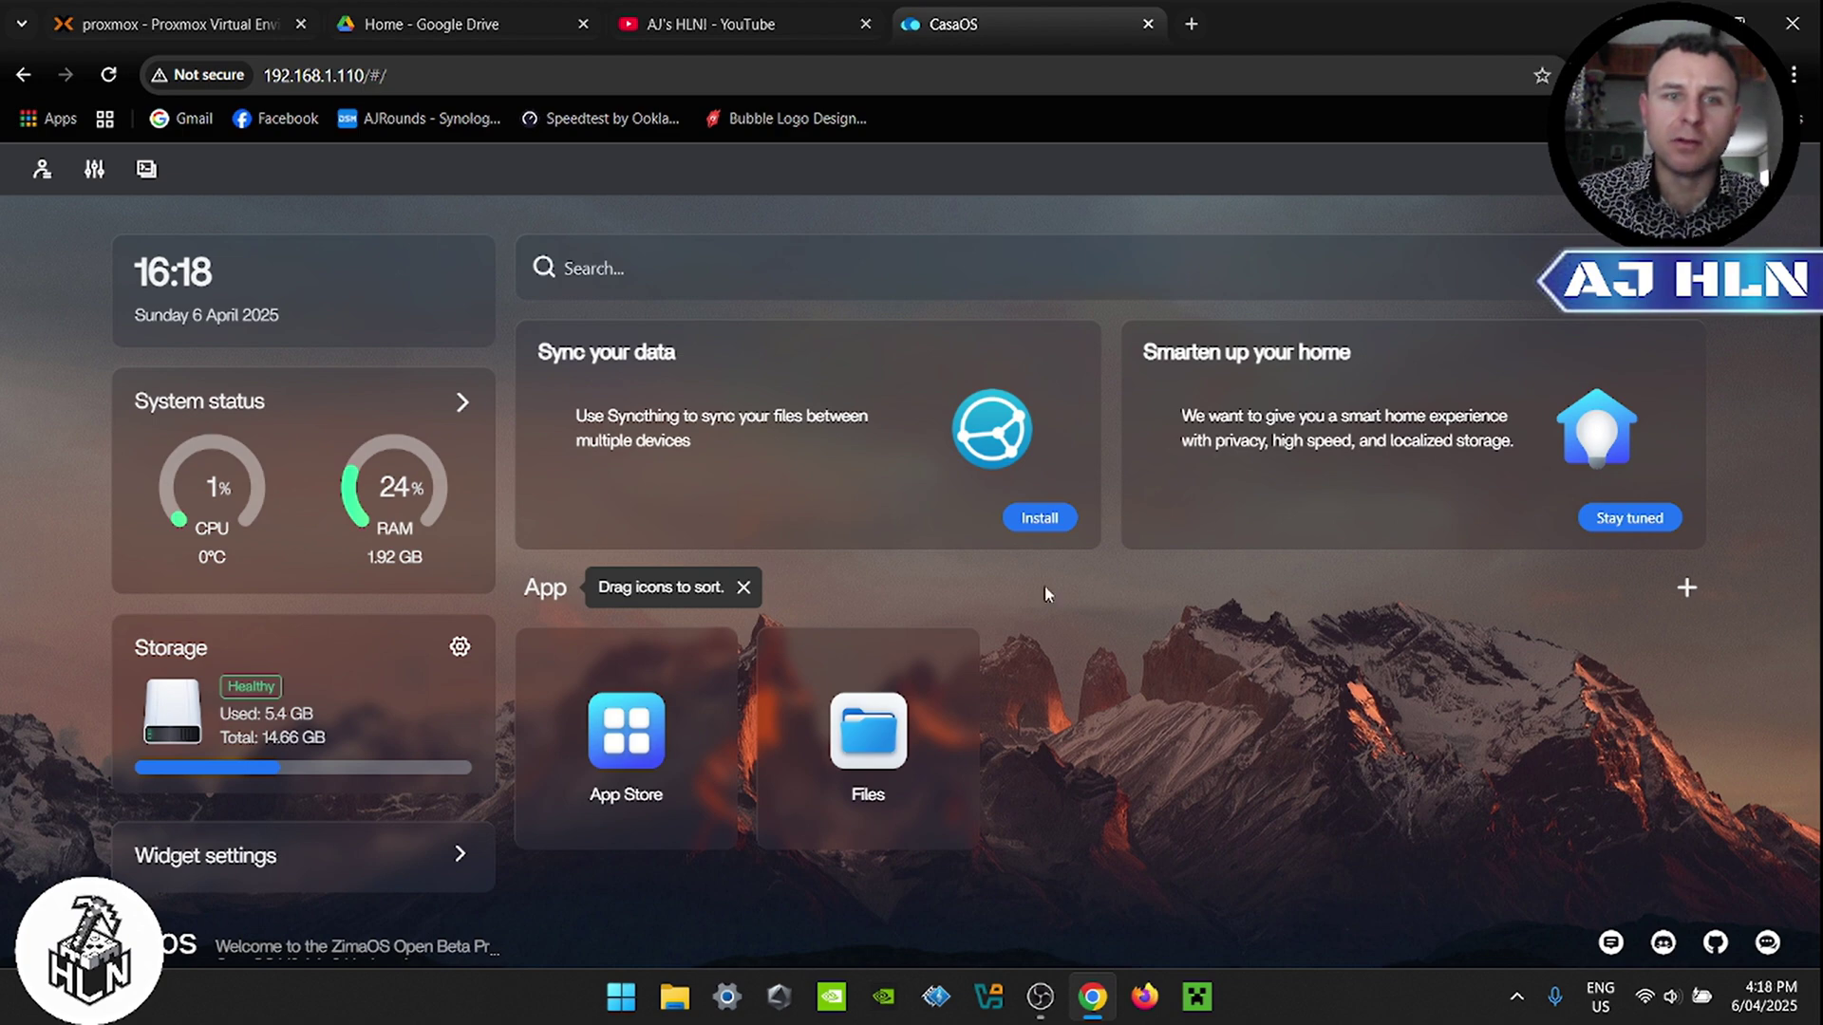
Step: Find Crafty in the CasaOS App Store and install it
left_click(613, 759)
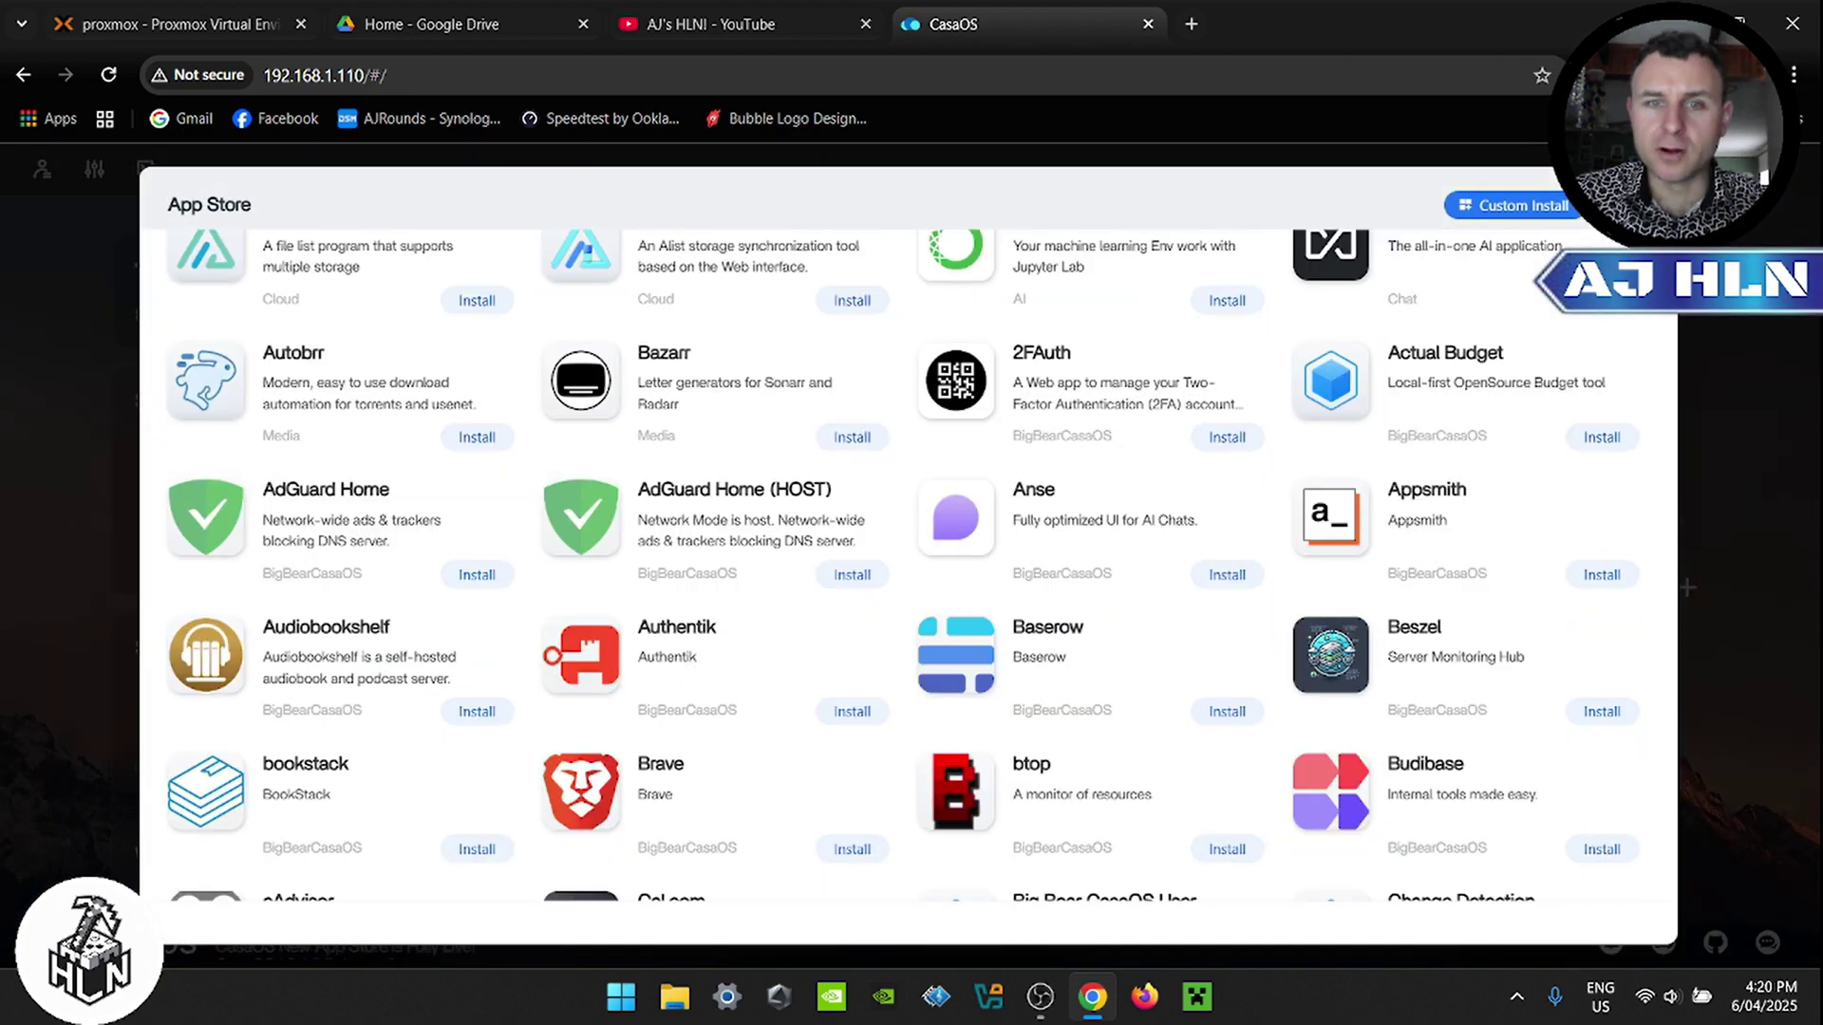
scroll(1679, 326, "down", 1)
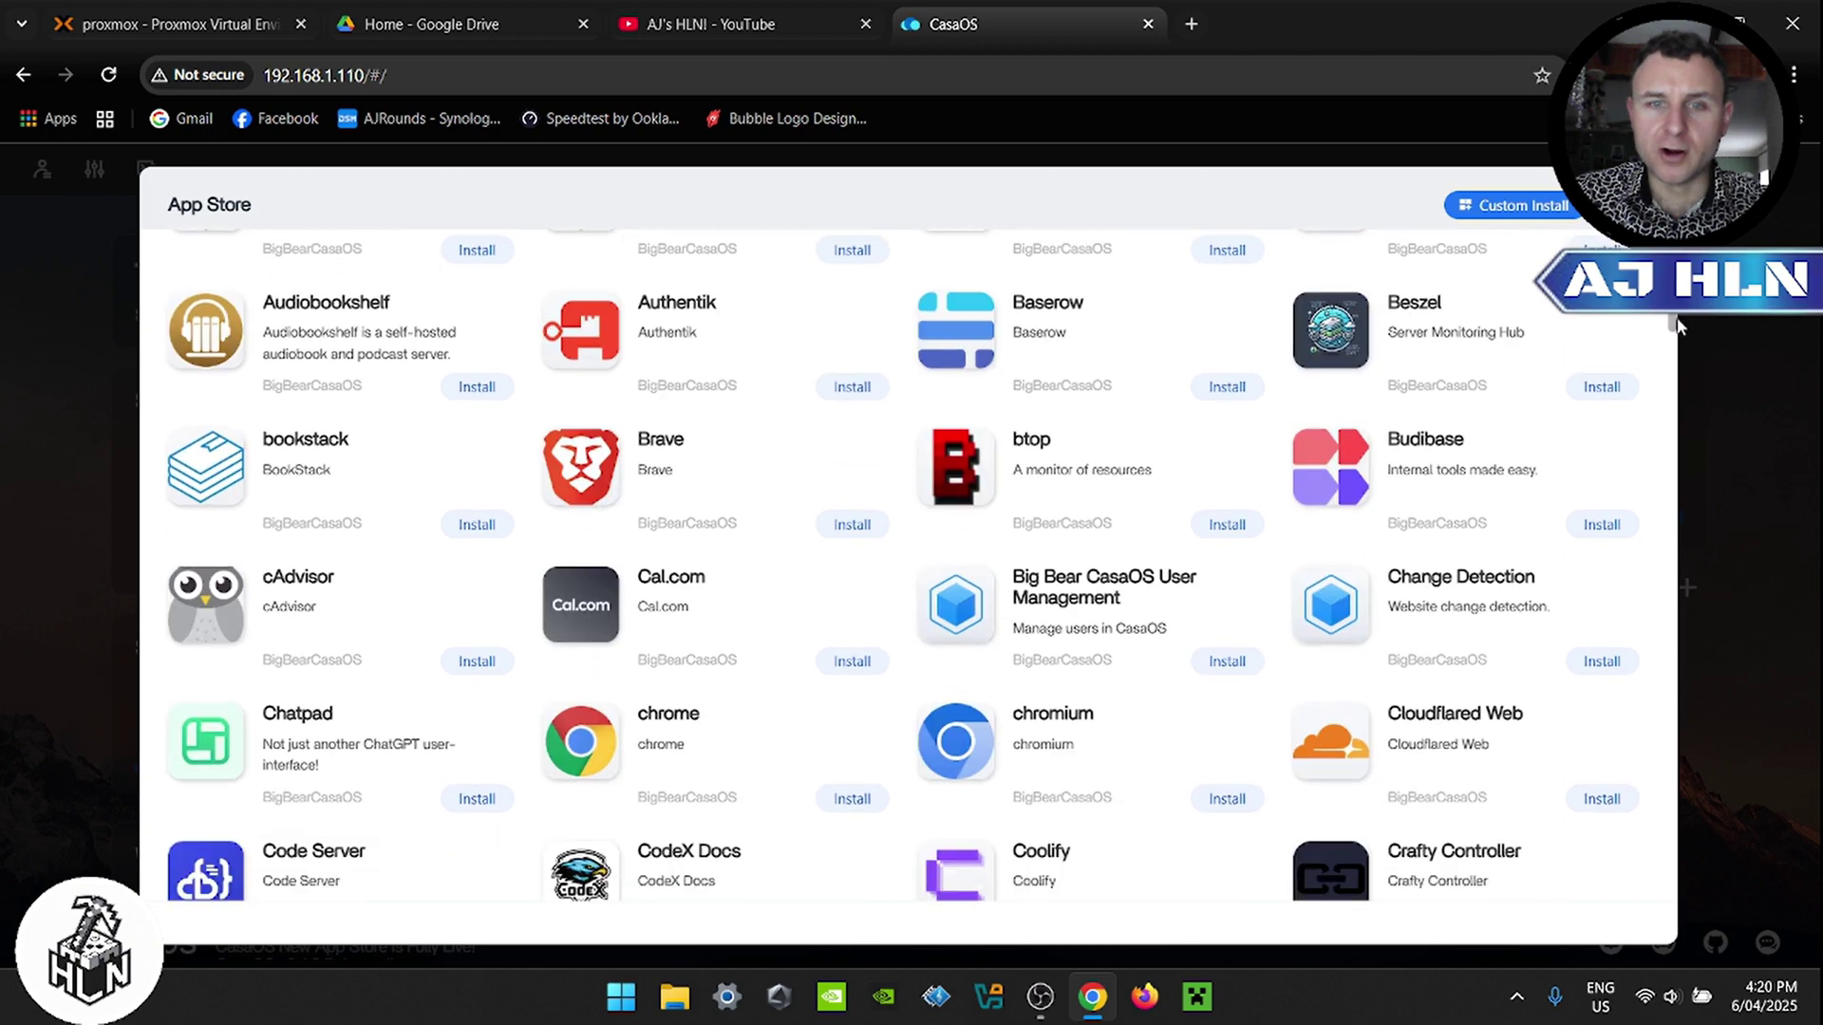
scroll(1679, 329, "down", 2)
scroll(1679, 340, "down", 1)
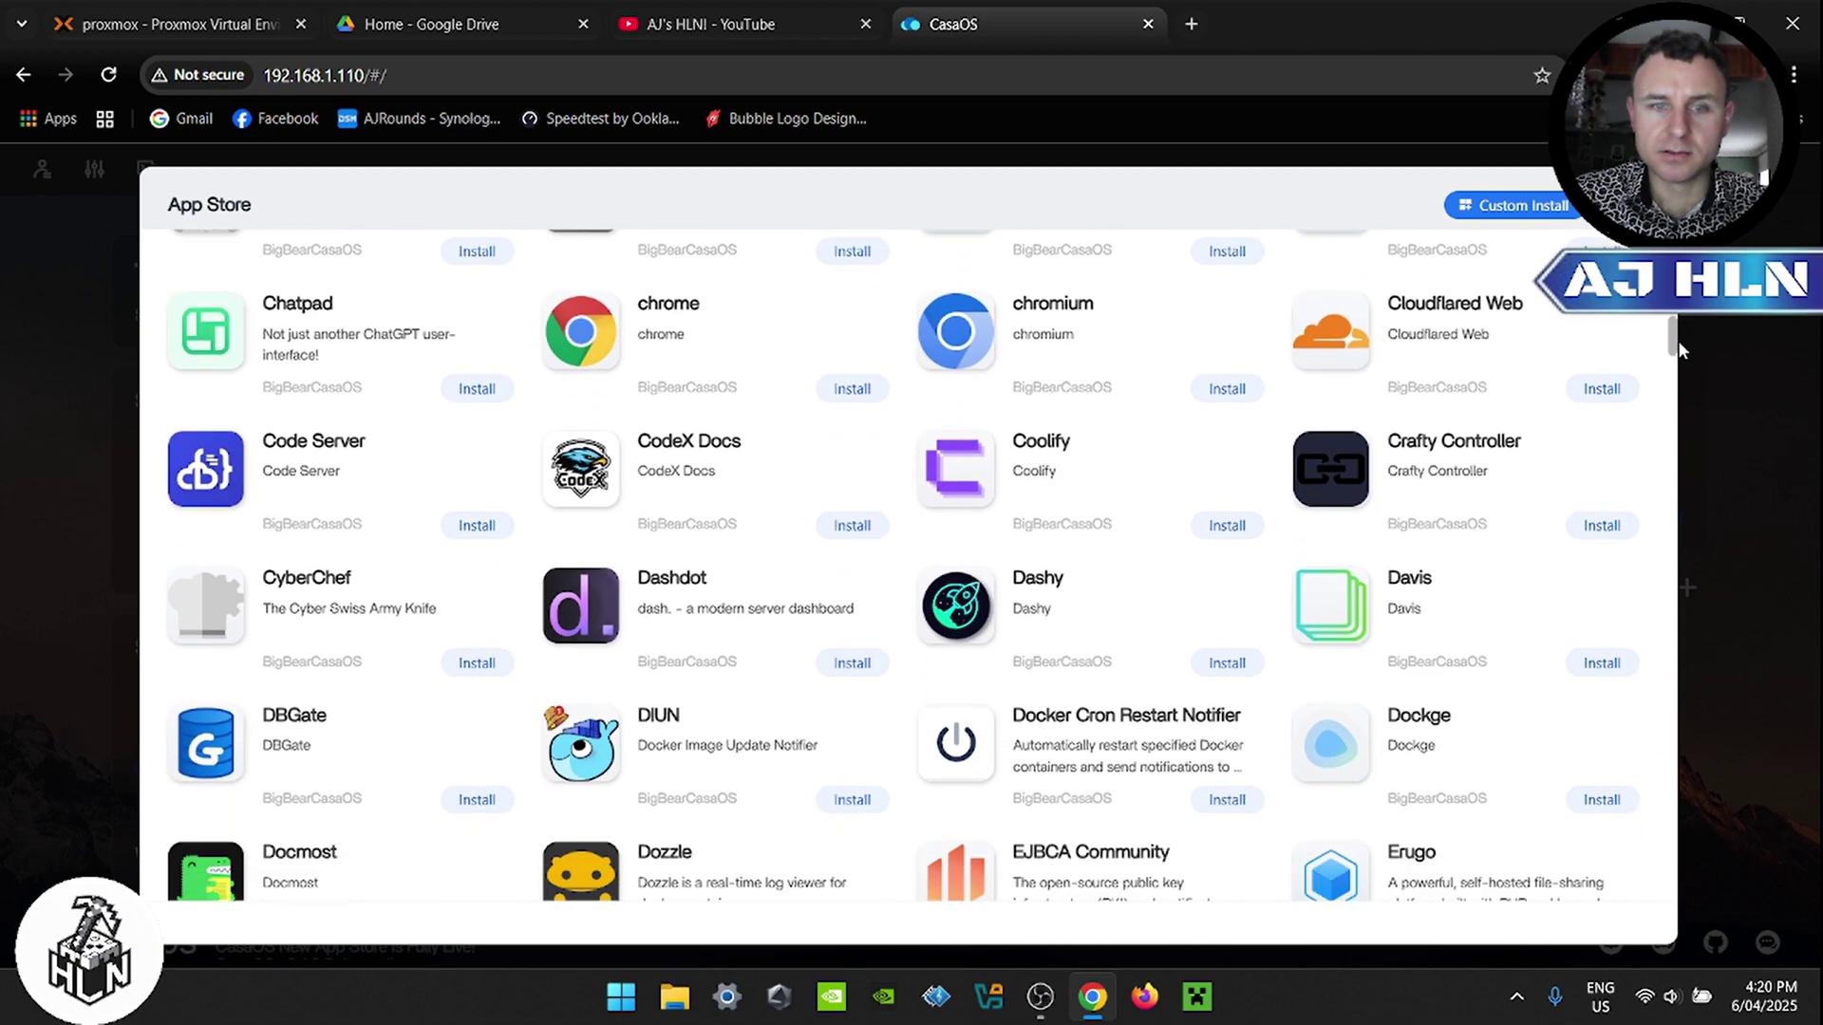
left_click_drag(1678, 349, 1678, 691)
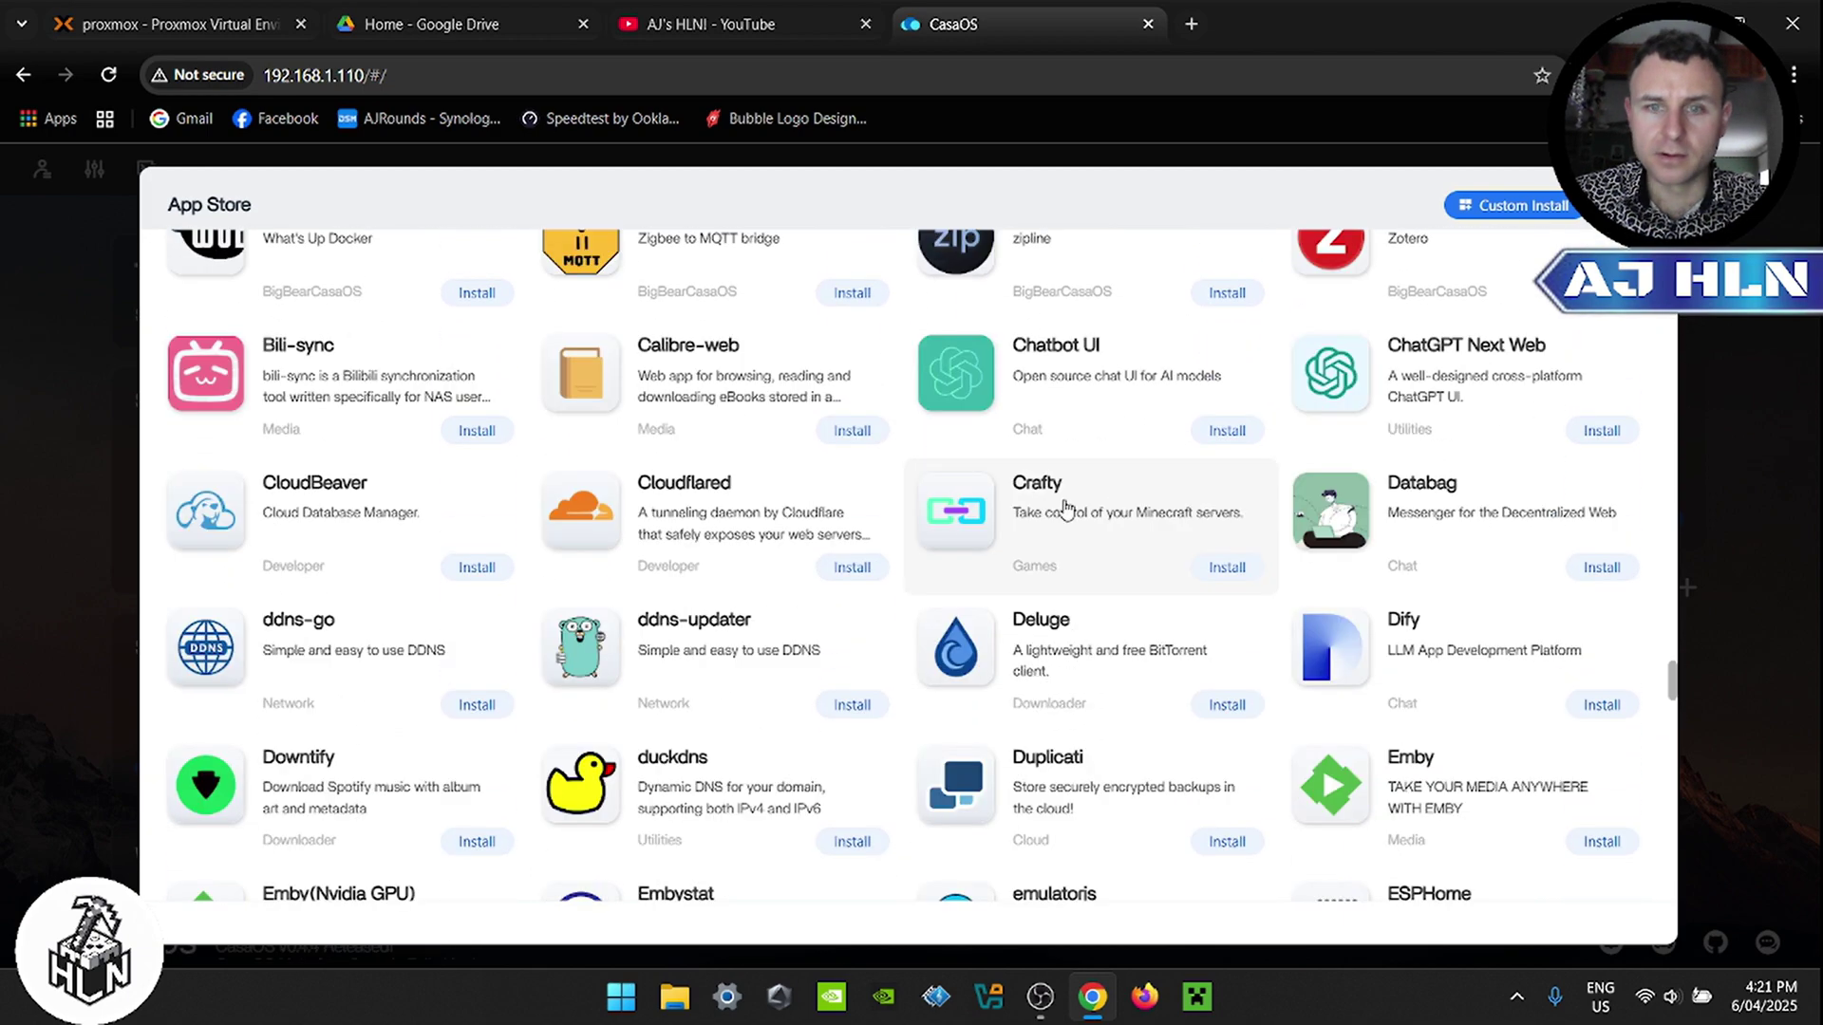
left_click(1227, 567)
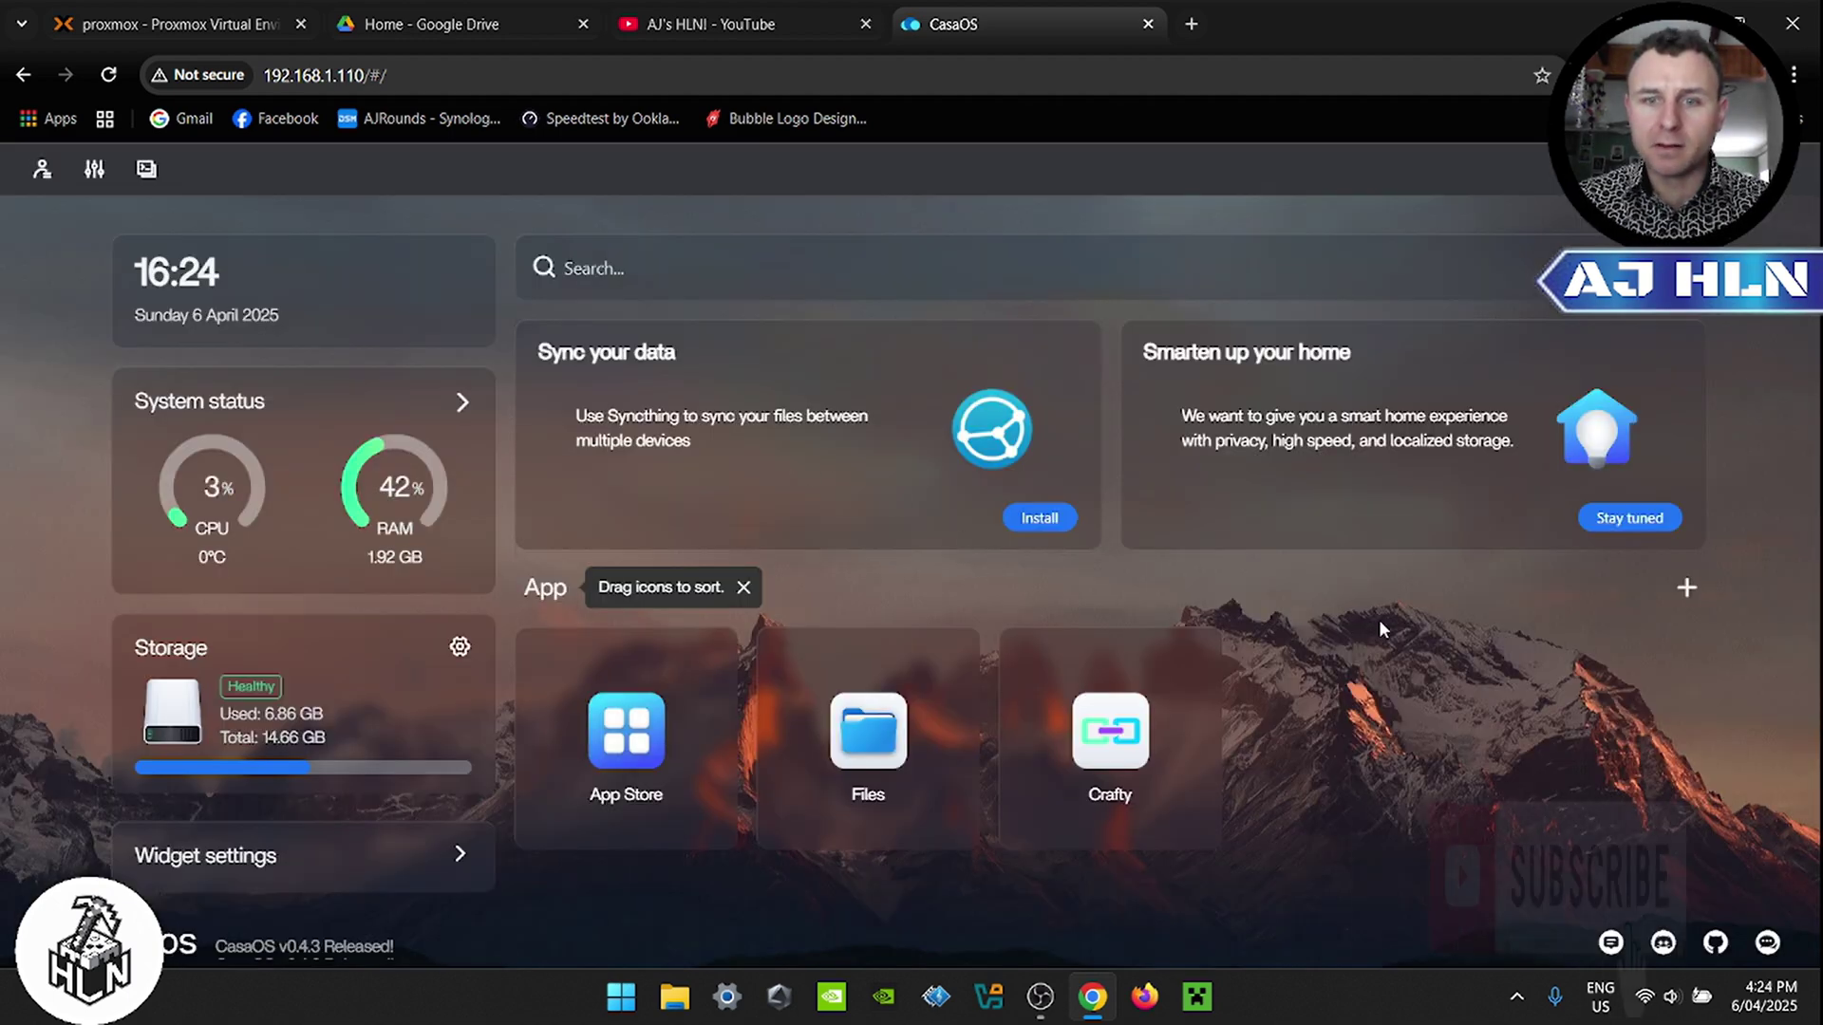
Step: Launch the Crafty web panel and proceed past the certificate warning to 192.168.1.110
left_click(1110, 730)
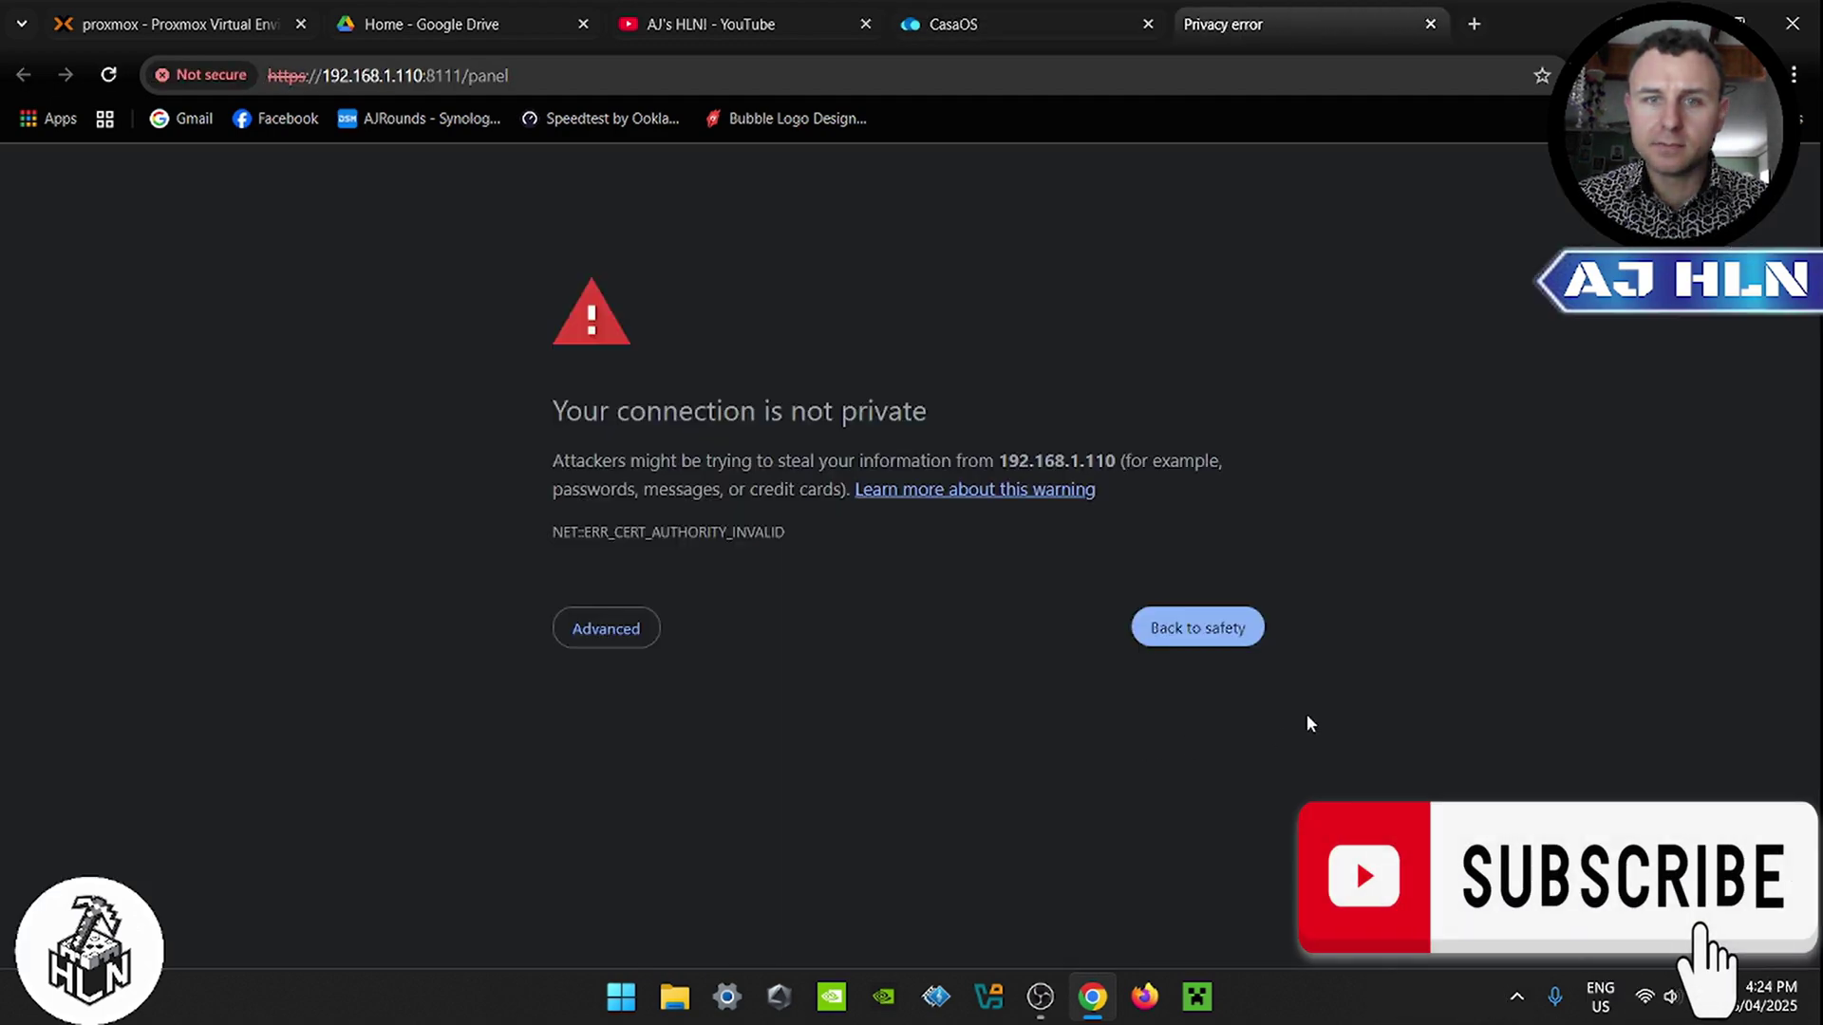
left_click(612, 638)
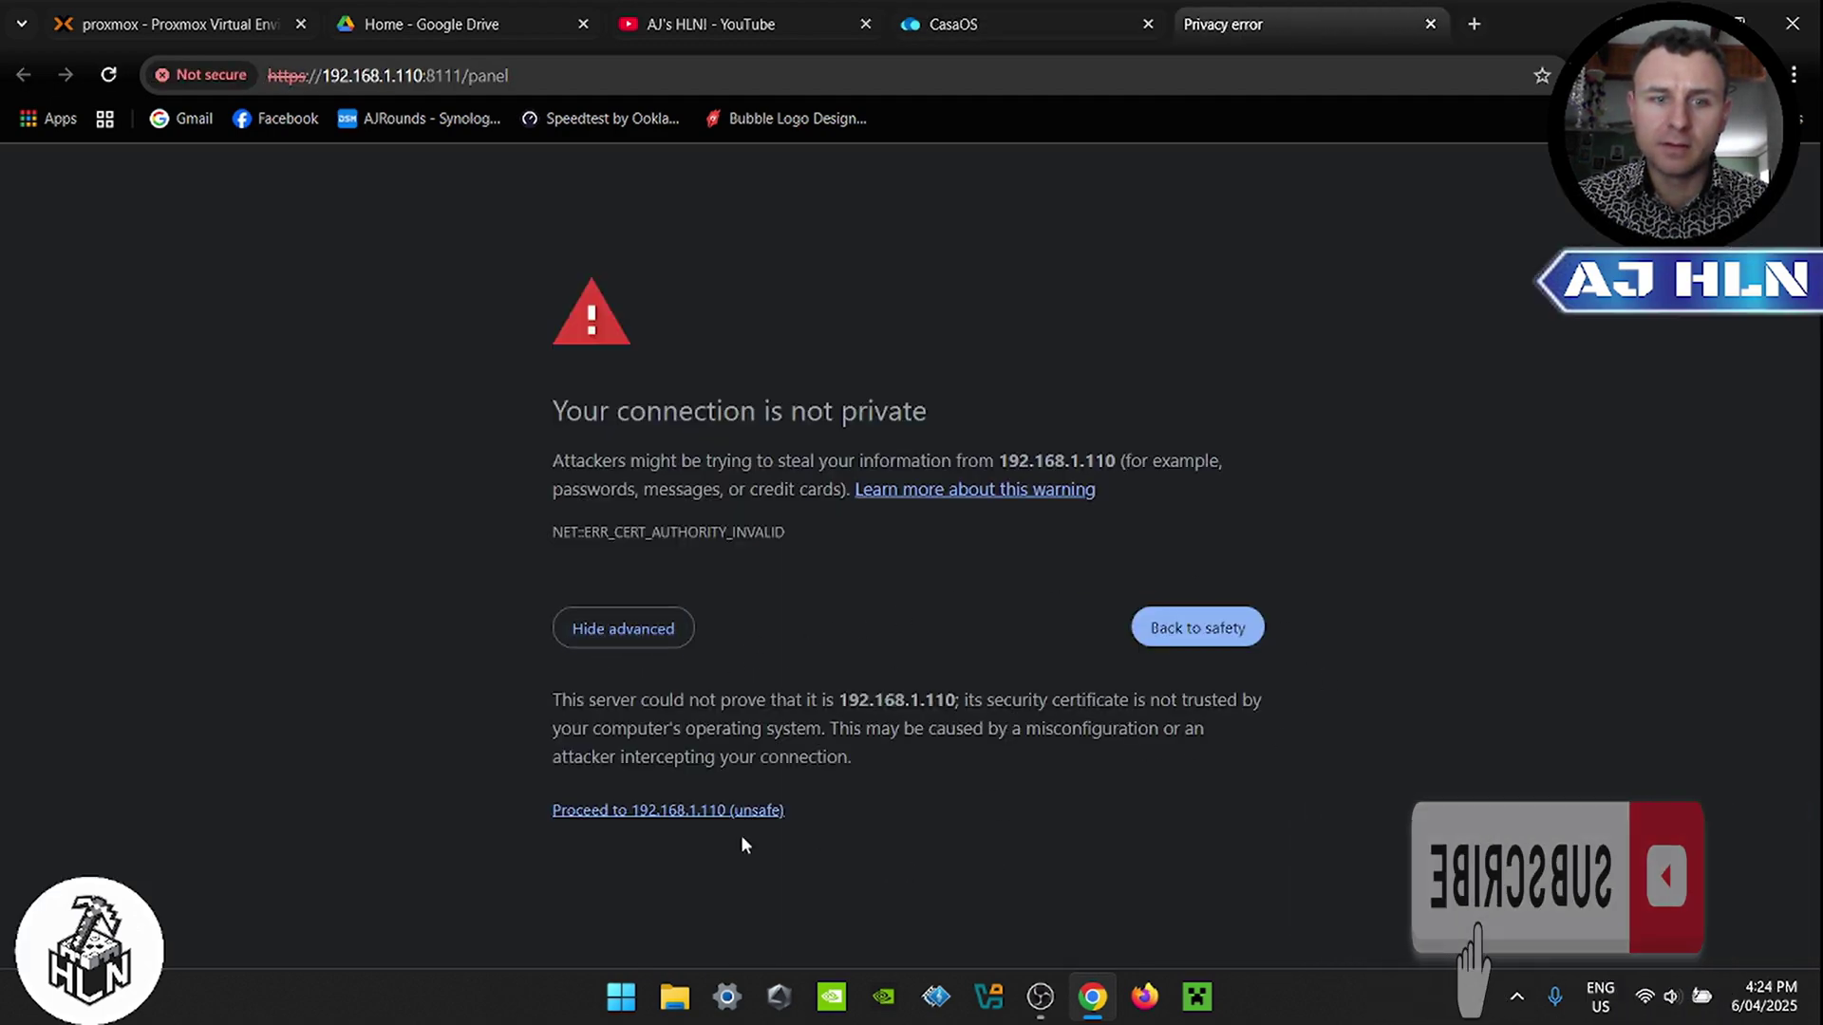
left_click(618, 810)
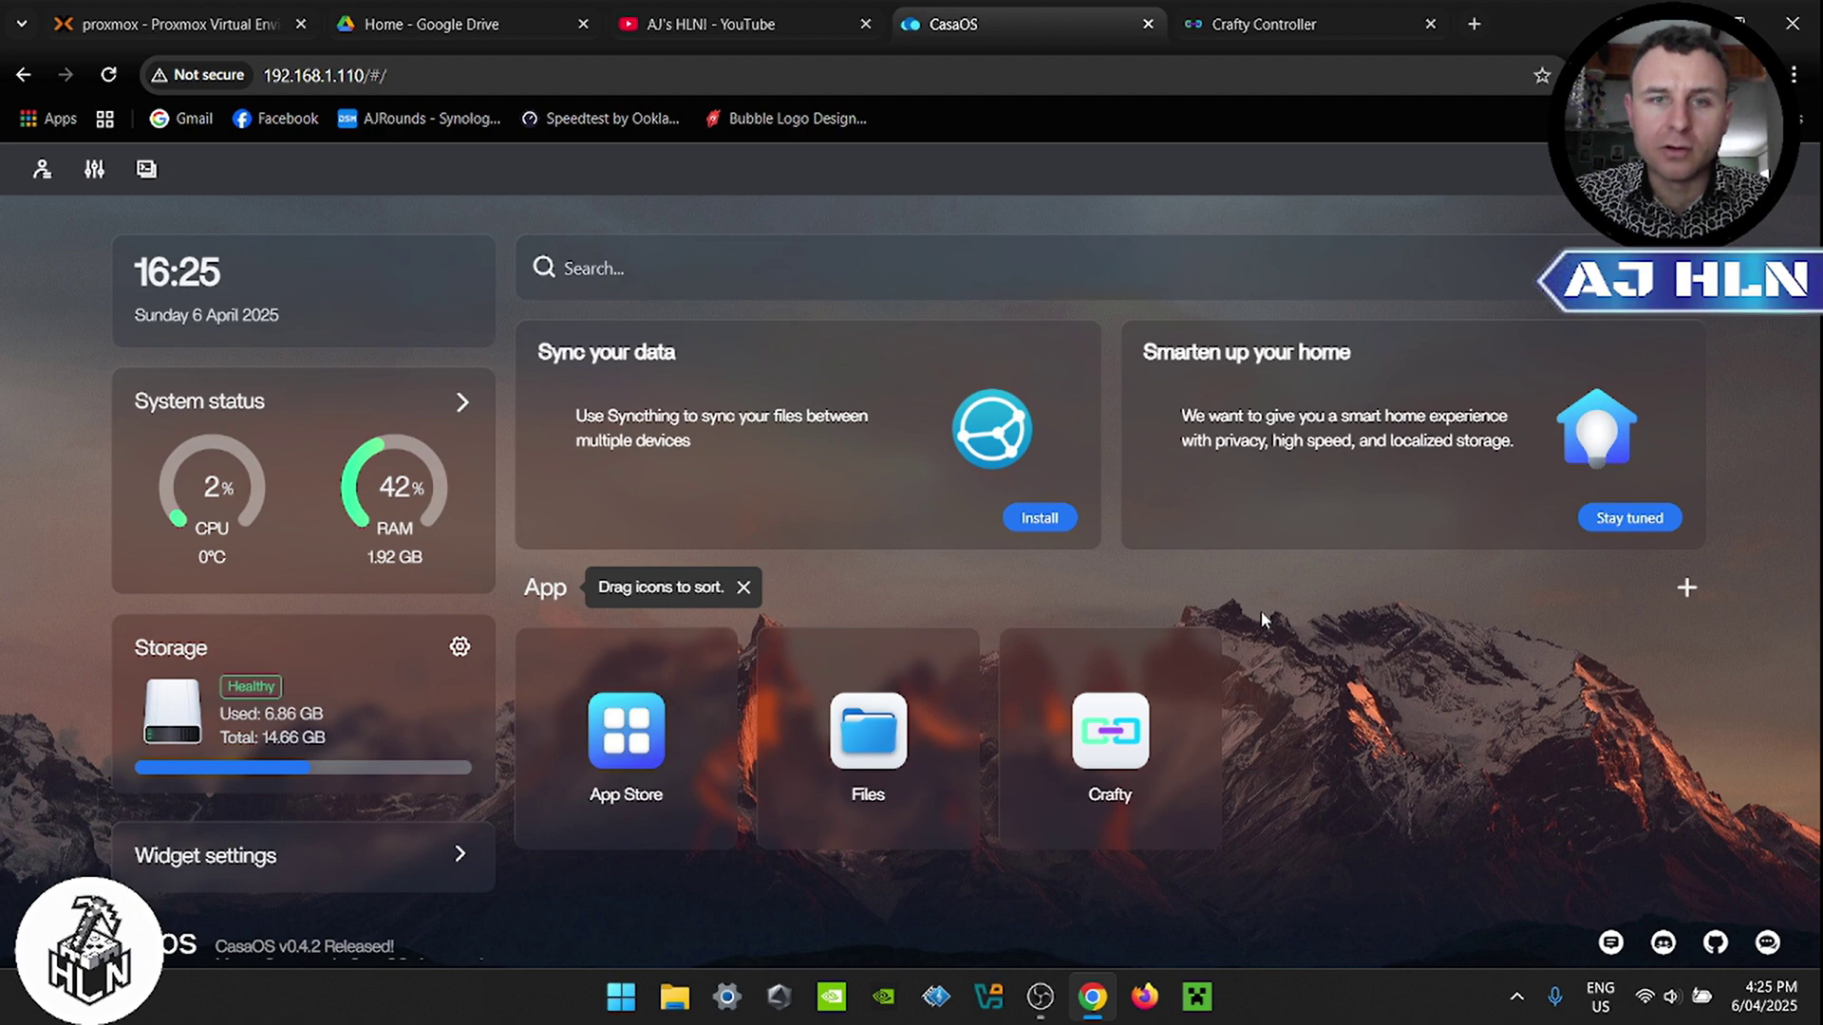
left_click(868, 733)
Step: Browse to AppData > crafty > config and open default-creds.txt in the code editor
left_click(391, 338)
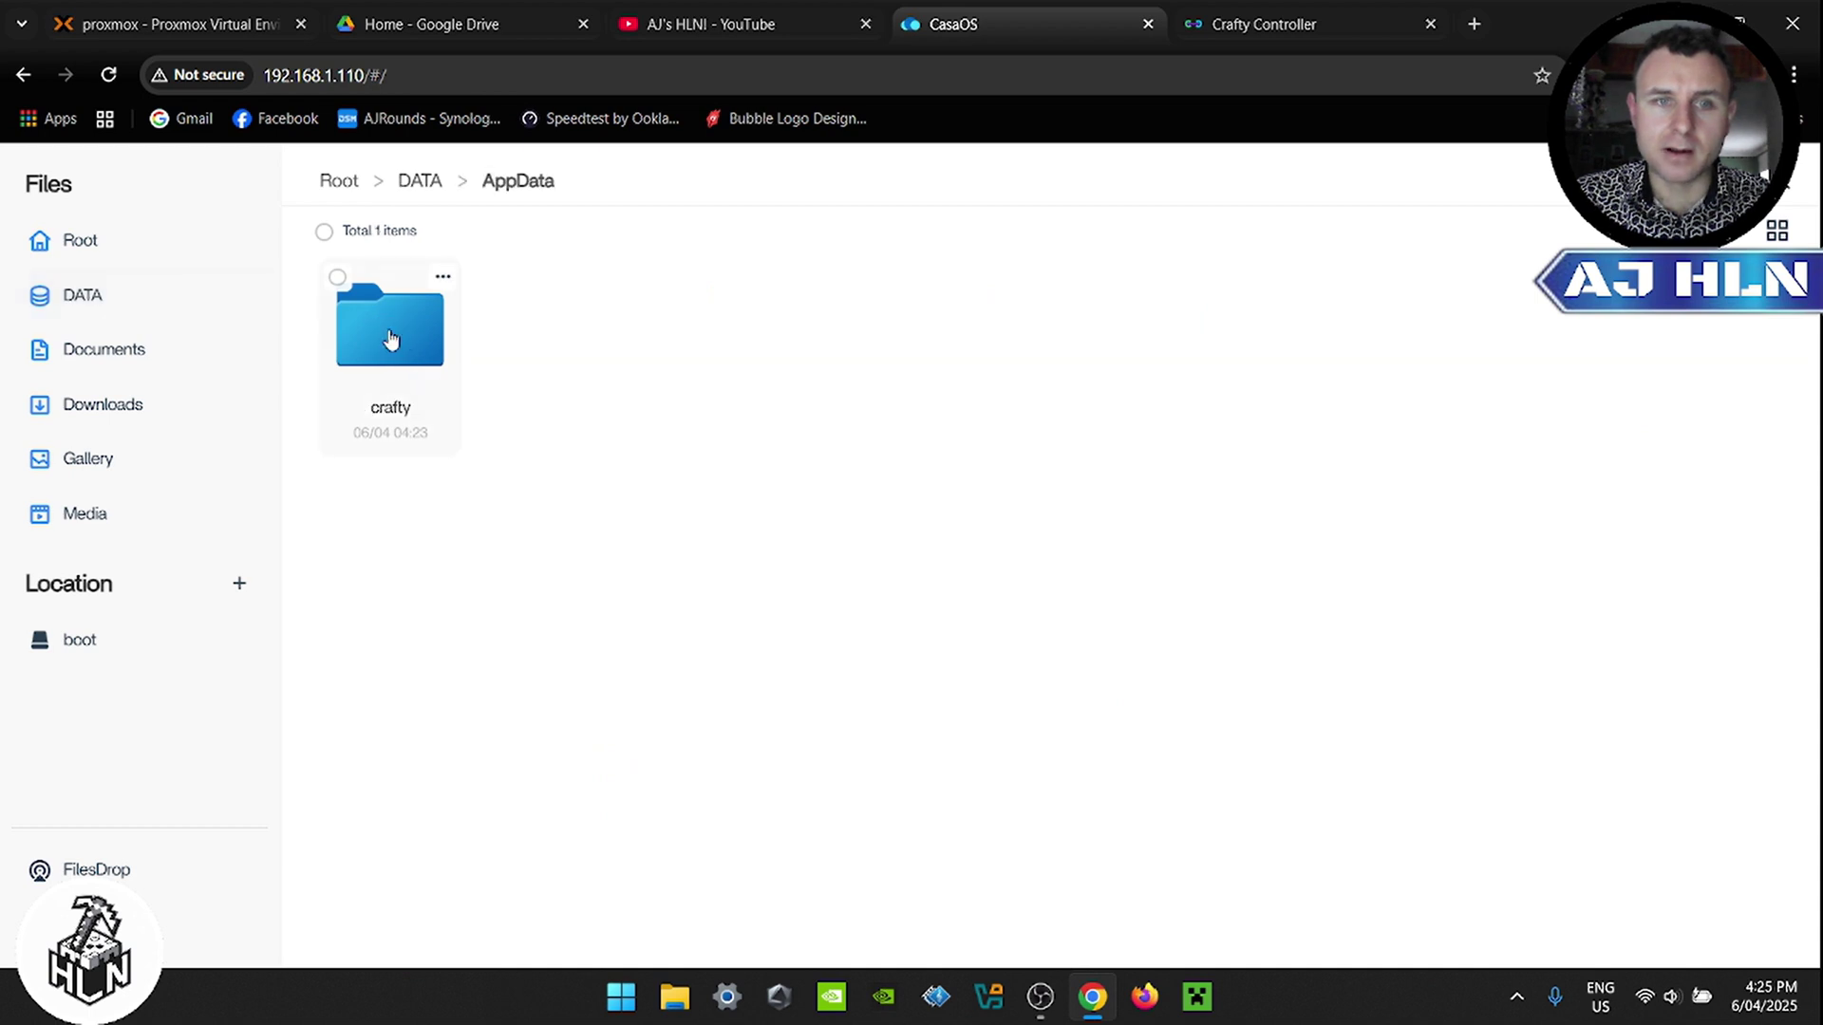
left_click(403, 361)
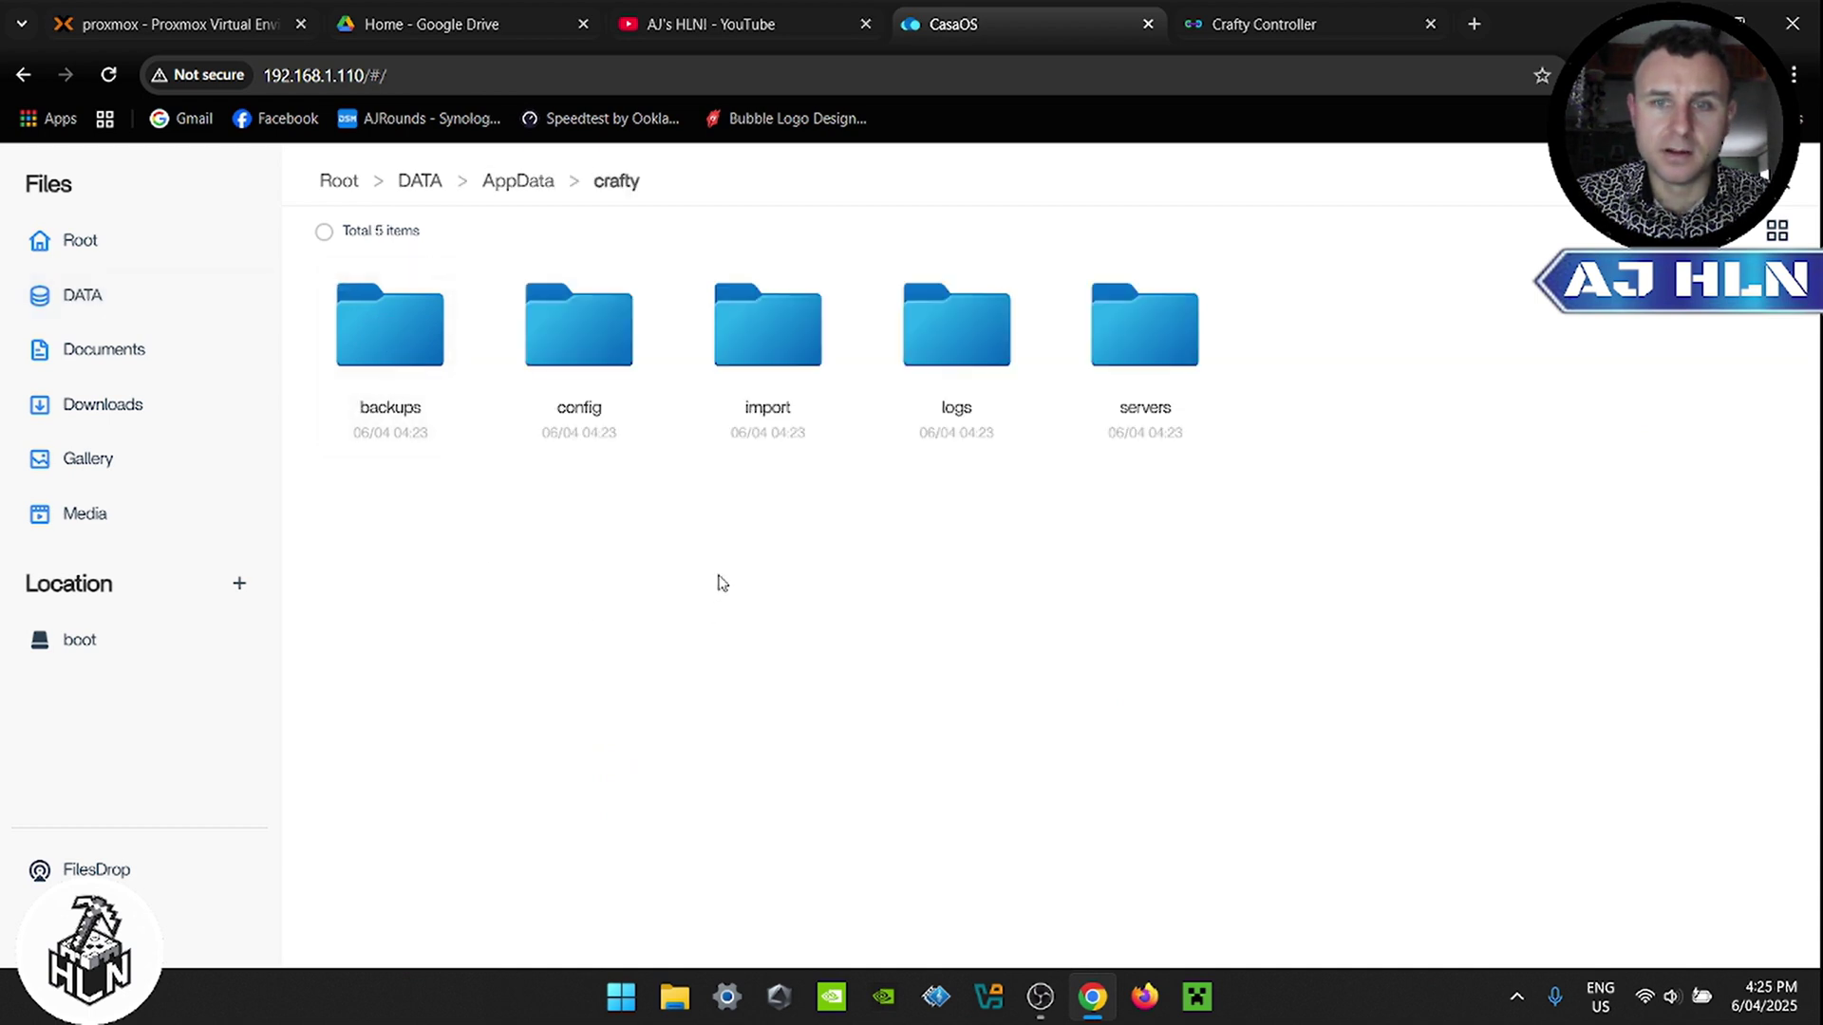
left_click(579, 349)
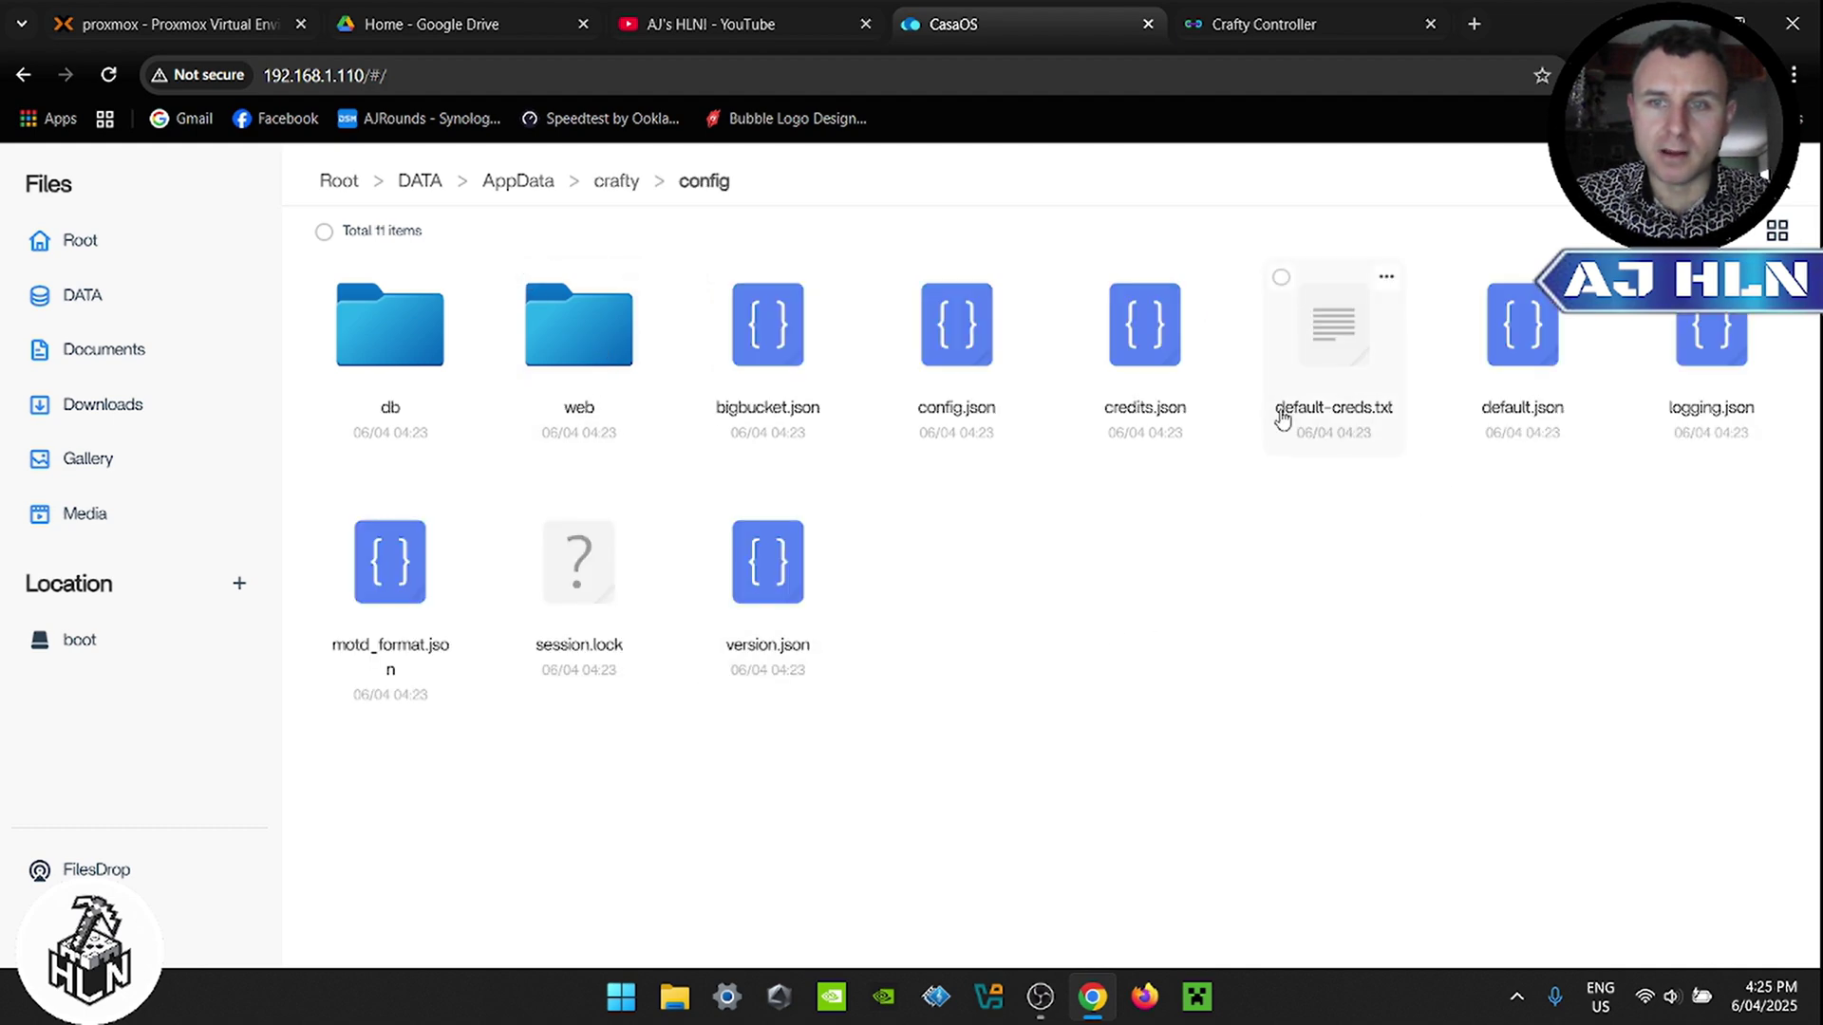
left_click(1340, 351)
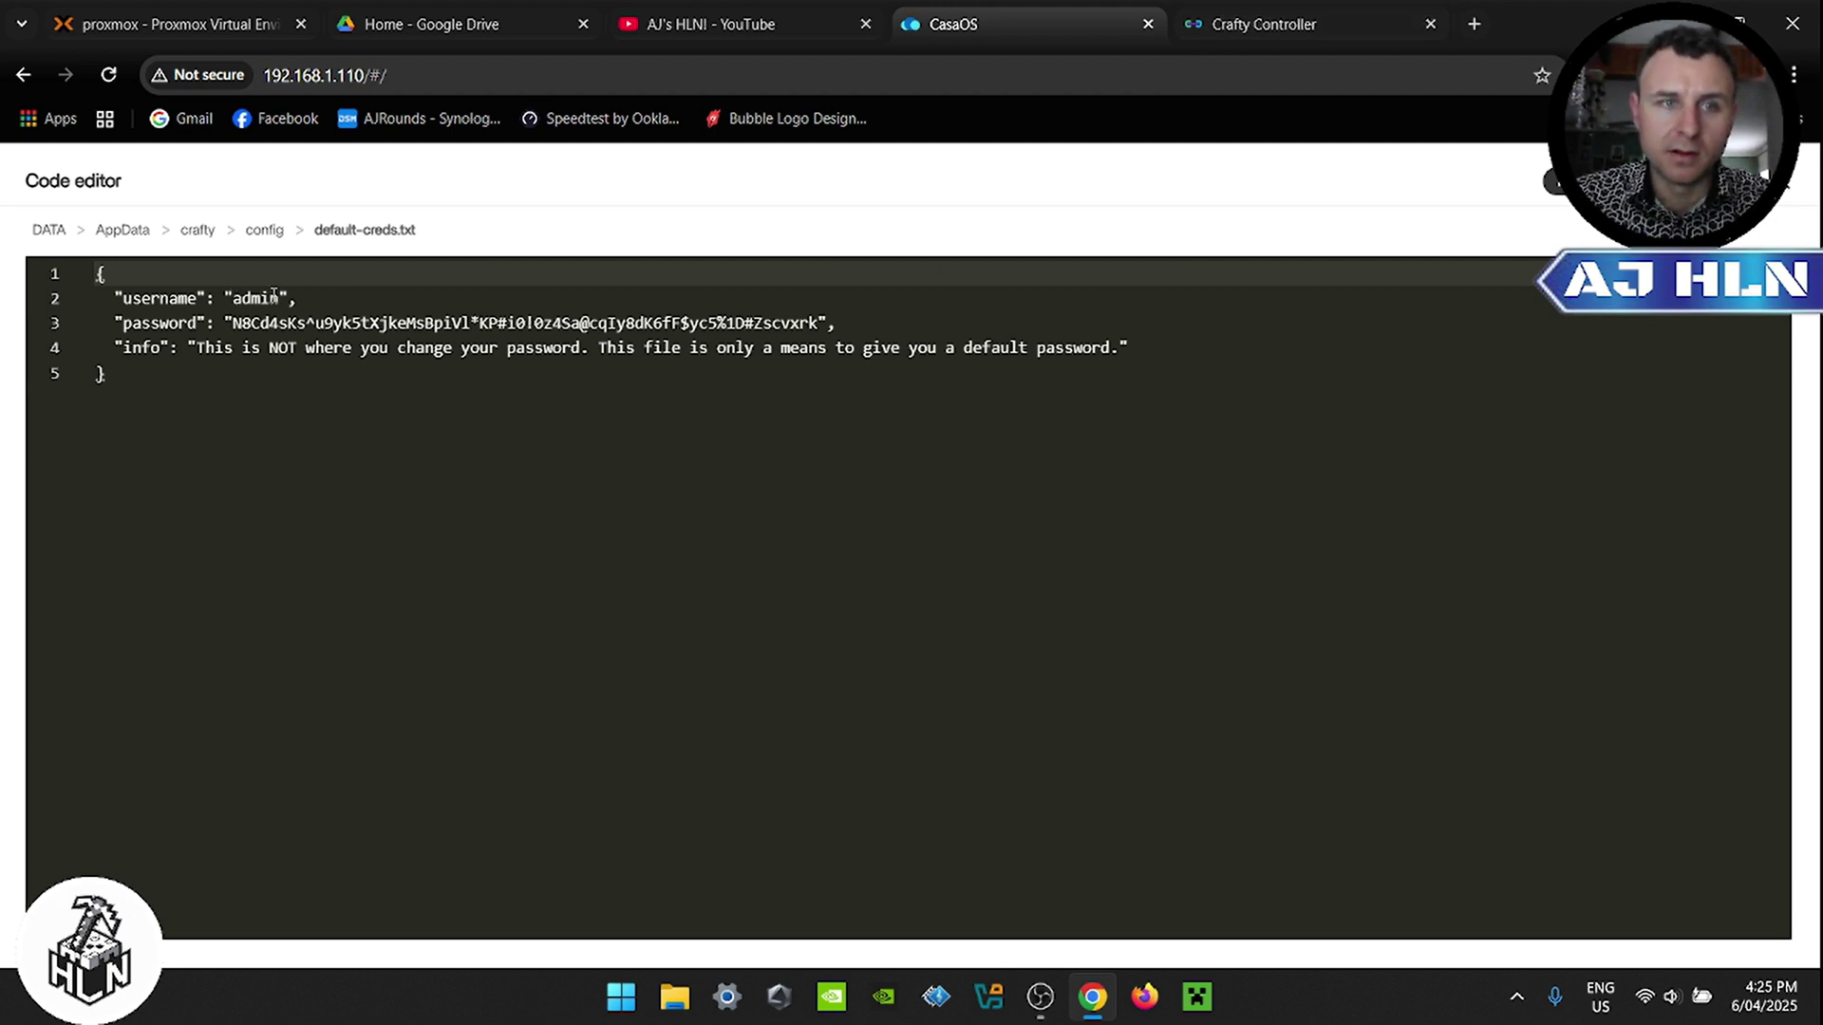
Step: Enter 'admin' as the Crafty username and copy the default password from default-creds.txt
left_click(1192, 24)
left_click(802, 458)
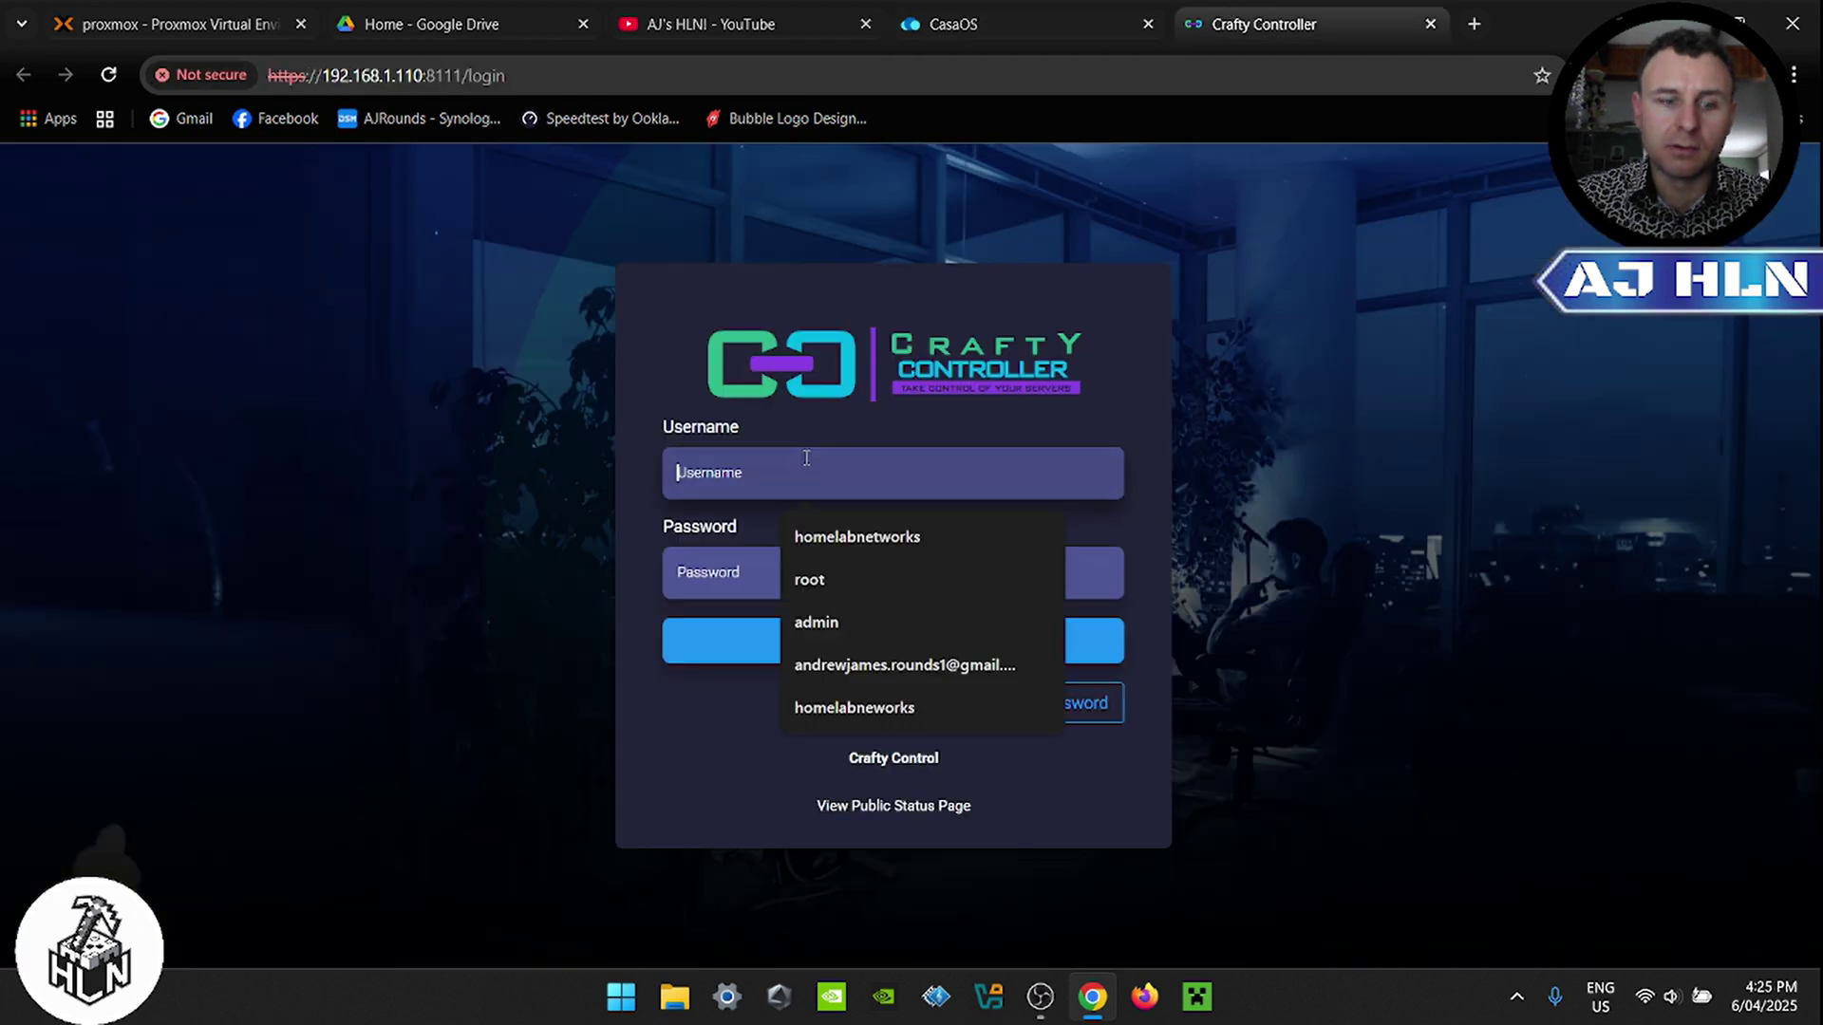
type("admin")
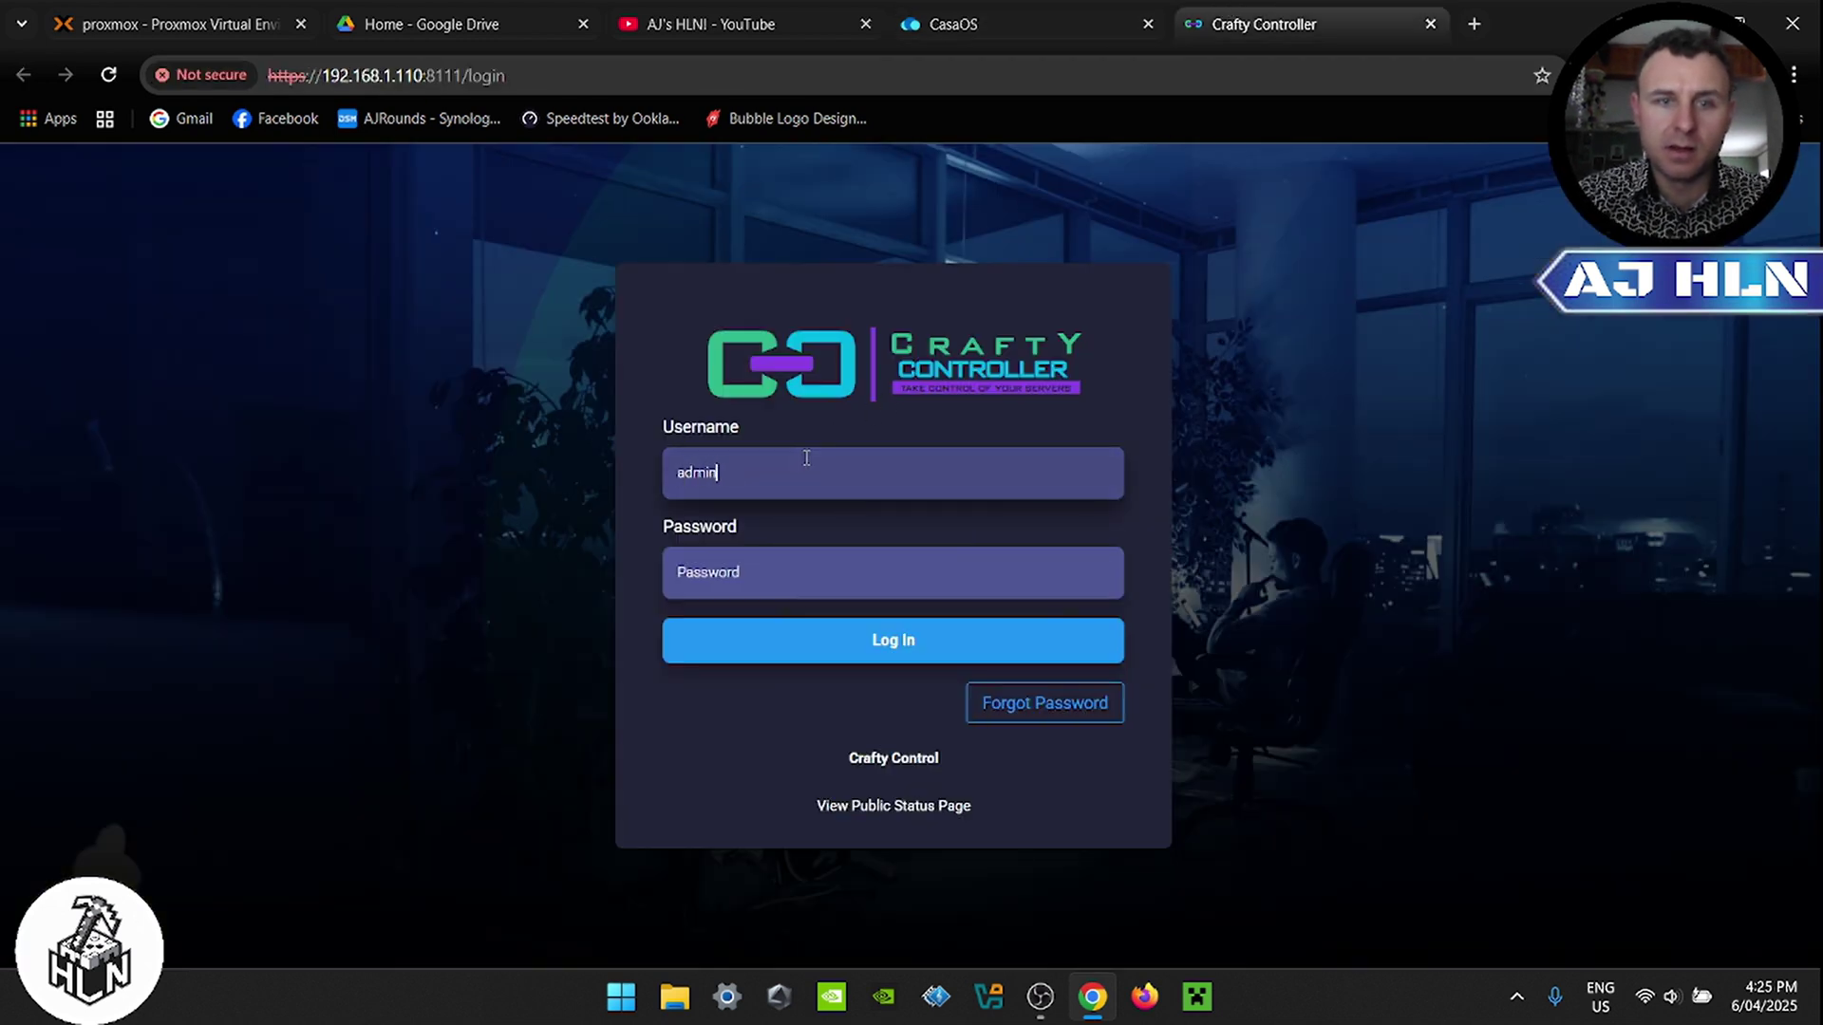
left_click(1004, 17)
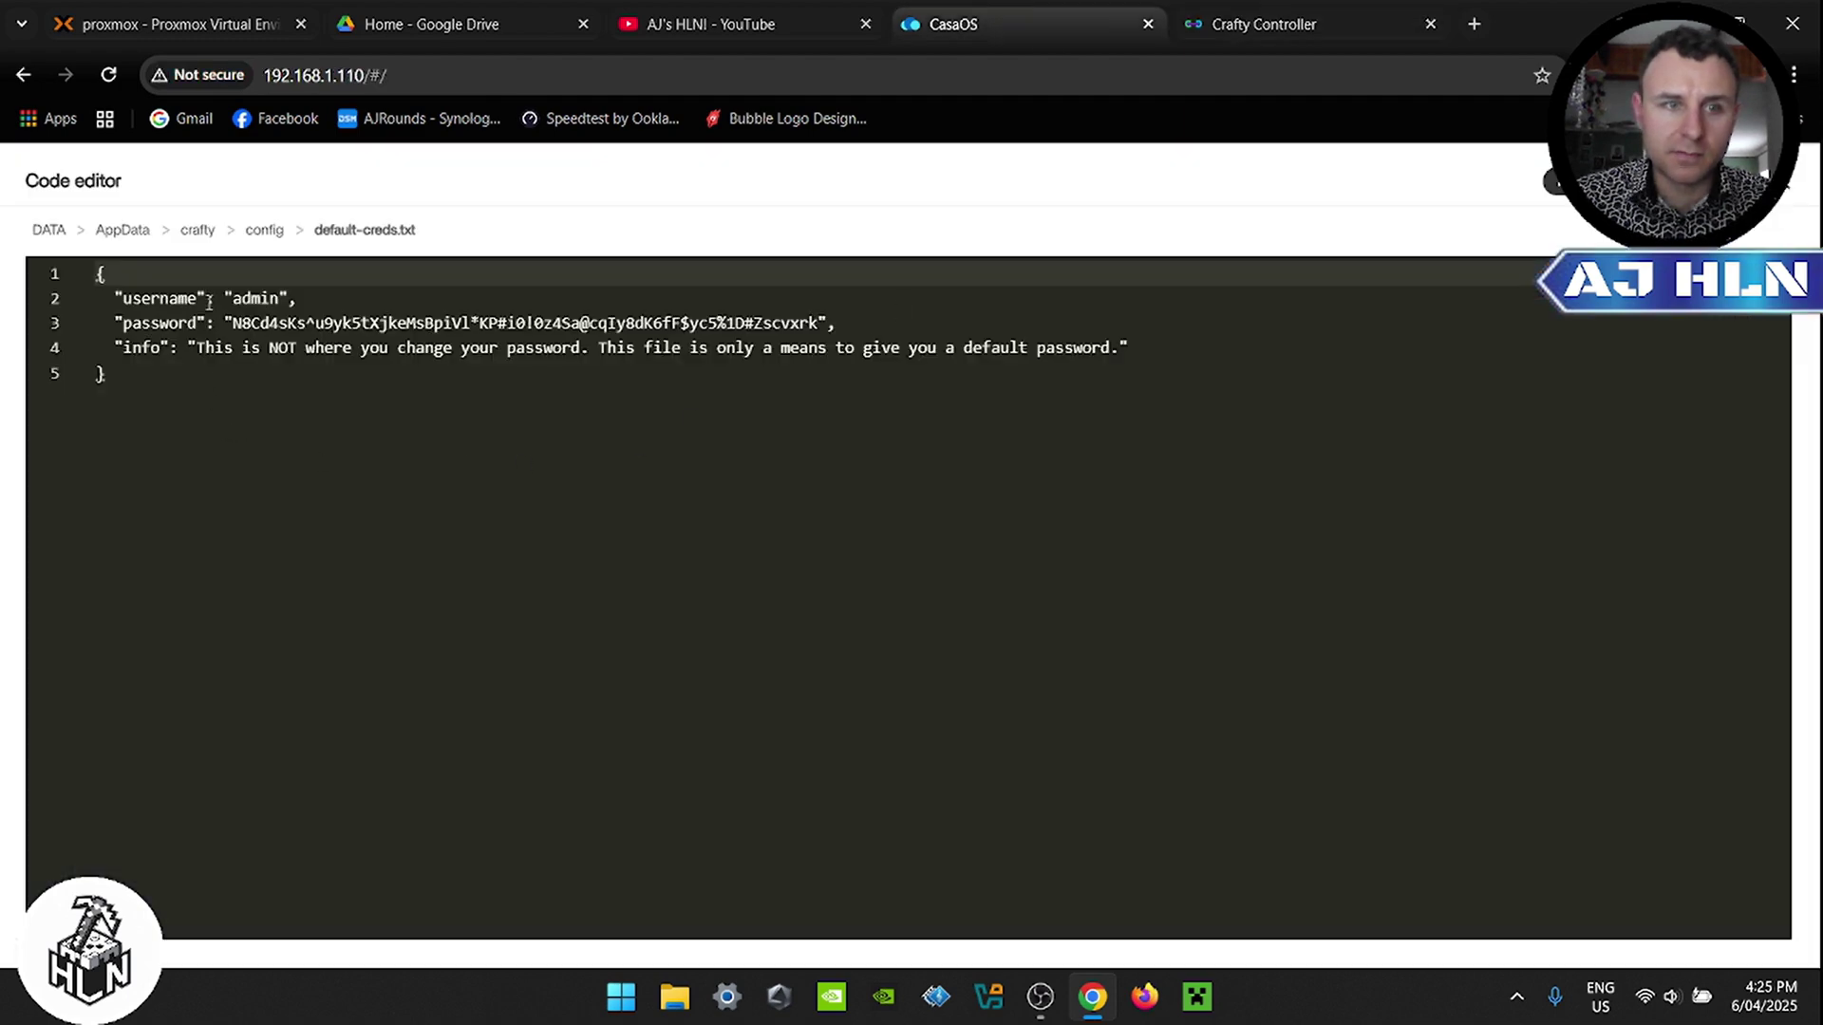
left_click_drag(228, 320, 818, 324)
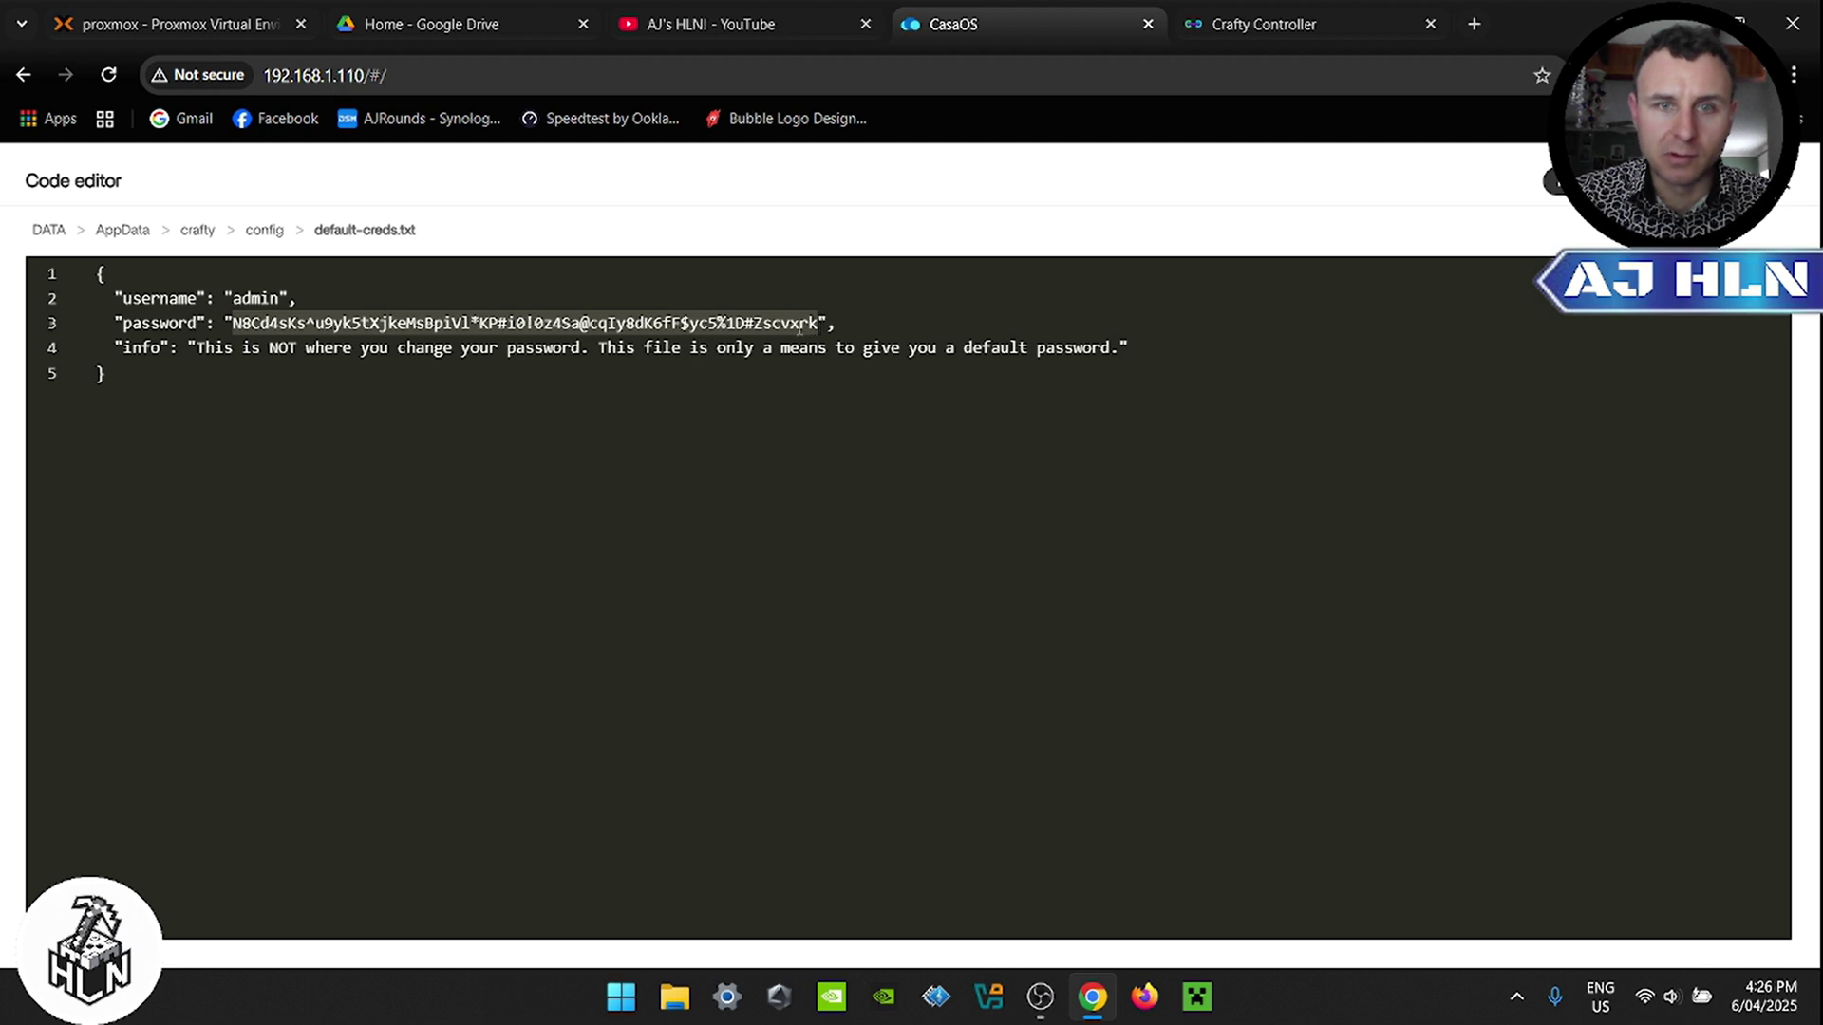
right_click(780, 324)
left_click(859, 447)
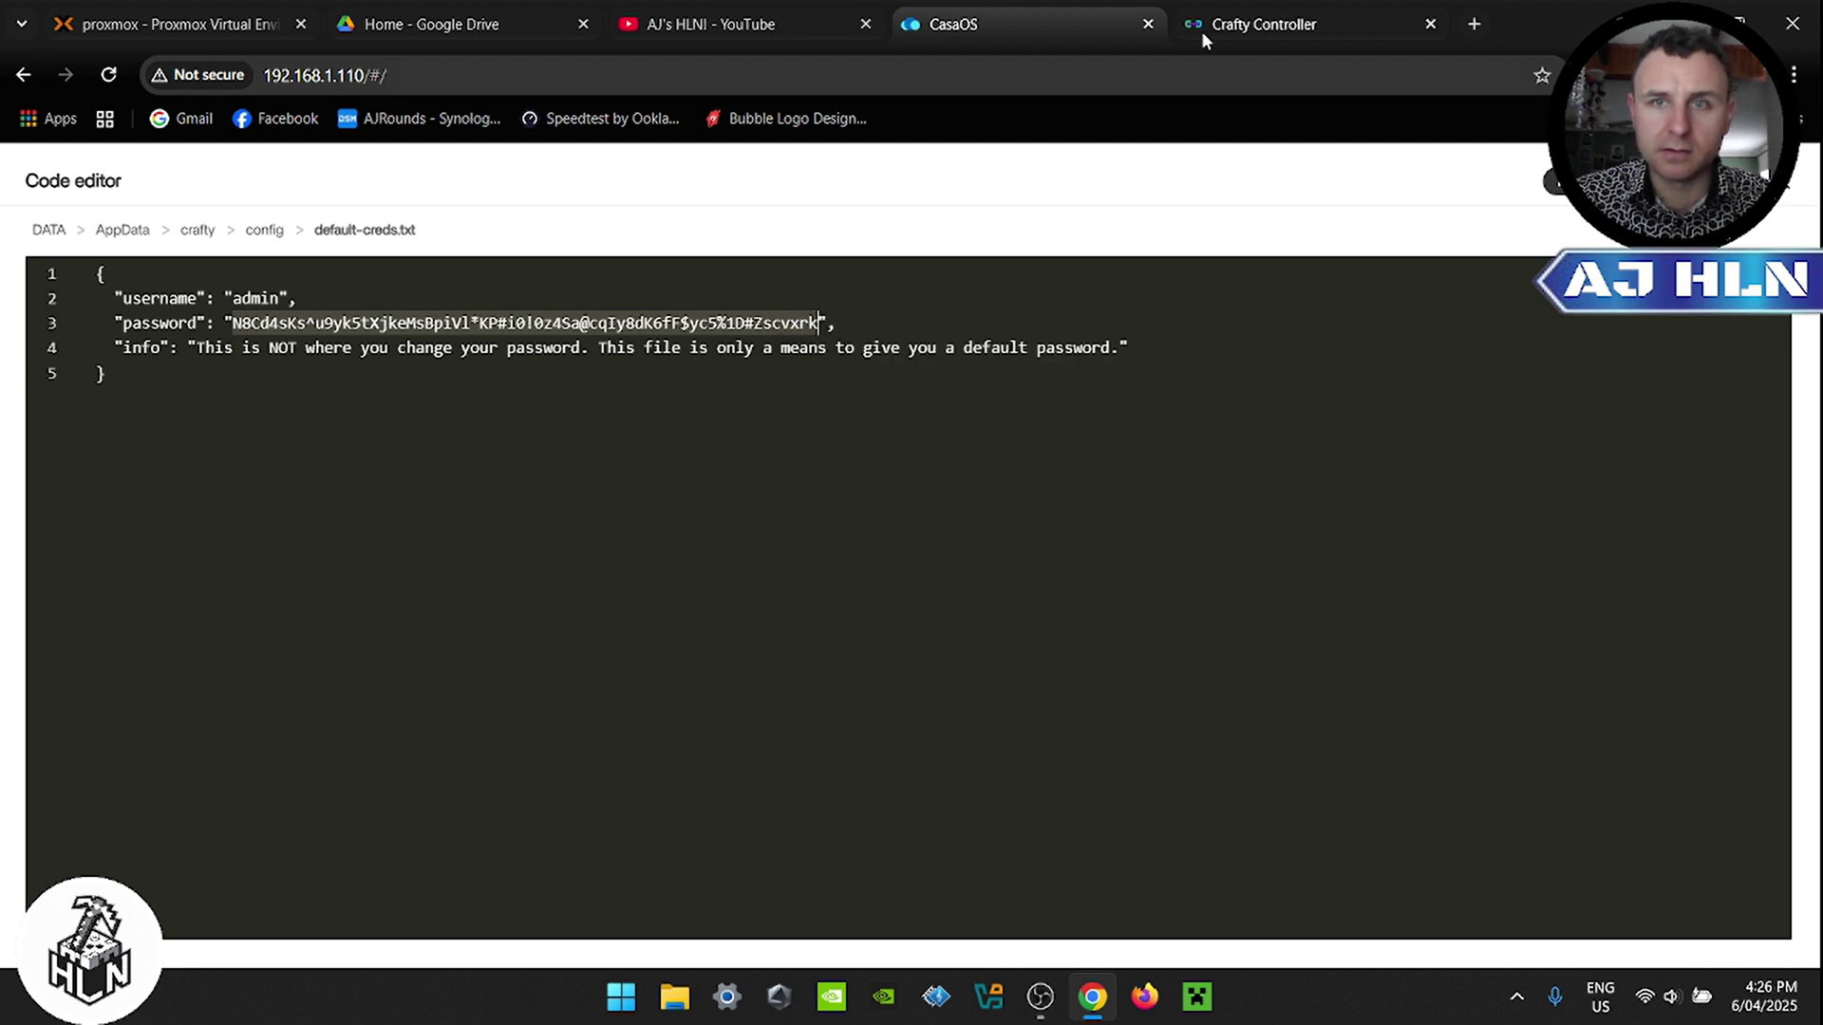
Step: Paste the password, log in, and dismiss the feedback survey
left_click(1206, 28)
left_click(809, 571)
right_click(809, 571)
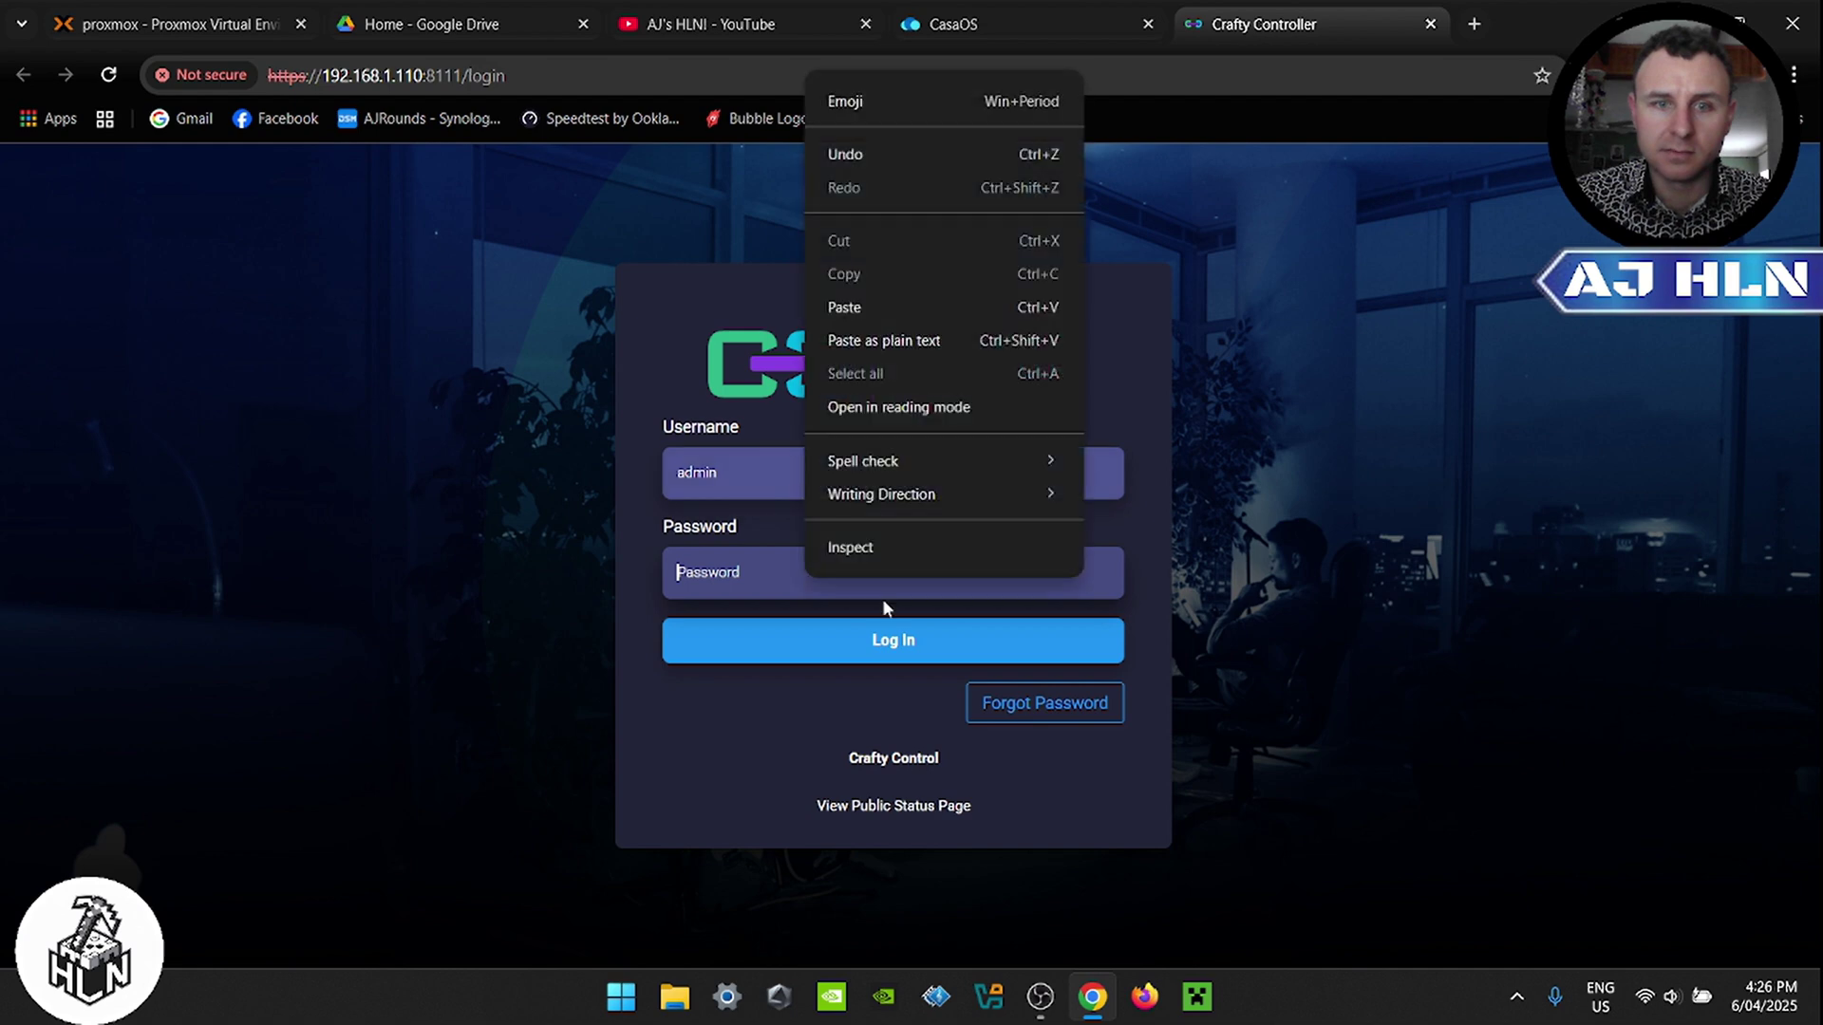
left_click(859, 302)
left_click(1066, 639)
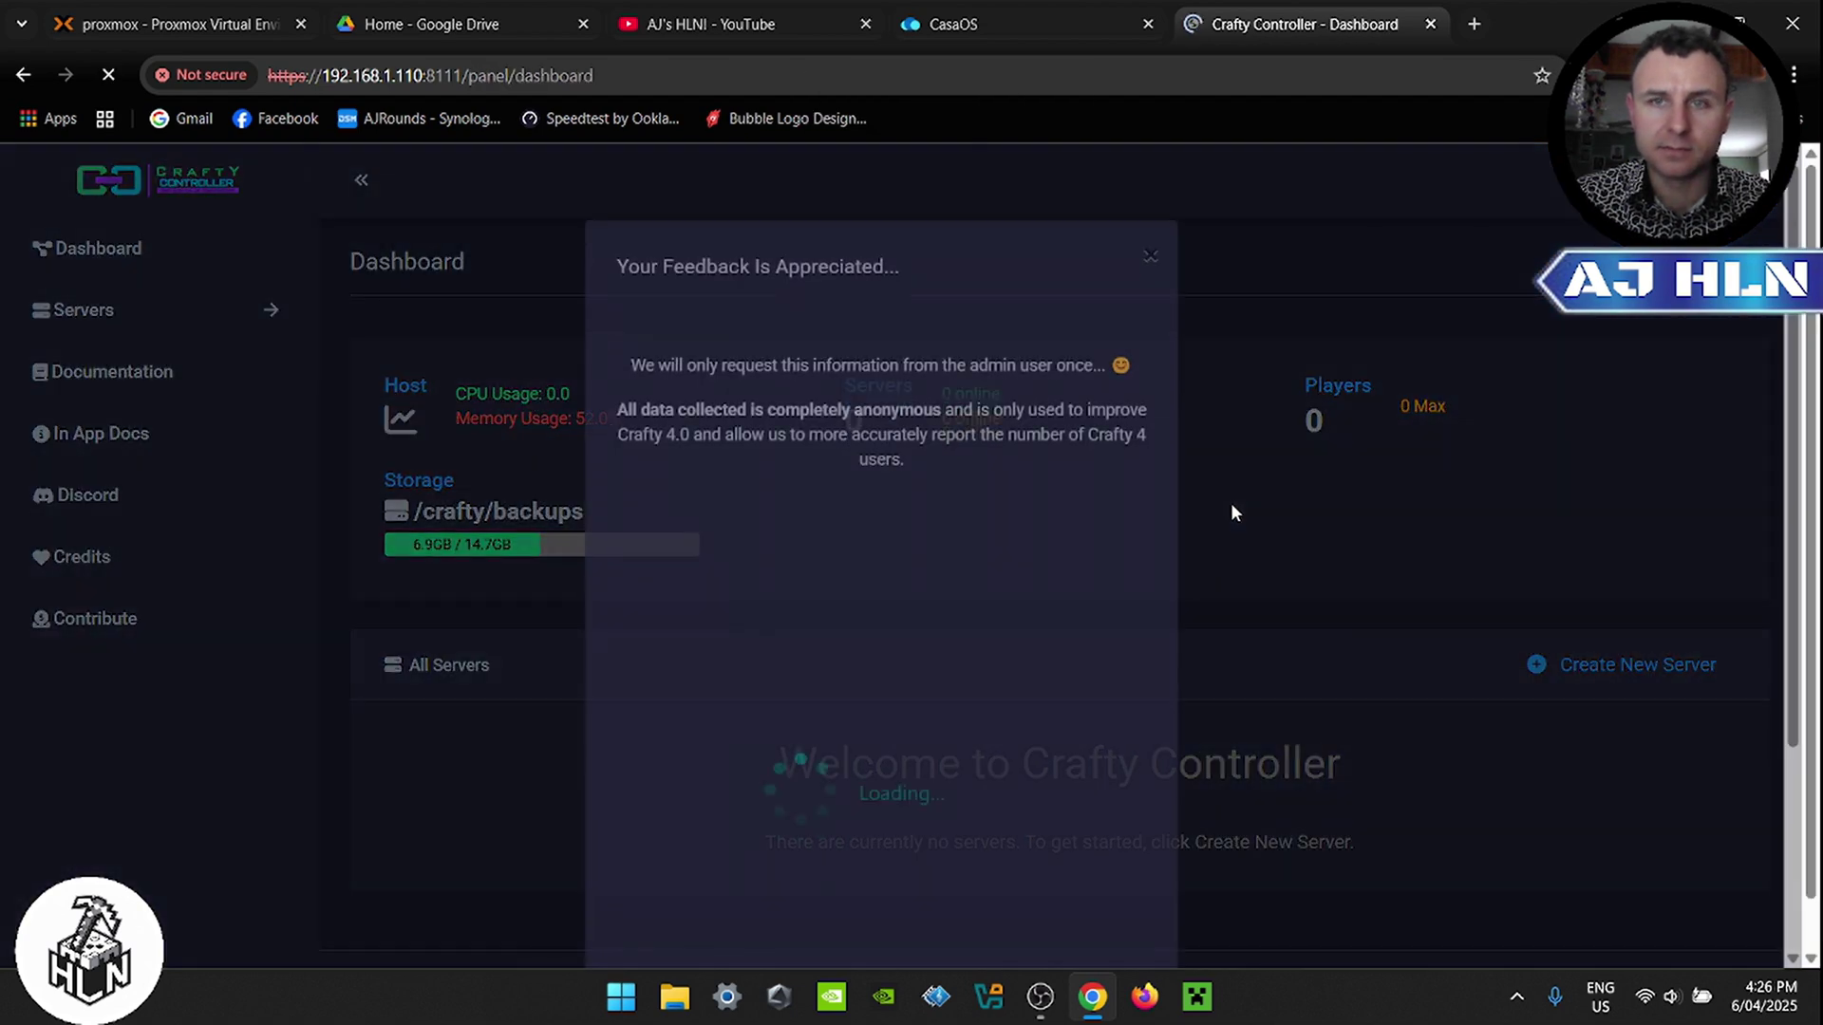
left_click(1205, 507)
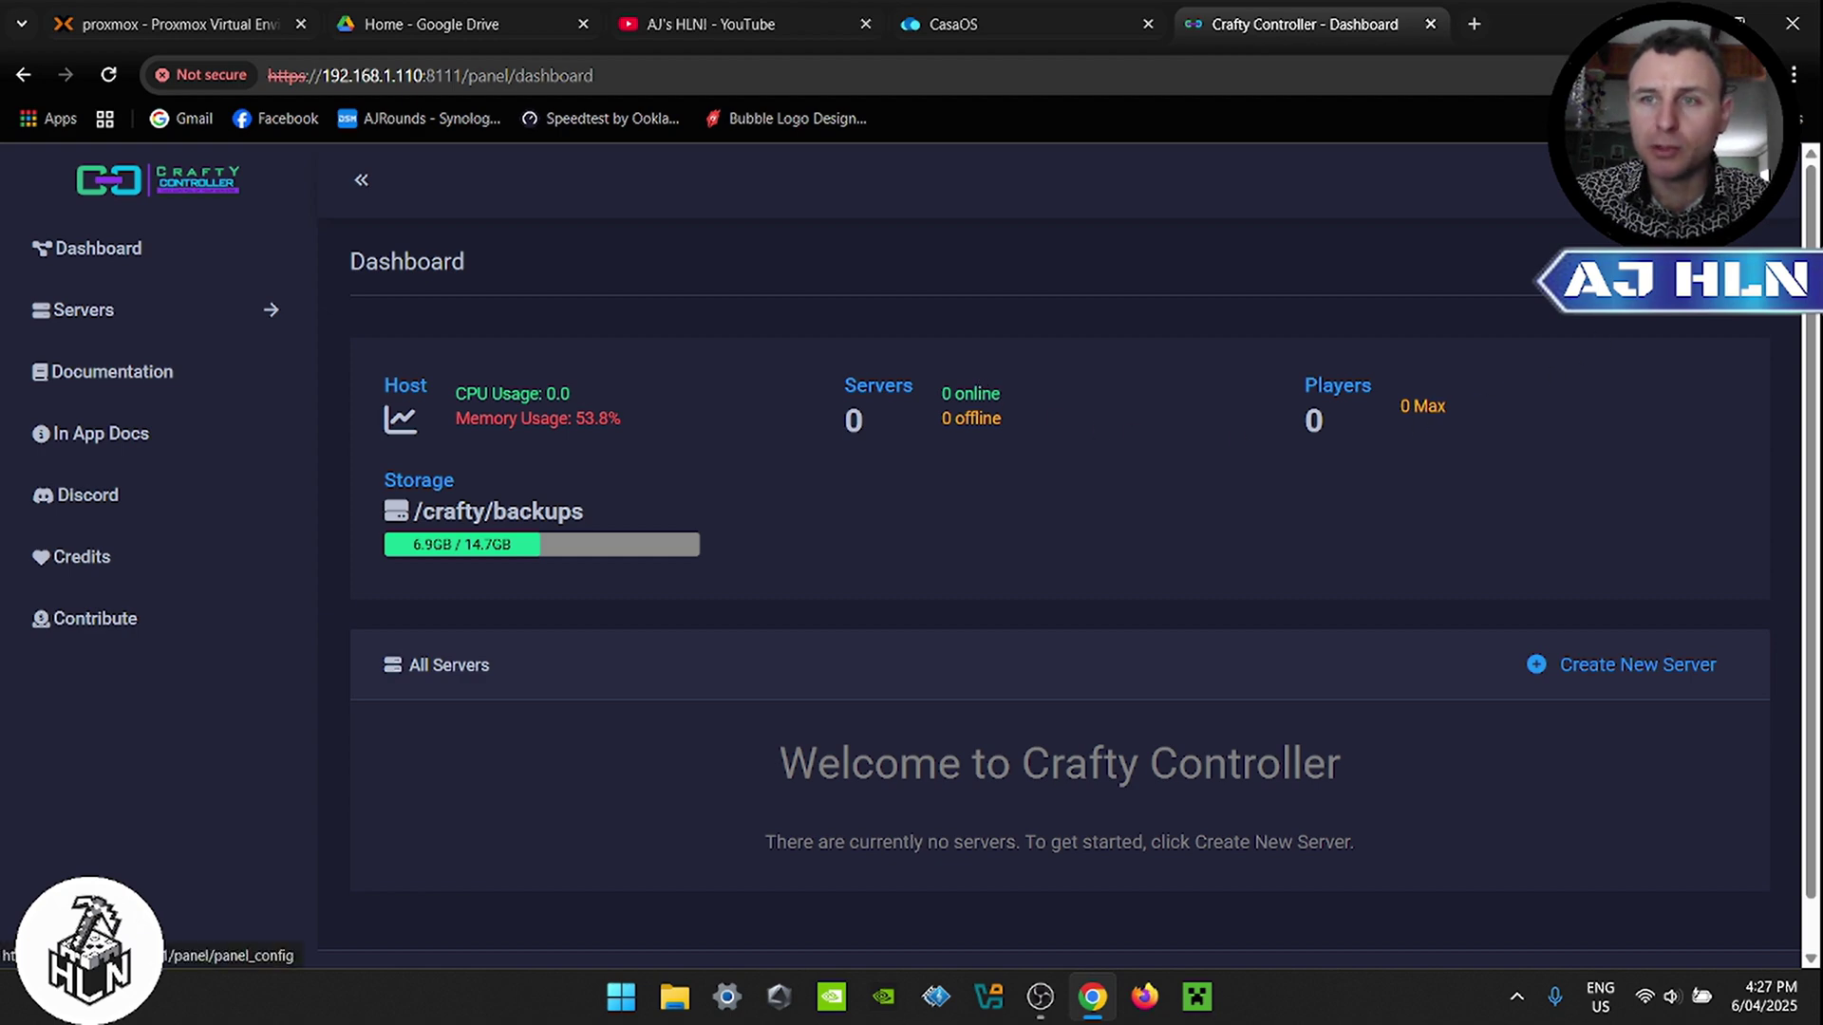
Step: In Panel Config, give the admin user a new password and confirm it
left_click(1420, 213)
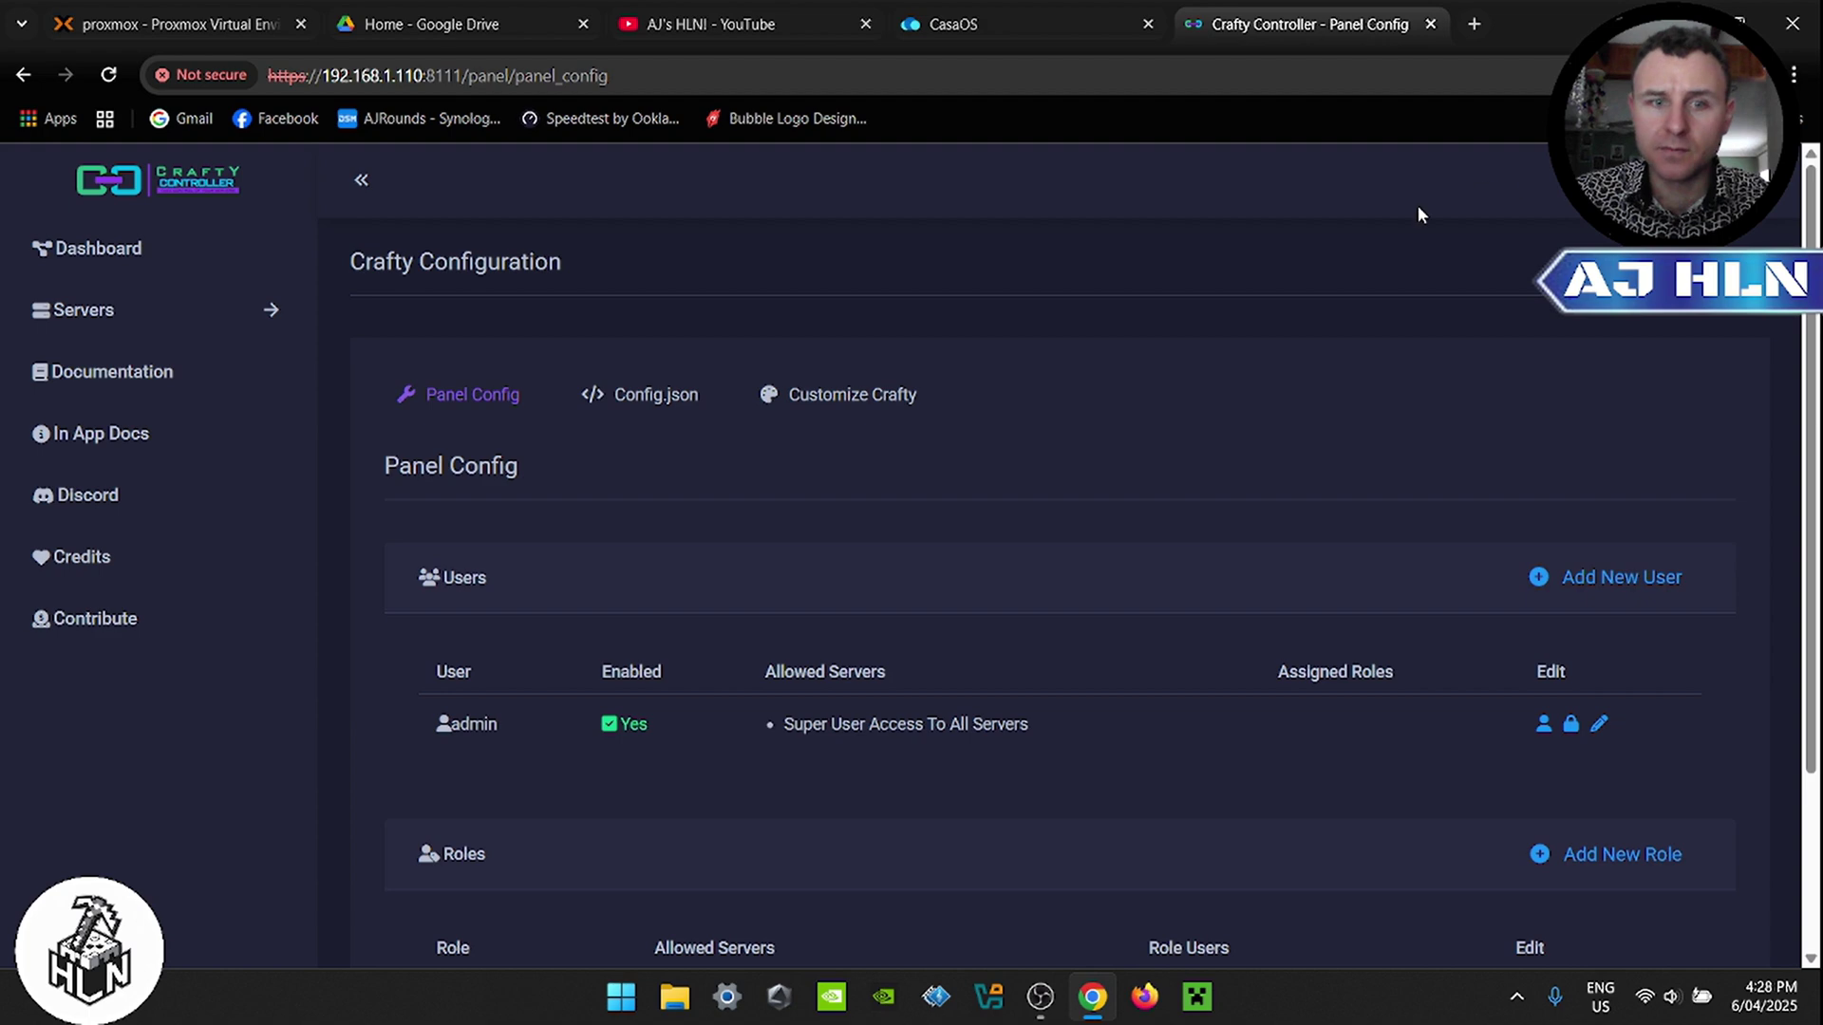
scroll(1225, 361, "down", 2)
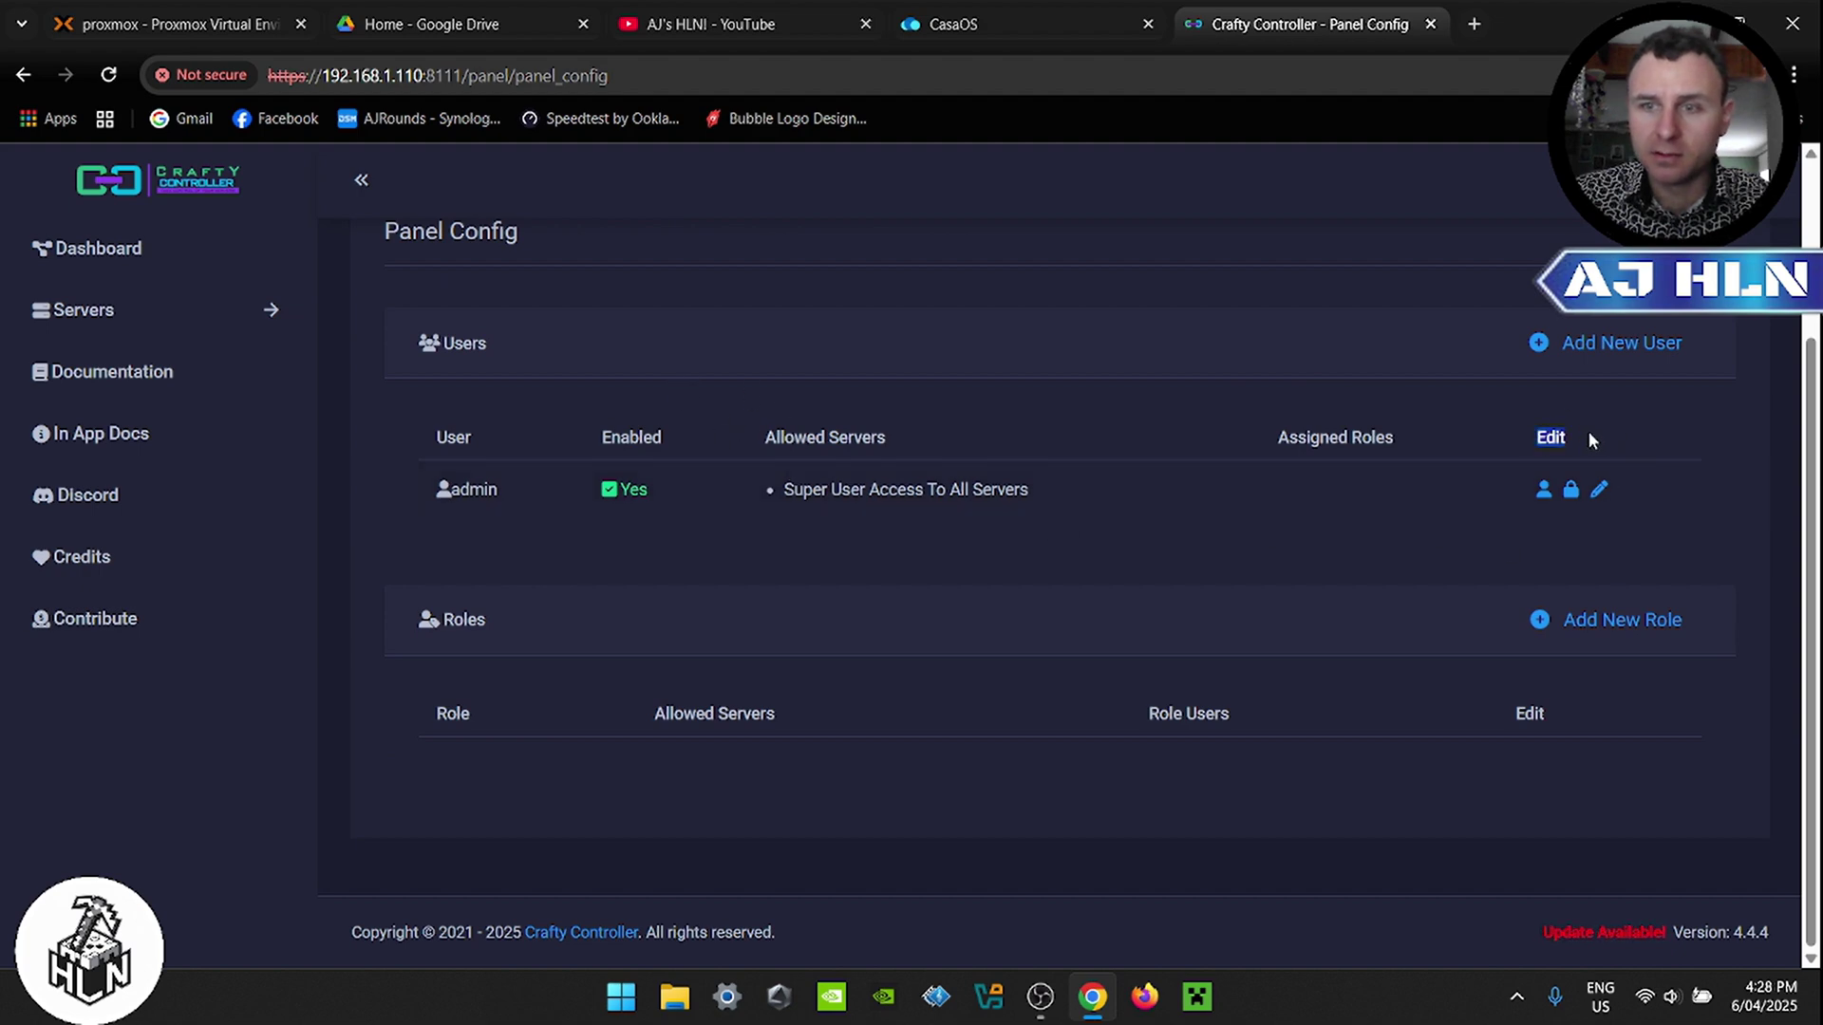
left_click(1572, 491)
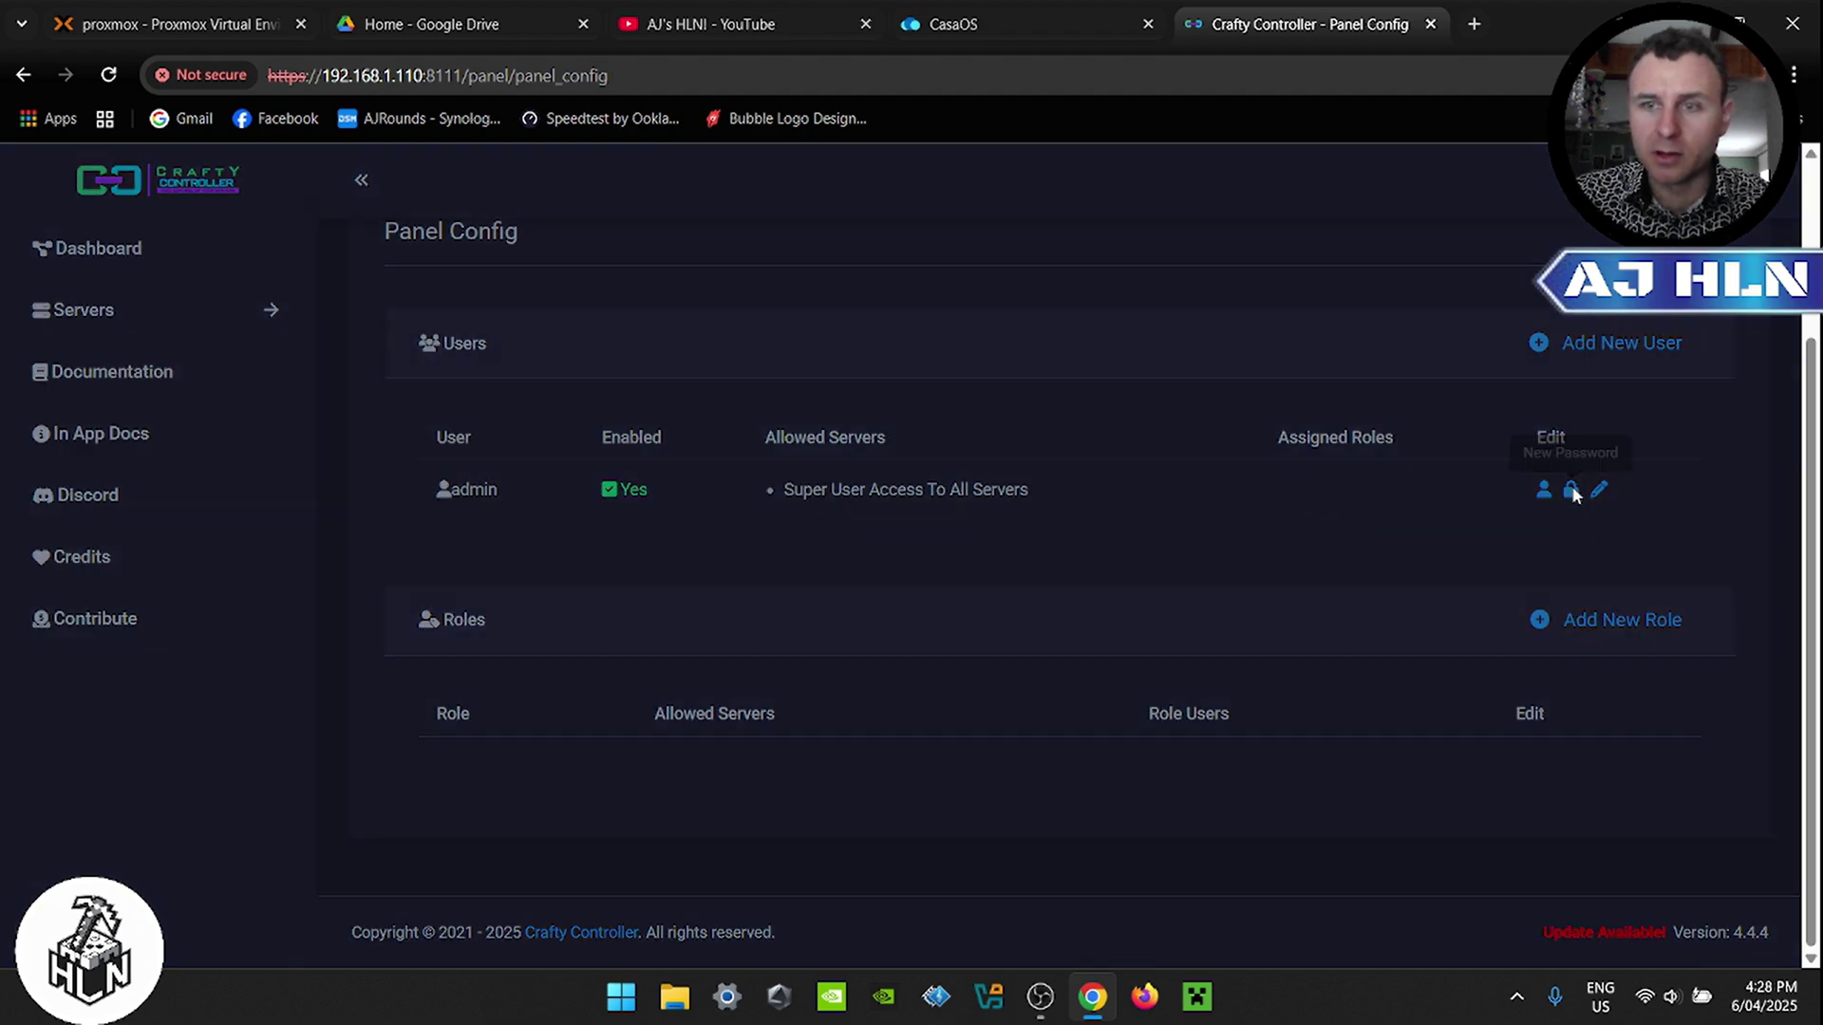
left_click(961, 345)
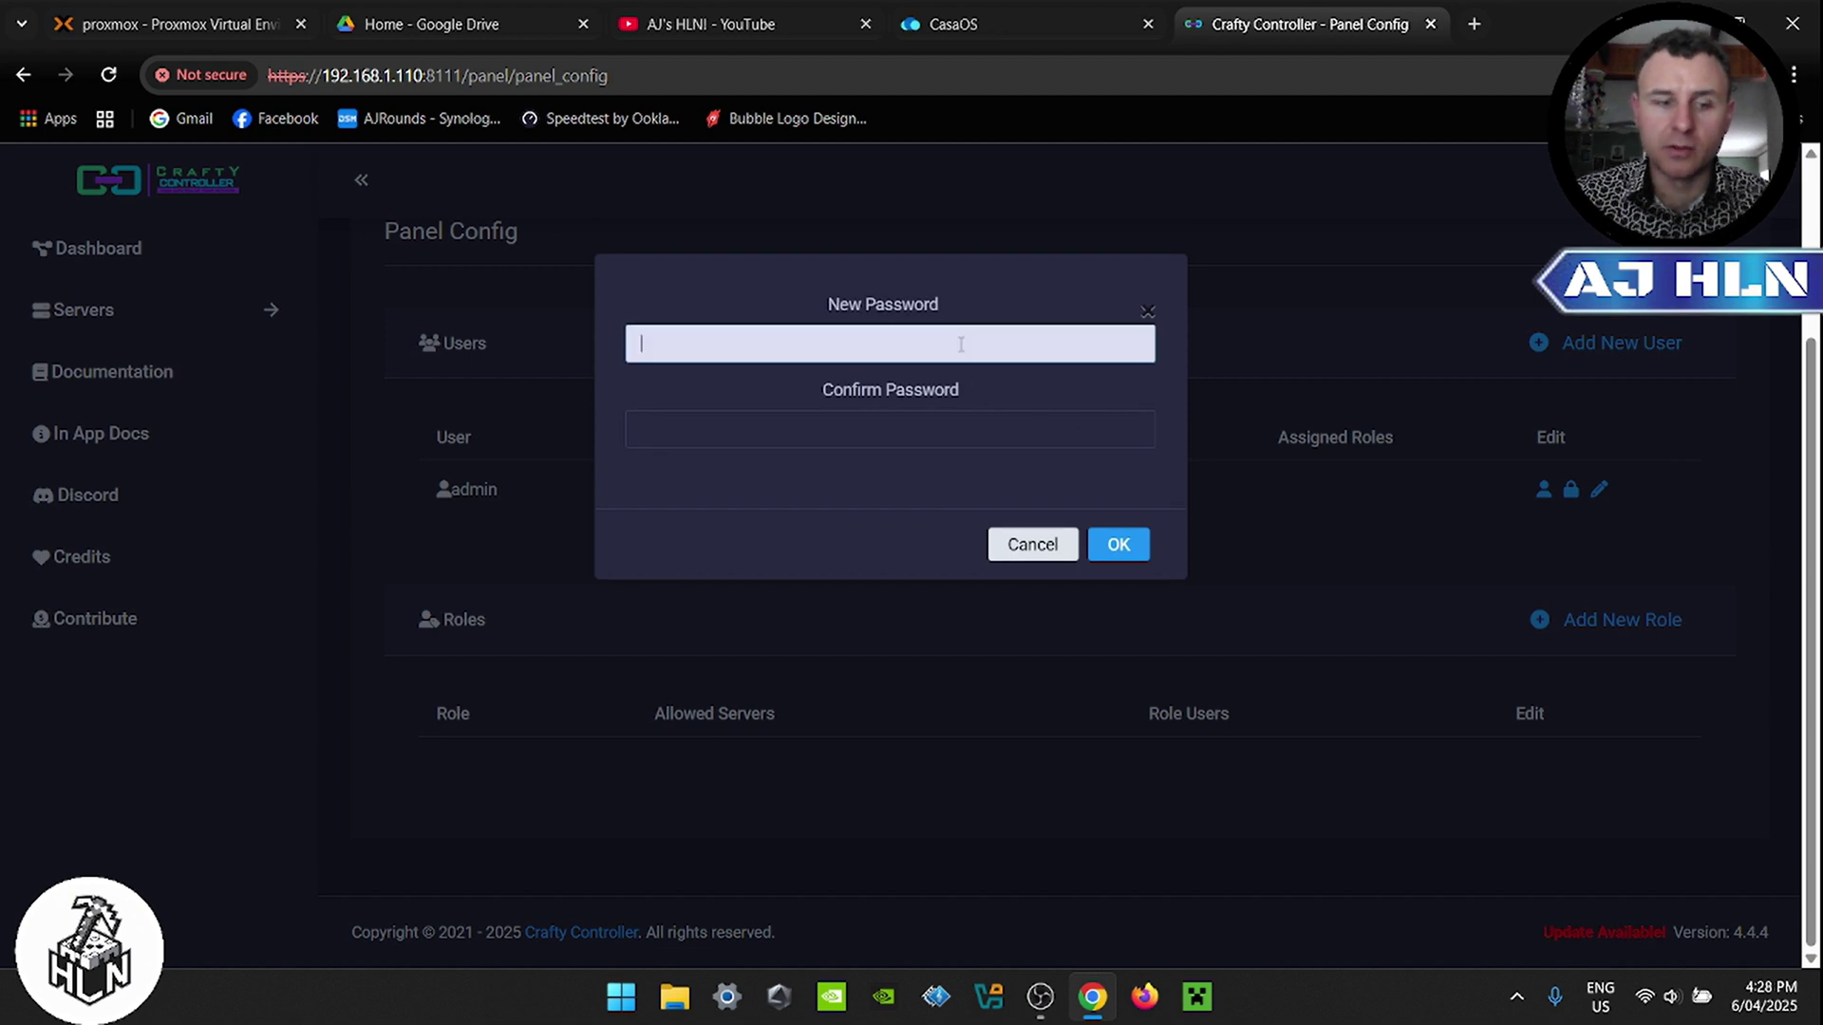
type("••••••")
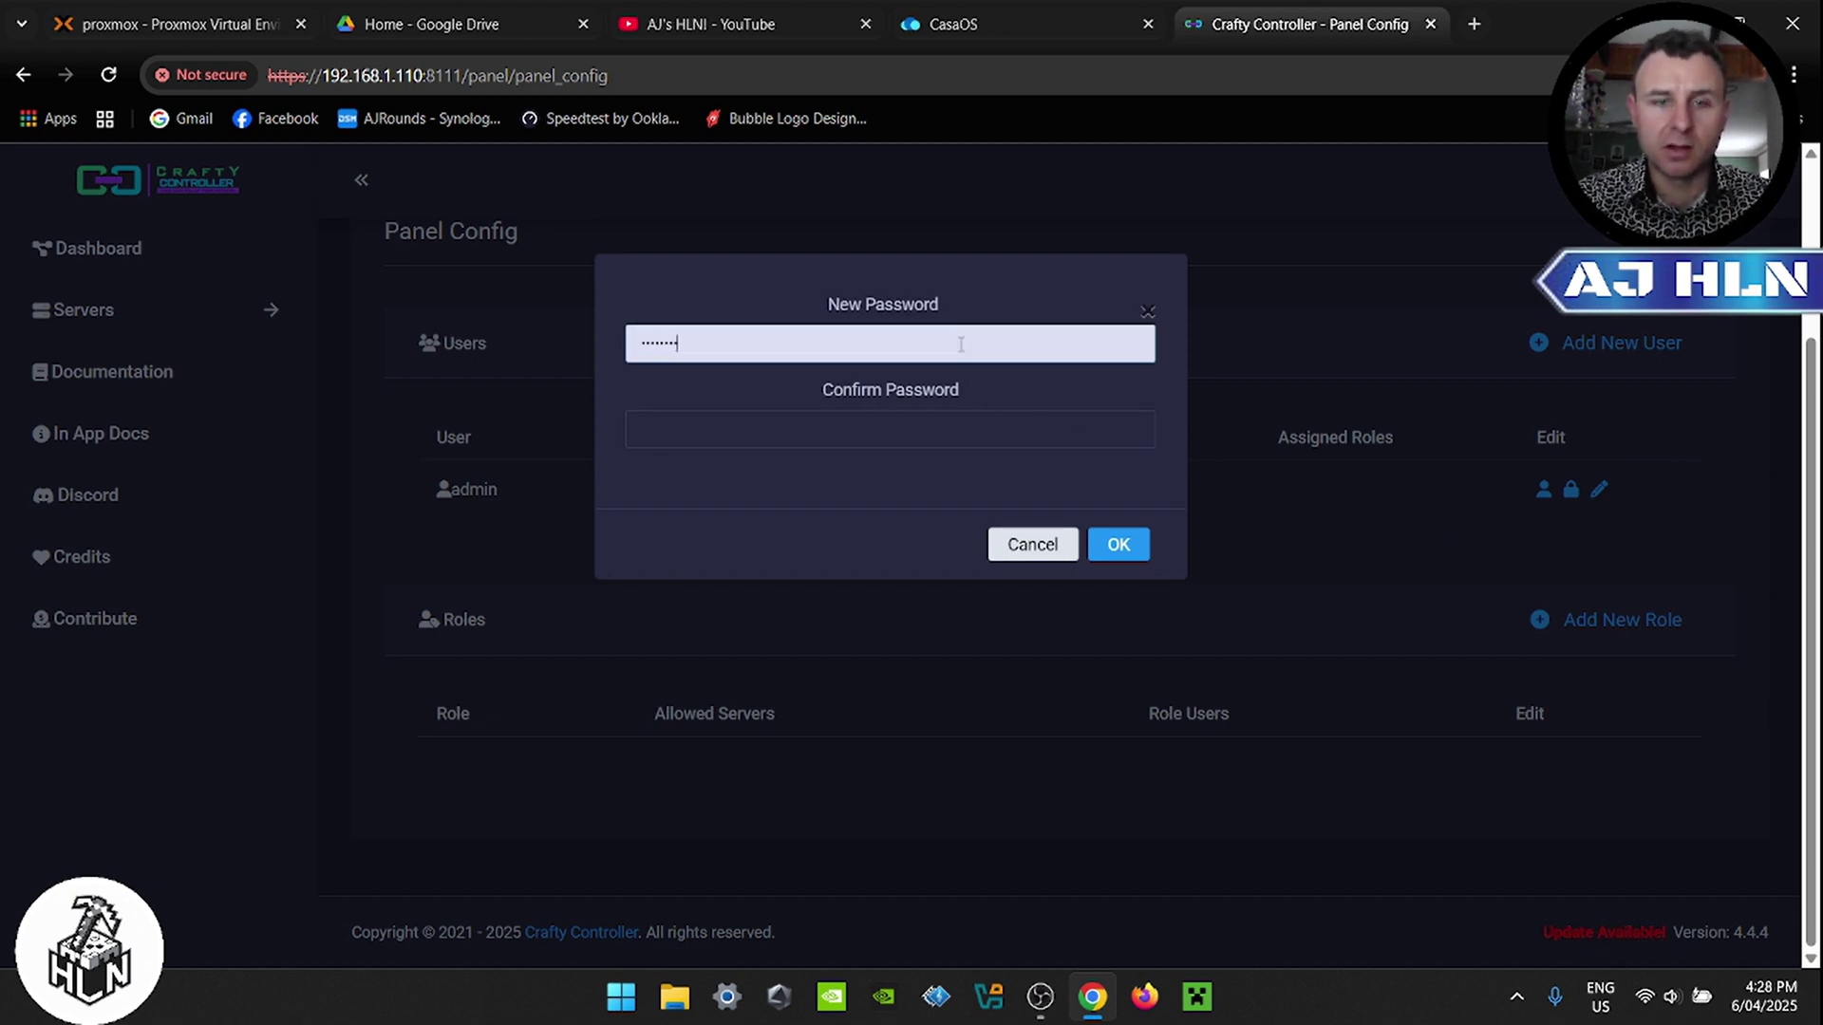
key("Tab")
type("•••")
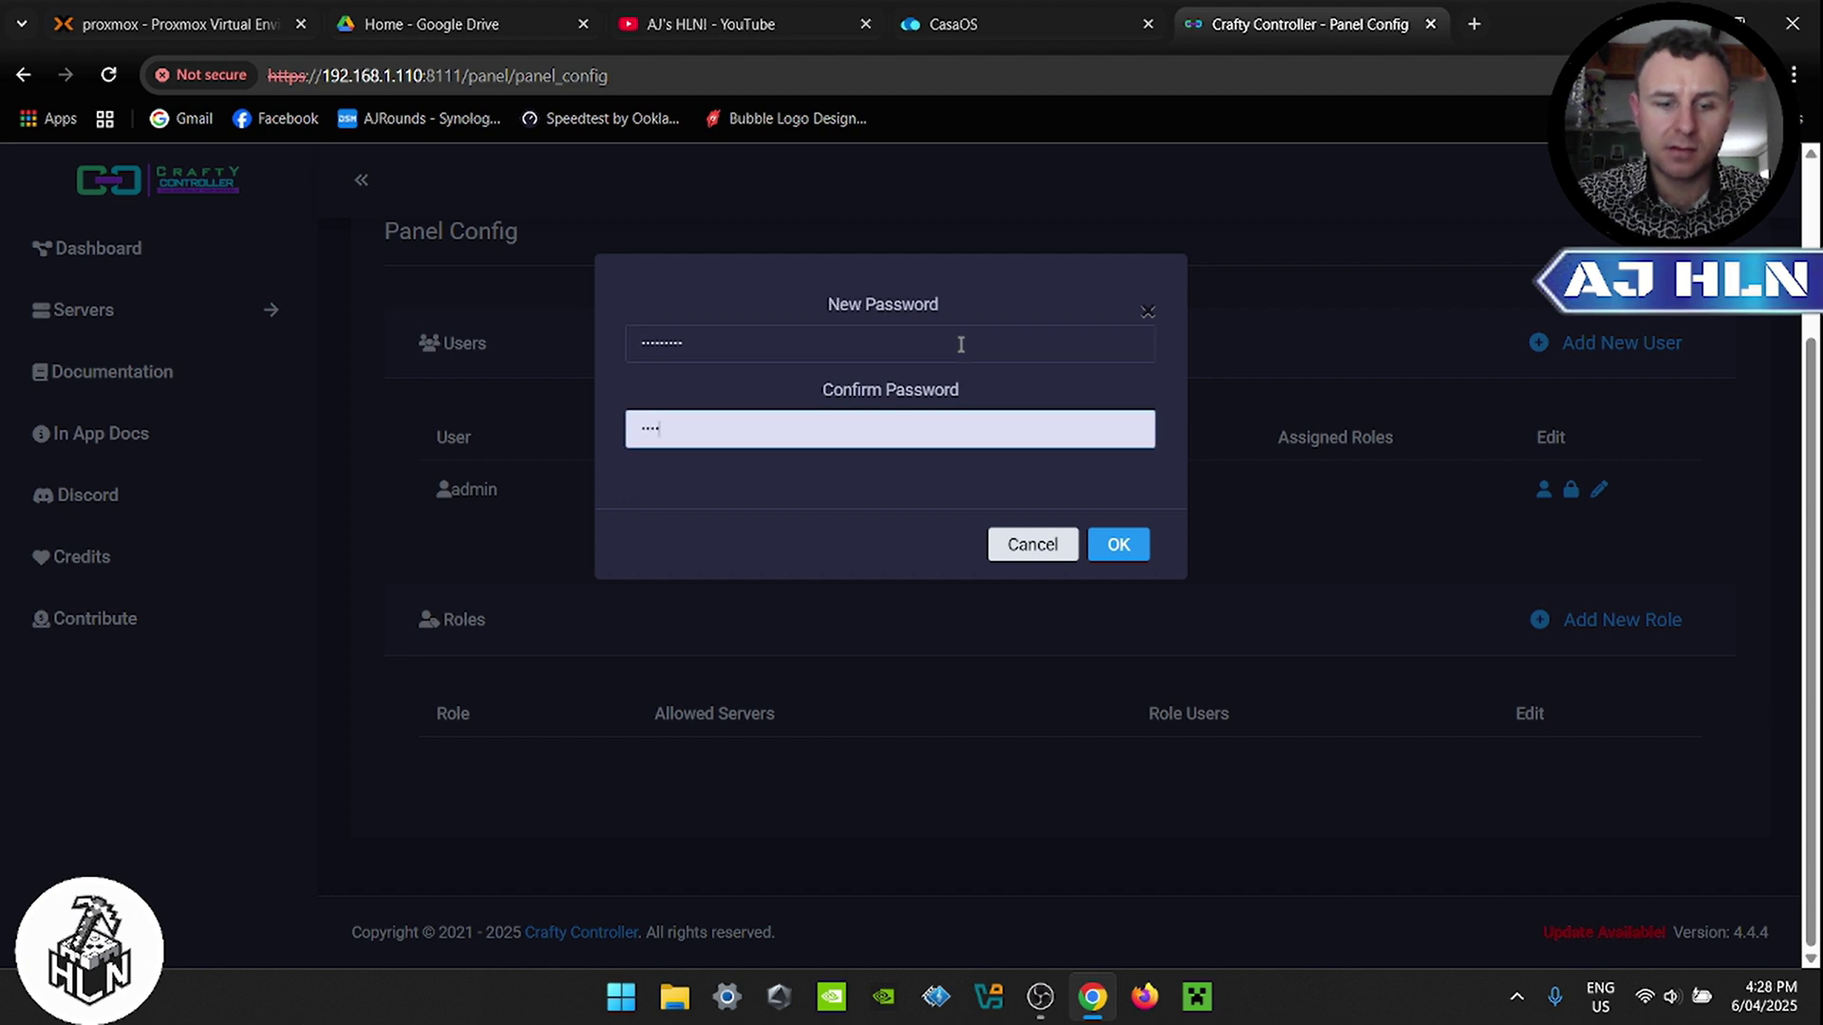
type("•••••")
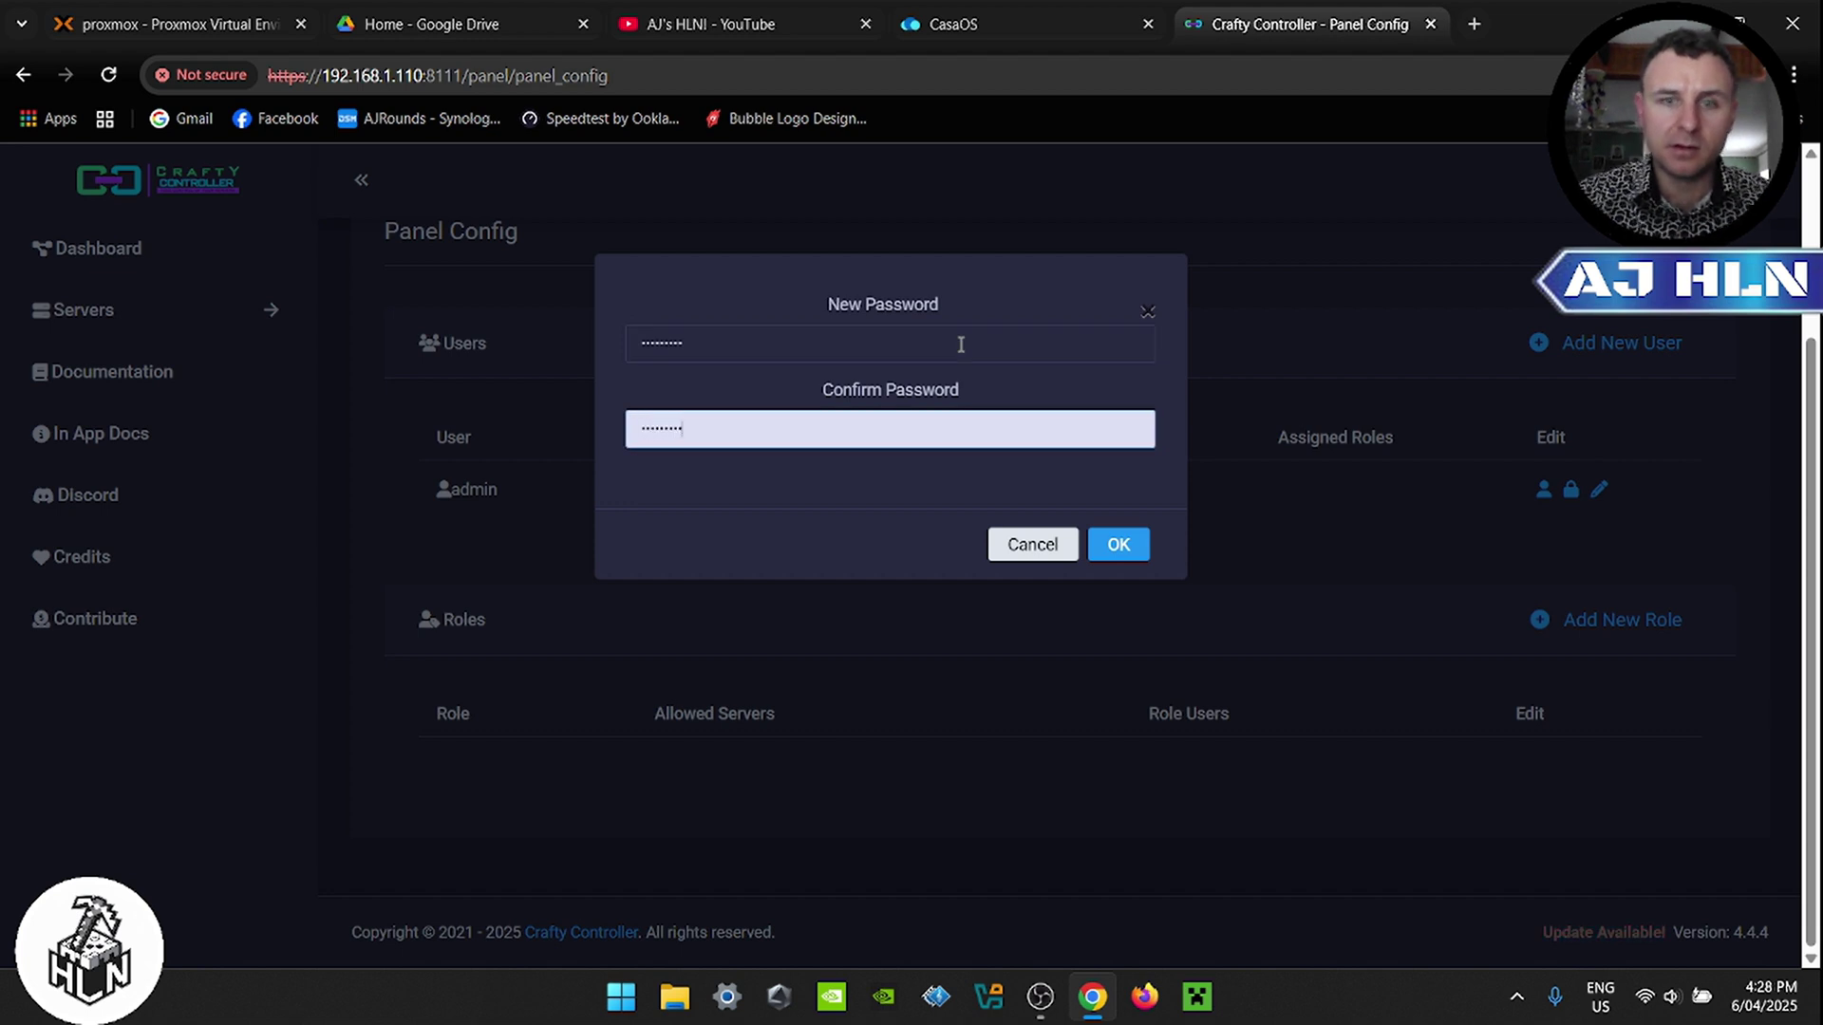
left_click(1138, 553)
scroll(940, 460, "up", 3)
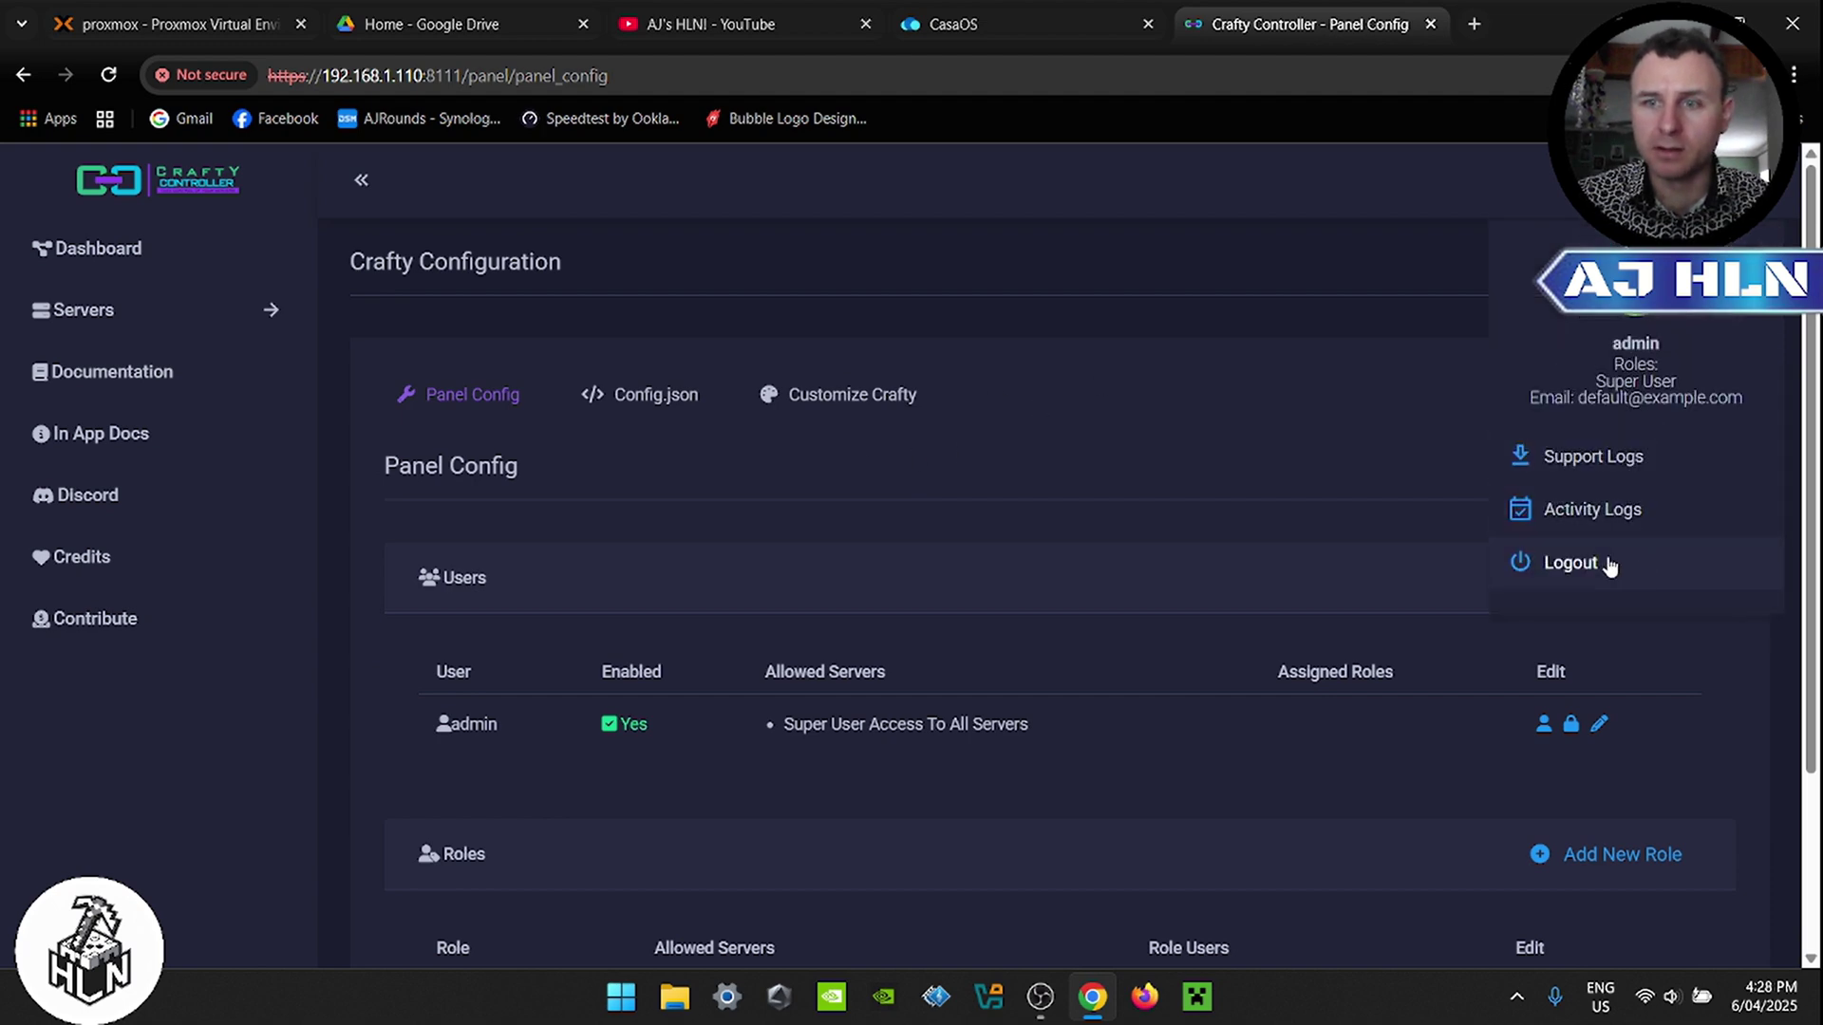
left_click(1605, 564)
left_click(1006, 470)
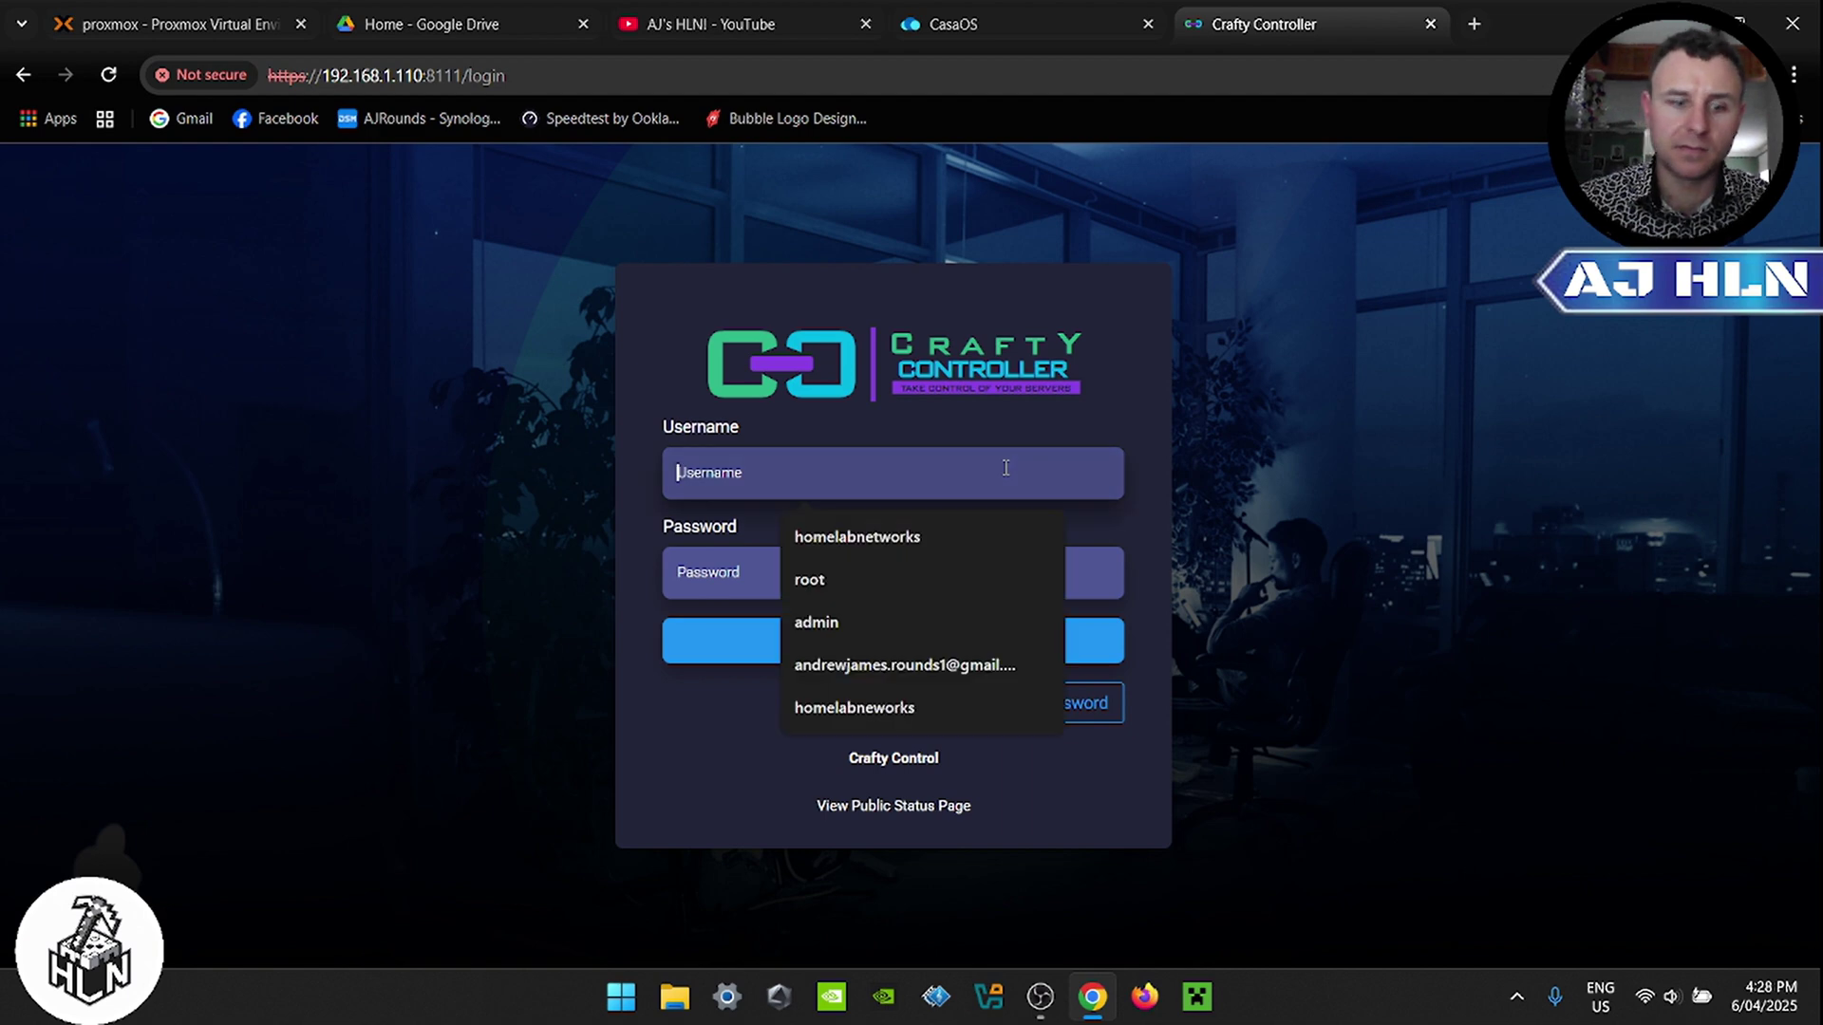
type("admin")
key("Tab")
type("*********")
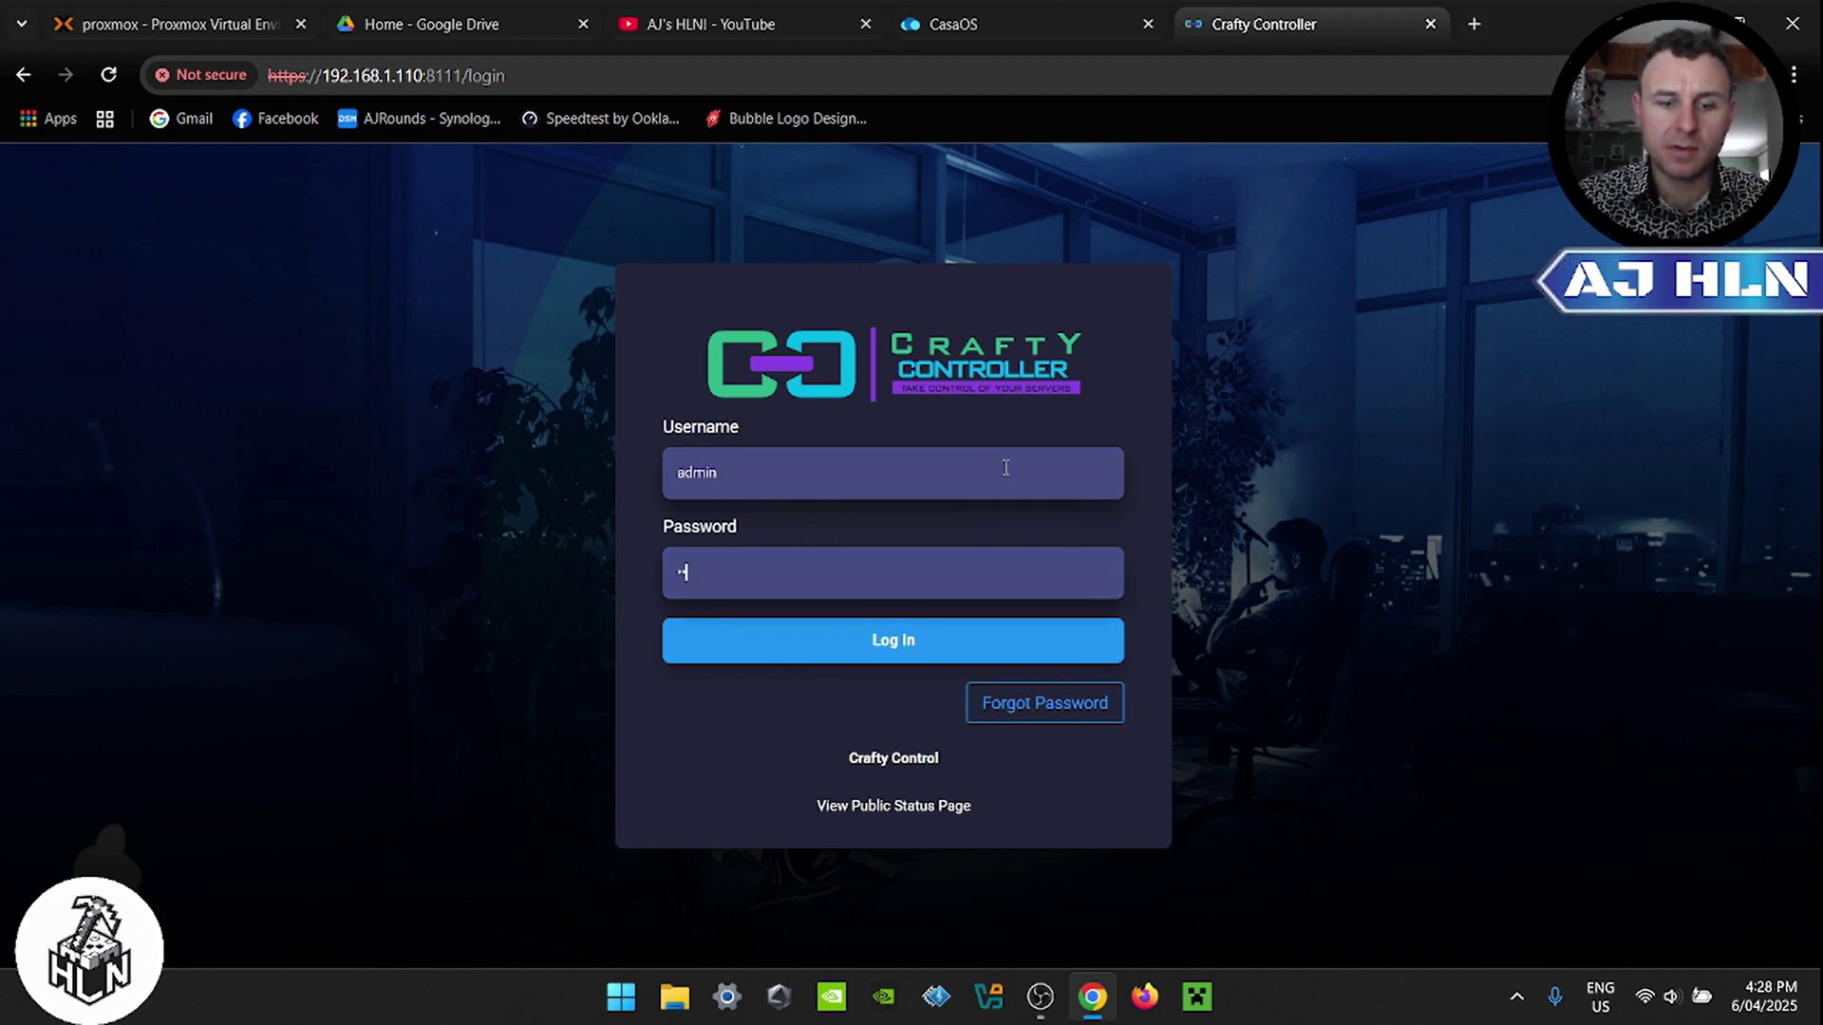
key("Return")
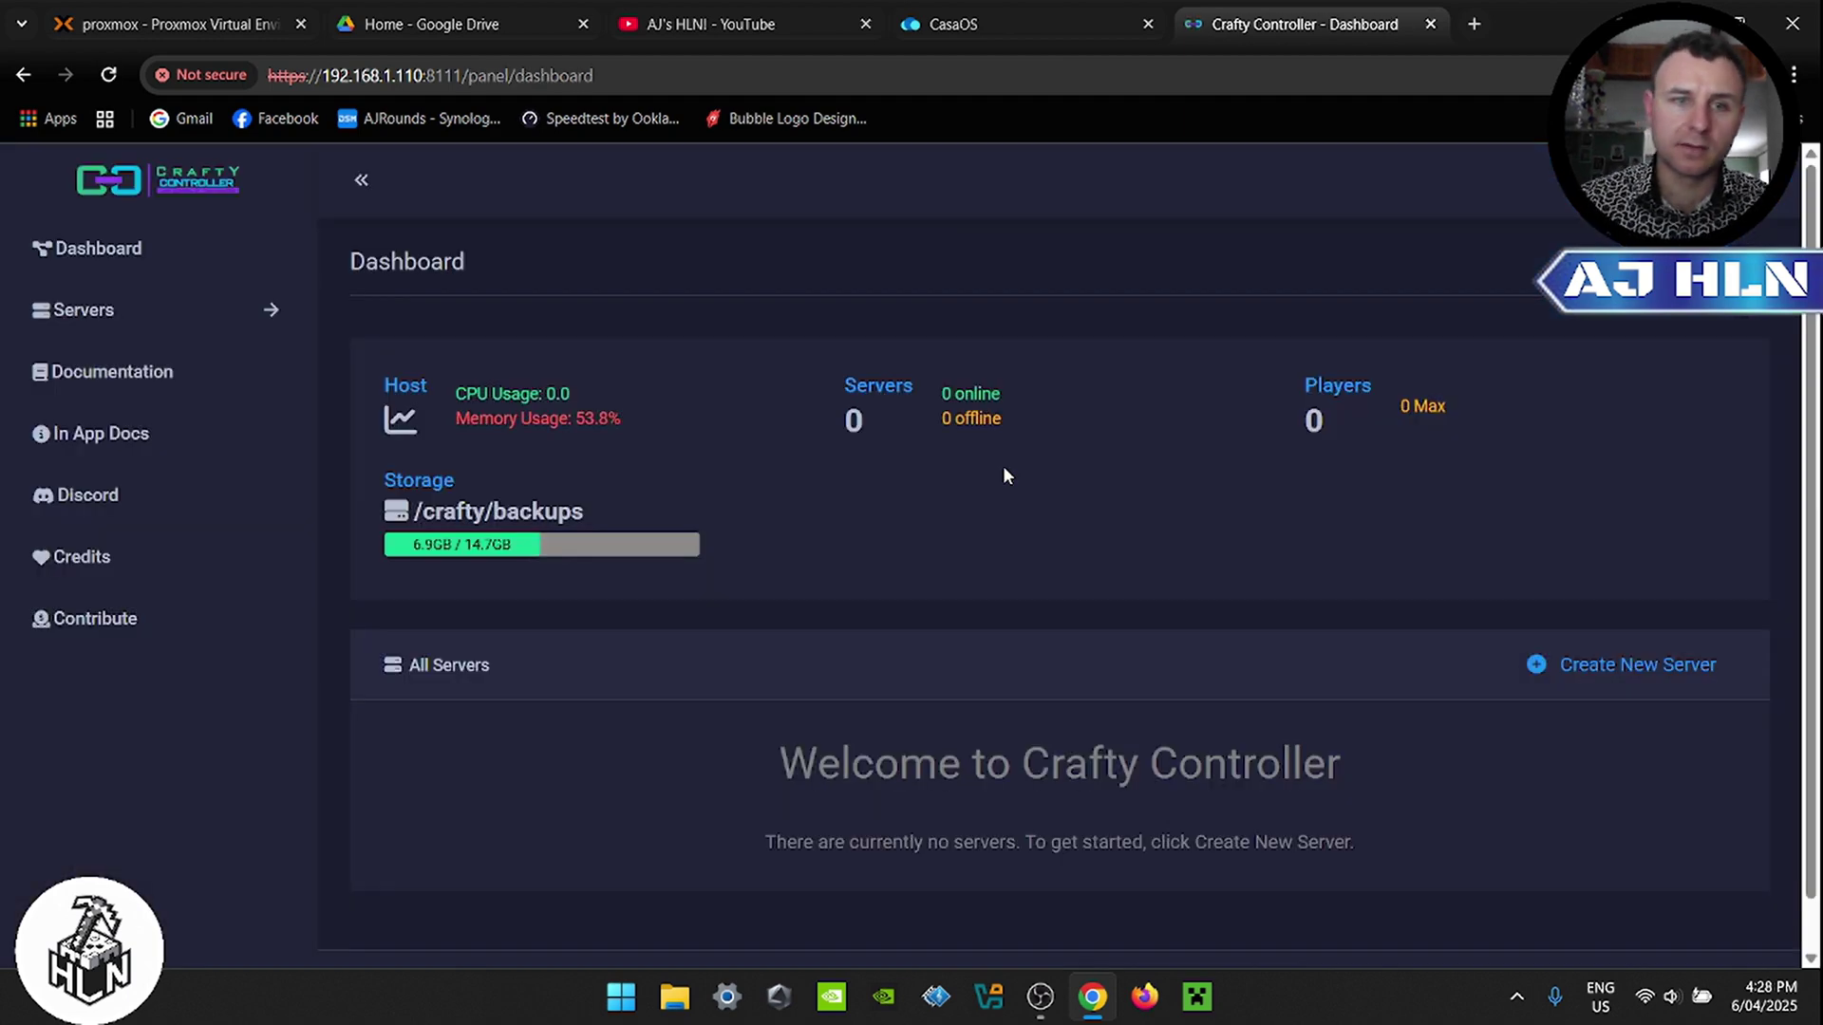
left_click(1709, 181)
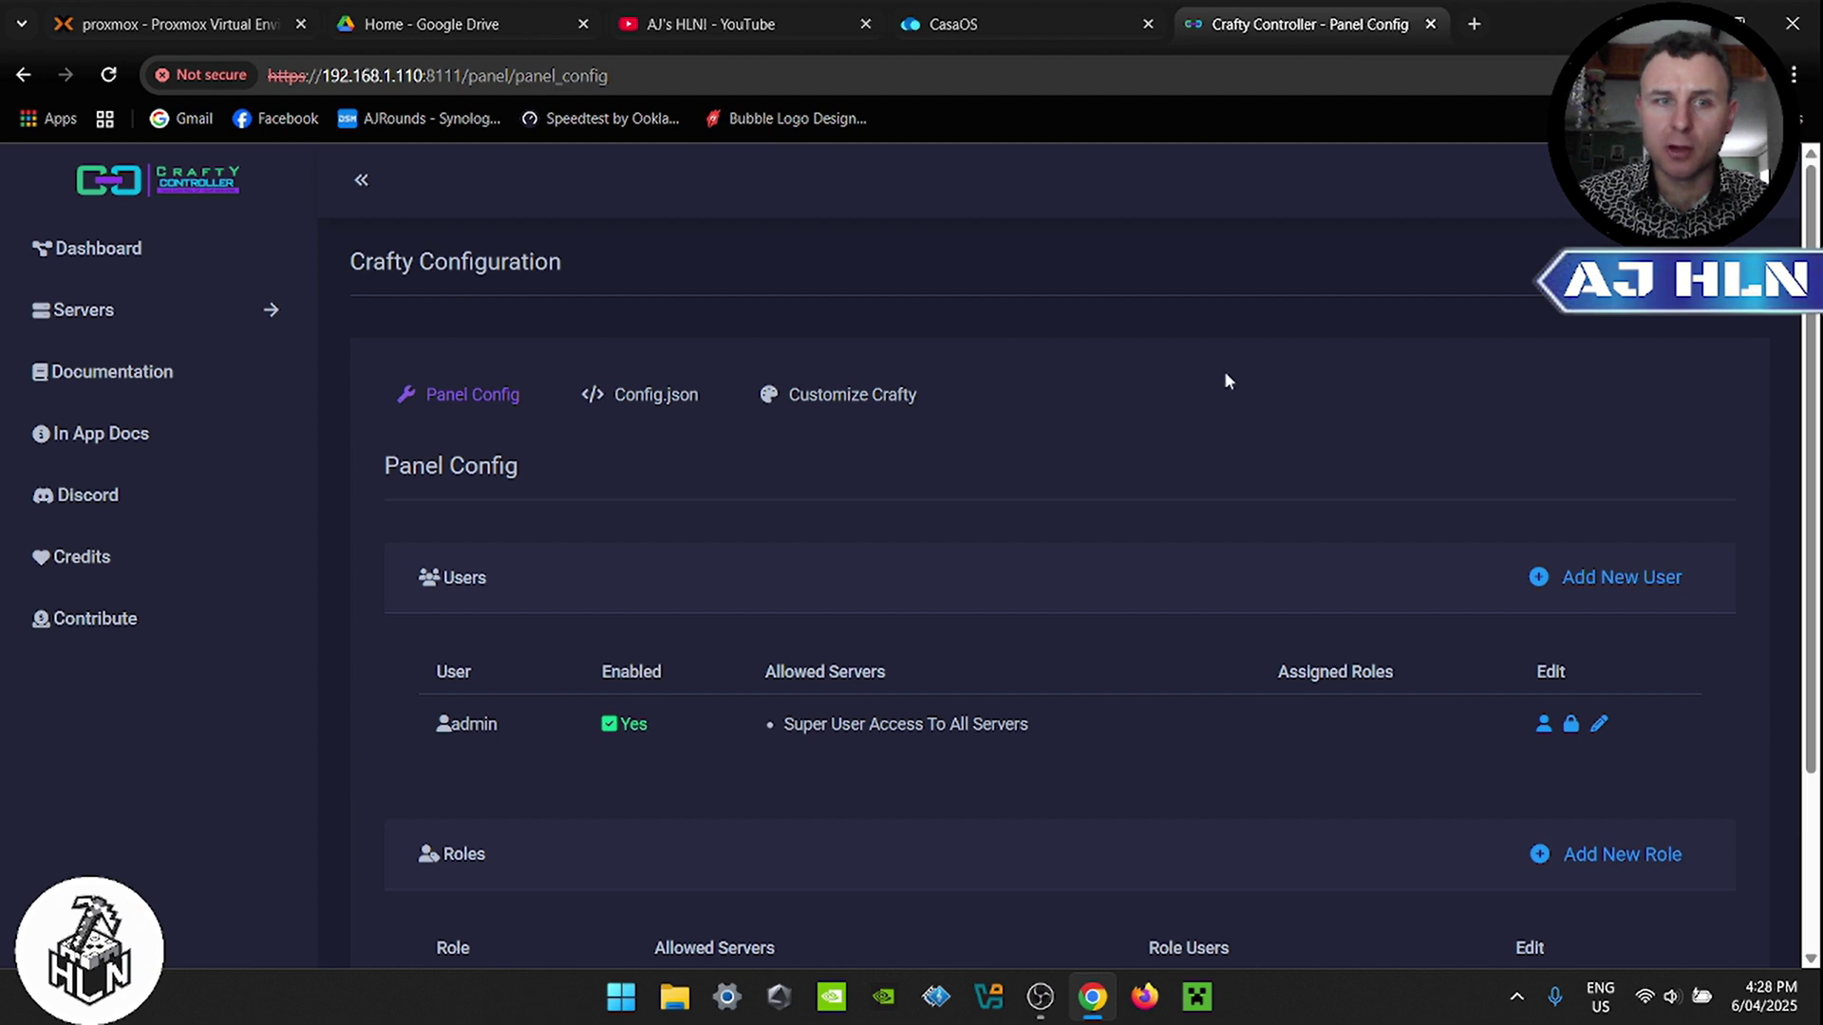
scroll(1140, 380, "down", 1)
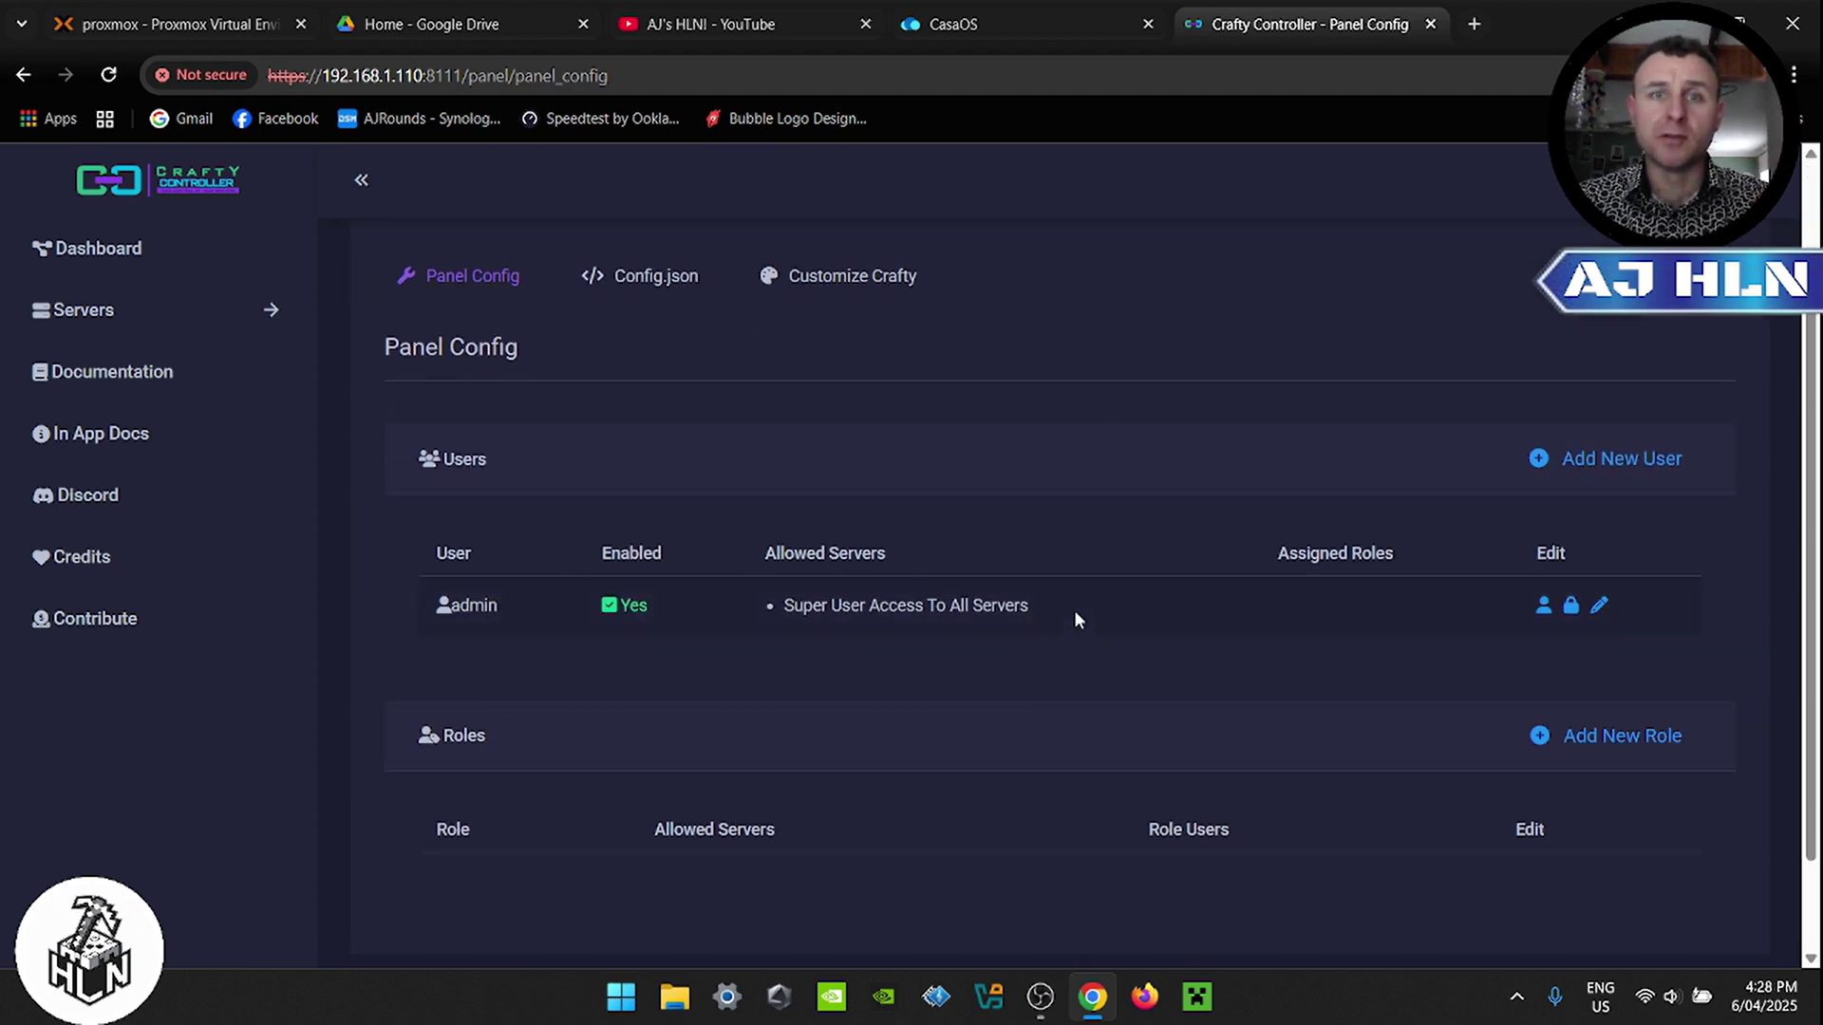
key("alt+Left")
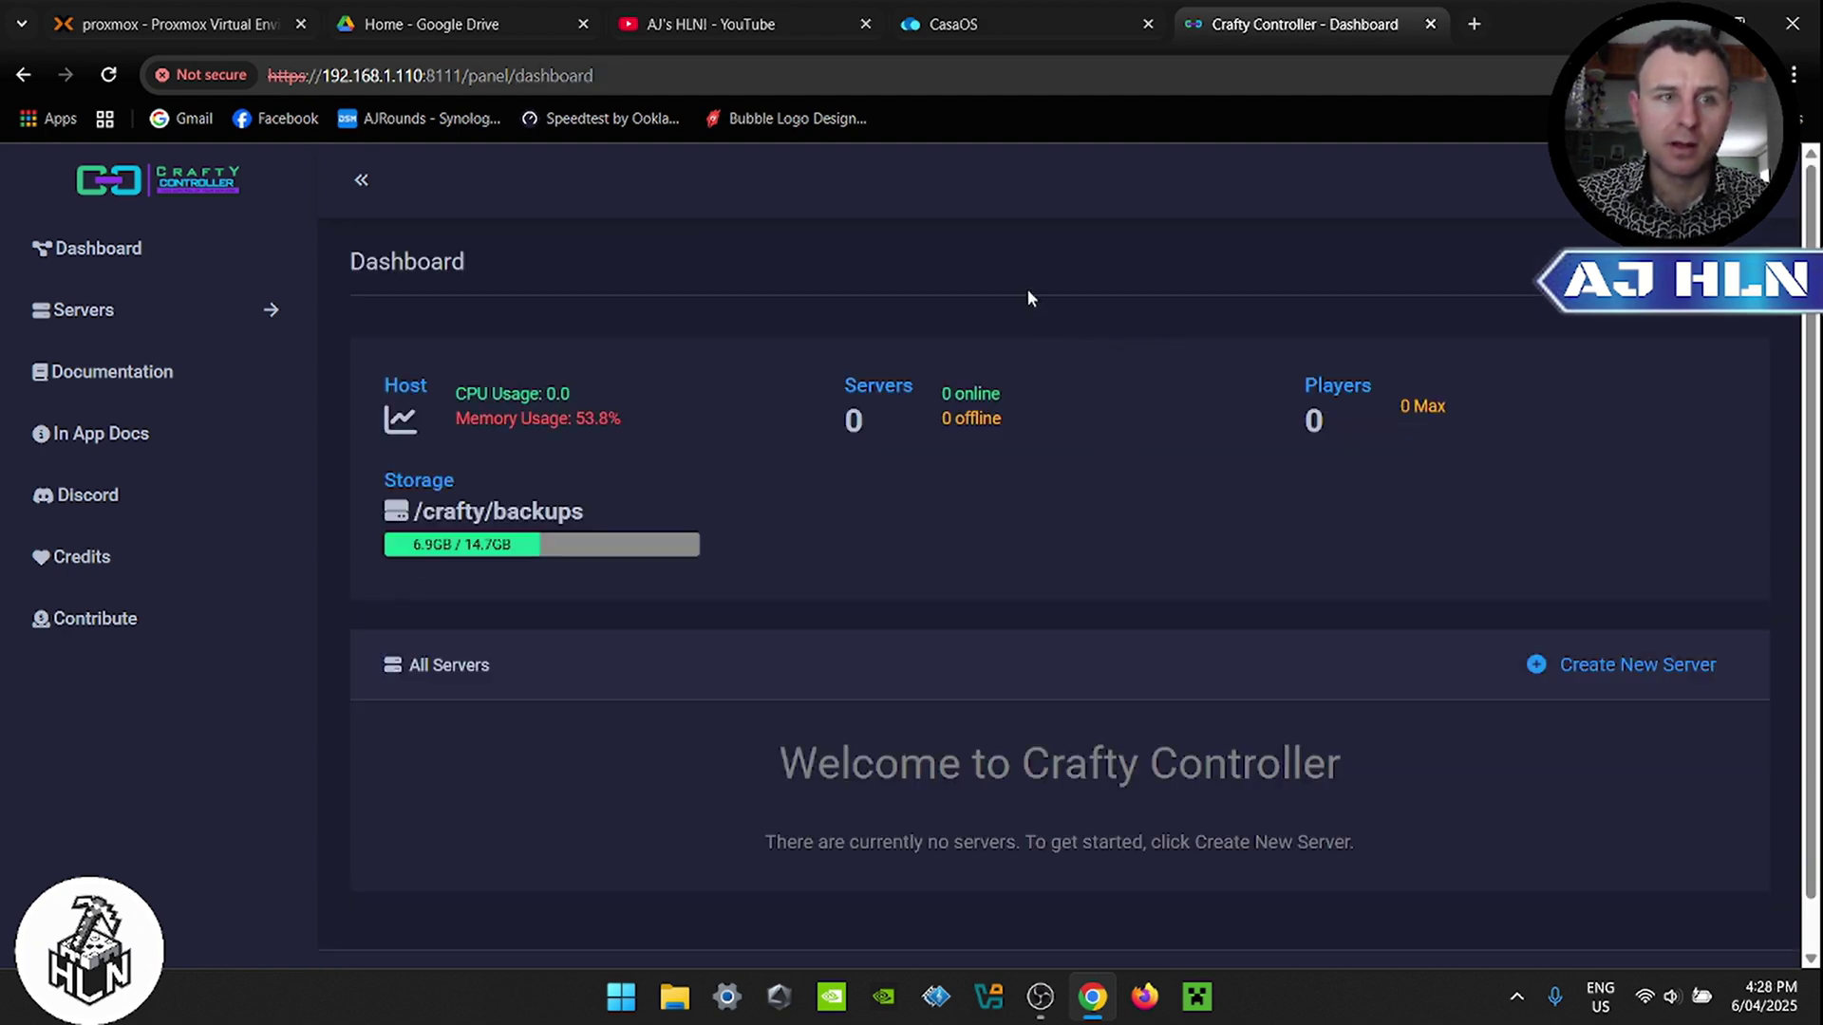
Step: Start a new server with type Minecraft servers and vanilla server software
left_click(152, 313)
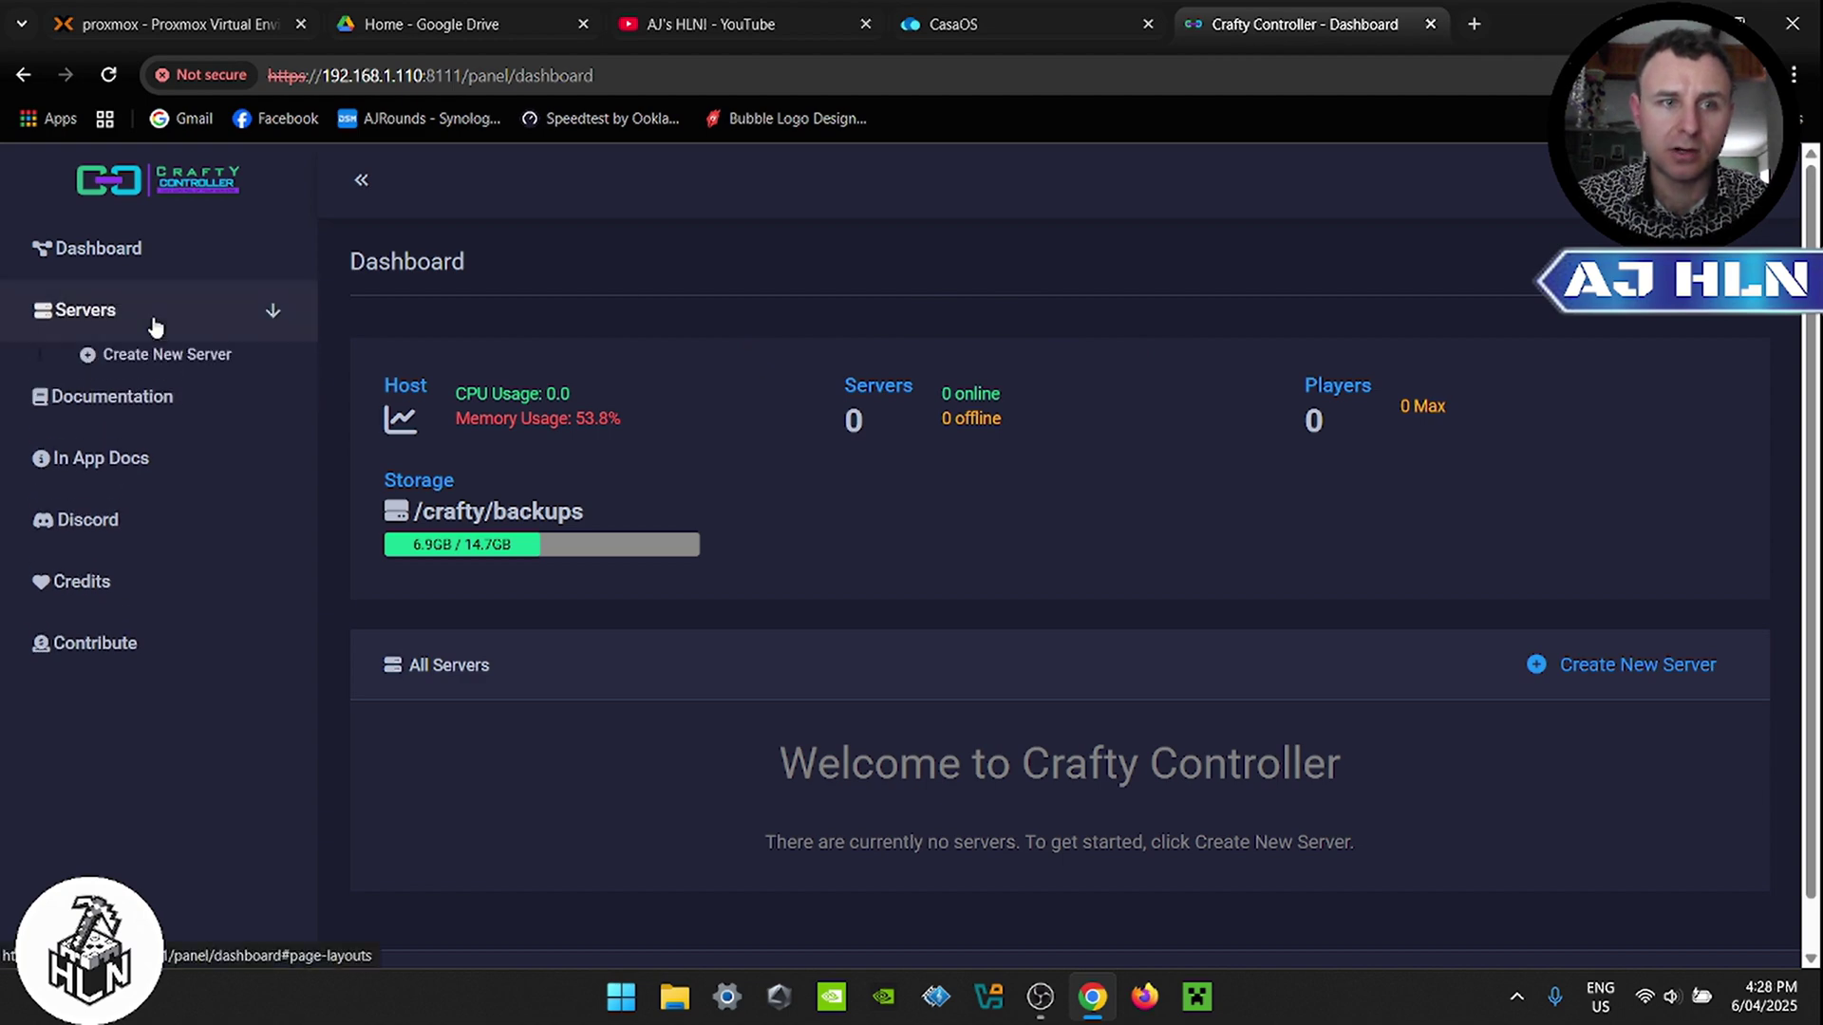
left_click(158, 355)
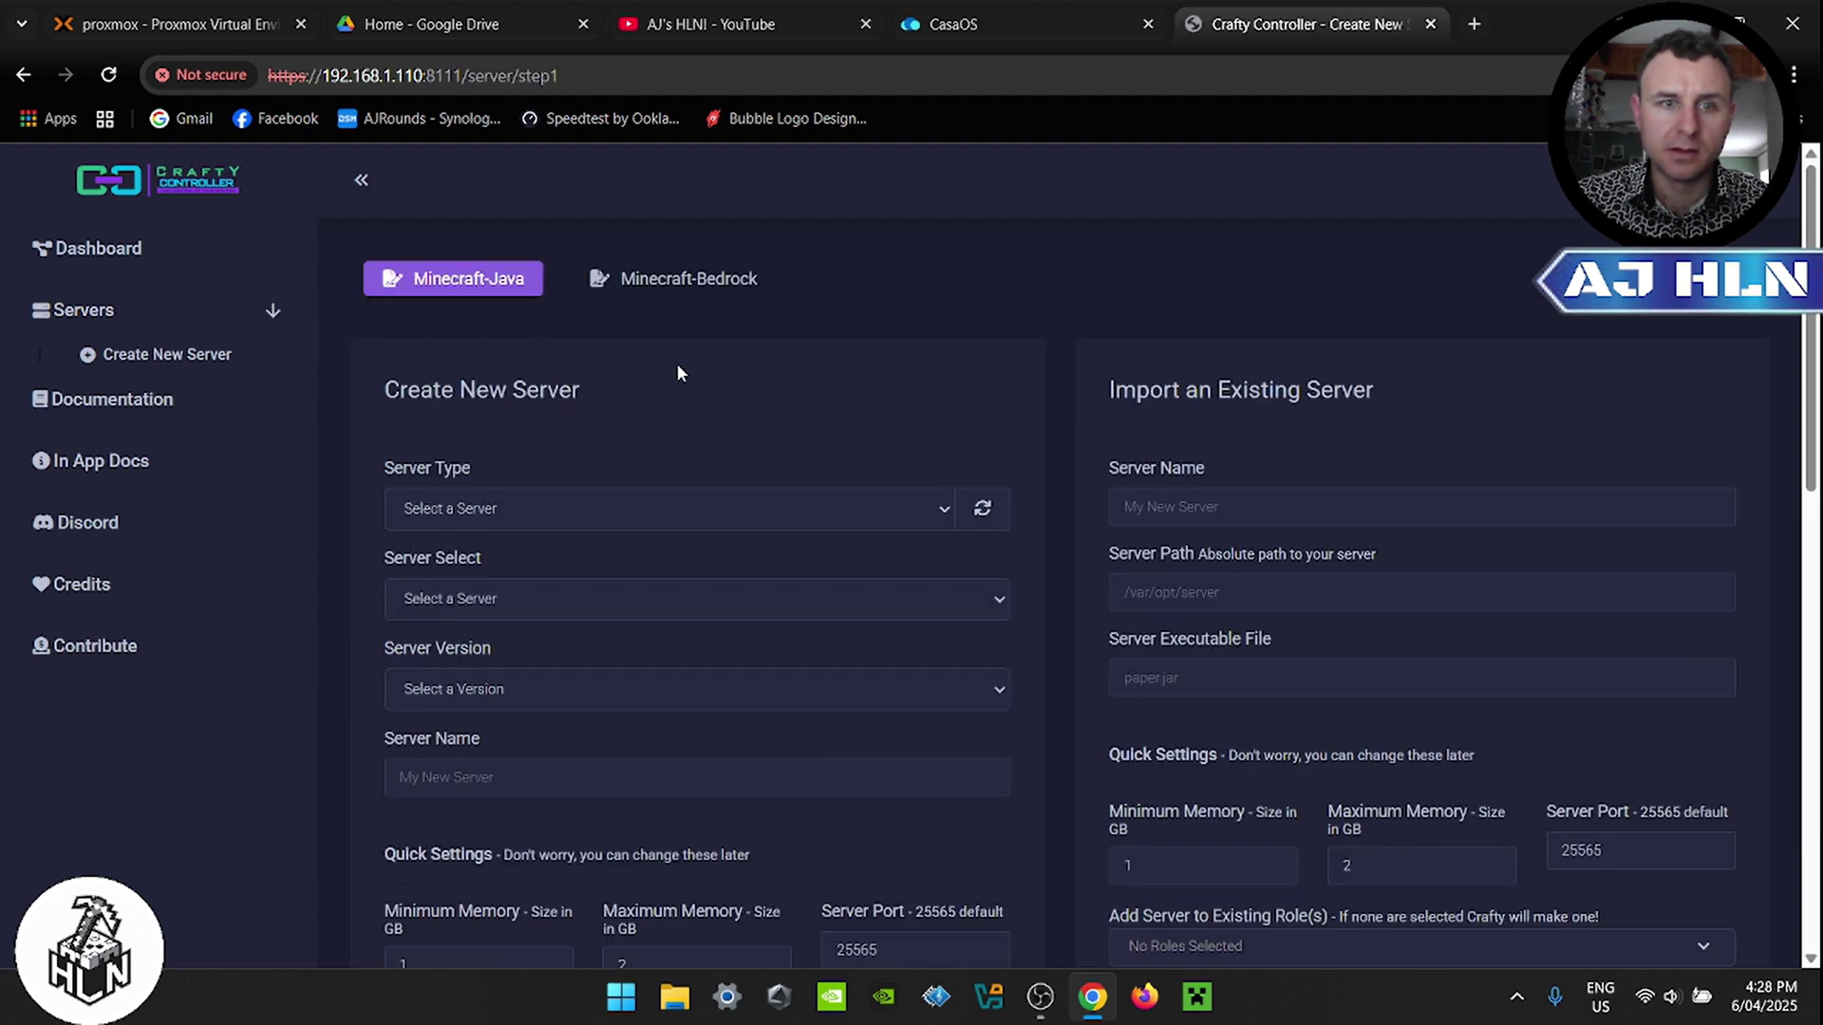
scroll(876, 367, "down", 1)
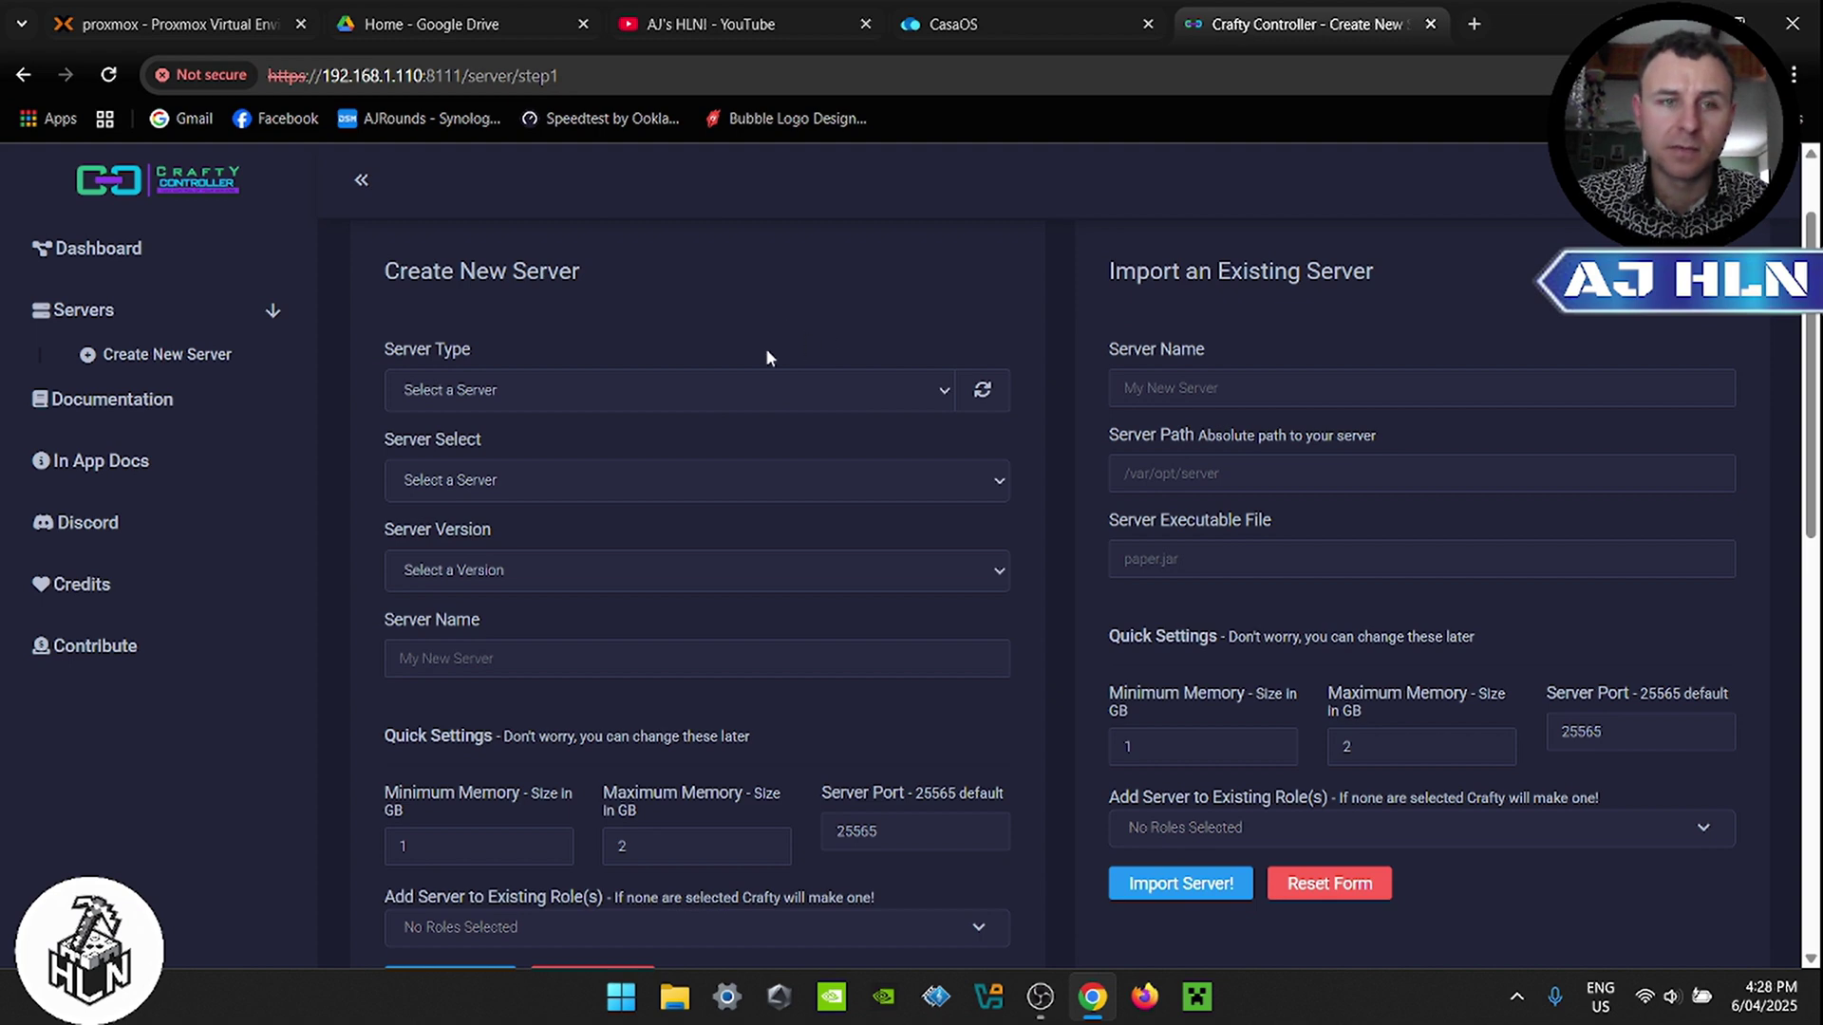
left_click(735, 395)
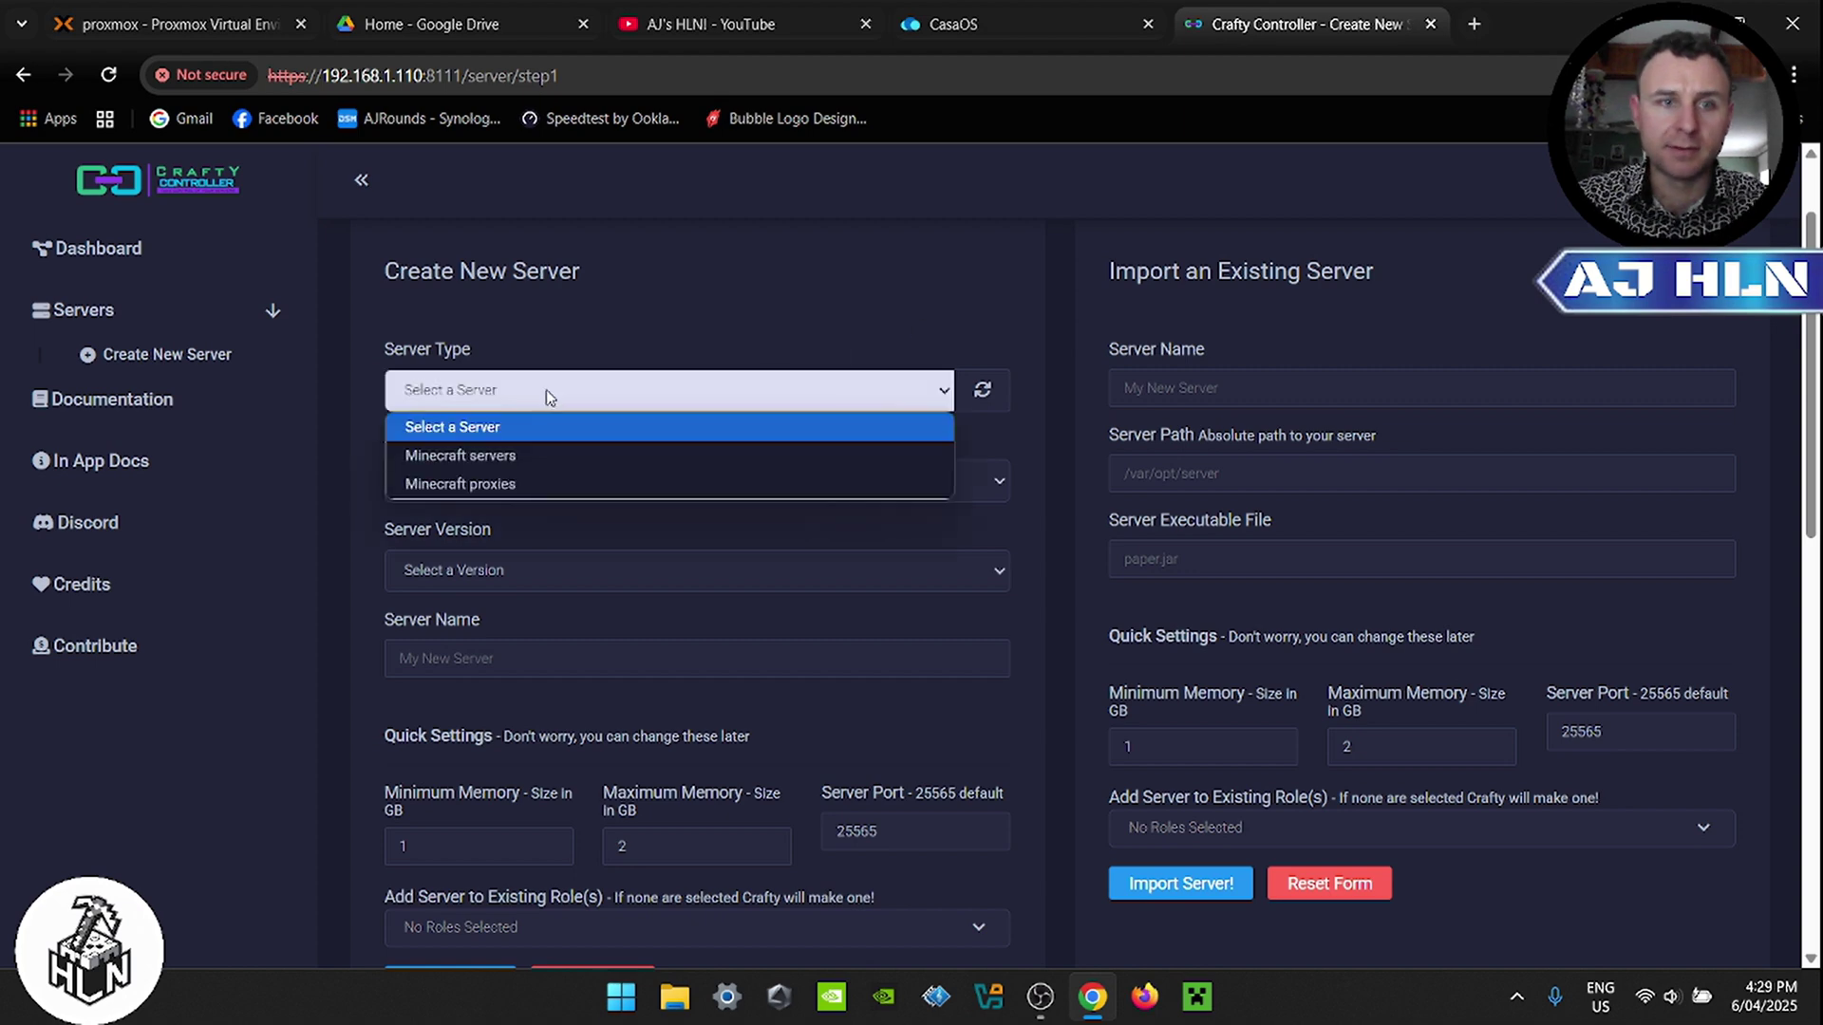
left_click(509, 458)
left_click(496, 475)
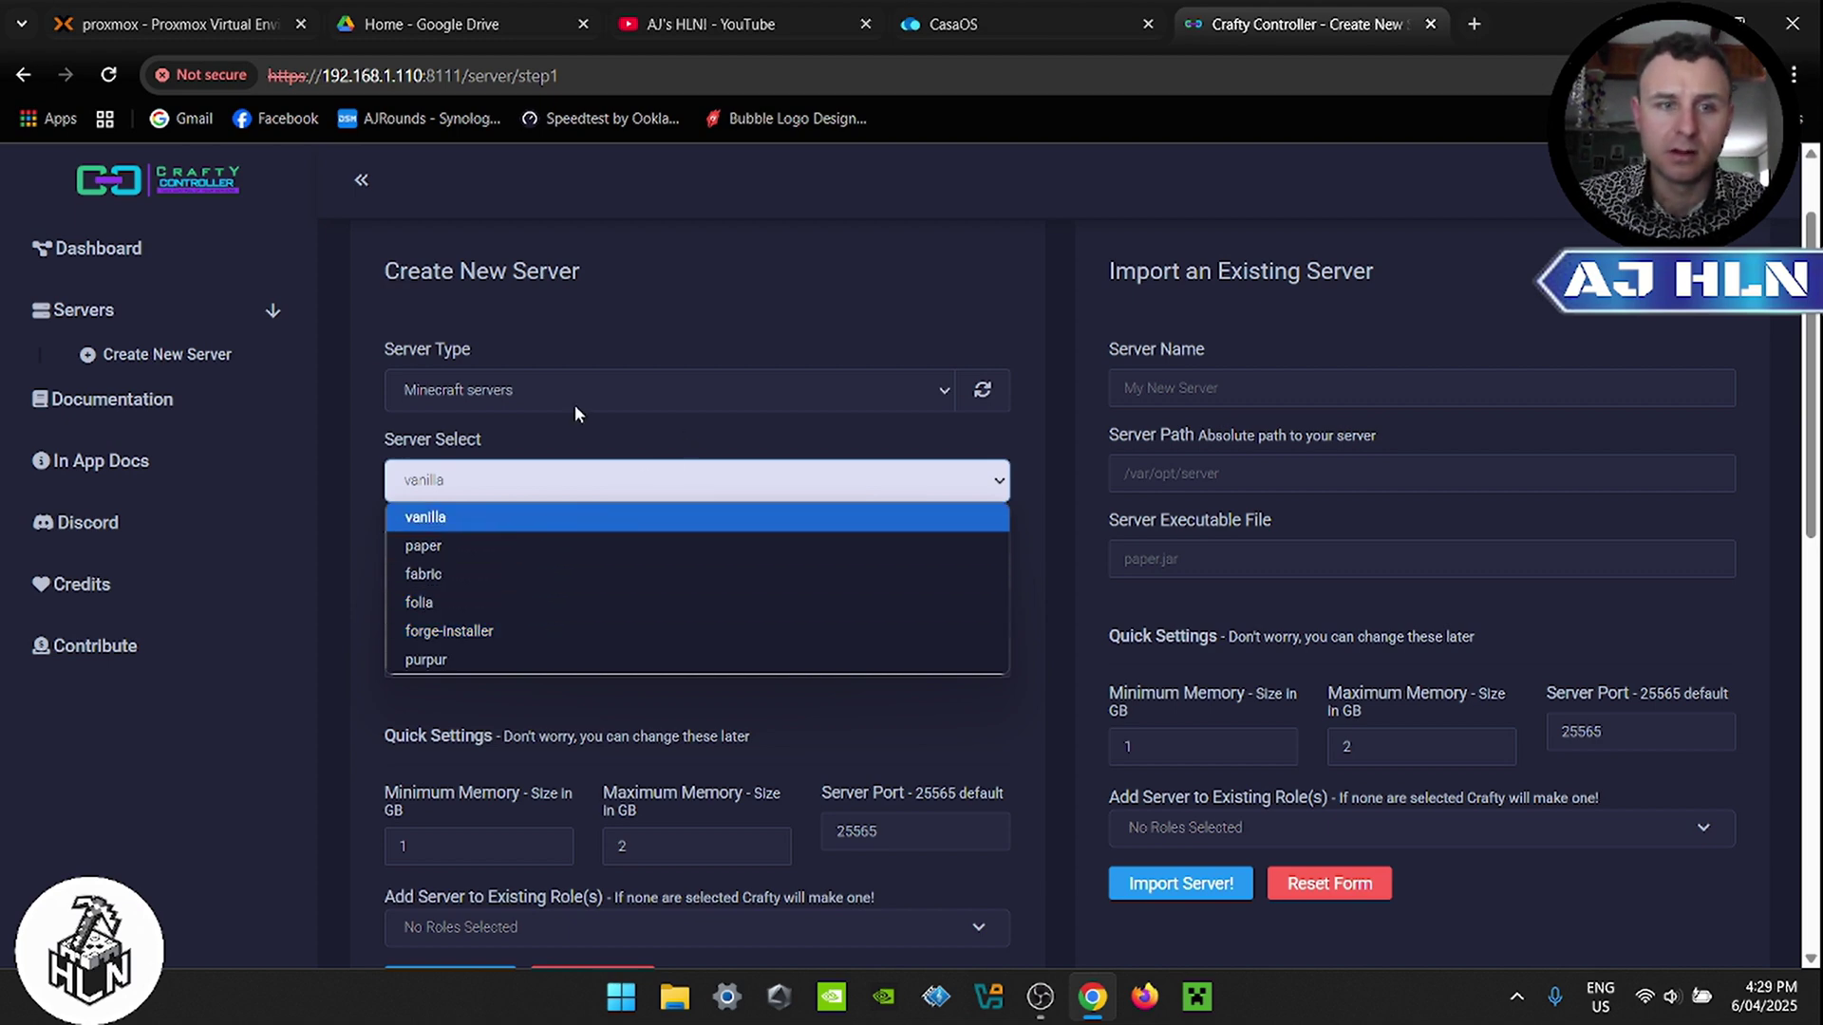
left_click(471, 518)
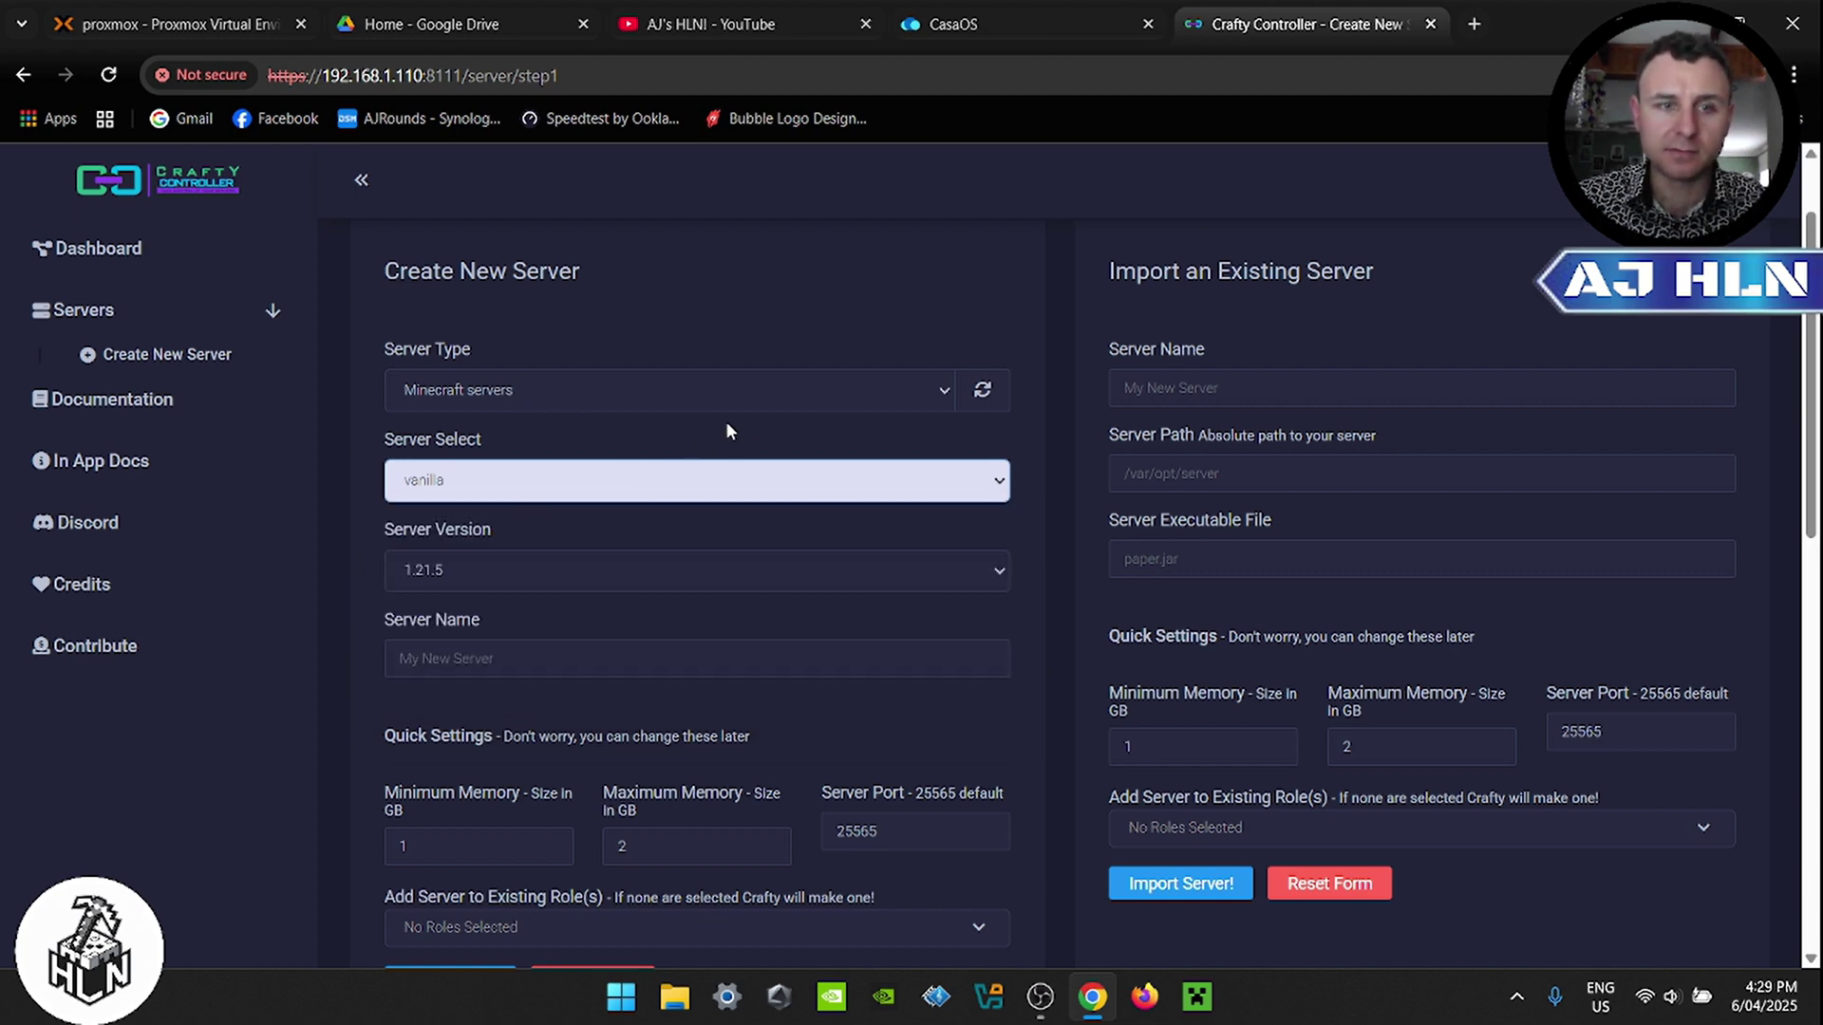
Step: Name it 'Minecraft Server' and build the vanilla 1.21.5 server
scroll(542, 404, "down", 1)
scroll(541, 404, "down", 2)
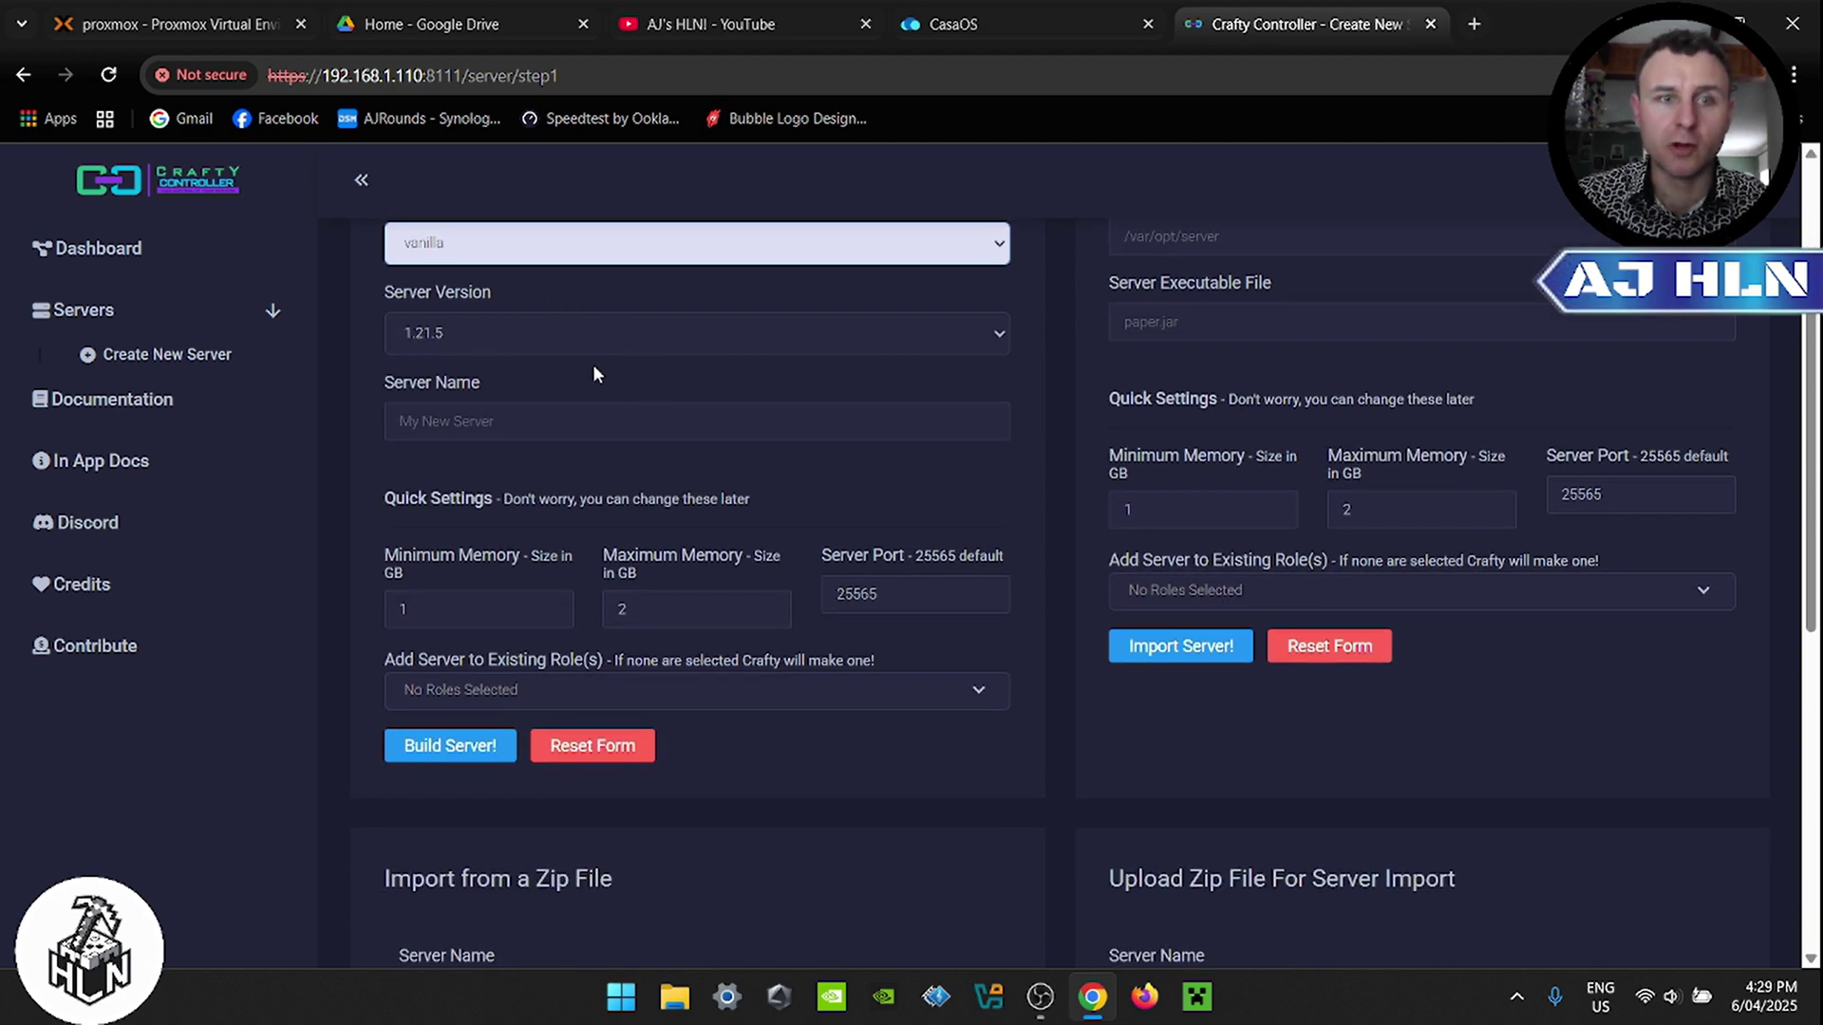
left_click(439, 423)
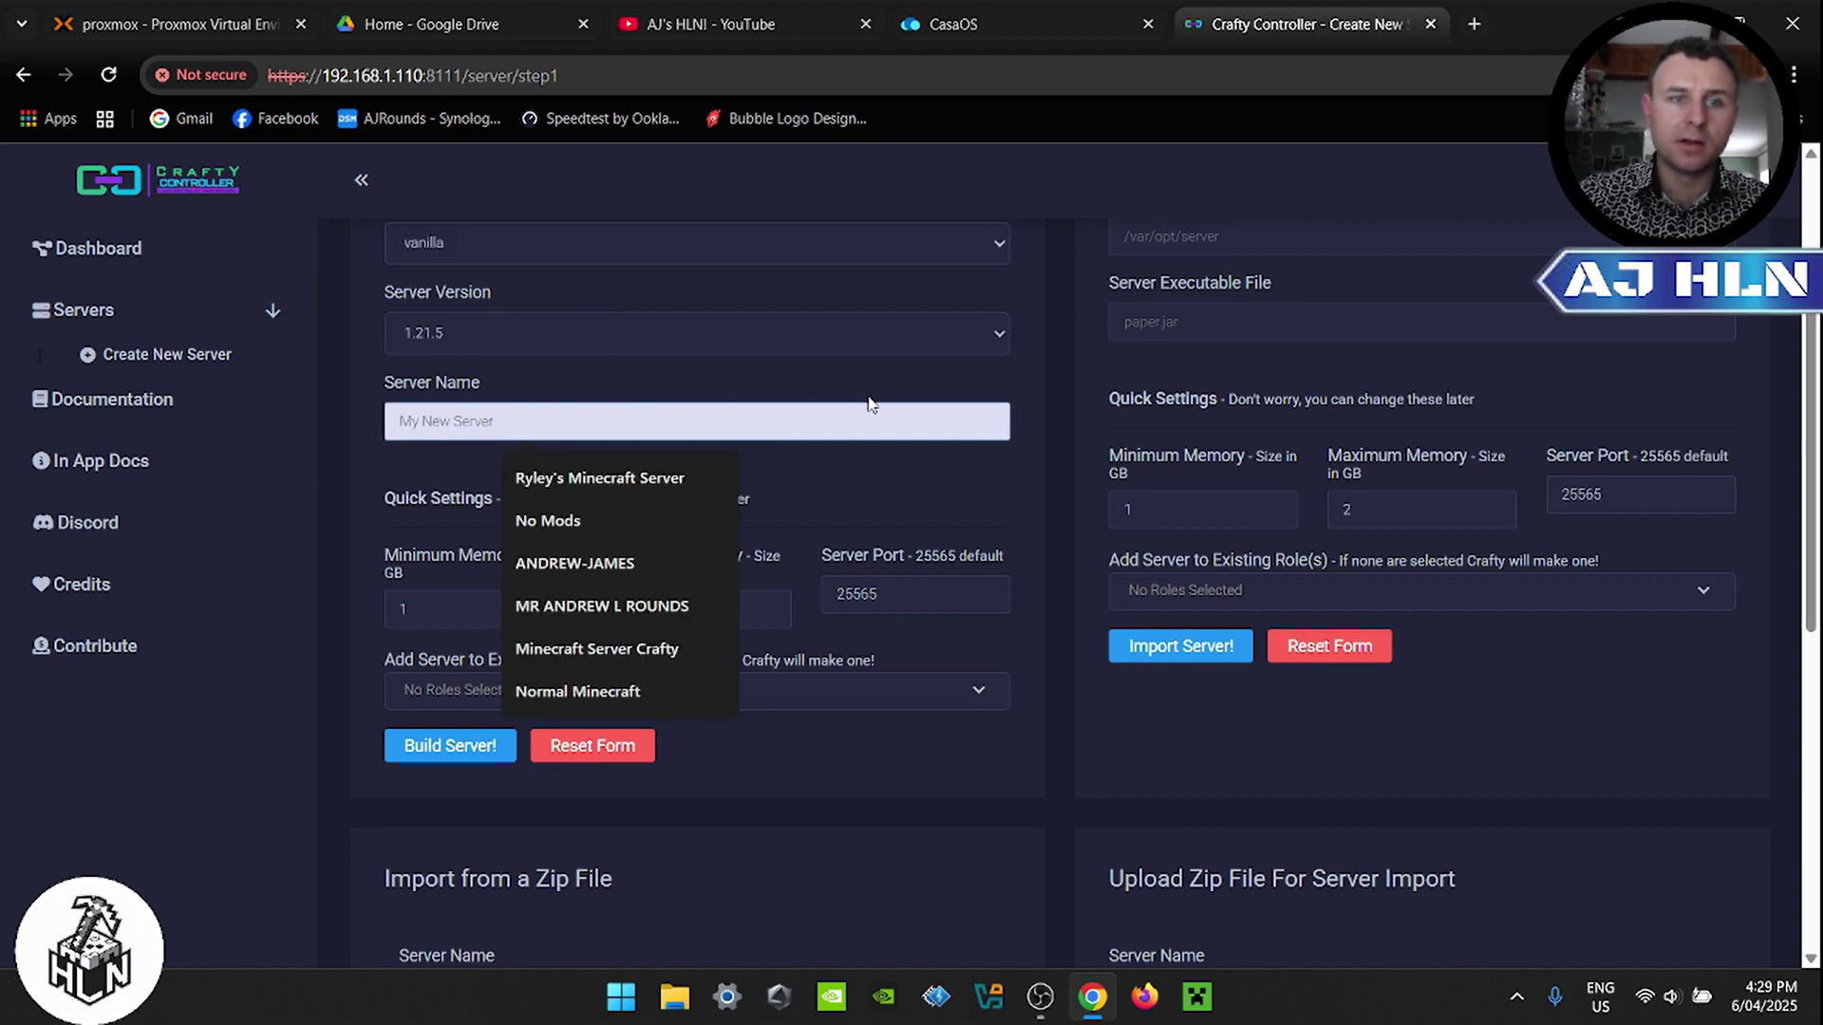
type("Minec")
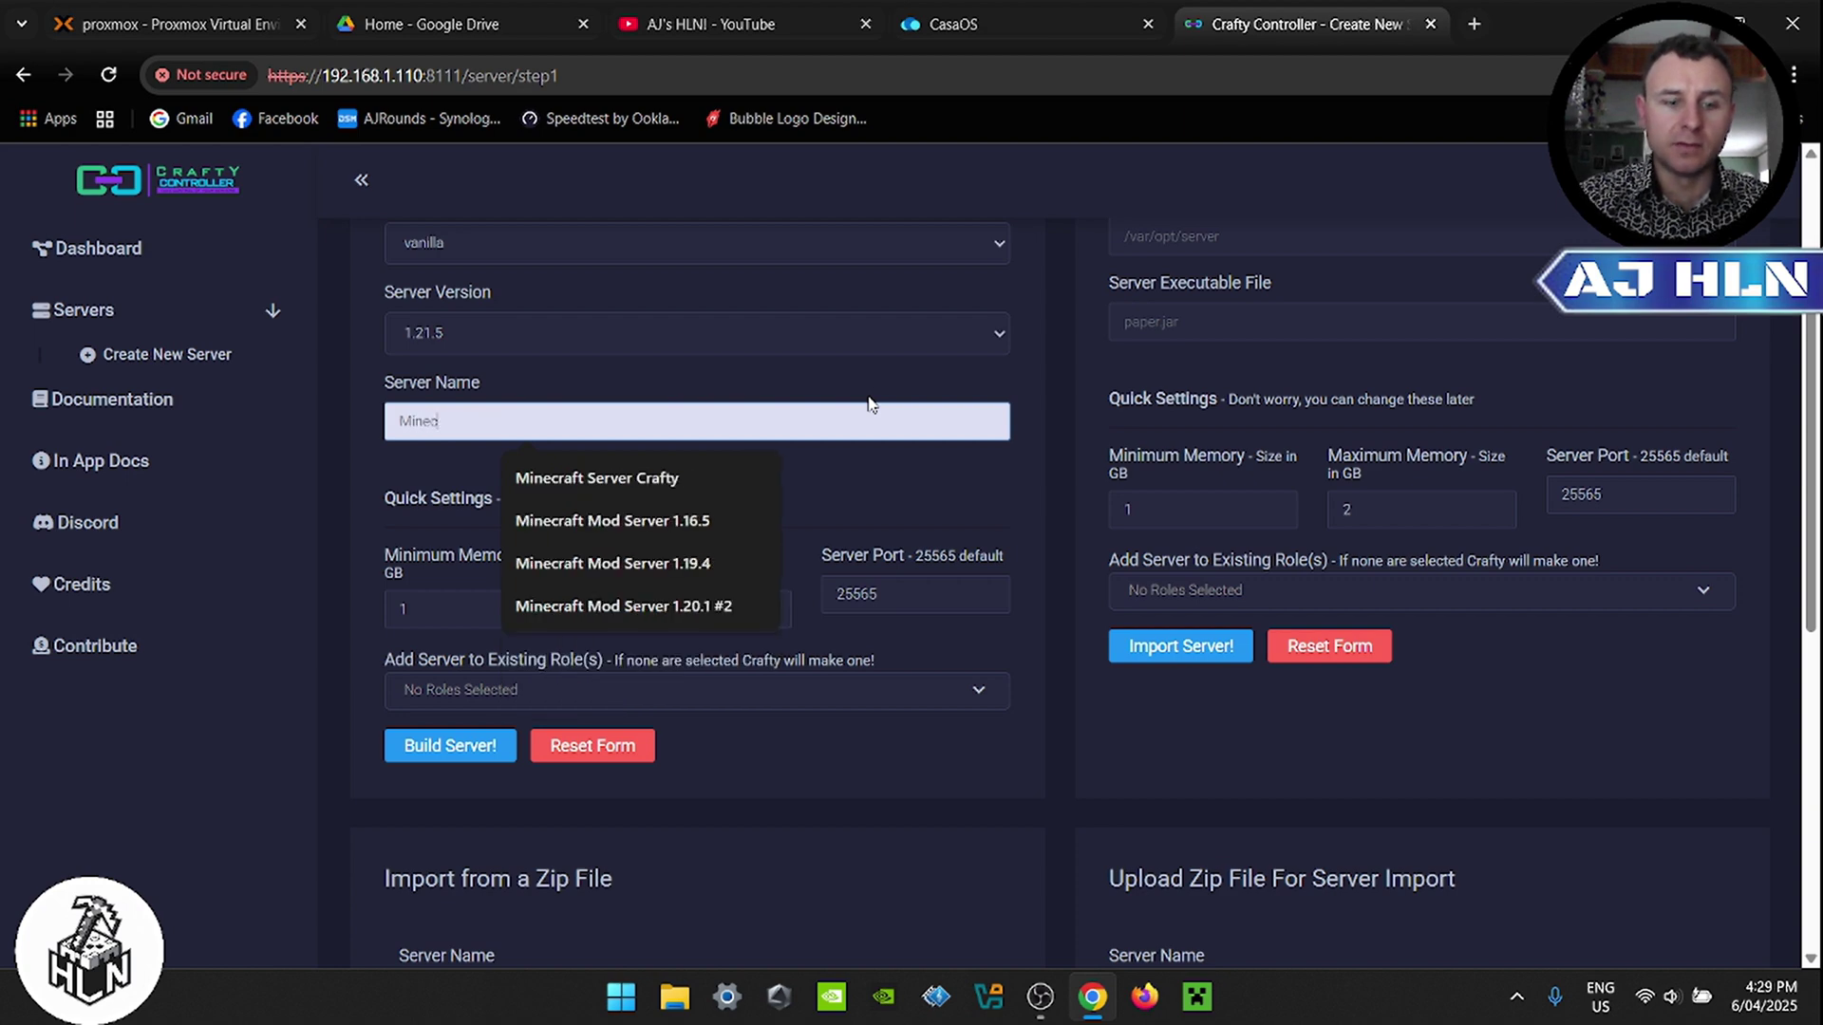
type("raft Server")
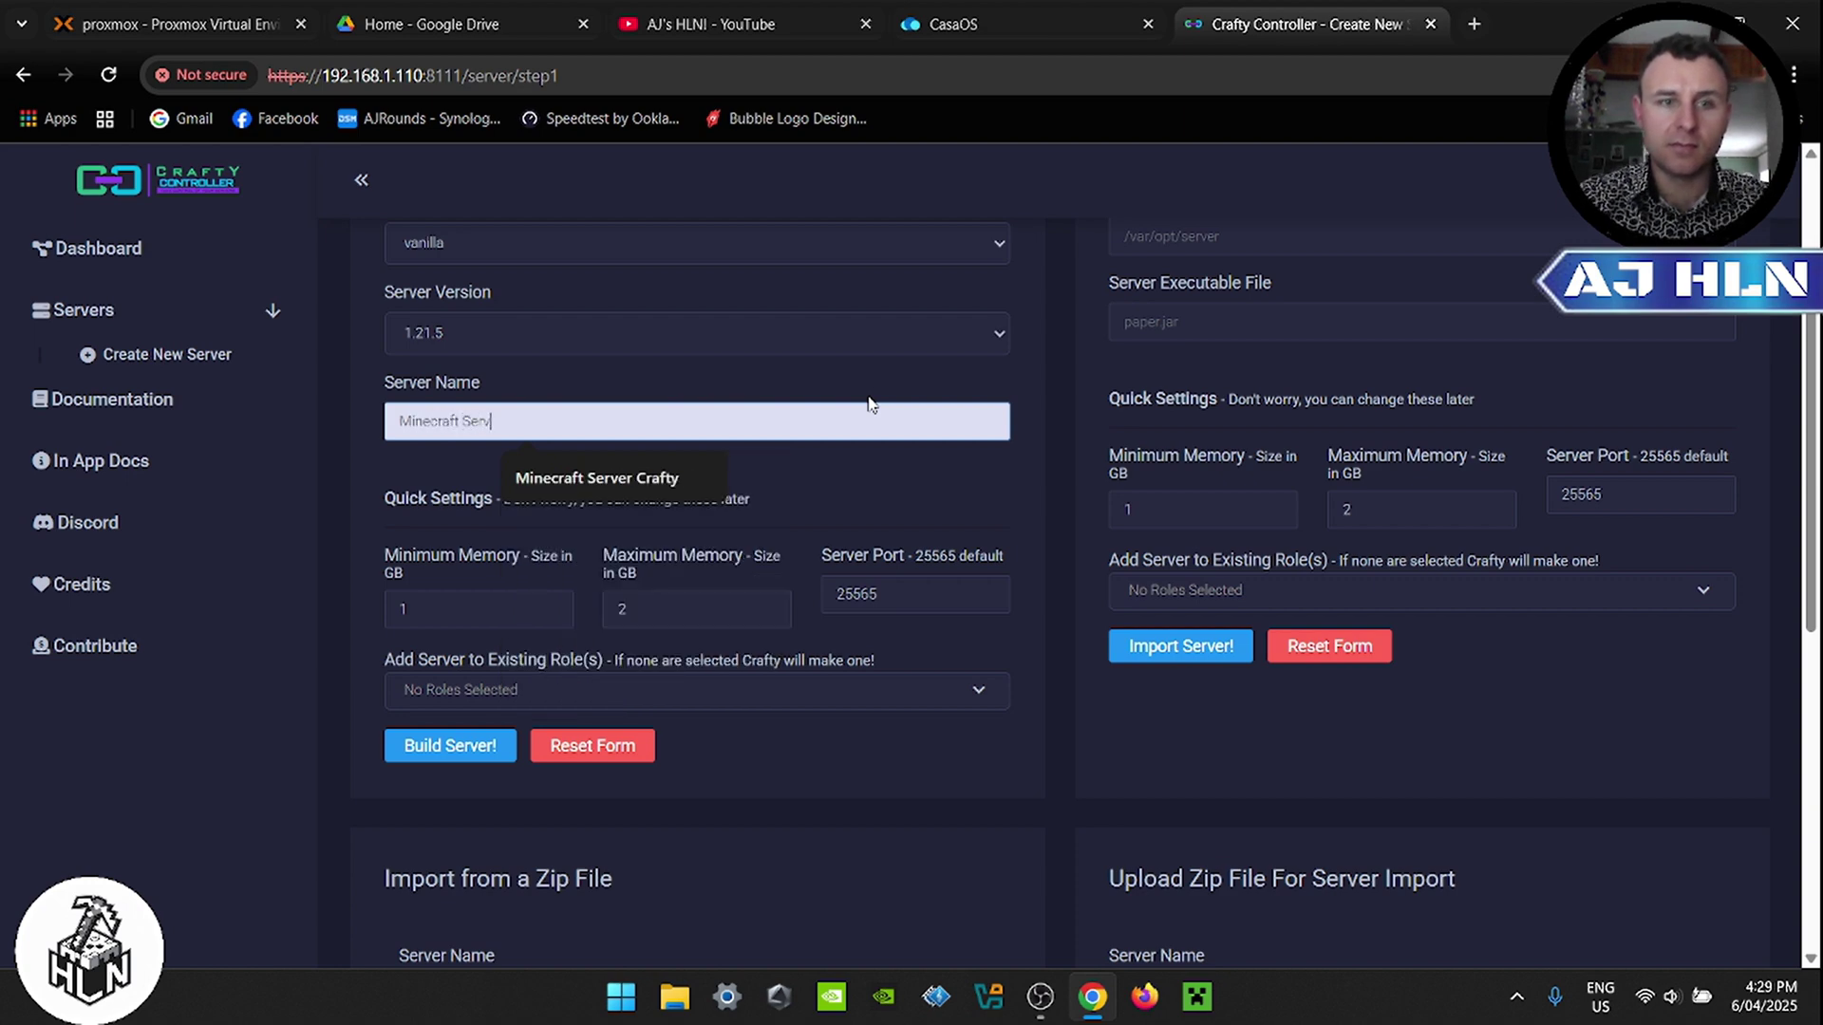
left_click(838, 508)
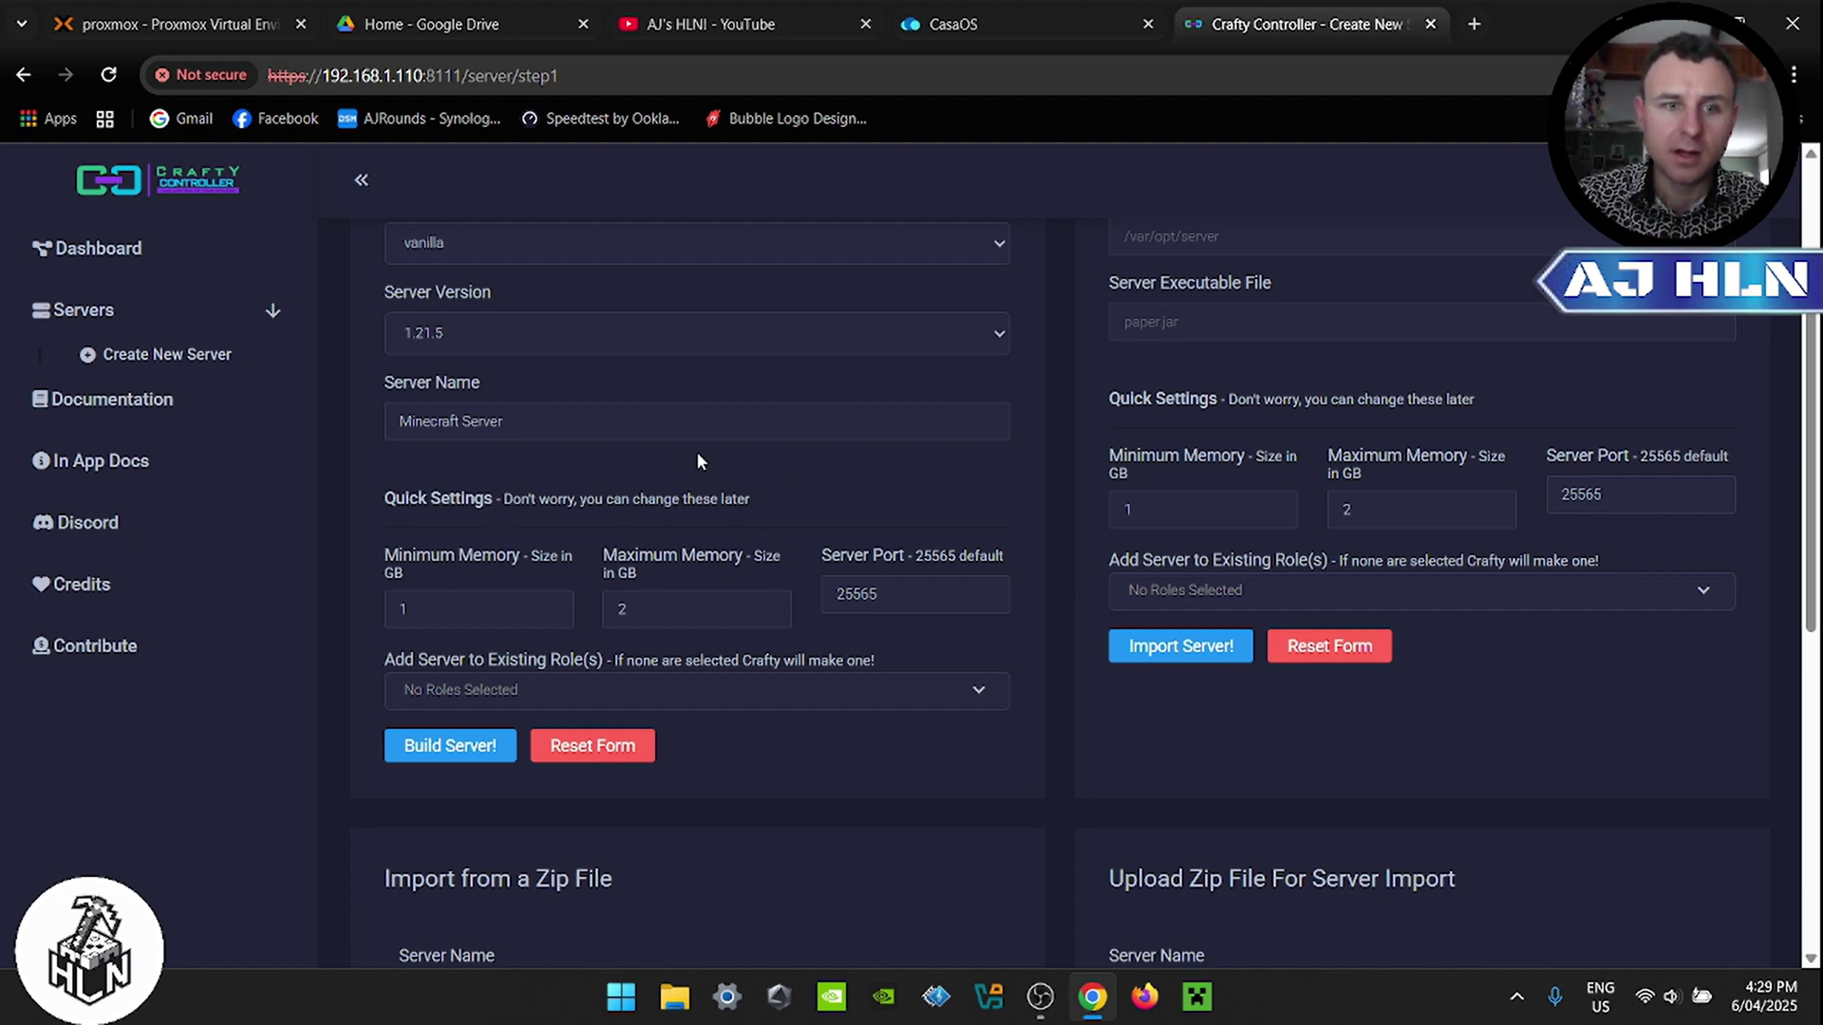
scroll(700, 453, "up", 3)
scroll(665, 437, "down", 3)
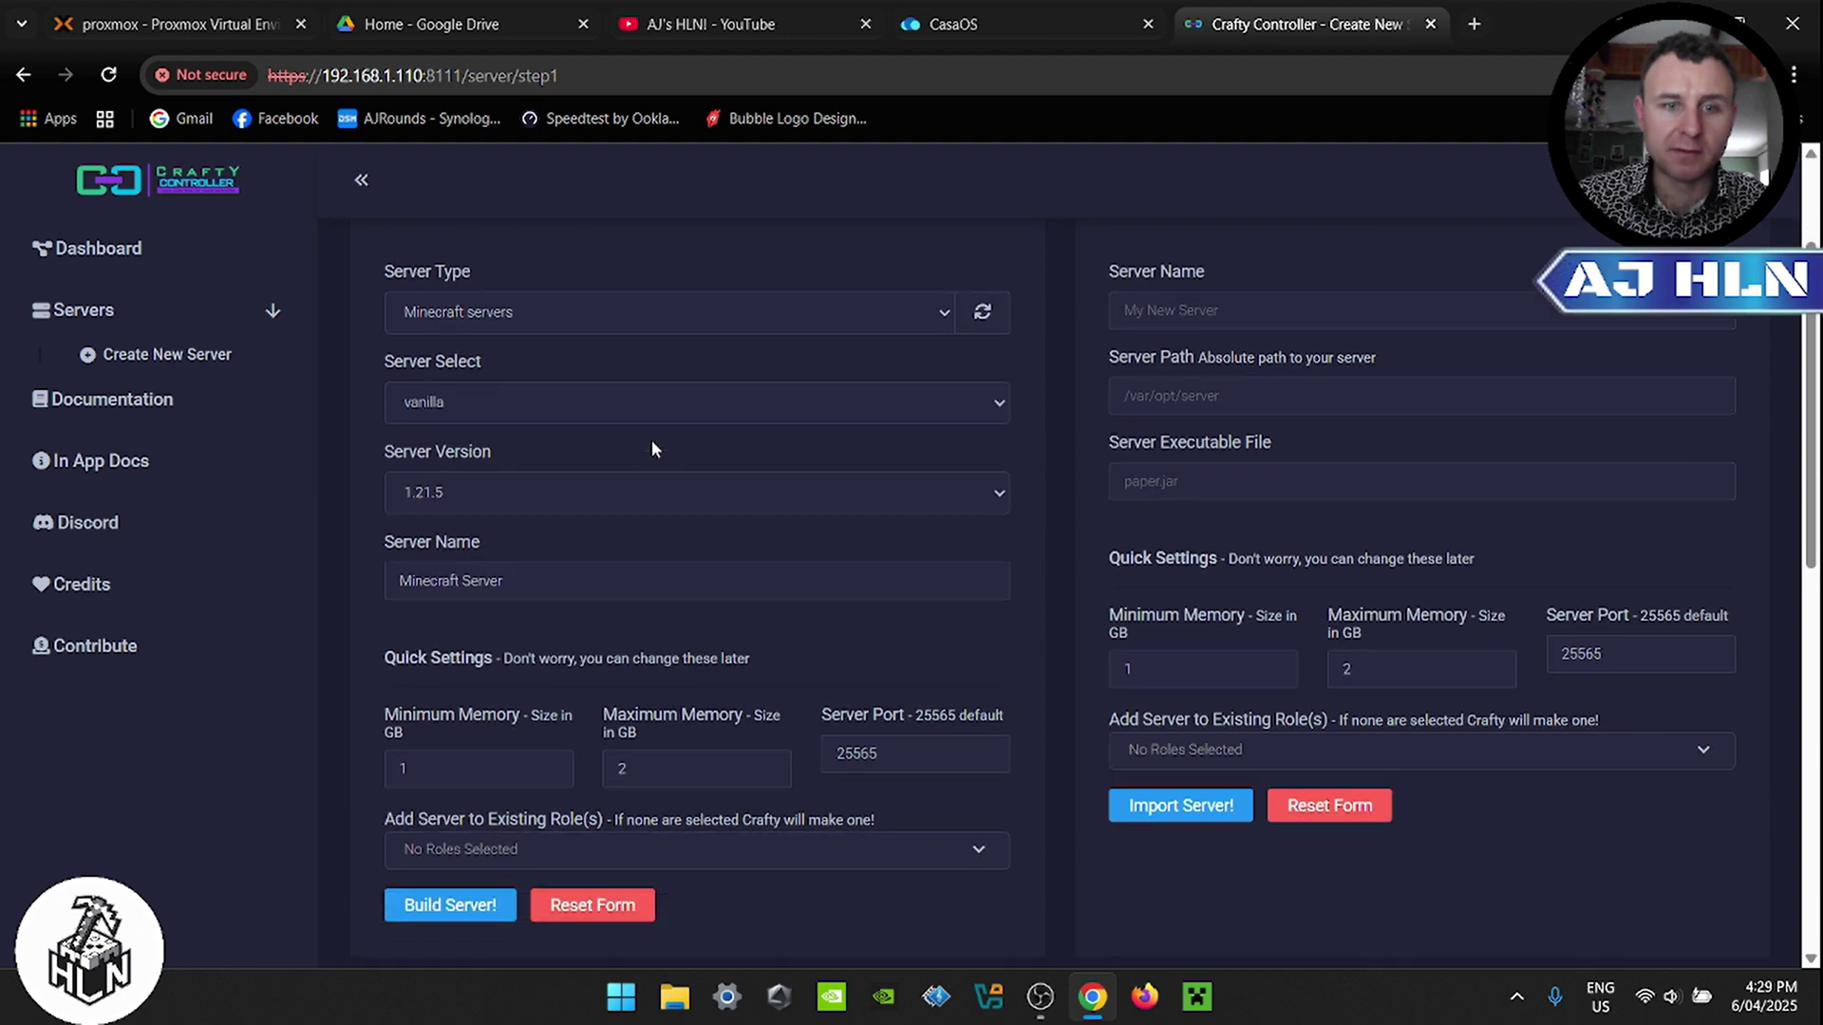
left_click(464, 748)
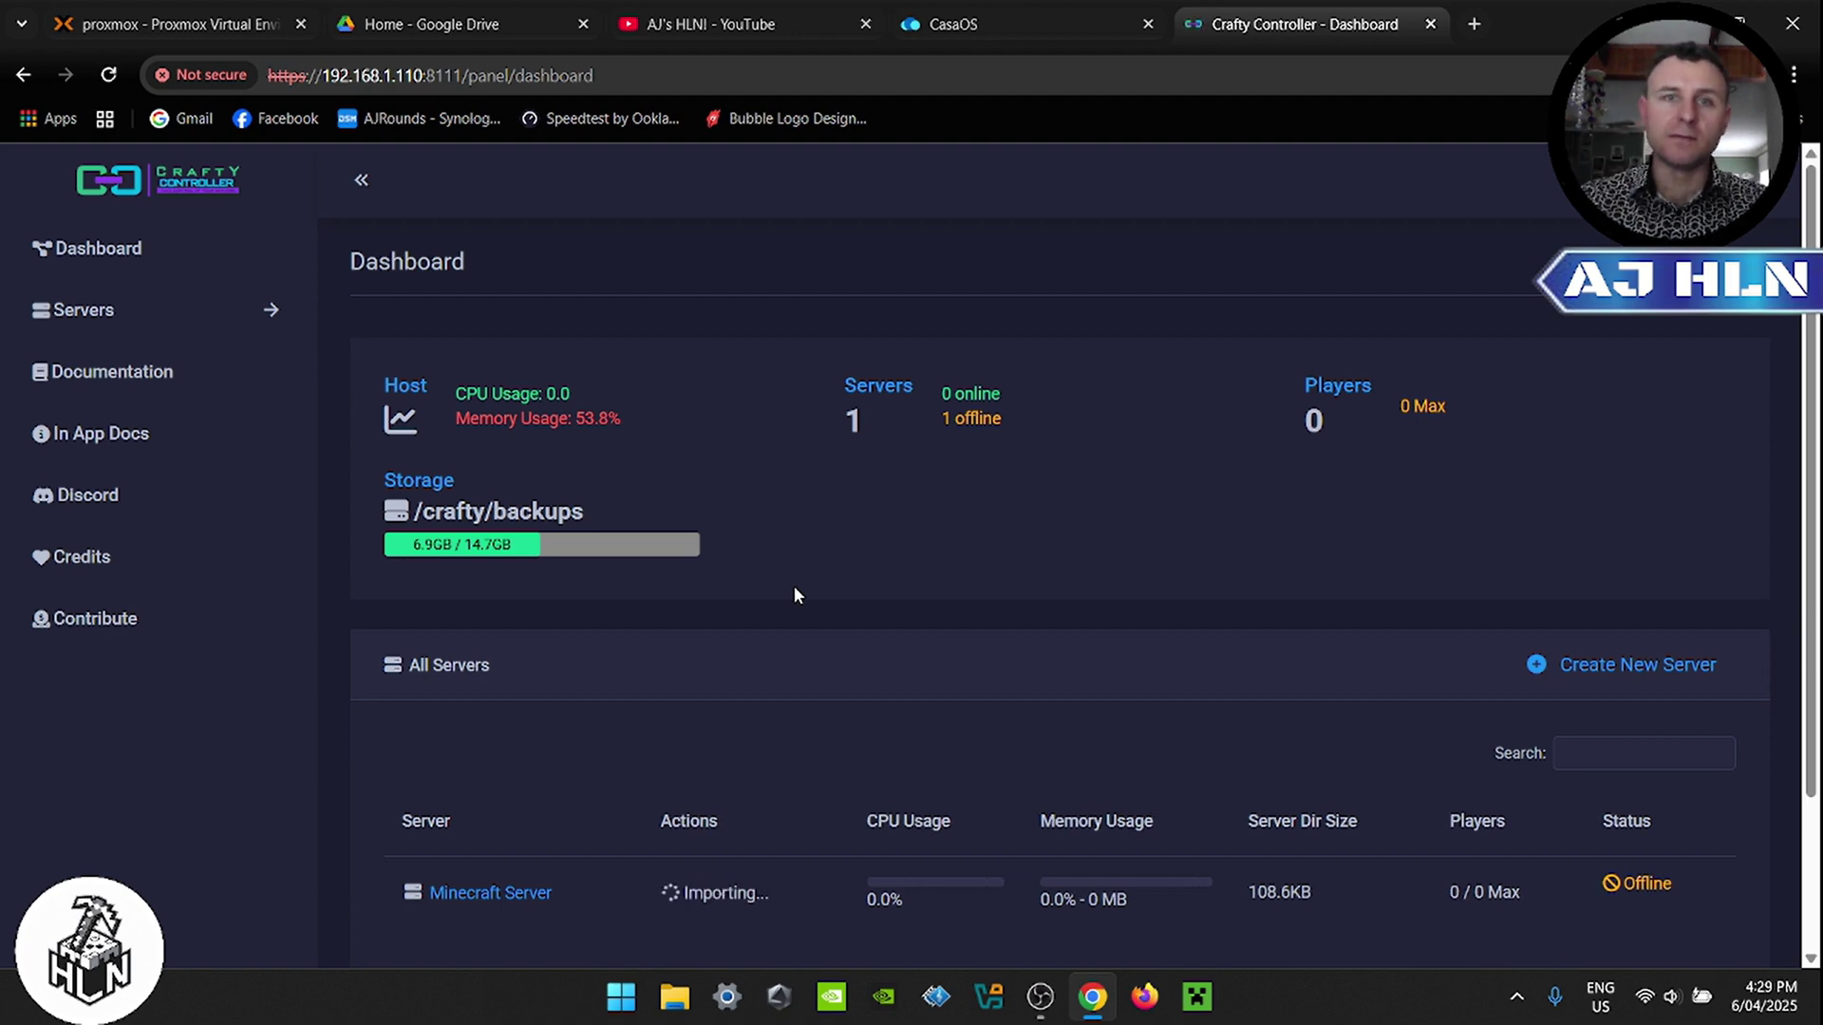
Step: Open Minecraft Server from the All Servers list and start it
scroll(794, 585, "down", 3)
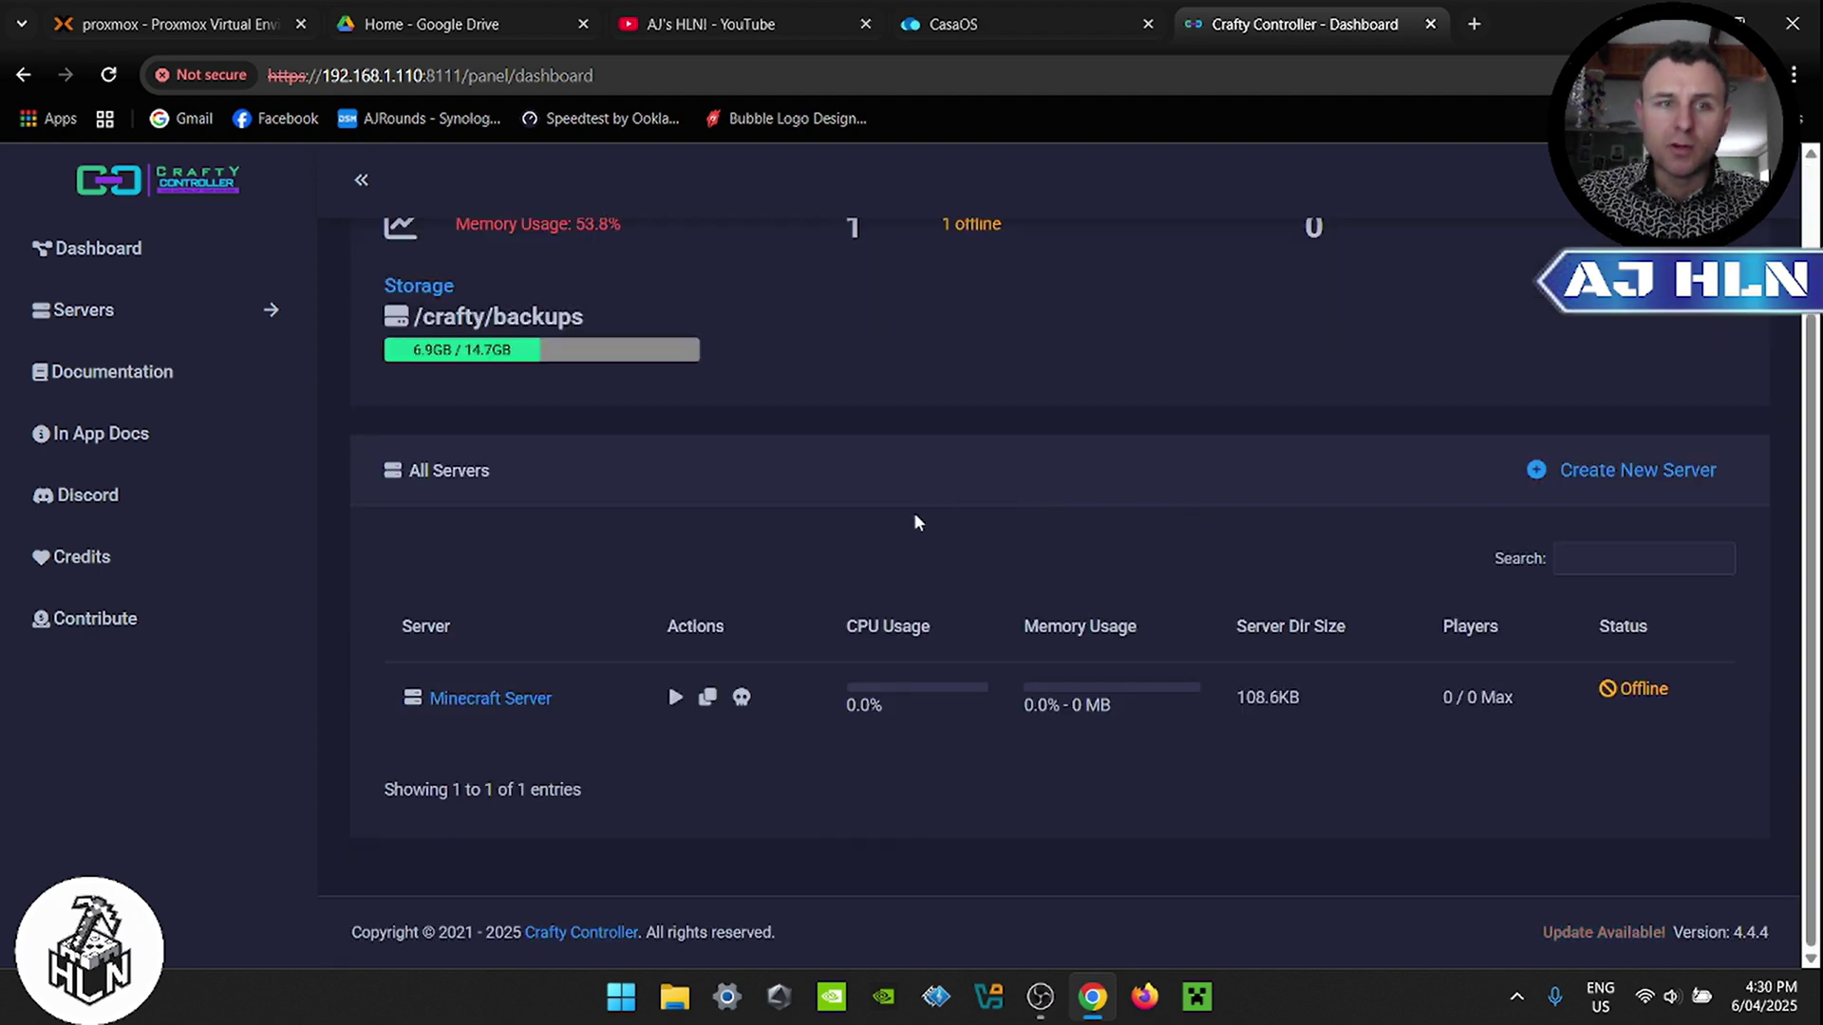
left_click(496, 699)
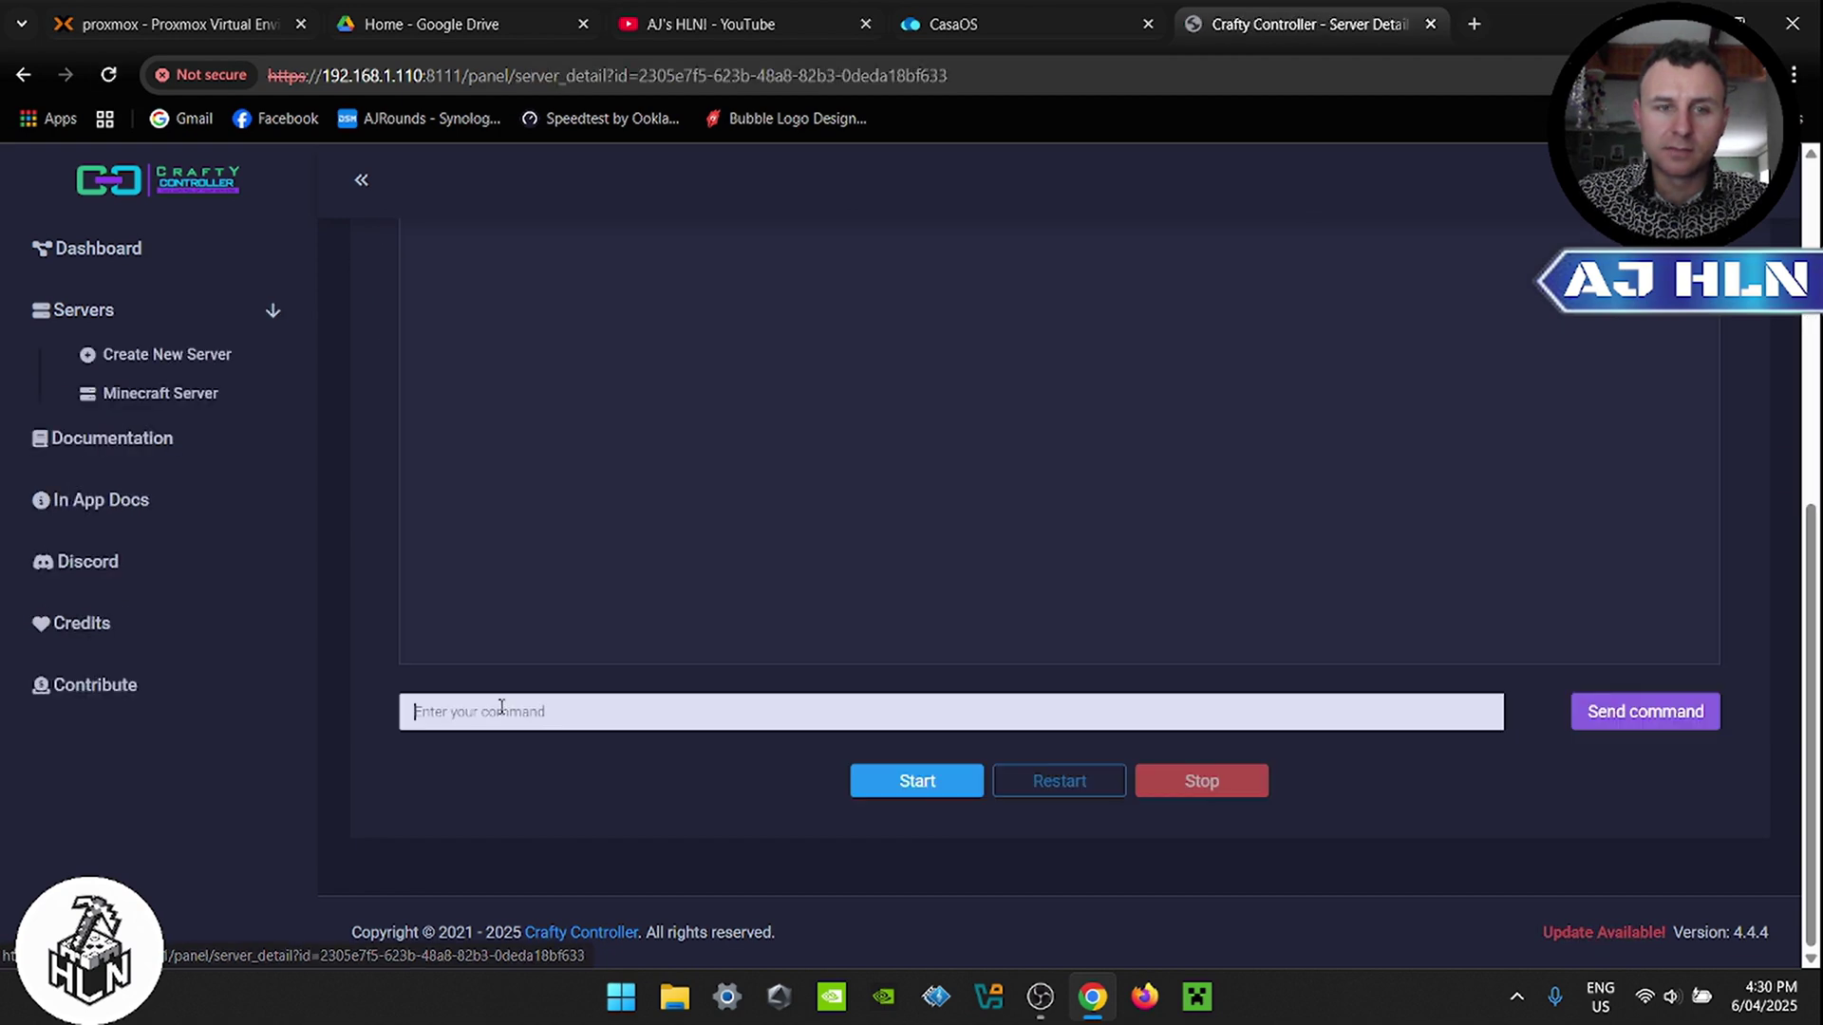
scroll(700, 693, "up", 5)
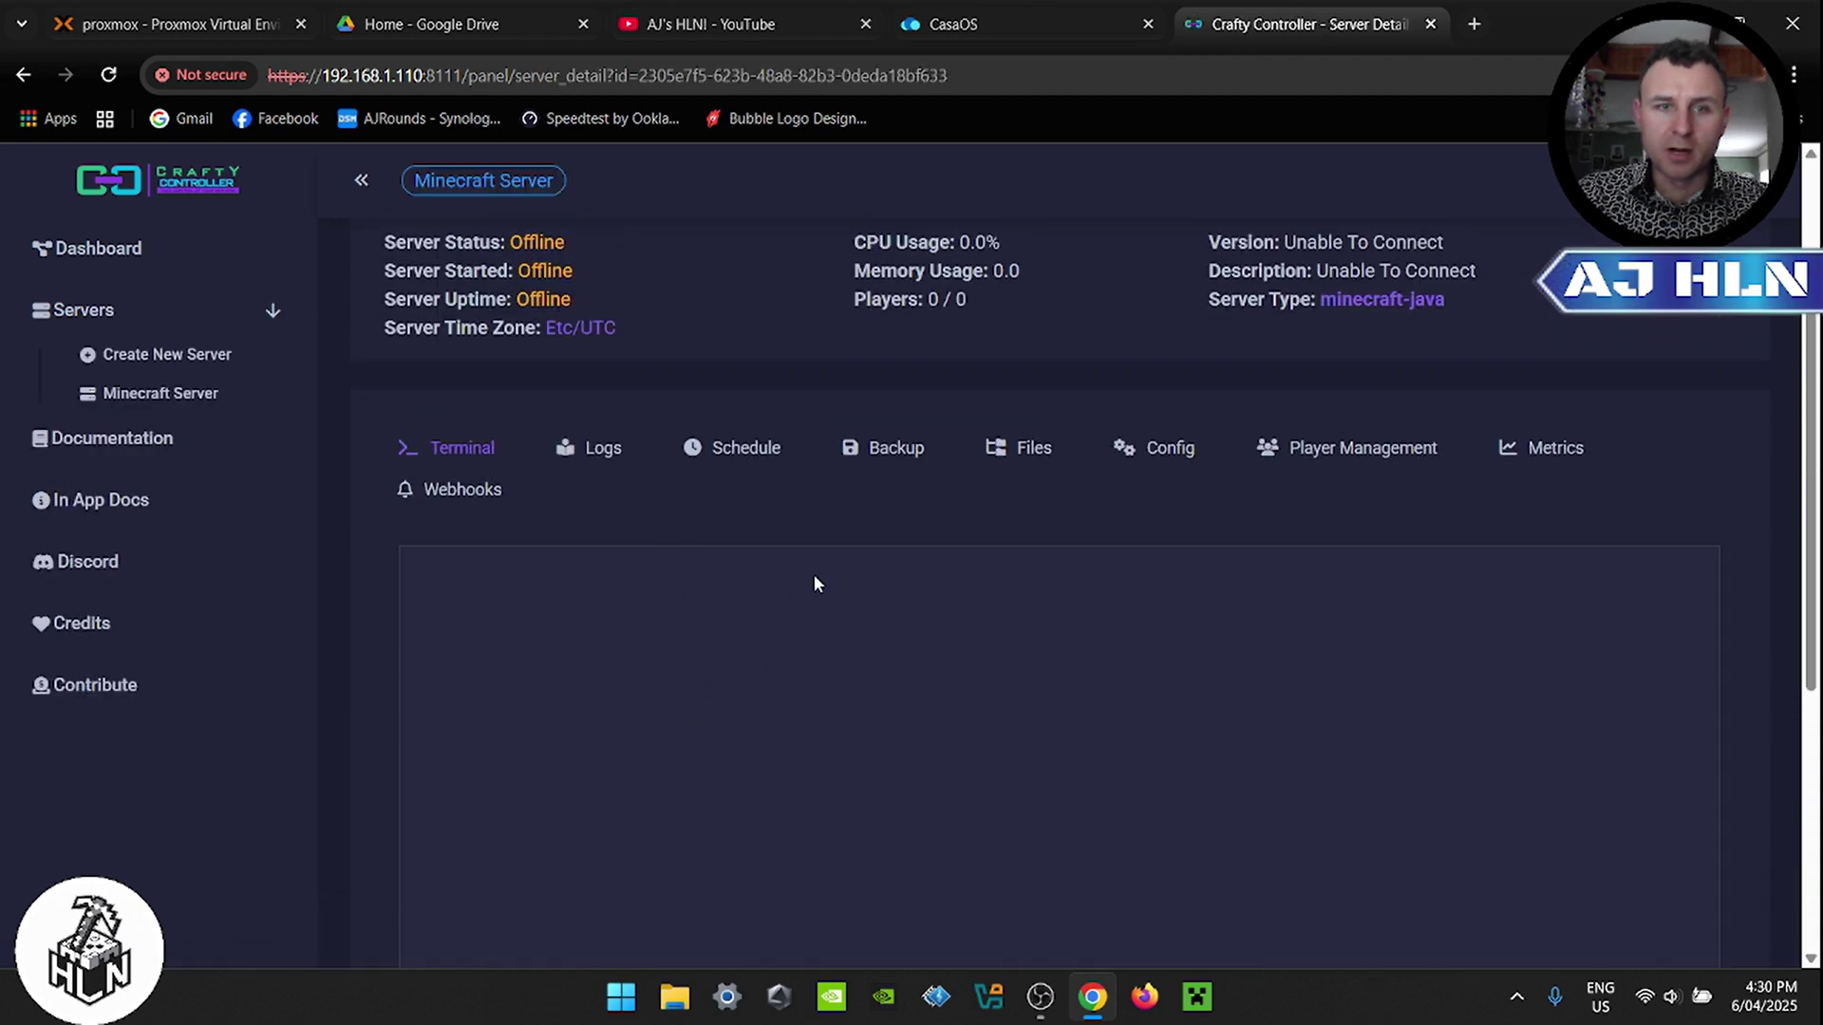
scroll(900, 561, "down", 3)
scroll(900, 560, "down", 1)
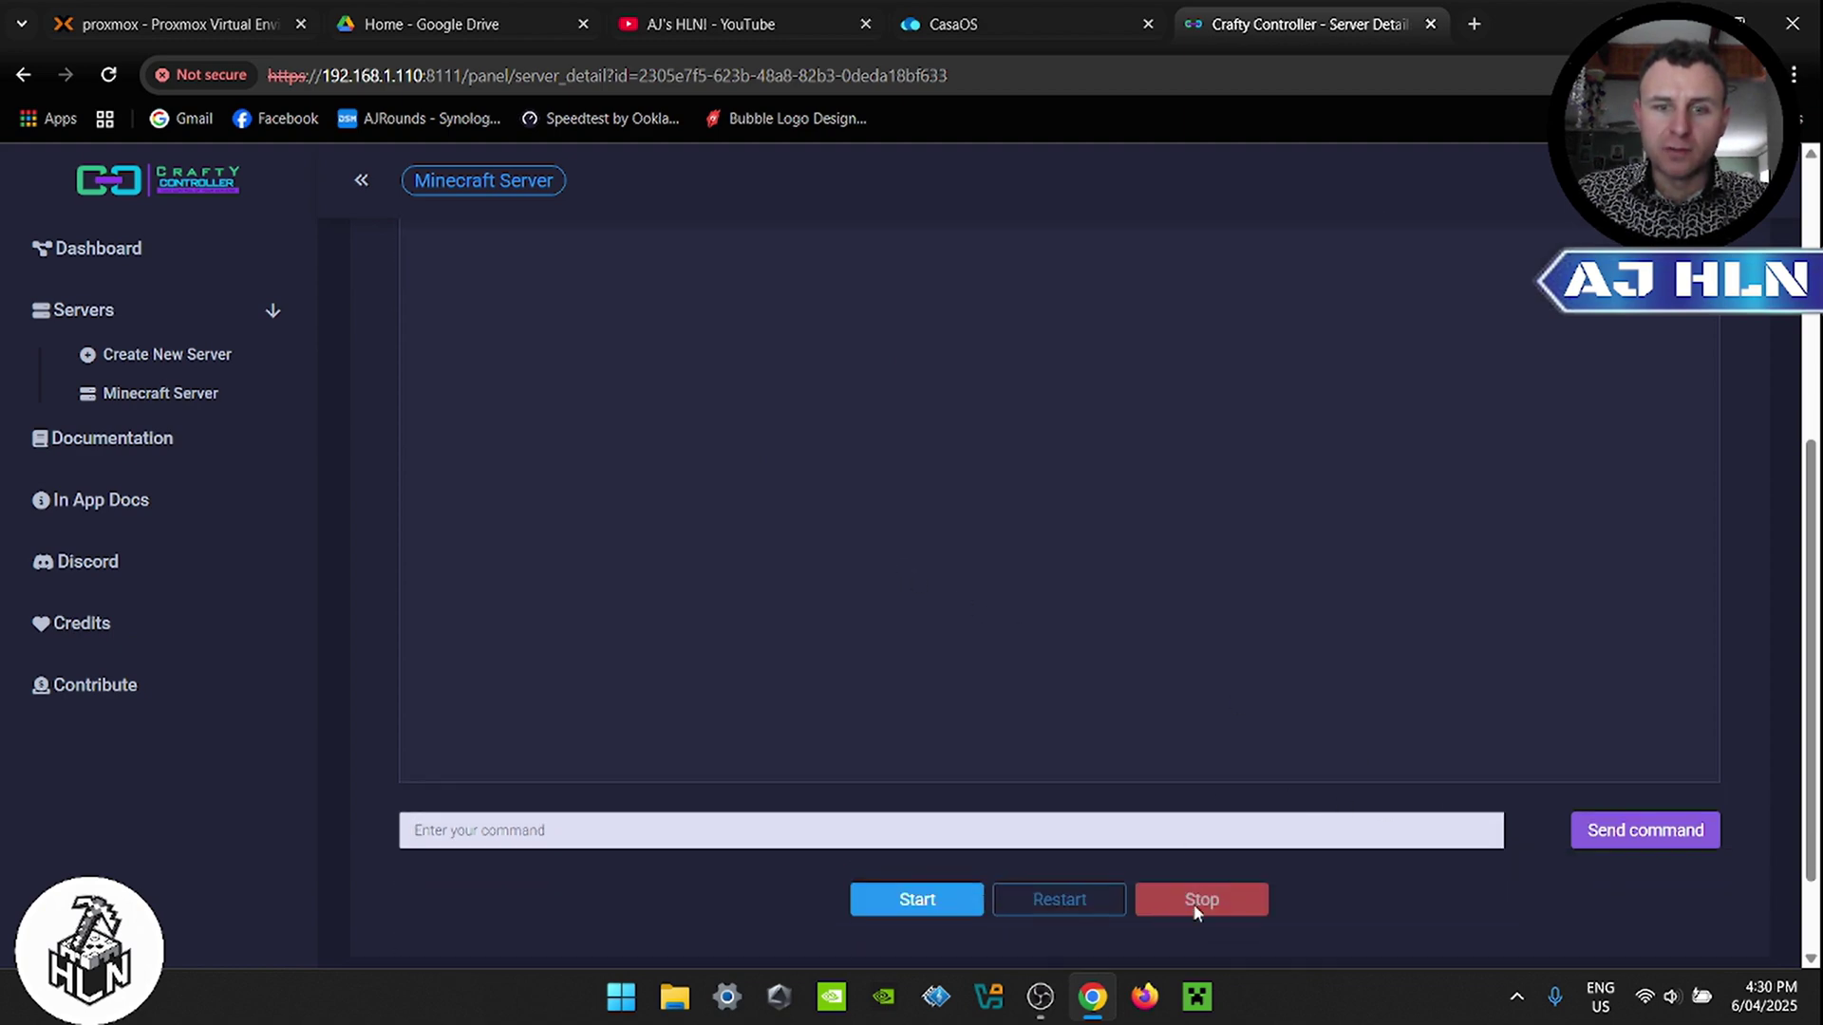
left_click(887, 904)
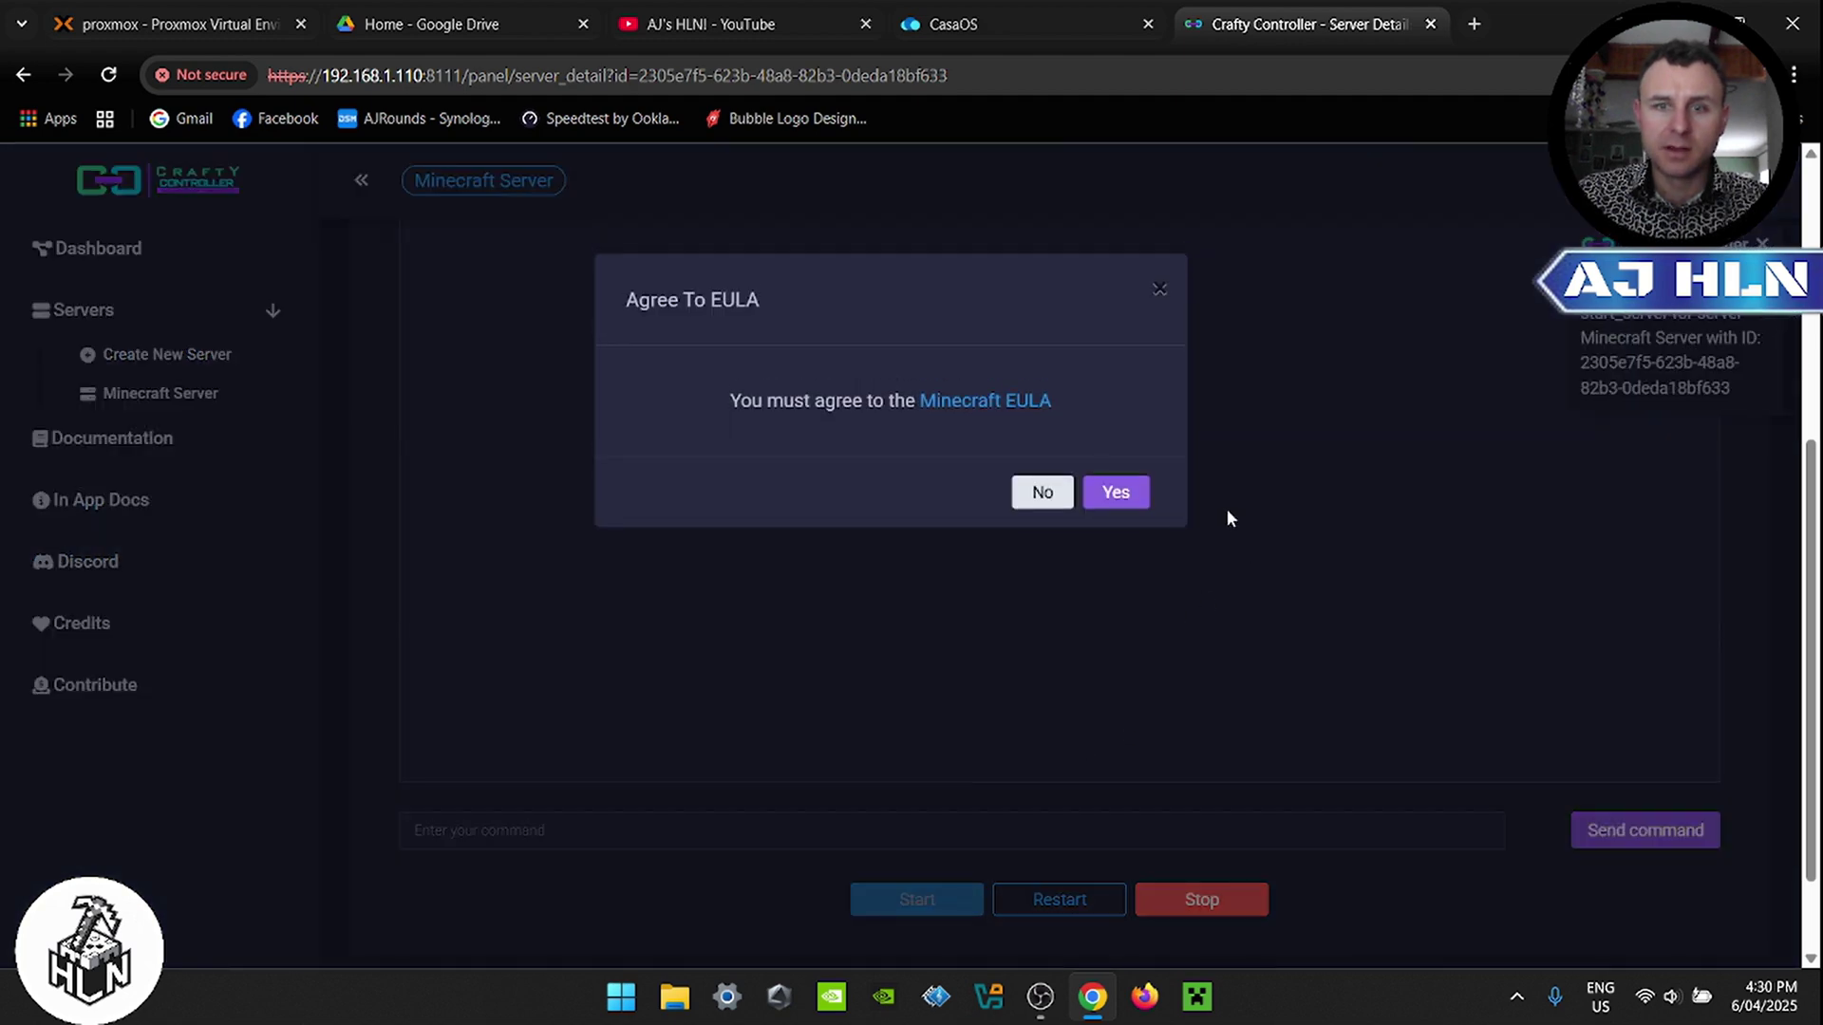
Step: Agree to the Minecraft EULA, let the world finish loading, then stop the server
left_click(1117, 494)
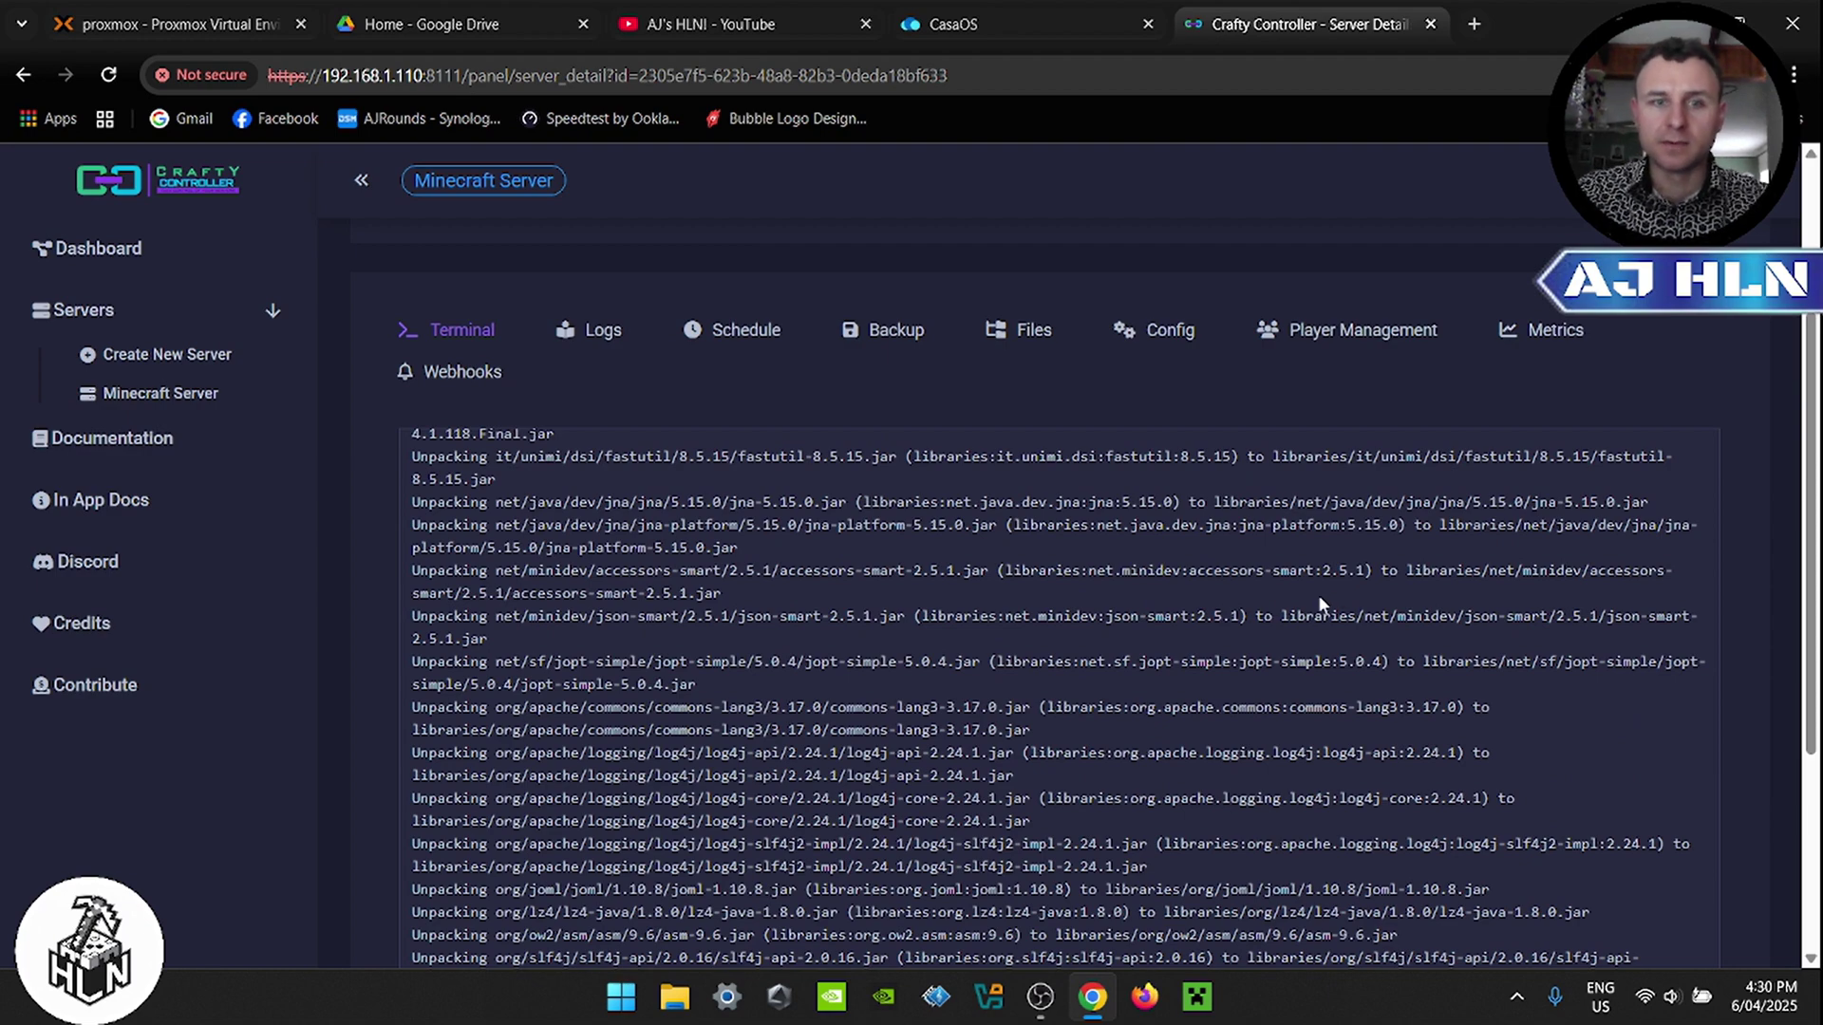
scroll(1325, 593, "down", 3)
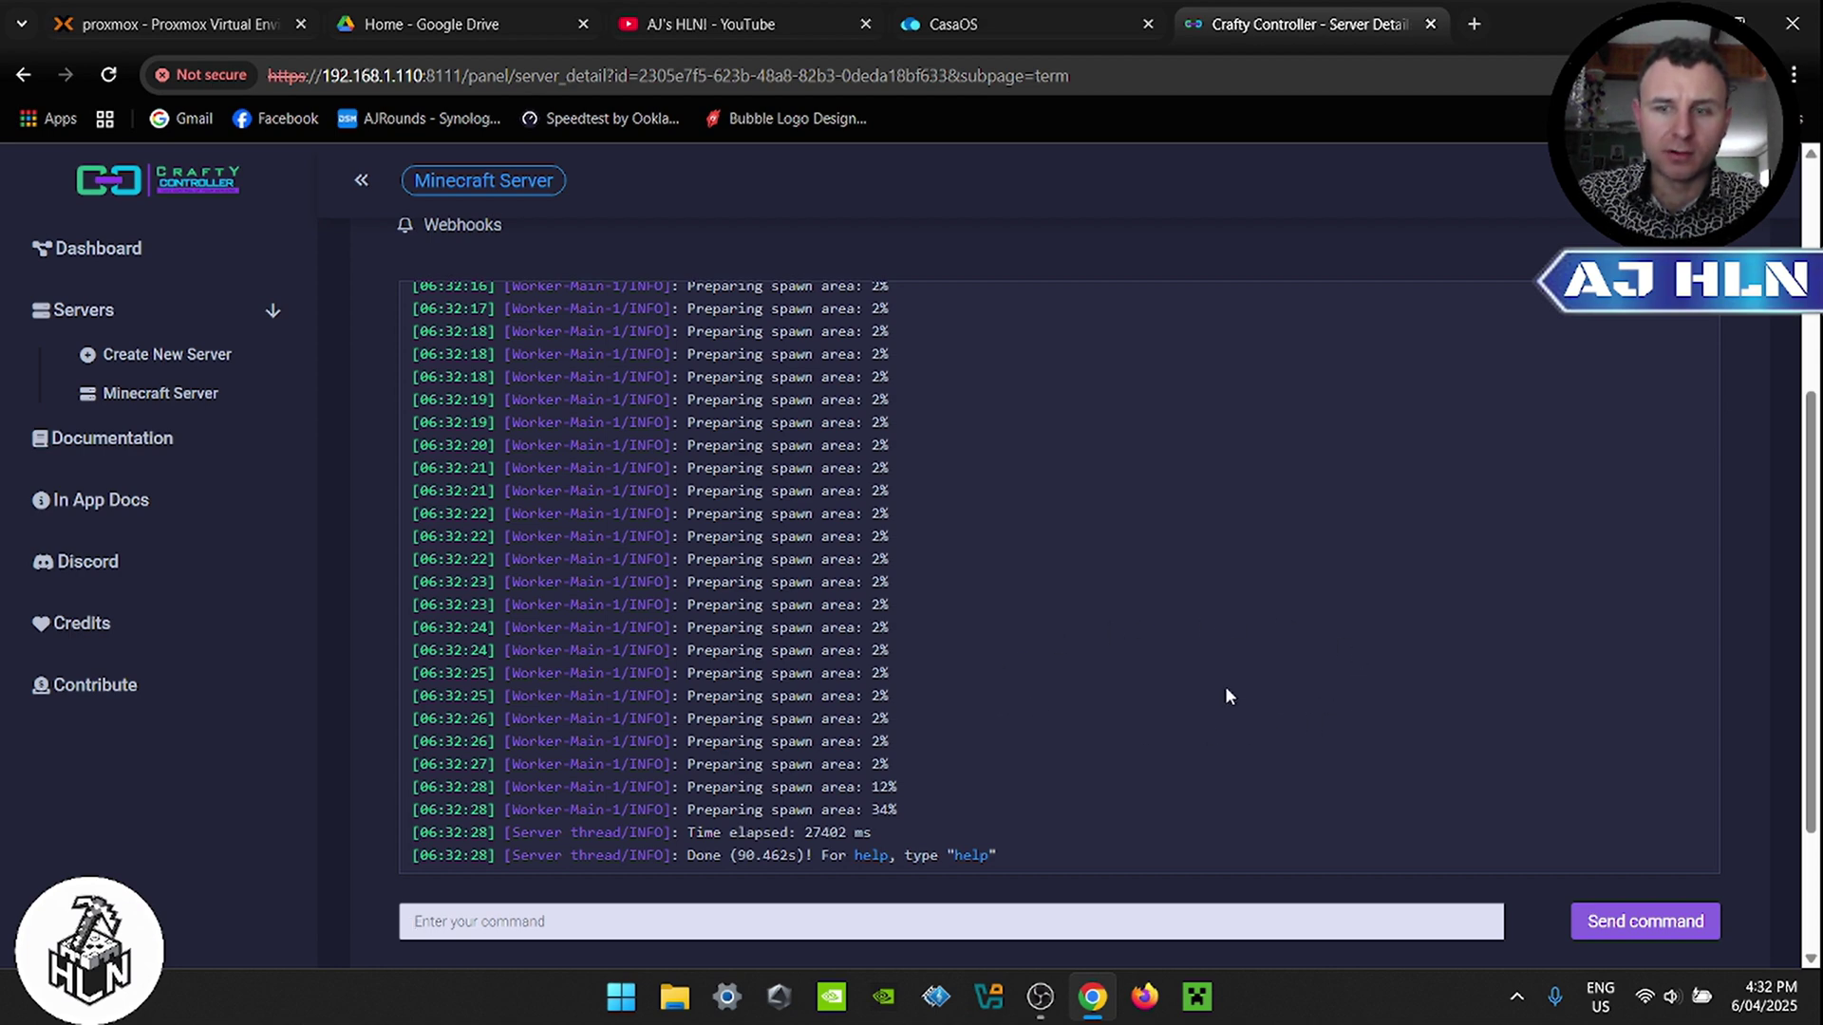
scroll(1807, 550, "down", 2)
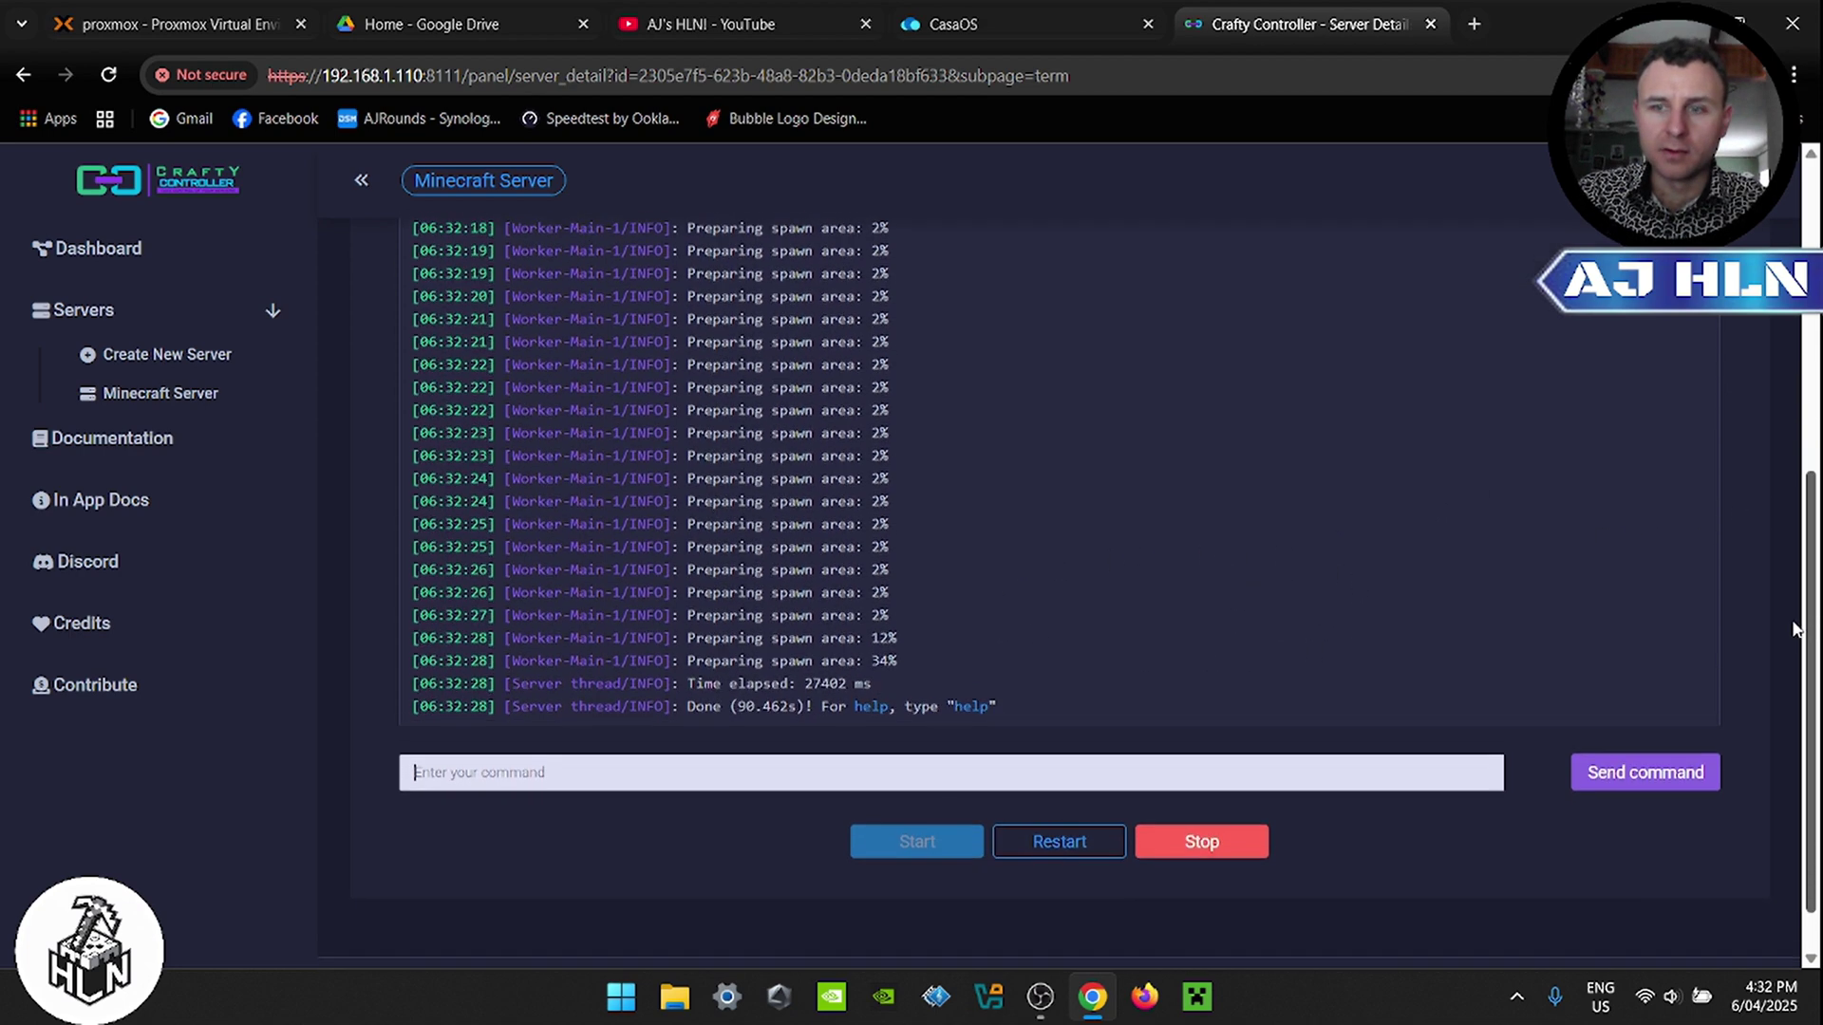
left_click(1248, 850)
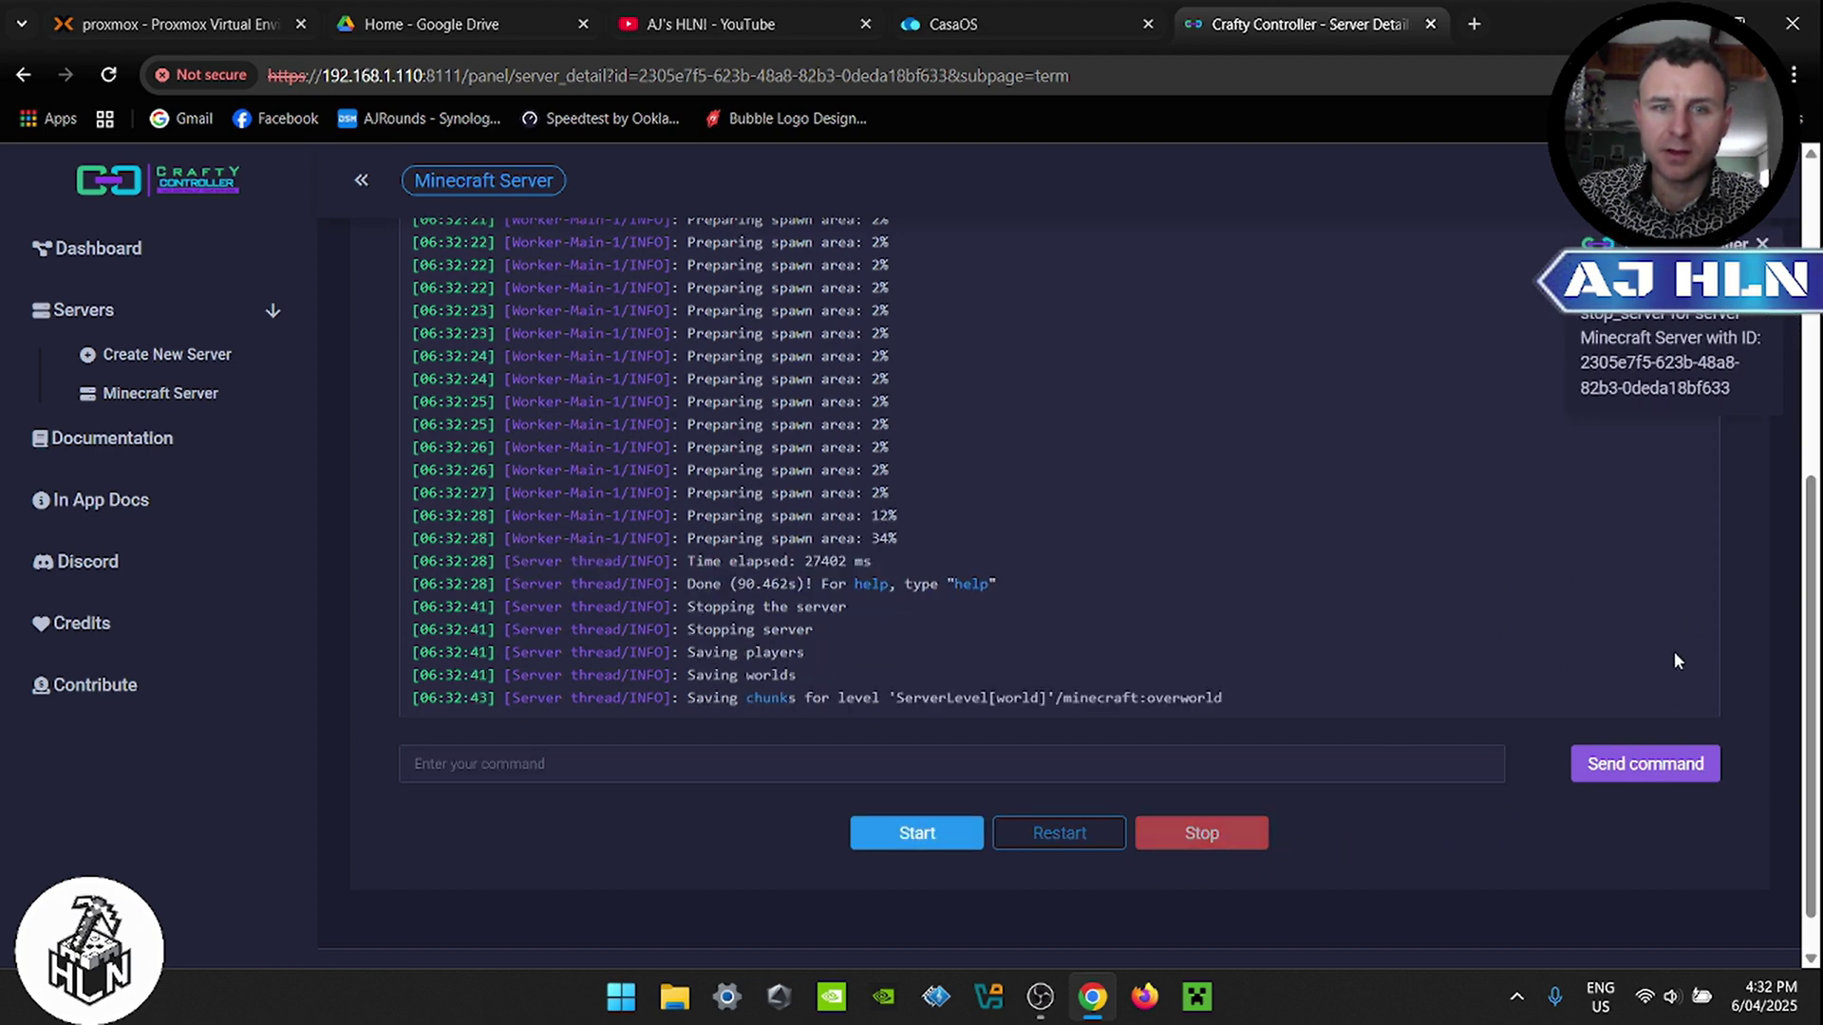
scroll(1269, 674, "up", 5)
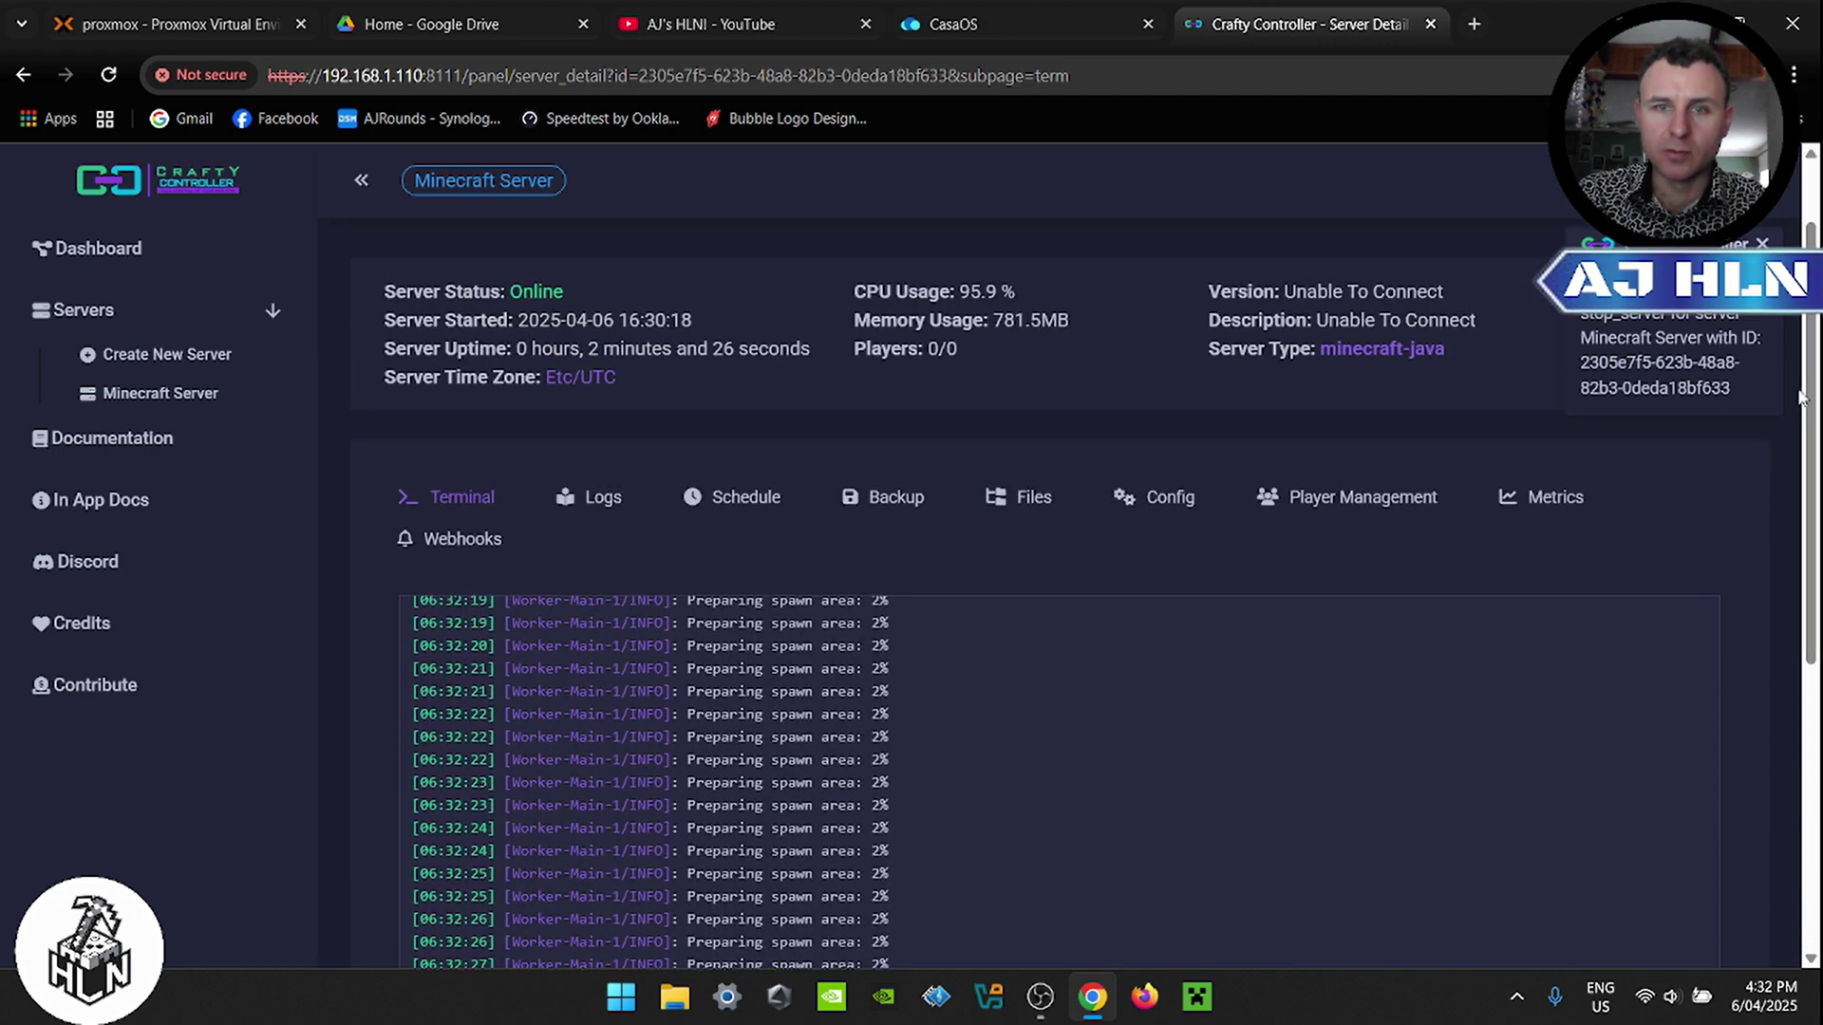
left_click(1034, 506)
Step: Open server.properties and change the motd to 'Minecraft Server Hosted By HLN'
scroll(854, 655, "down", 3)
left_click(480, 781)
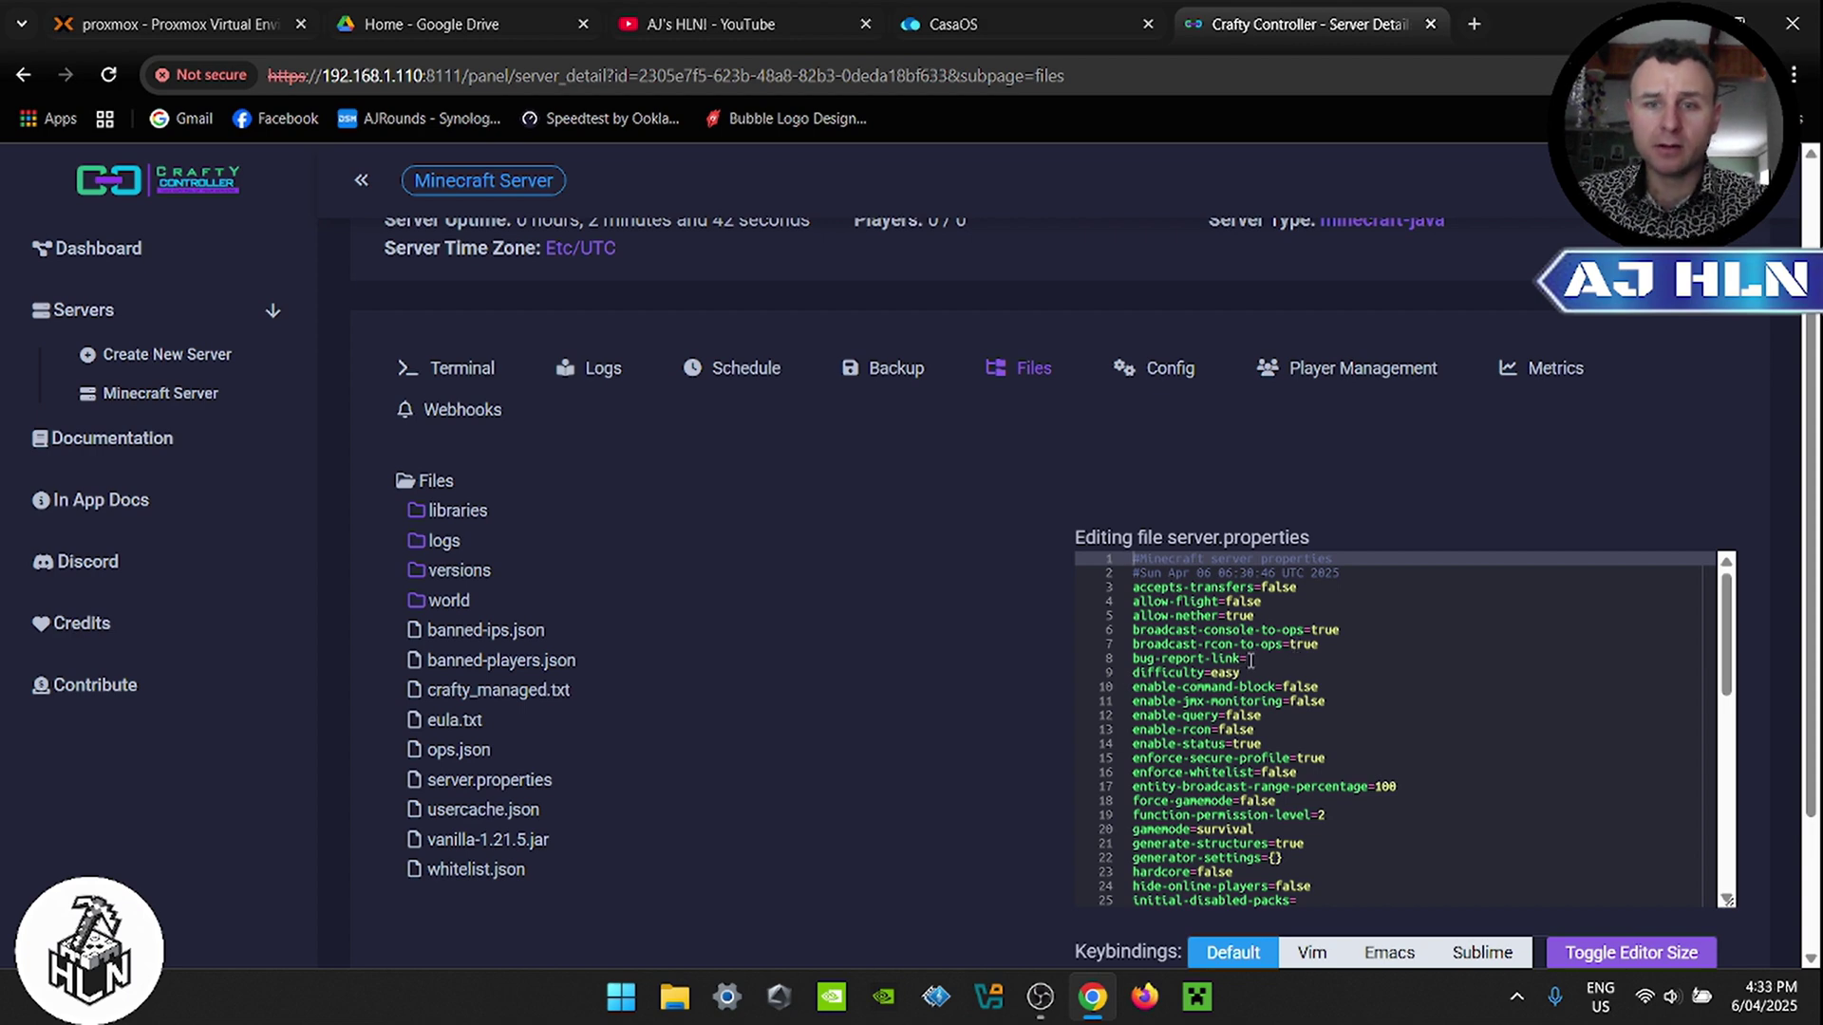
scroll(1237, 838, "down", 5)
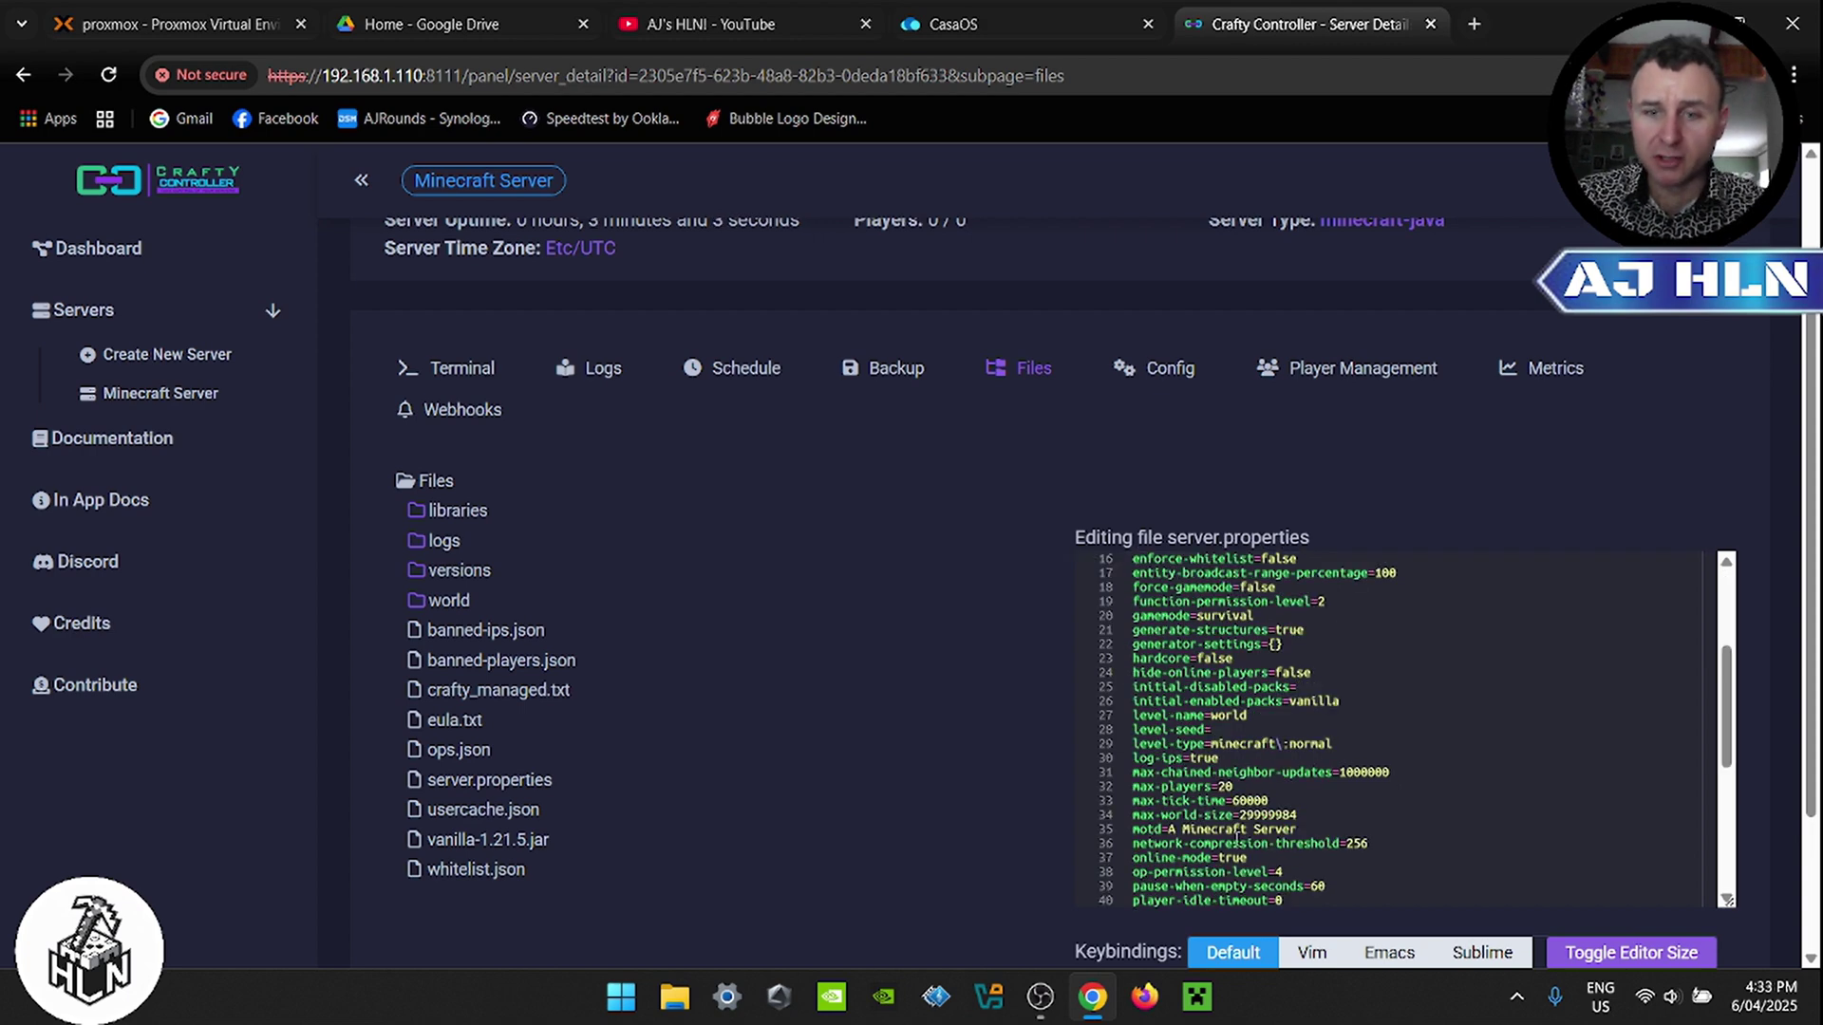
left_click(1309, 826)
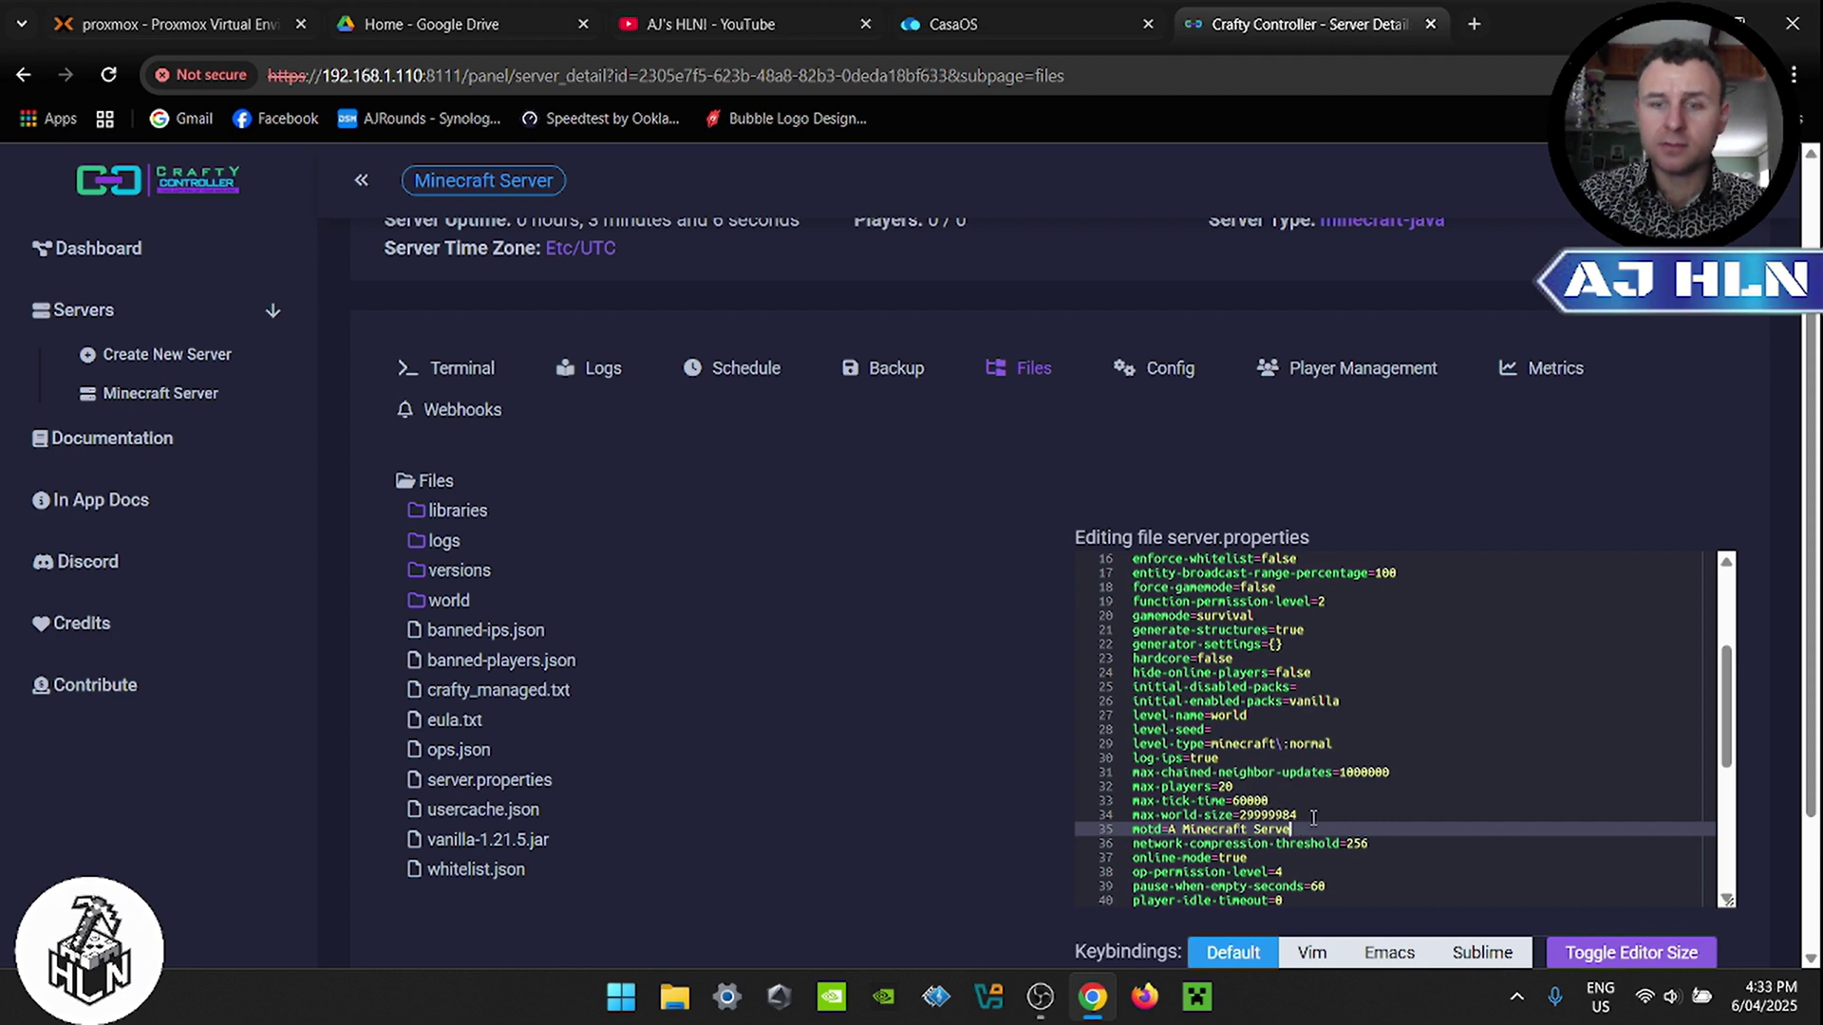
key("BackSpace")
key("BackSpace")
key("BackSpace")
key("BackSpace")
key("BackSpace")
key("BackSpace")
key("BackSpace")
key("BackSpace")
key("BackSpace")
key("BackSpace")
key("BackSpace")
key("BackSpace")
key("BackSpace")
key("BackSpace")
key("BackSpace")
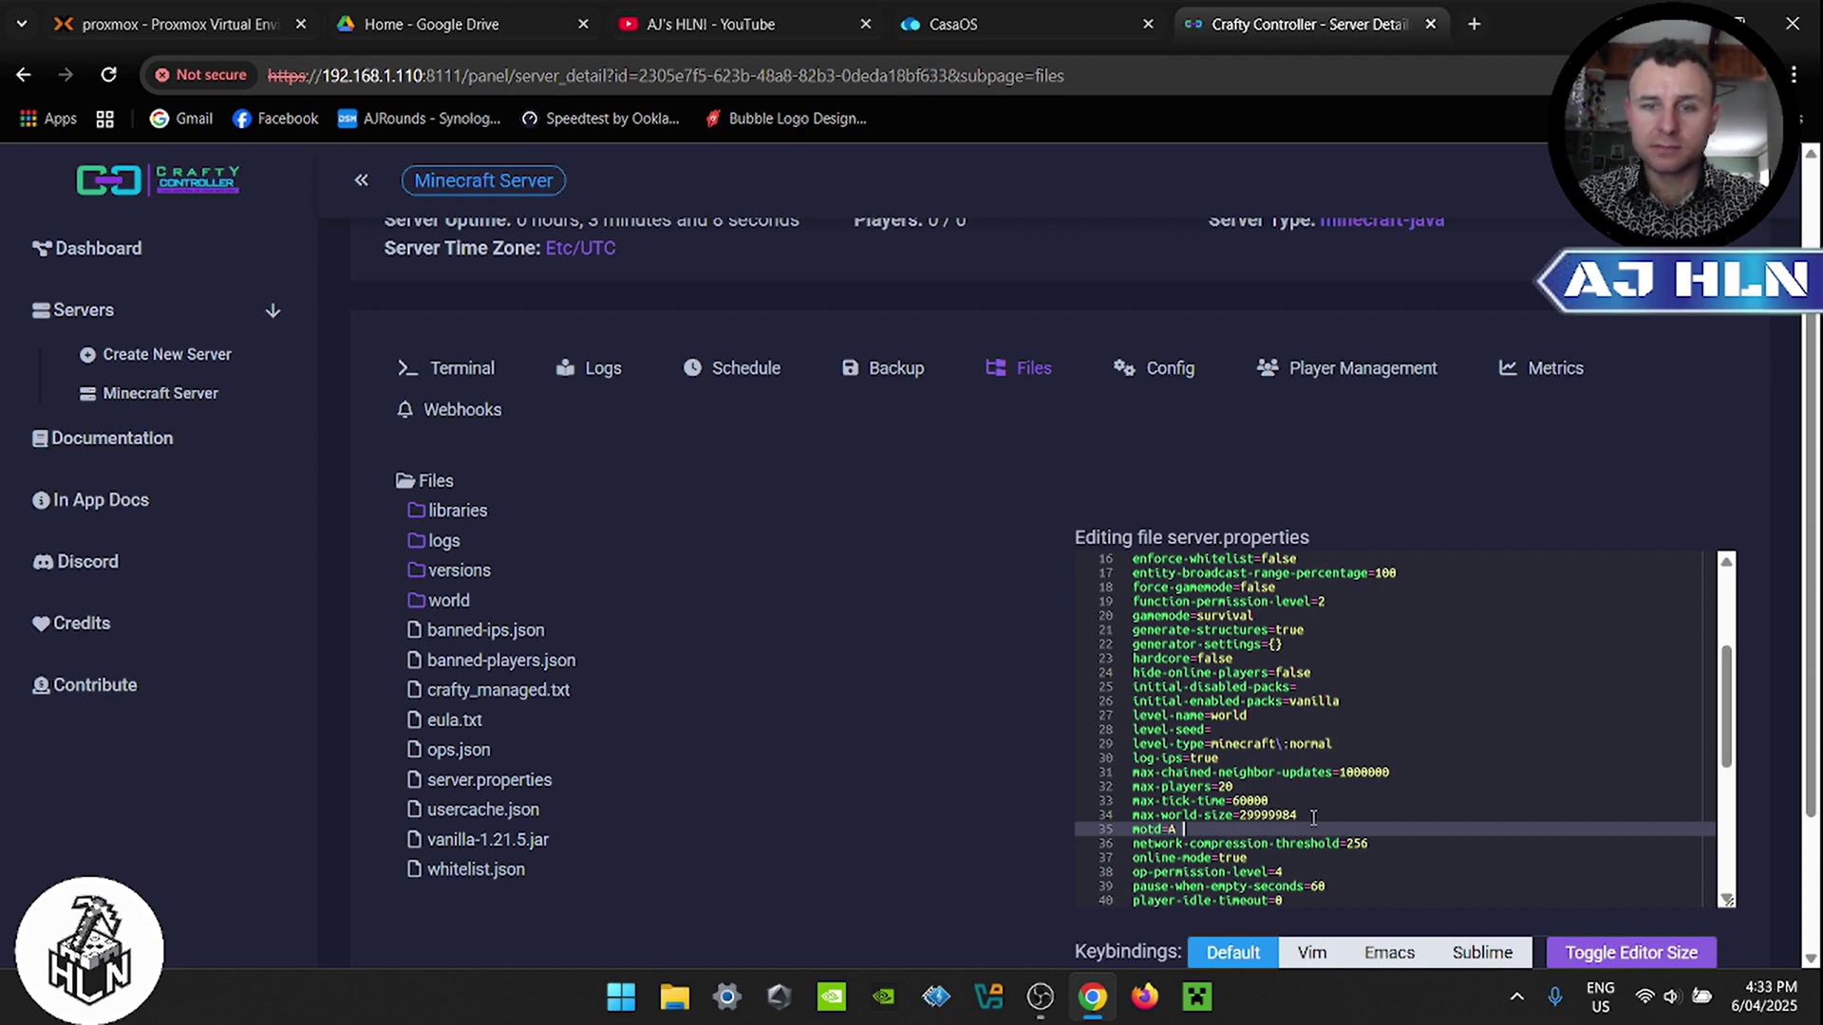
type("Minecraf")
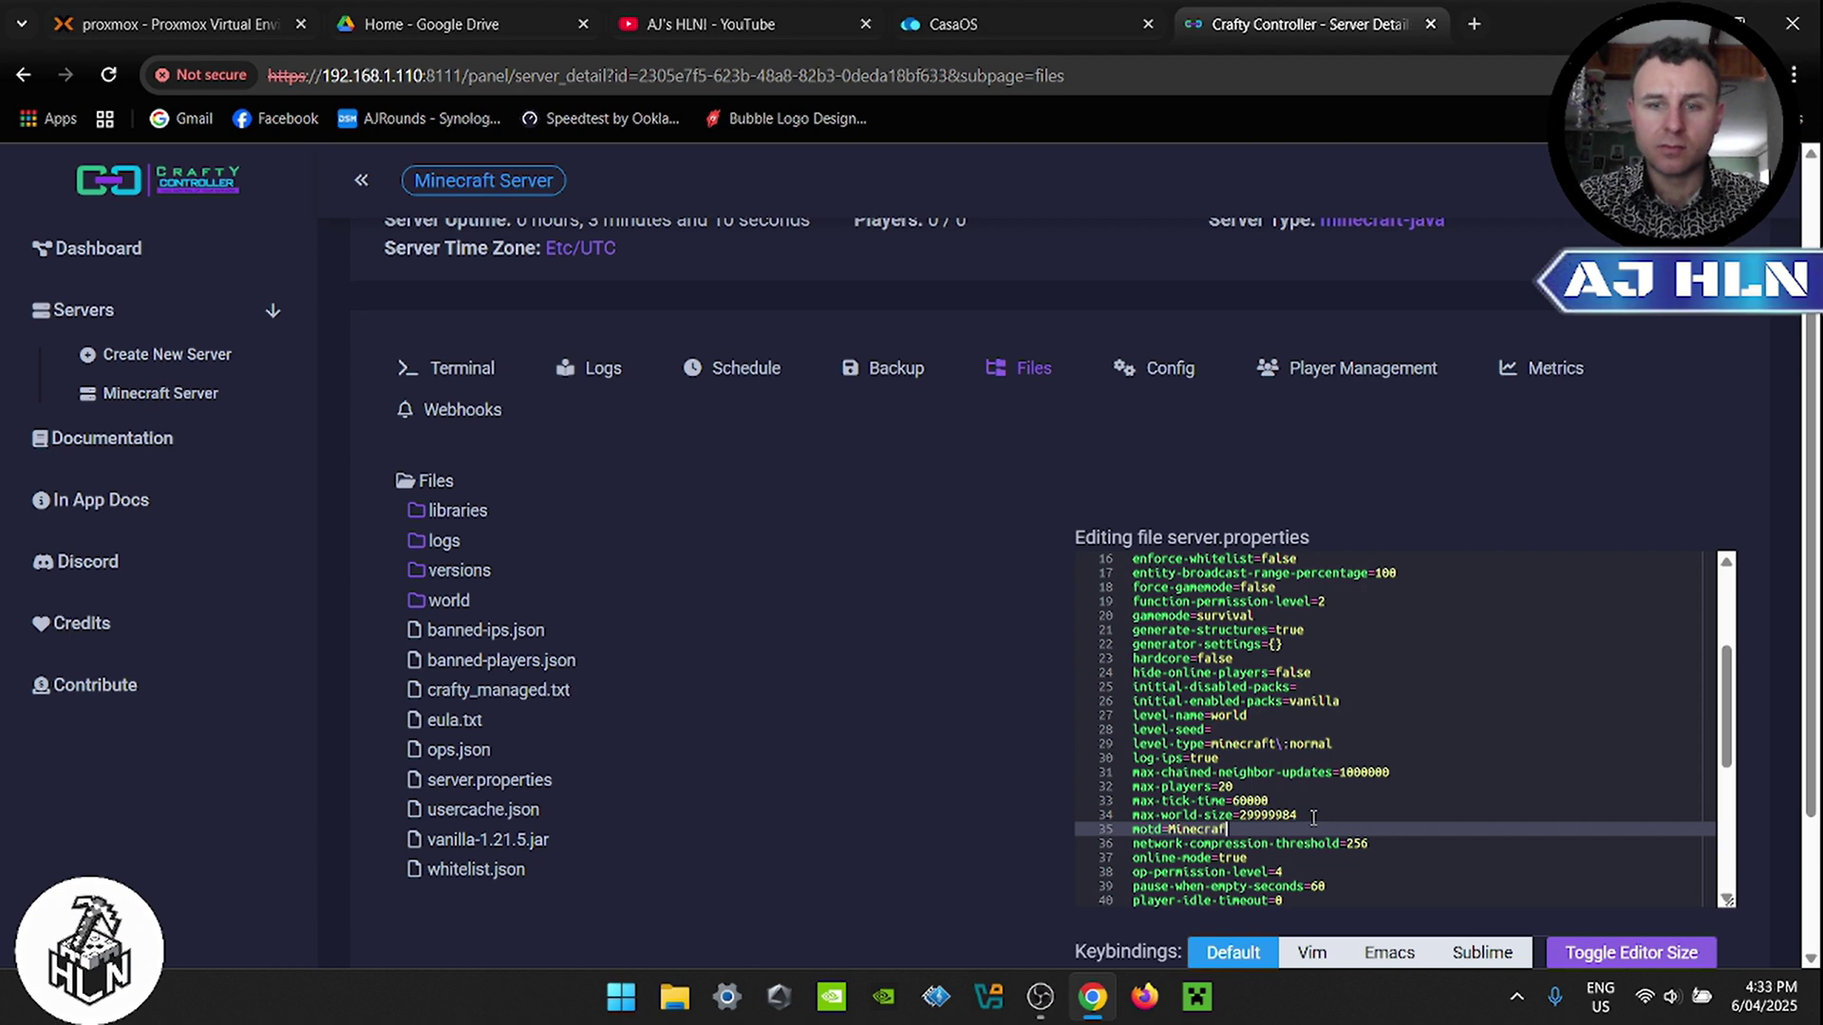
type("t Server ")
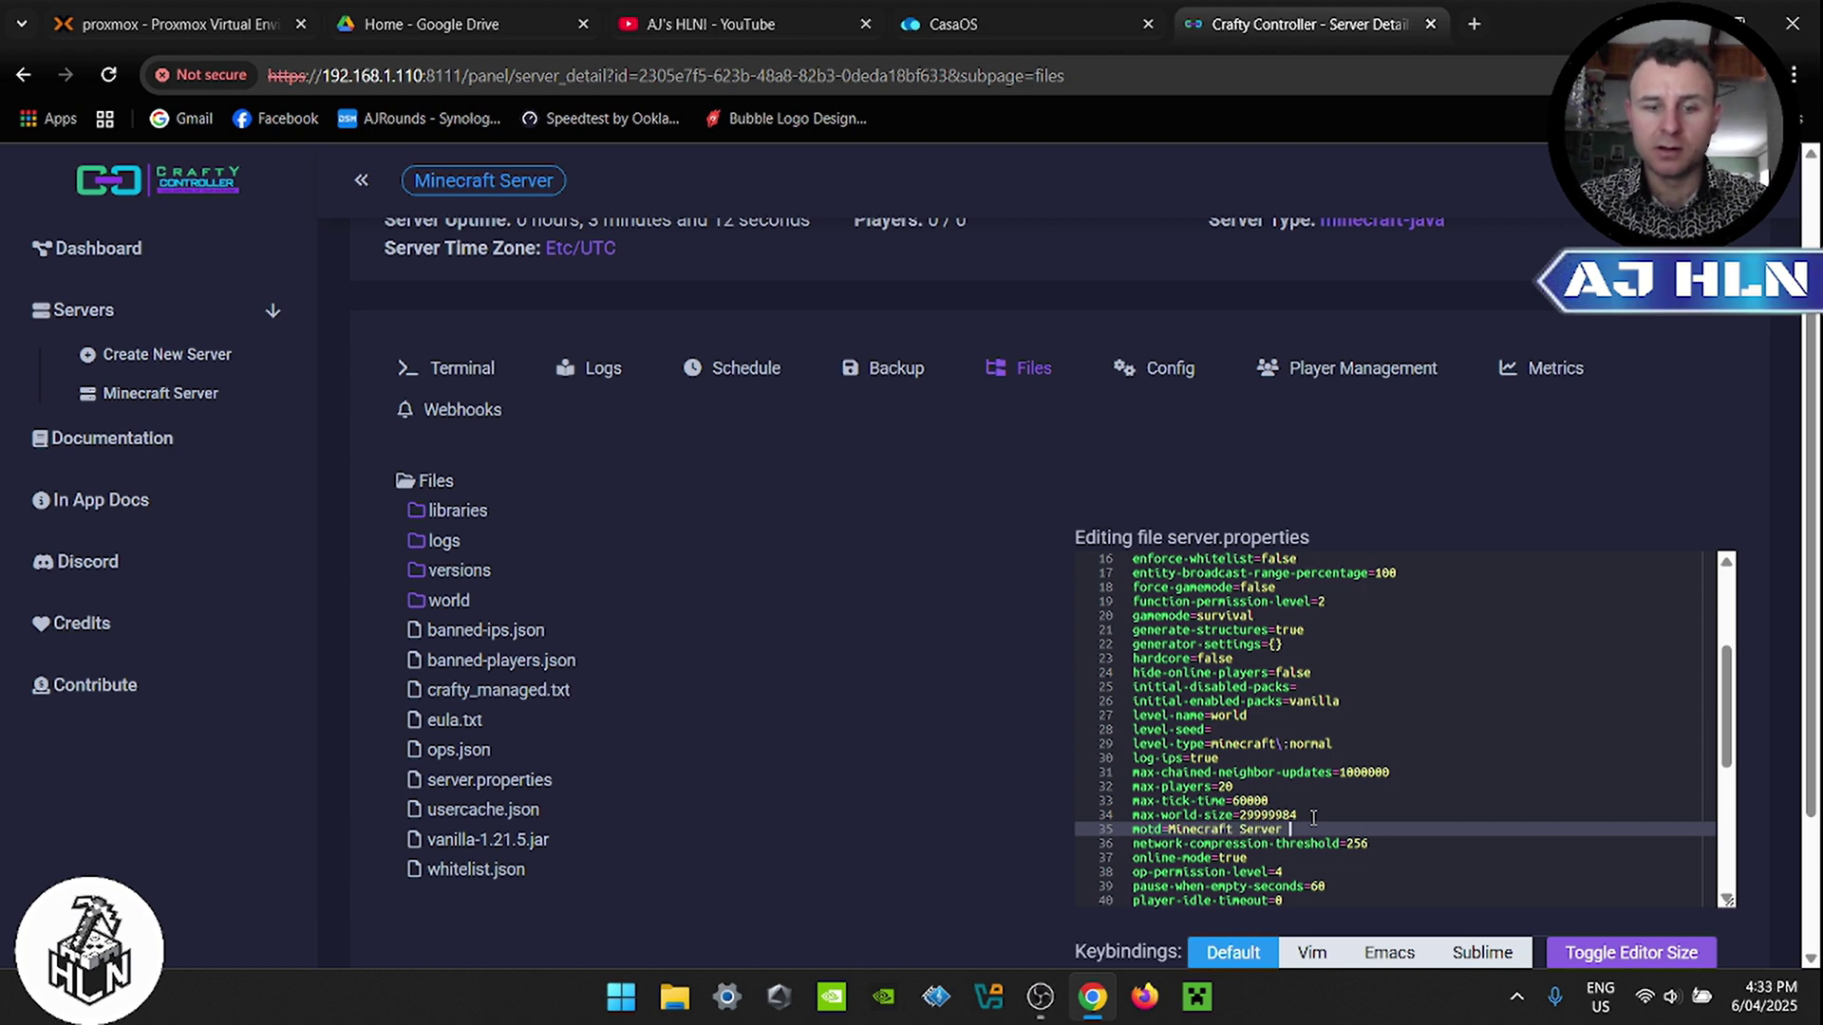
type("Hosted Bty")
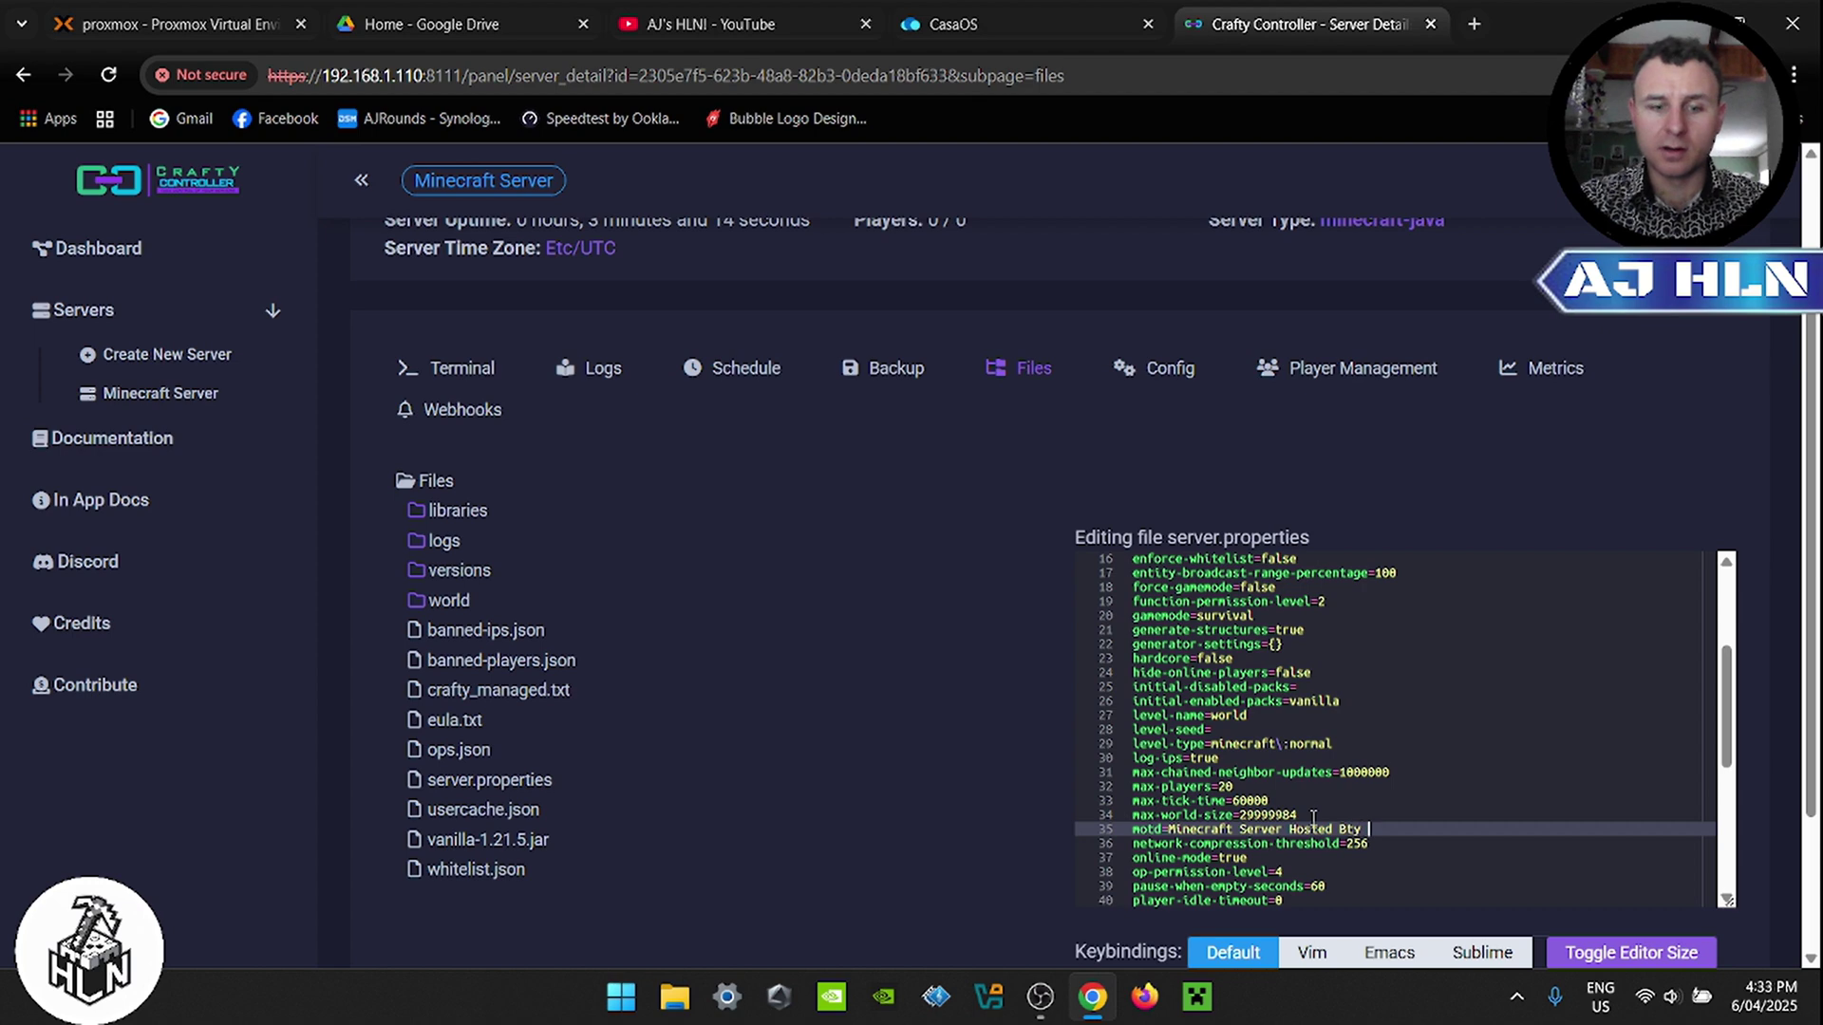
key("BackSpace")
key("BackSpace")
key("BackSpace")
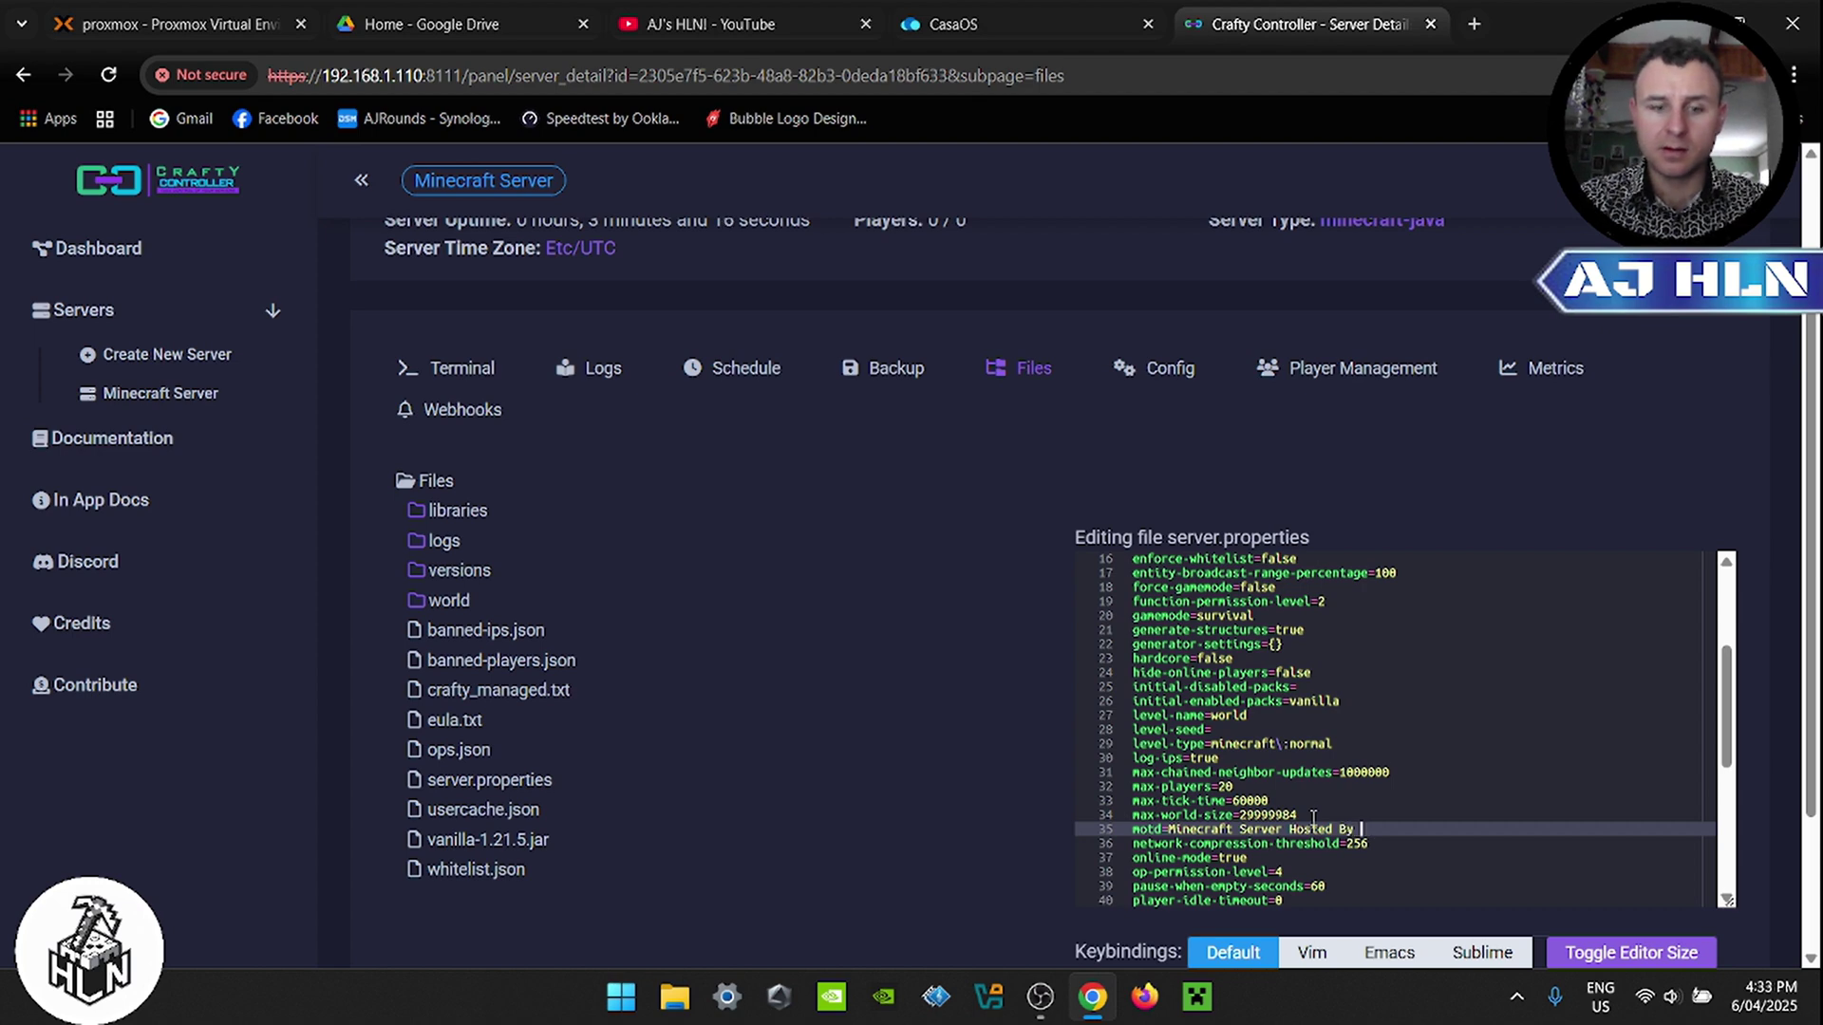
type("y HLN")
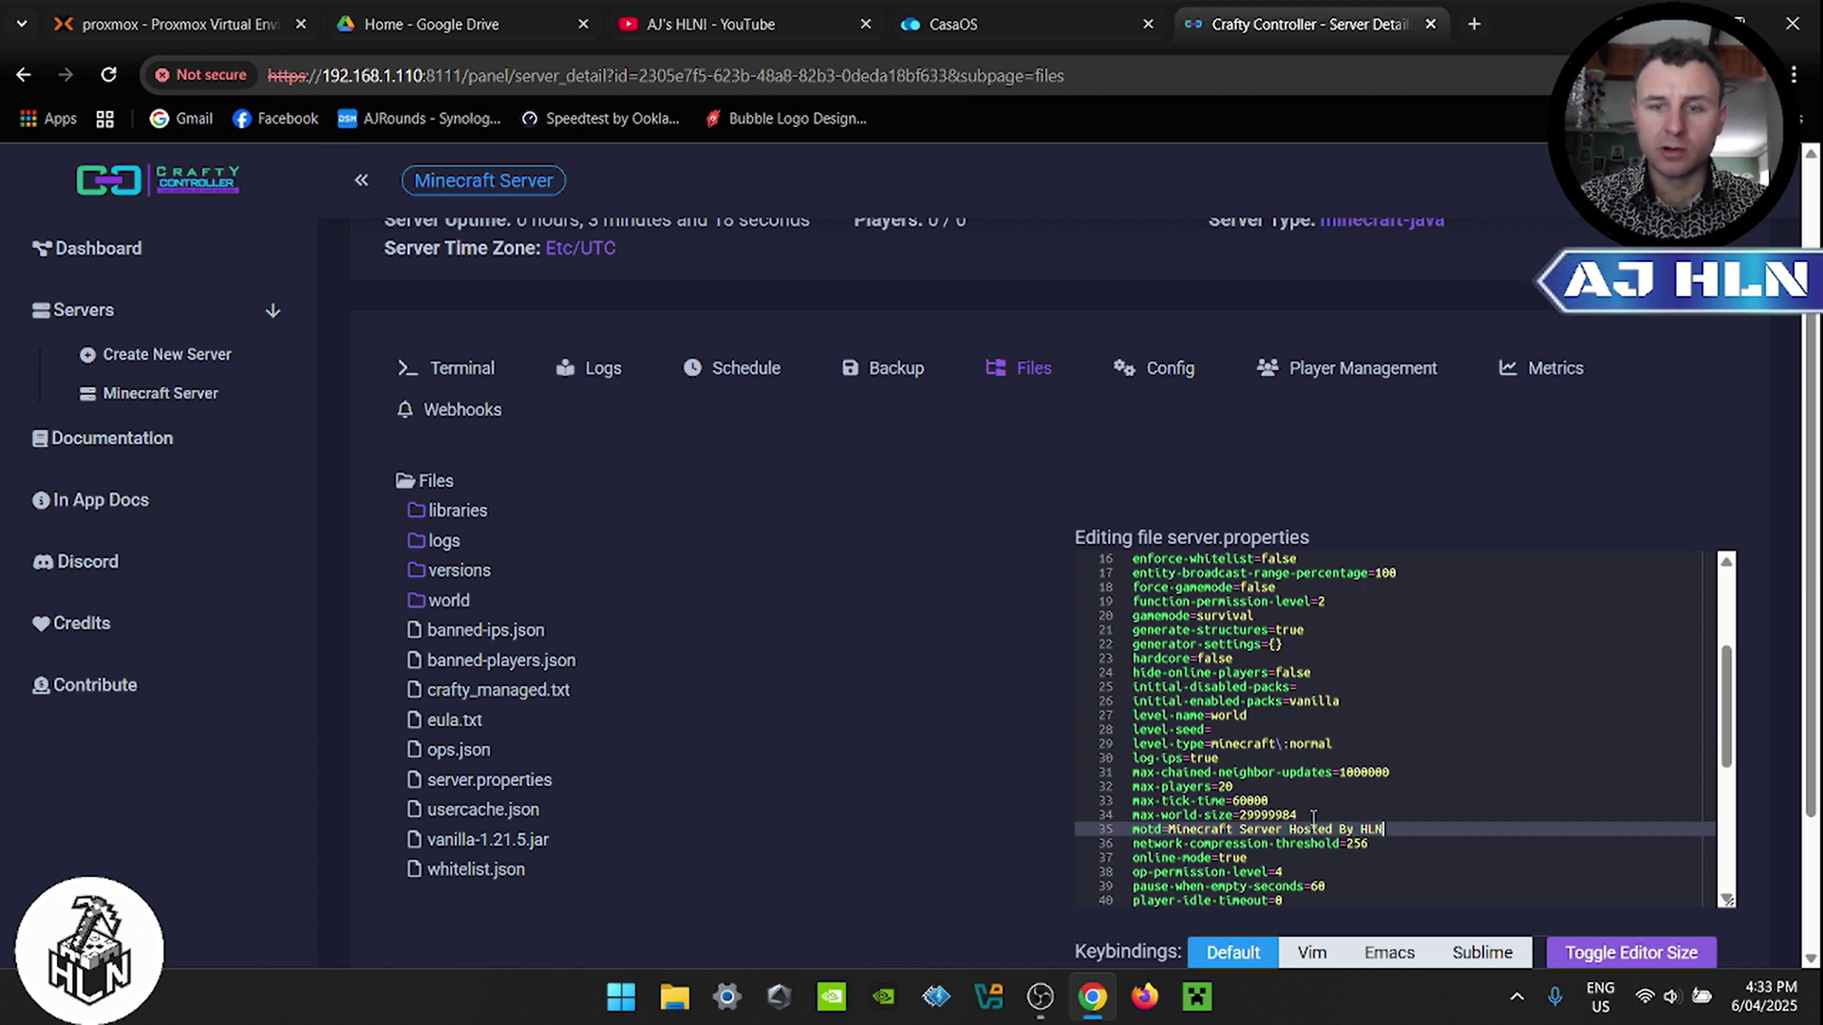
Step: Retype the server-port value so it reads 25565
scroll(1368, 747, "down", 3)
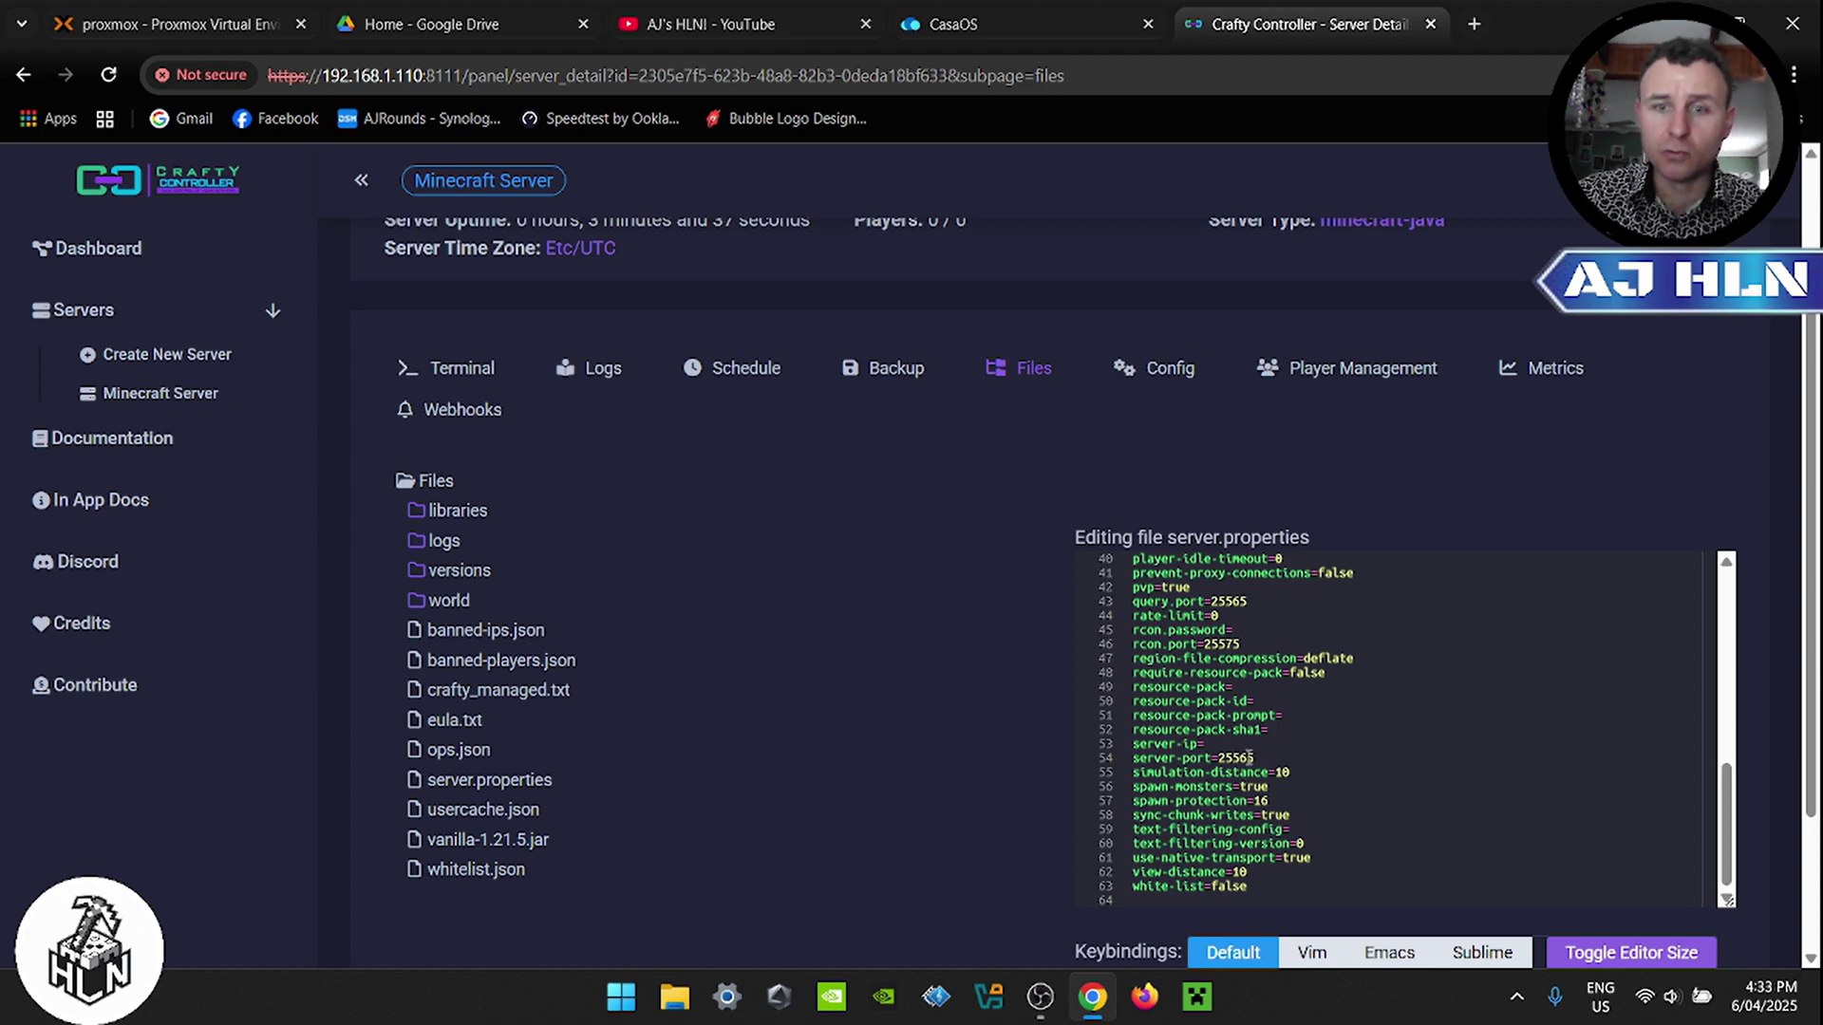
left_click(1266, 758)
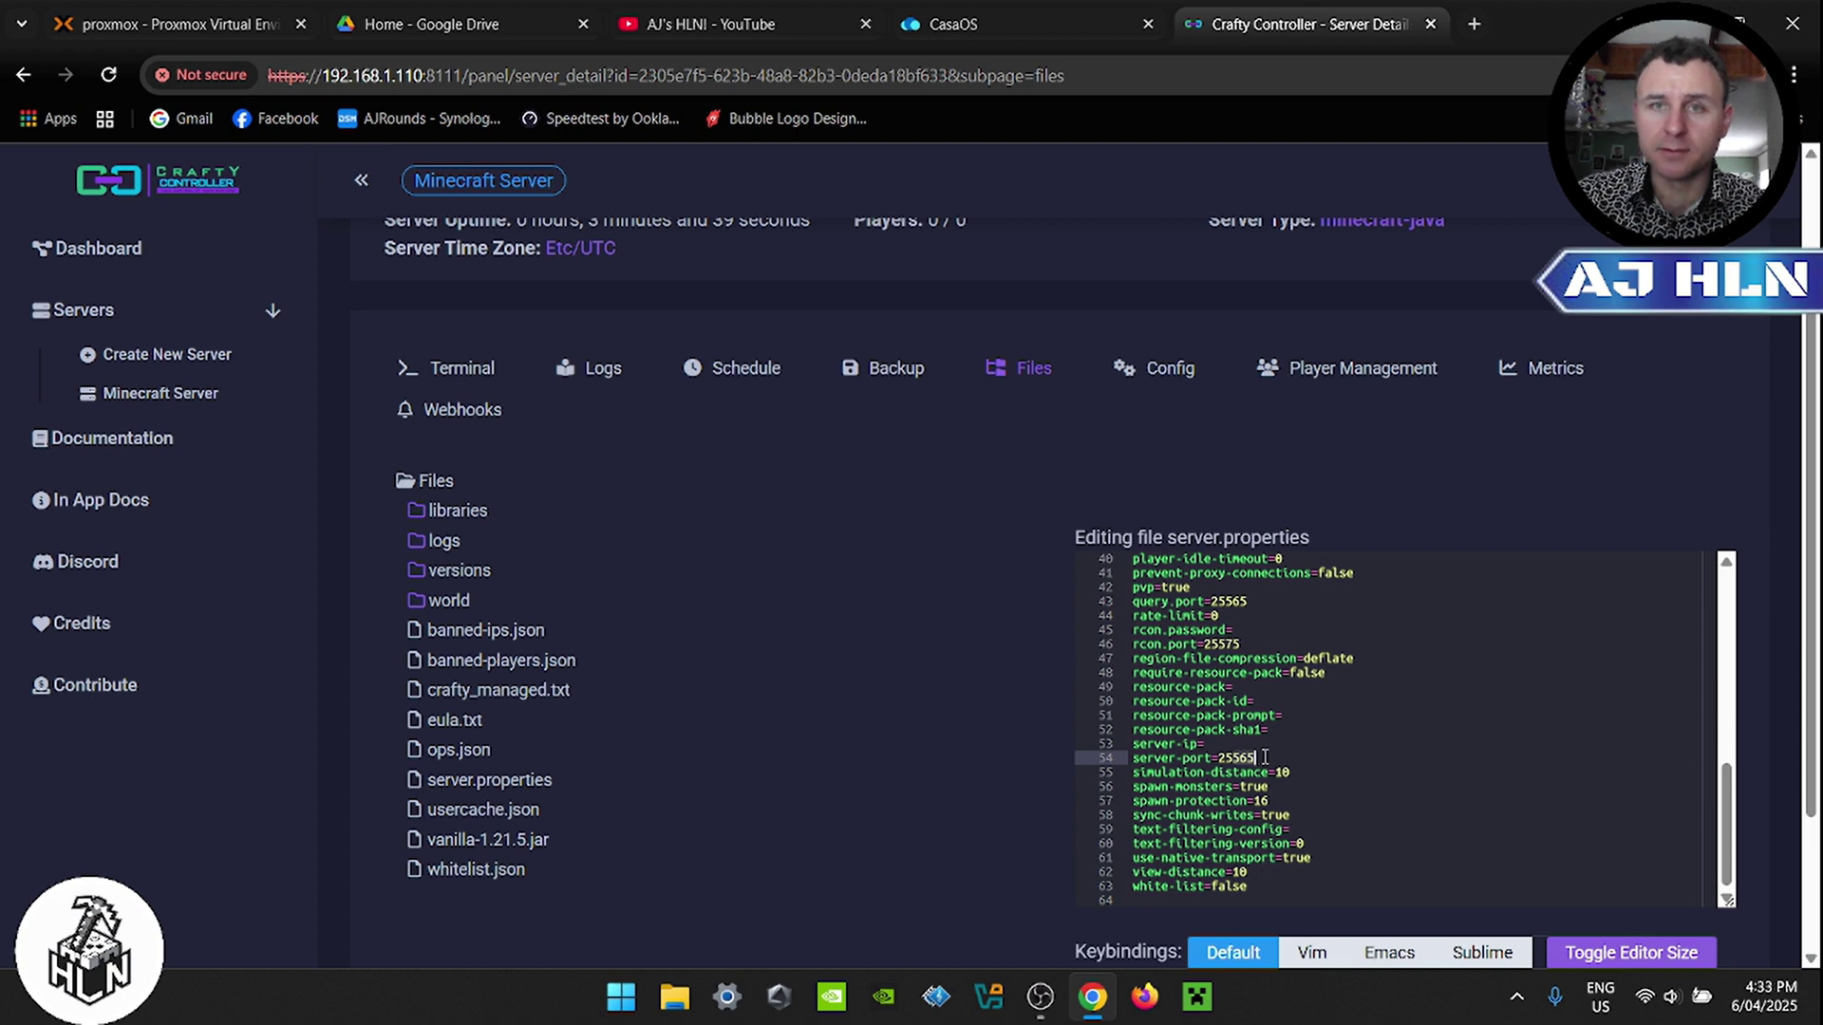
key("BackSpace")
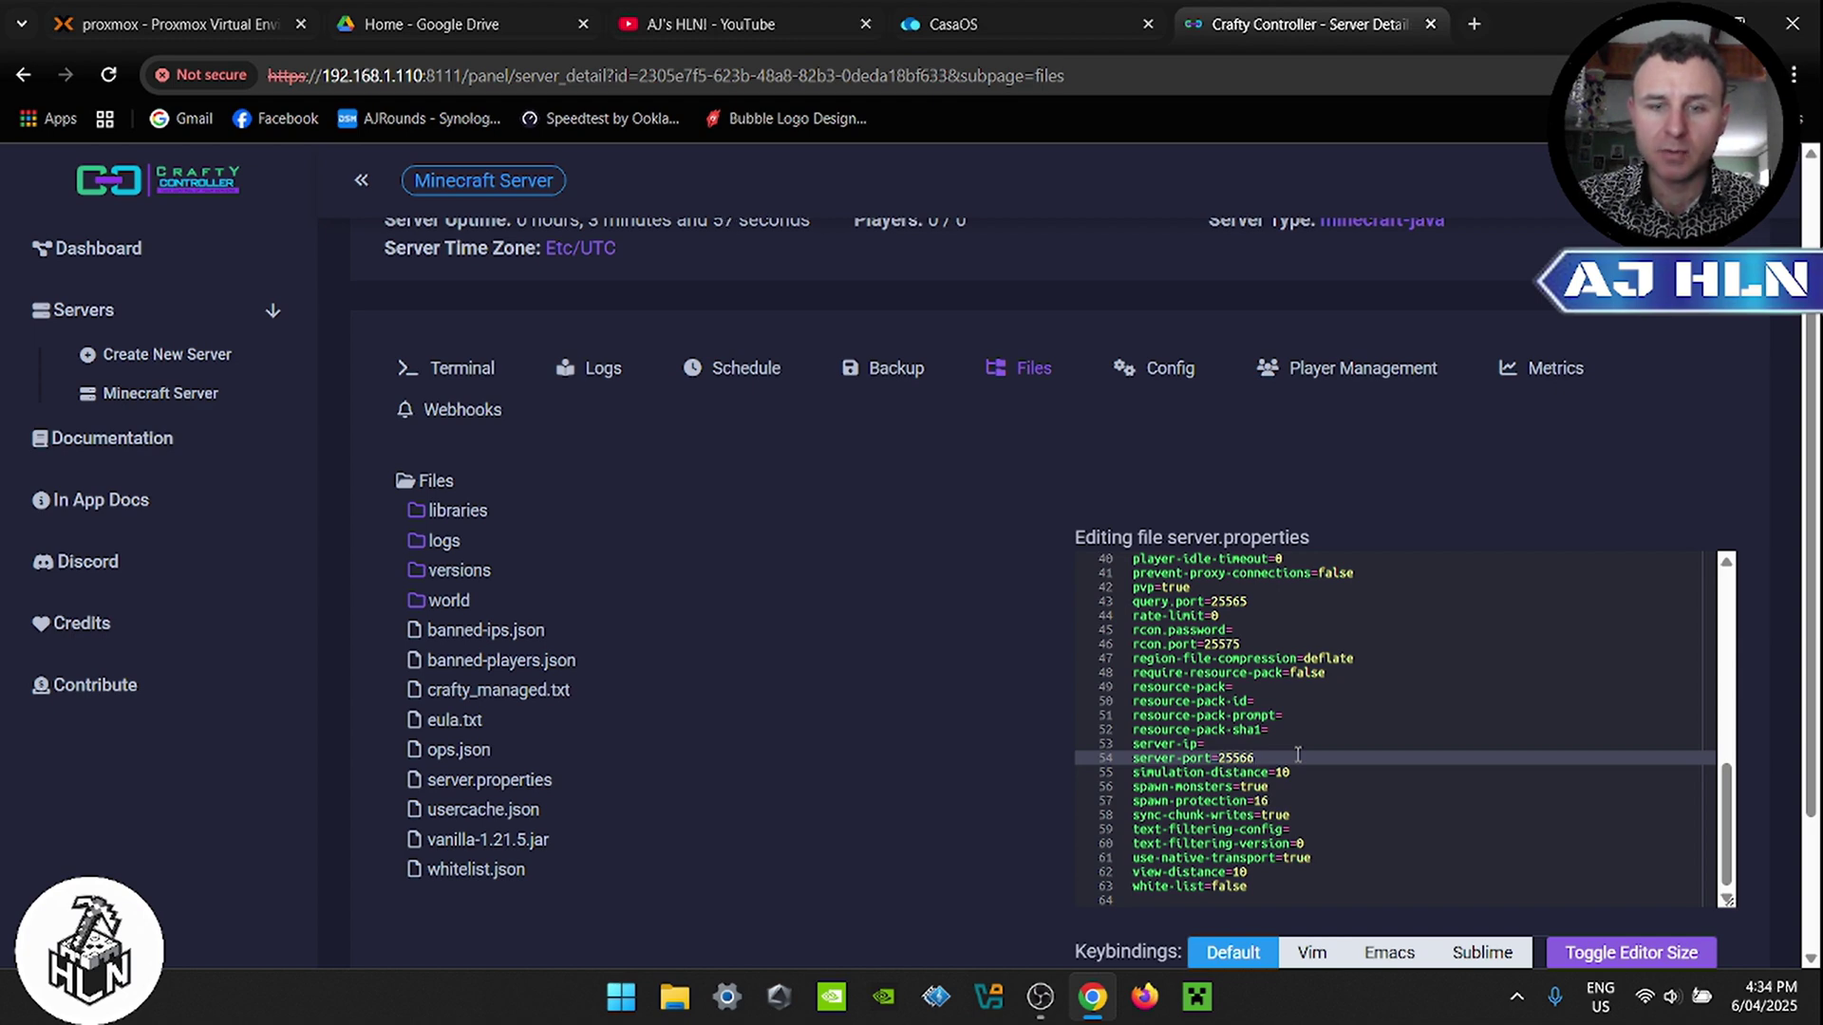
type("5")
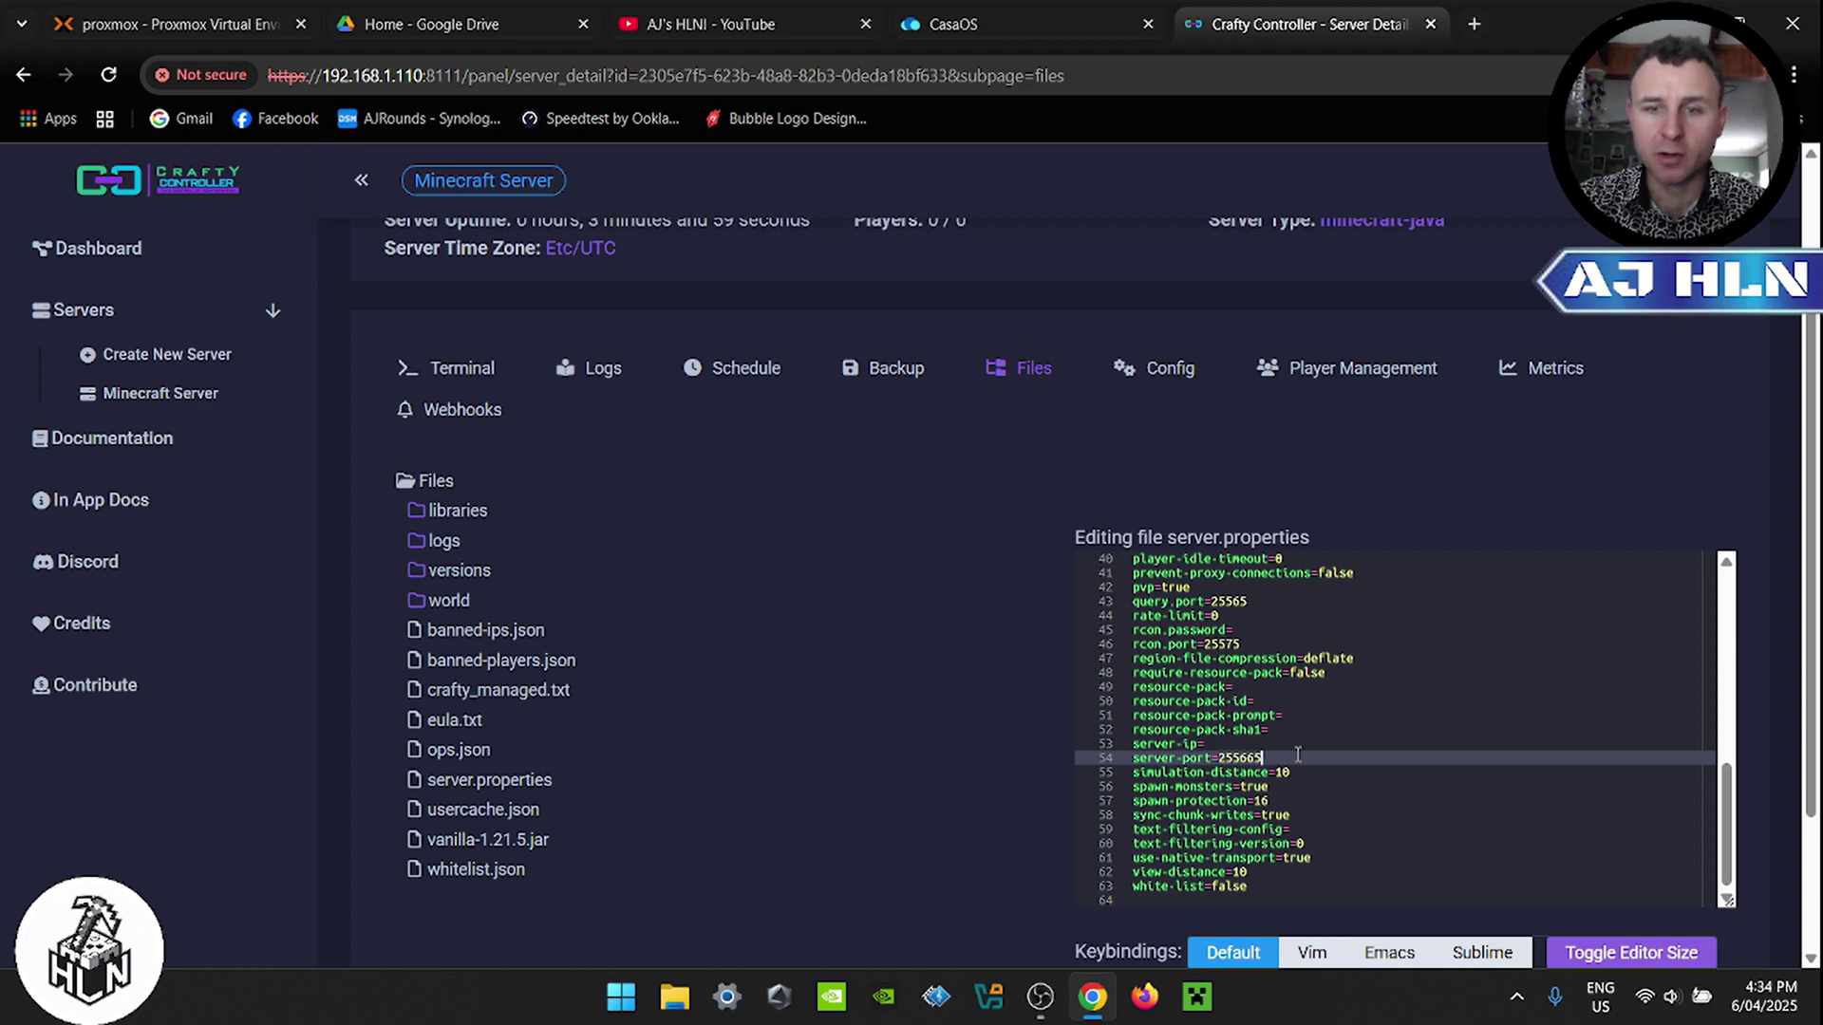
key("Left")
key("BackSpace")
scroll(967, 629, "down", 3)
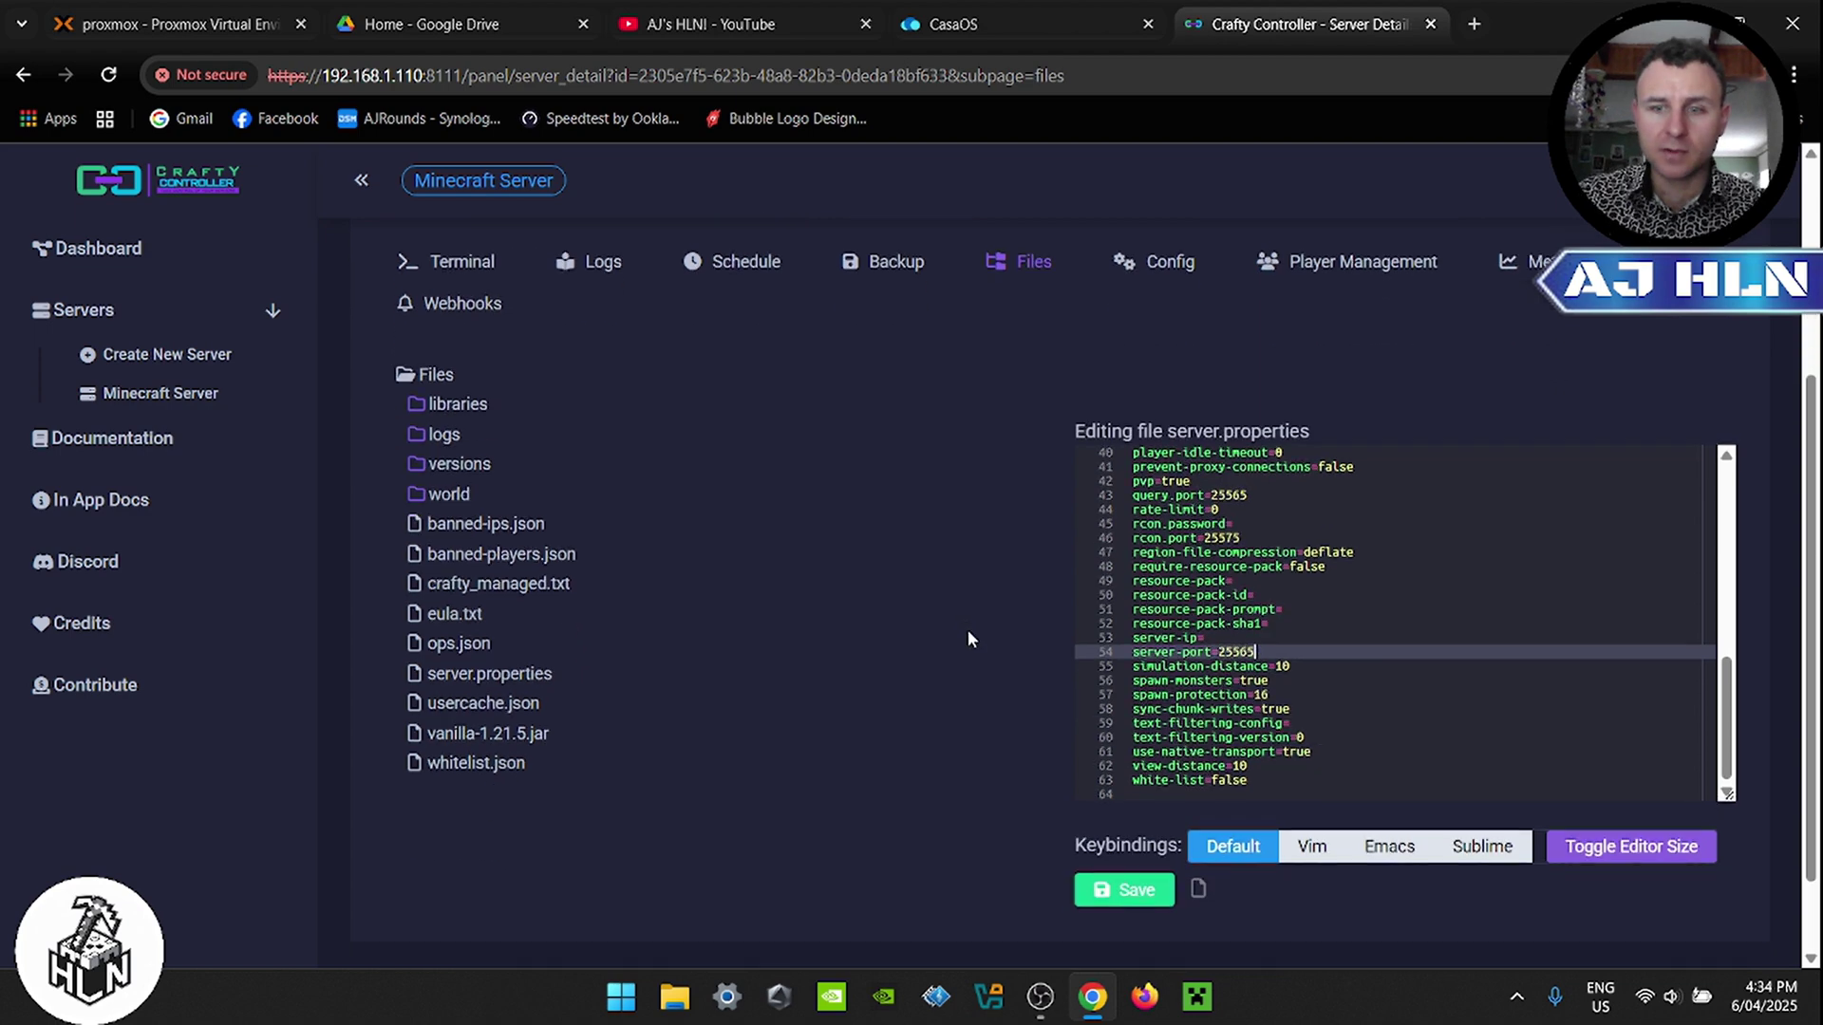
Step: Save server.properties, then change -Xms1000M to -Xms4096M in the execution command and save
left_click(1134, 798)
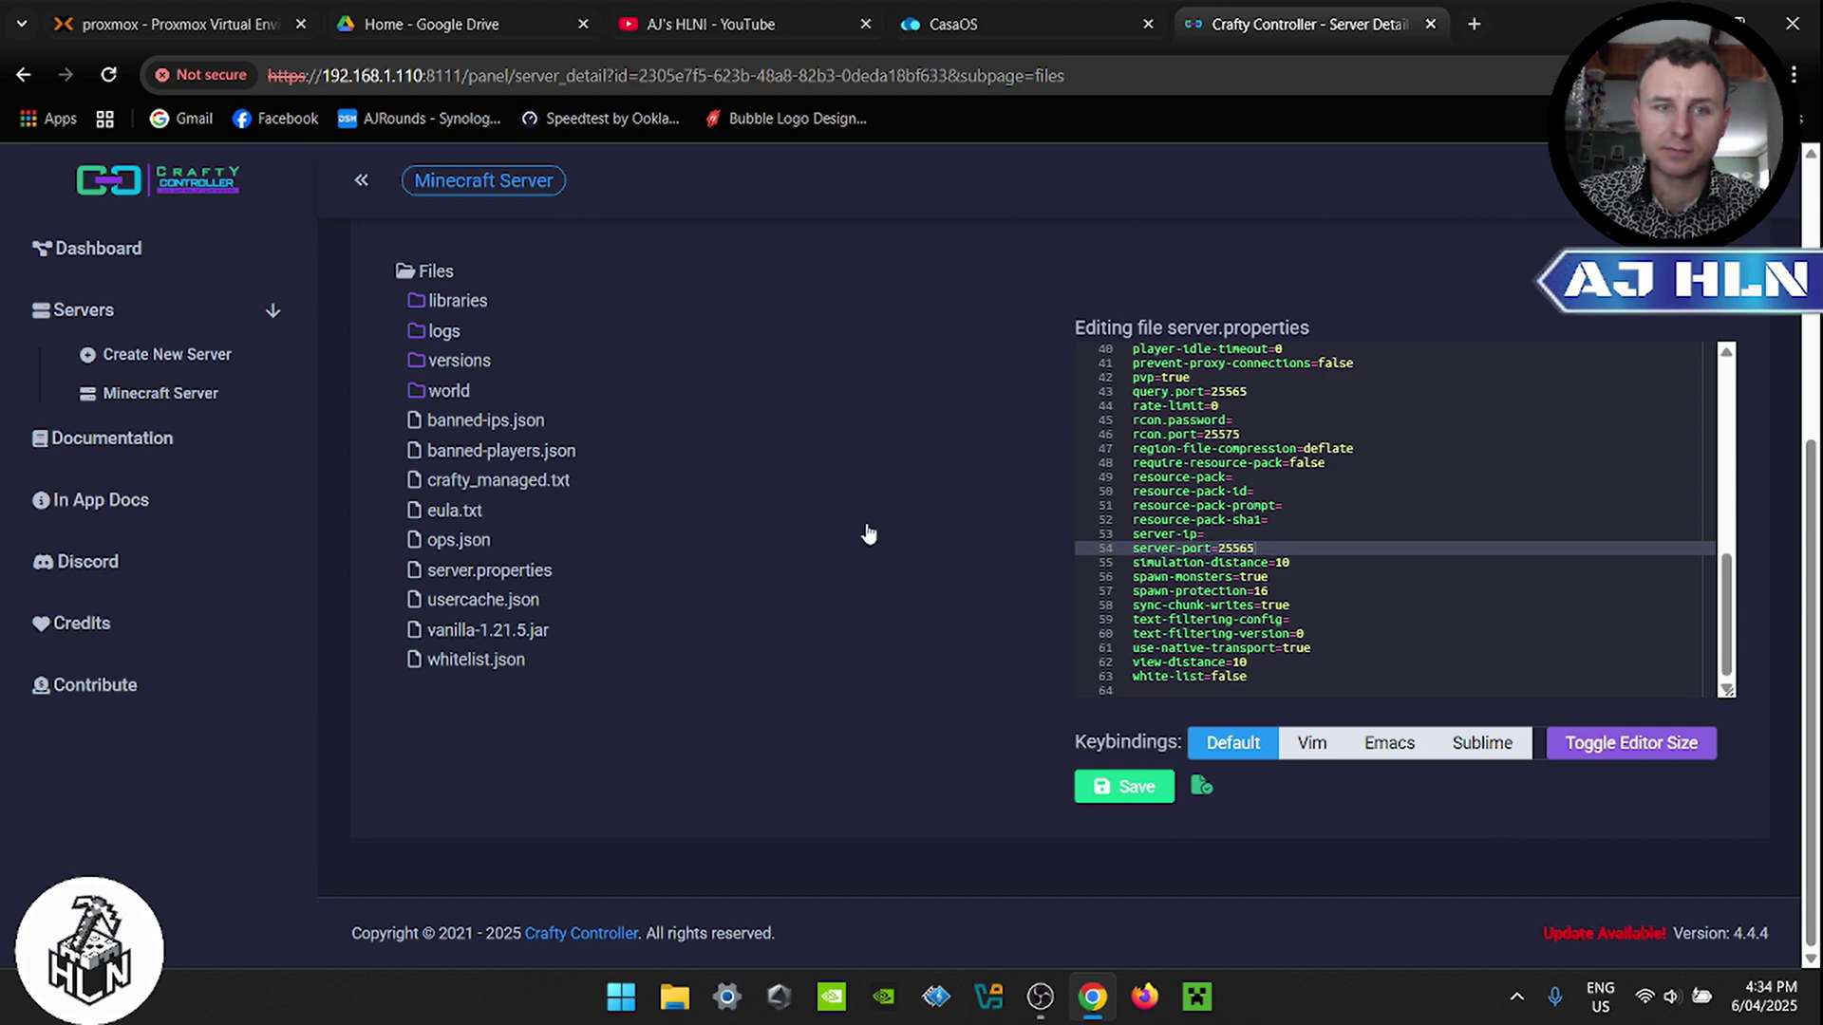
scroll(862, 540, "up", 3)
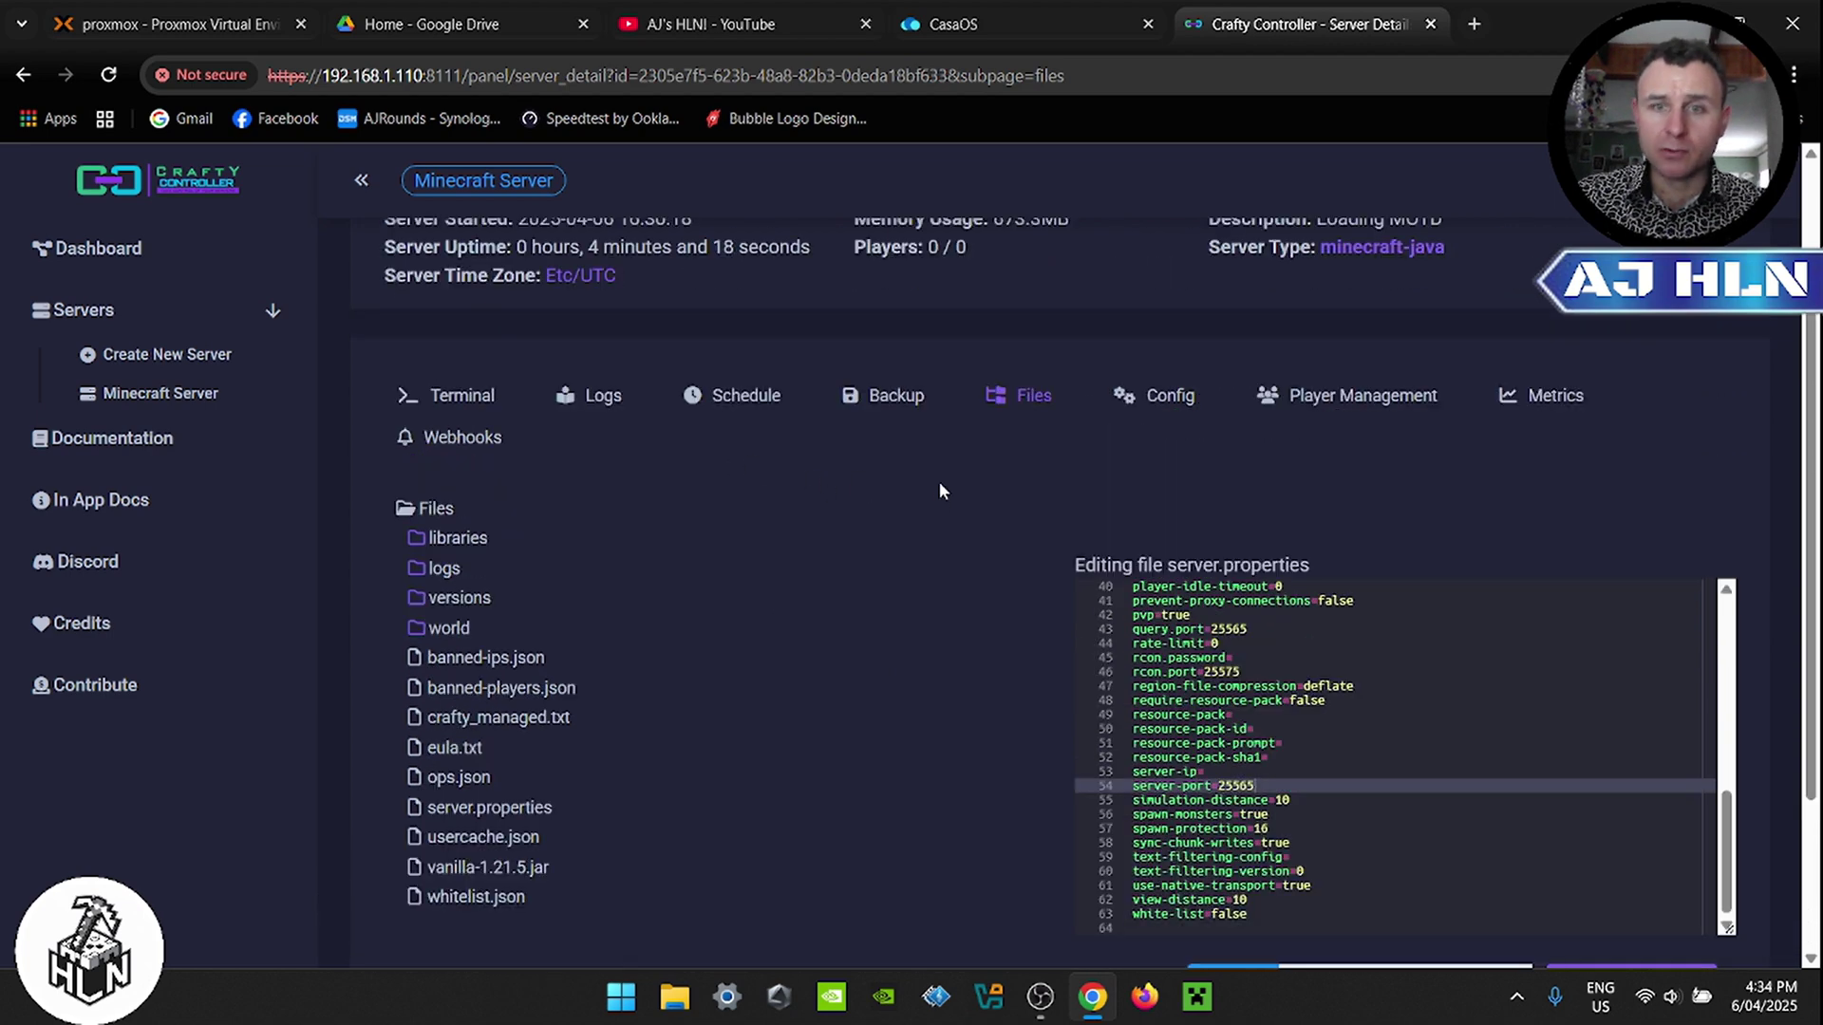
left_click(1164, 396)
scroll(914, 384, "down", 3)
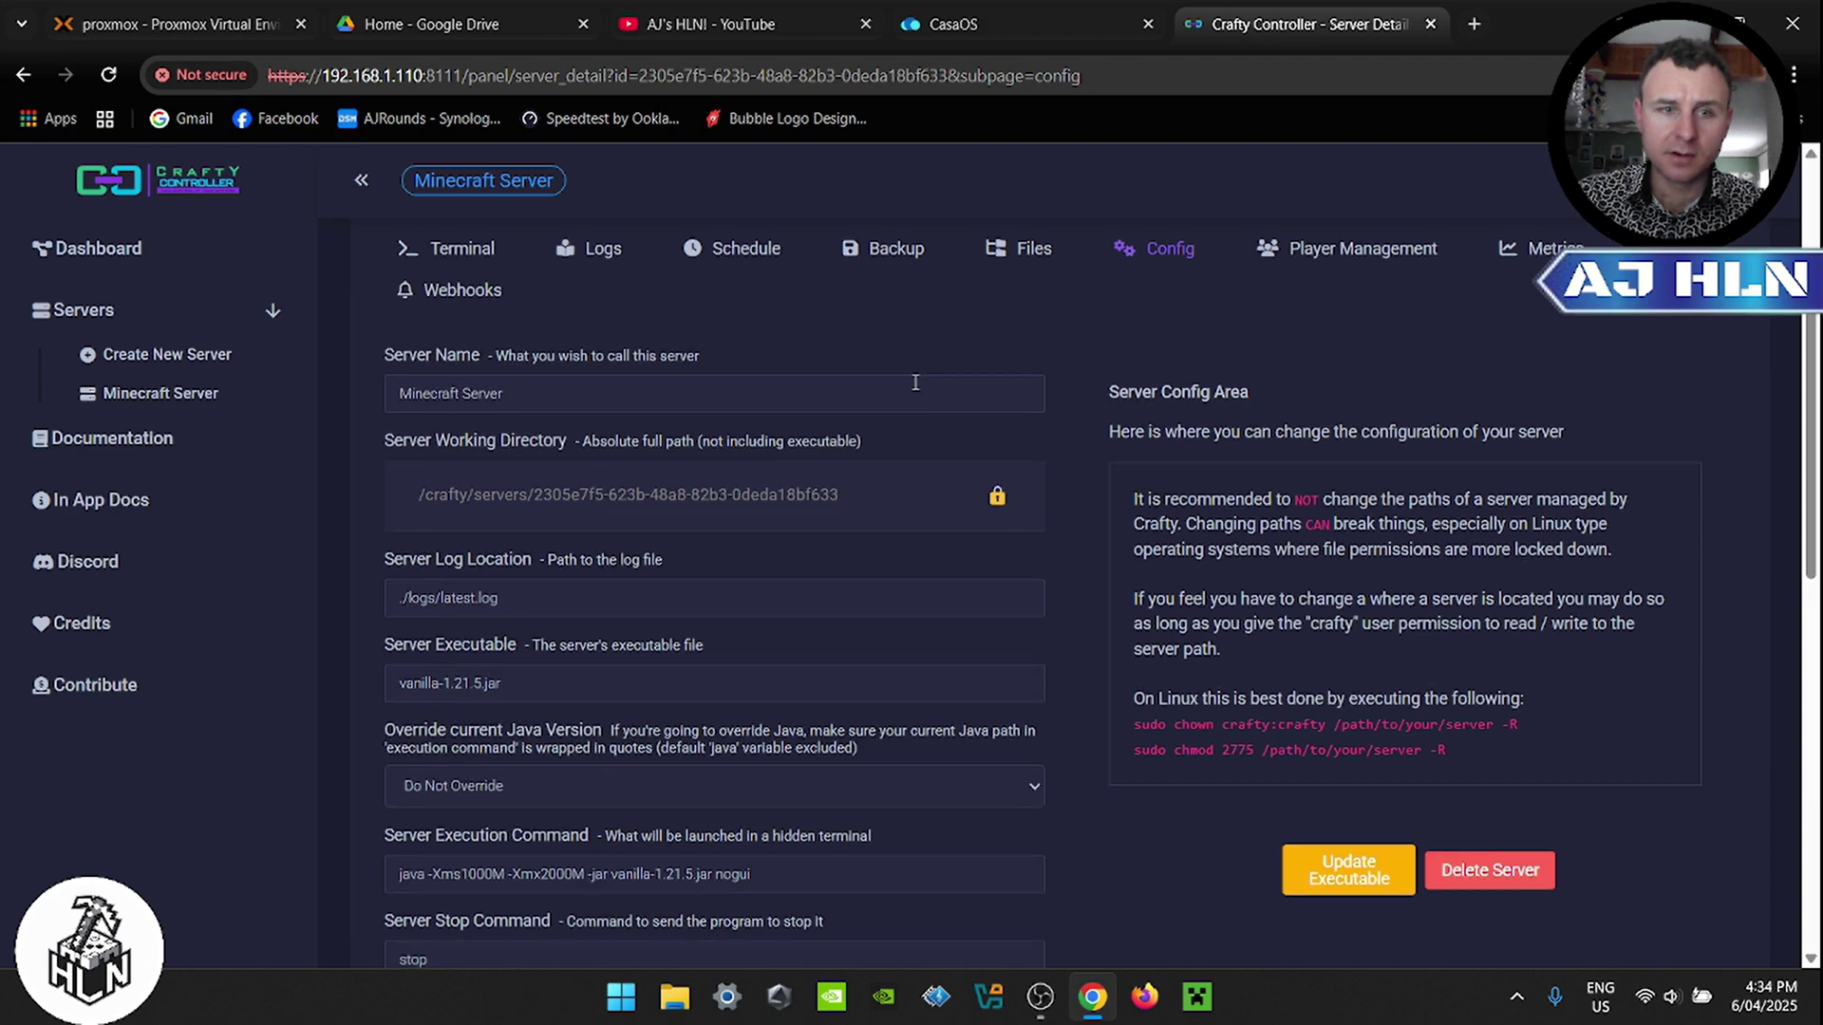
scroll(915, 382, "down", 3)
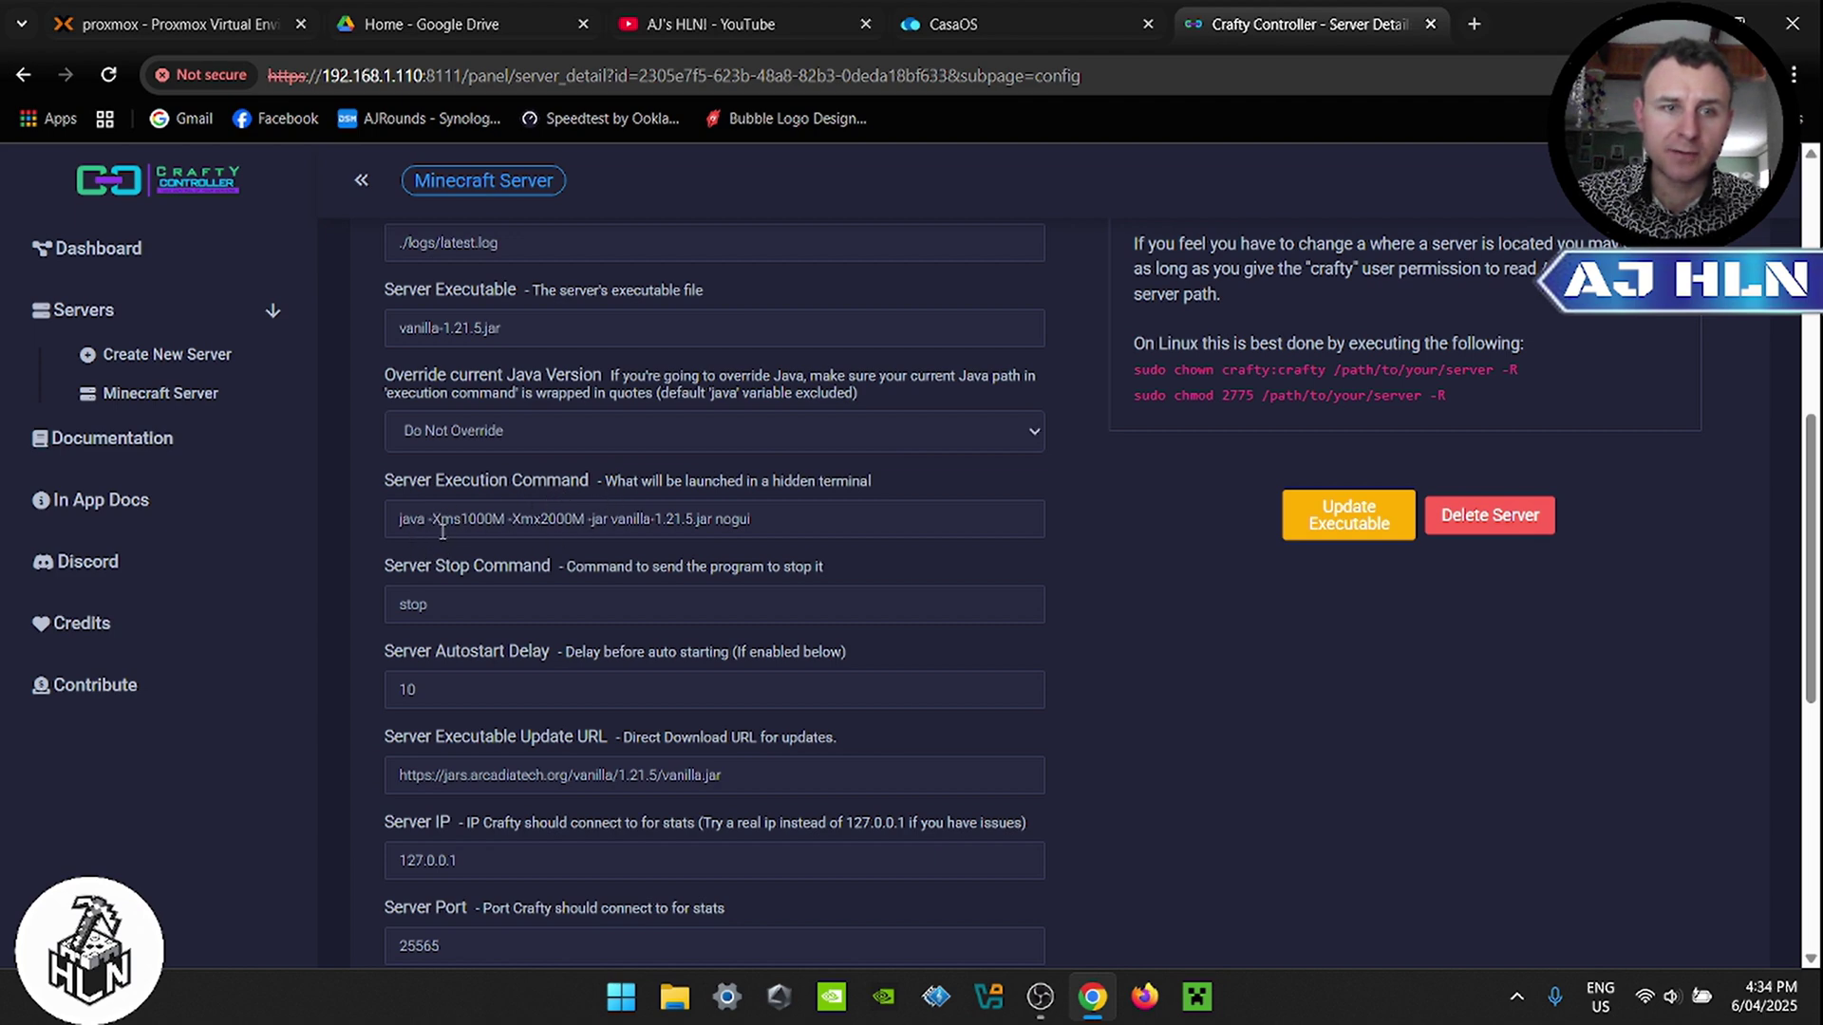
left_click(503, 520)
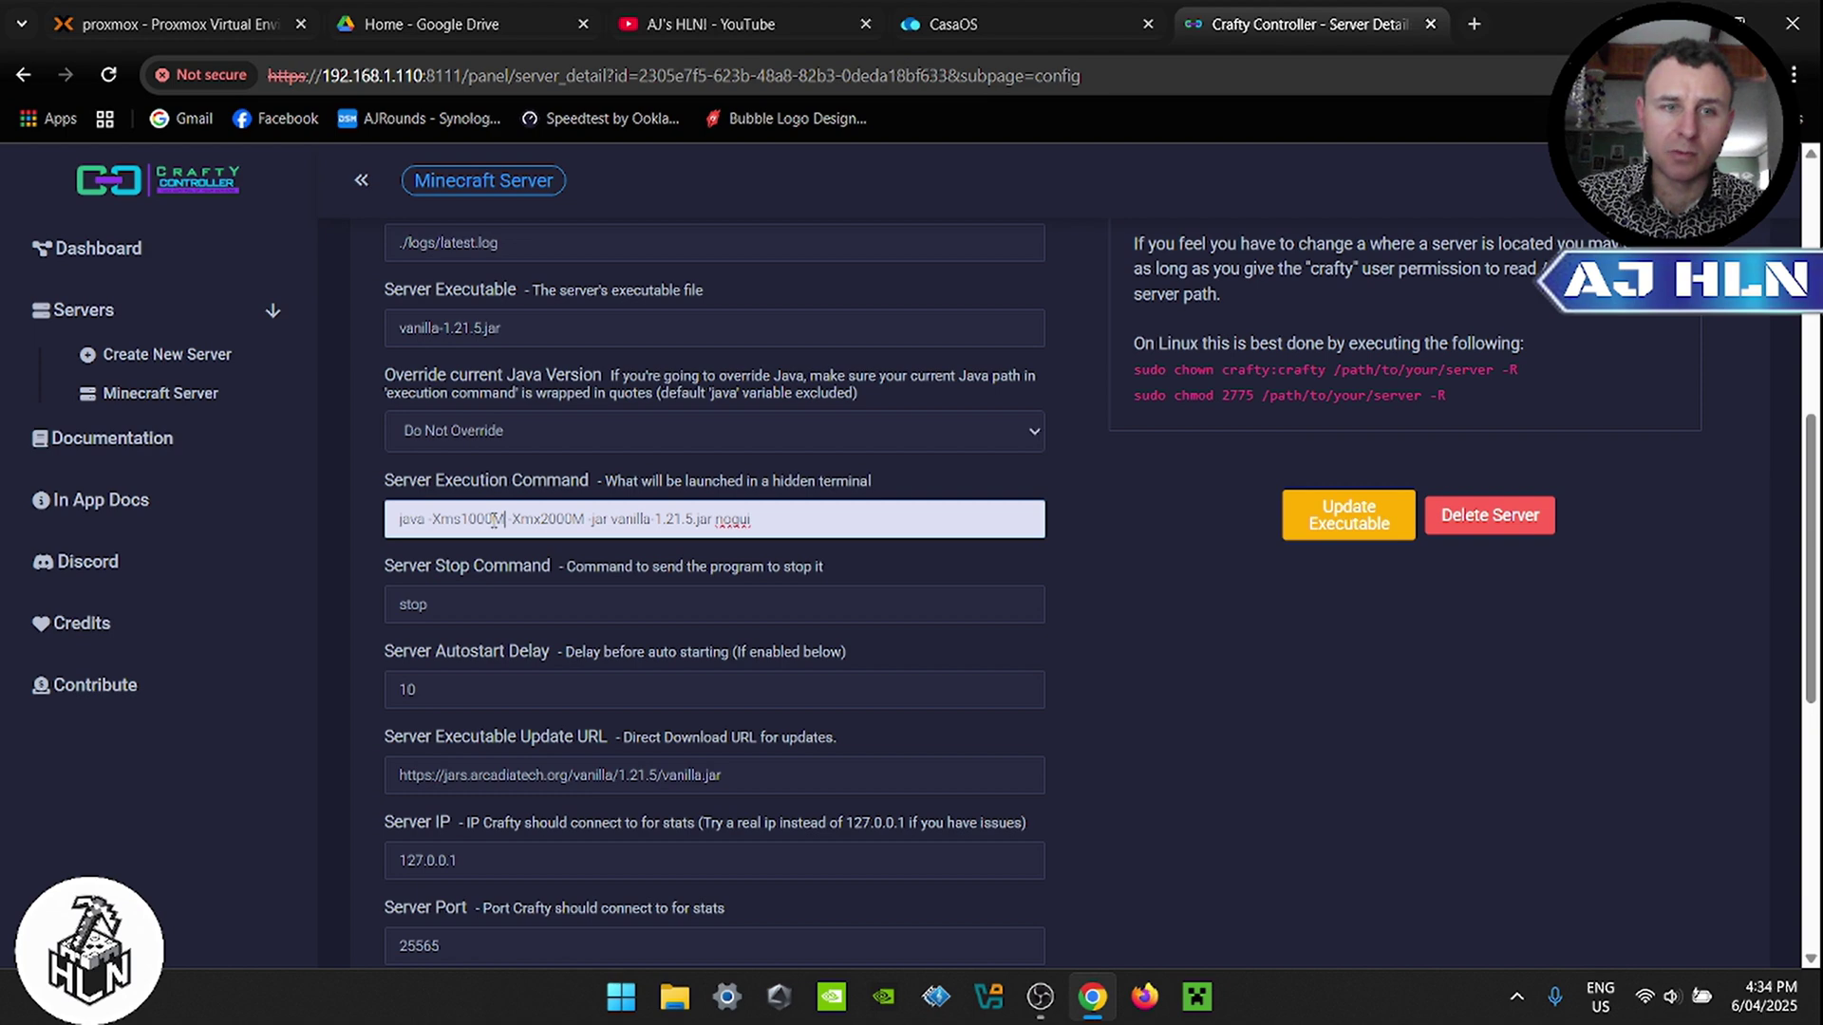
key("BackSpace")
key("BackSpace")
key("BackSpace")
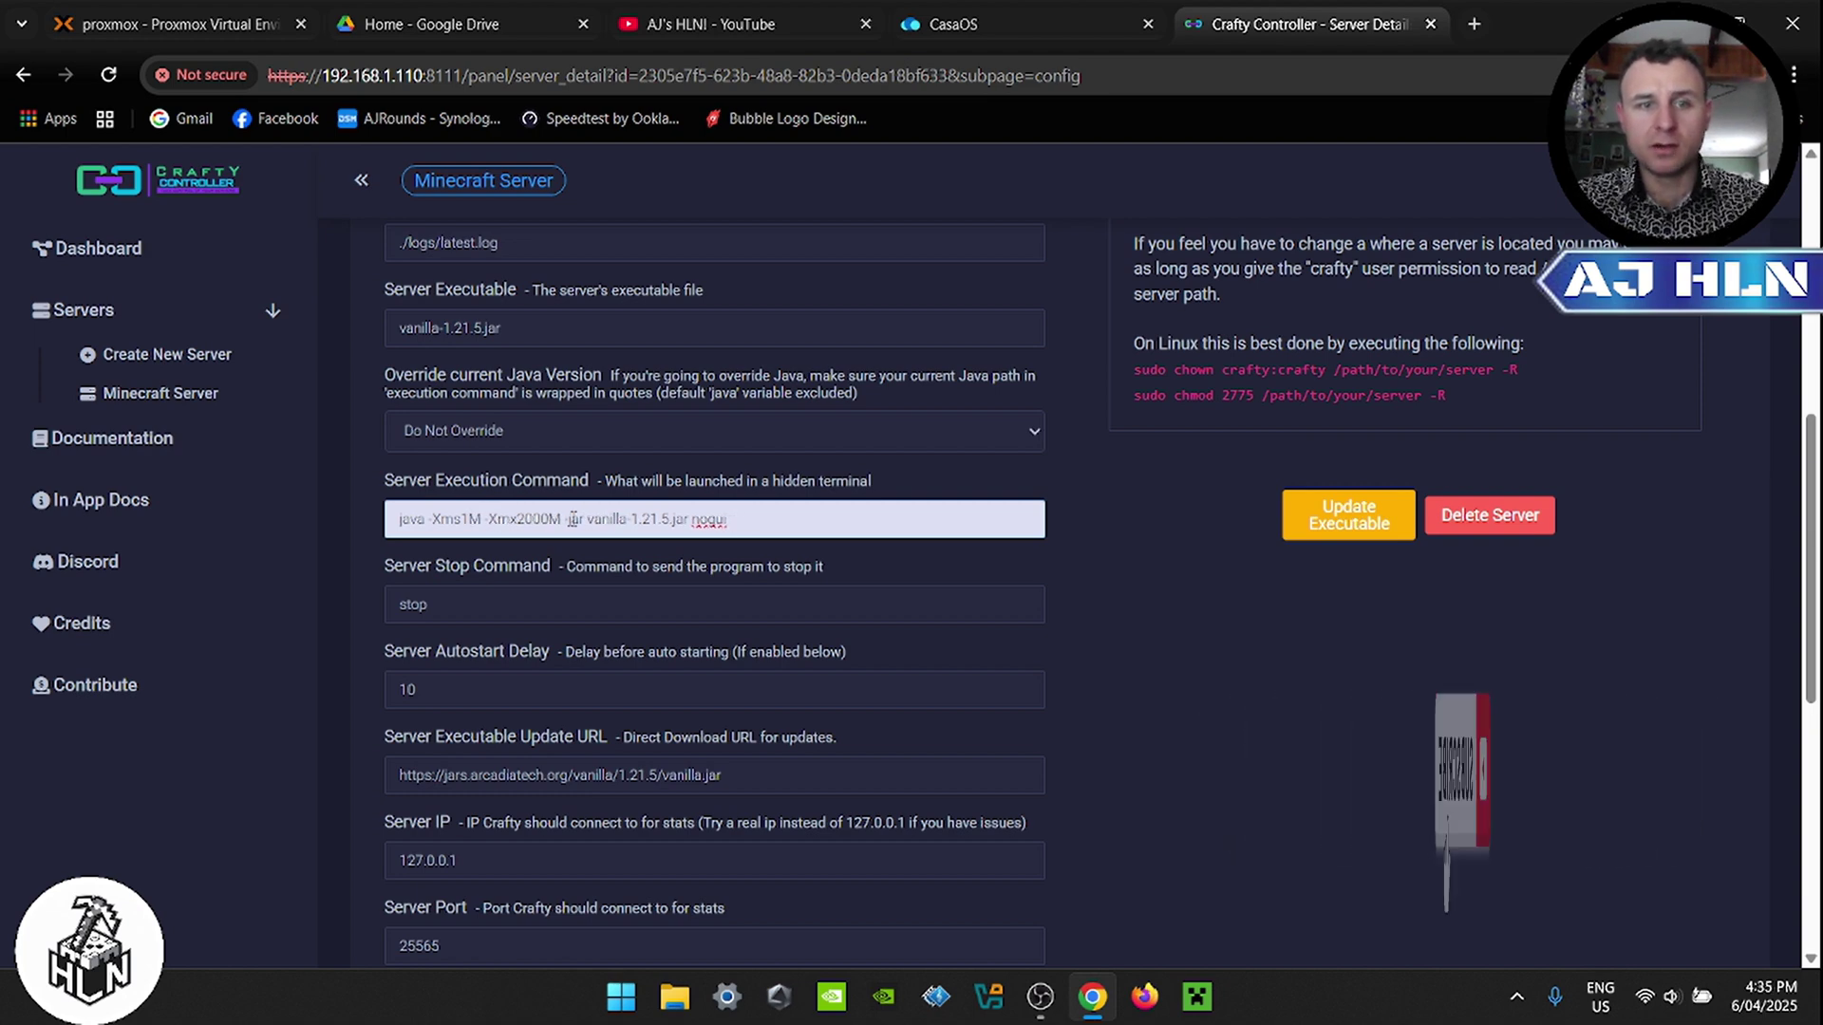
key("BackSpace")
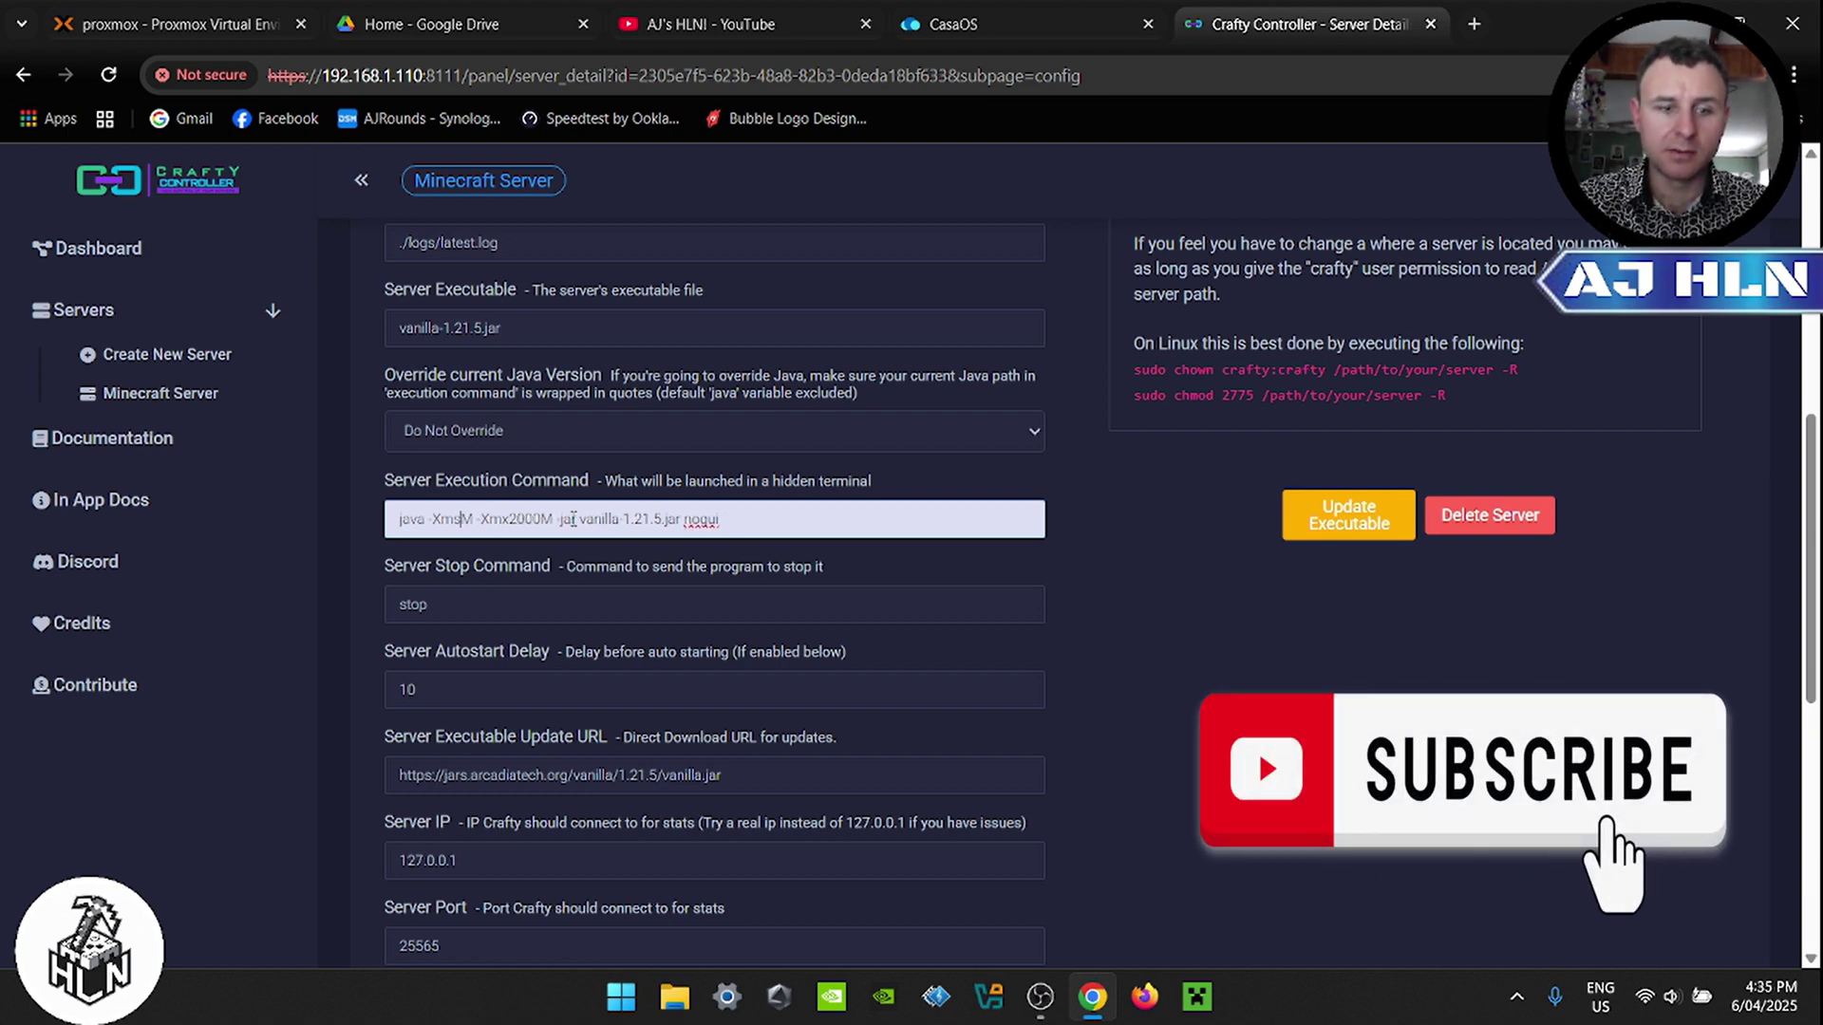
type("4096")
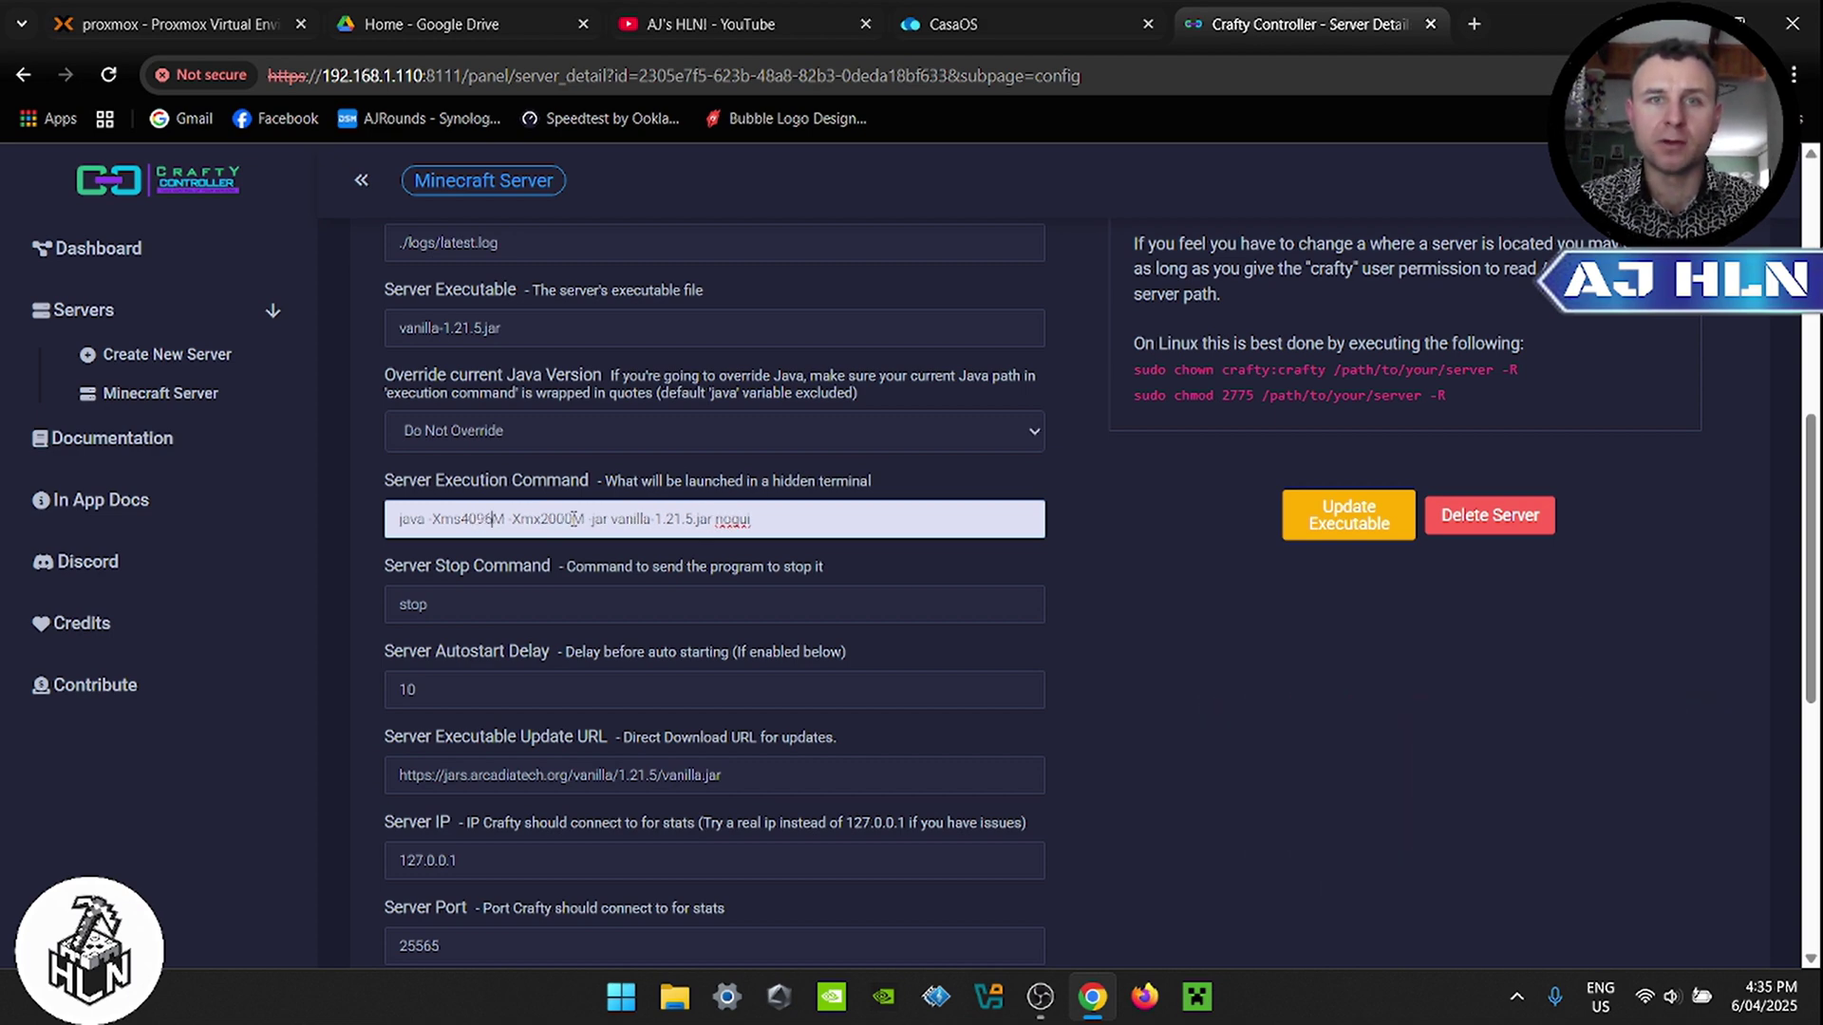
scroll(1140, 658, "down", 6)
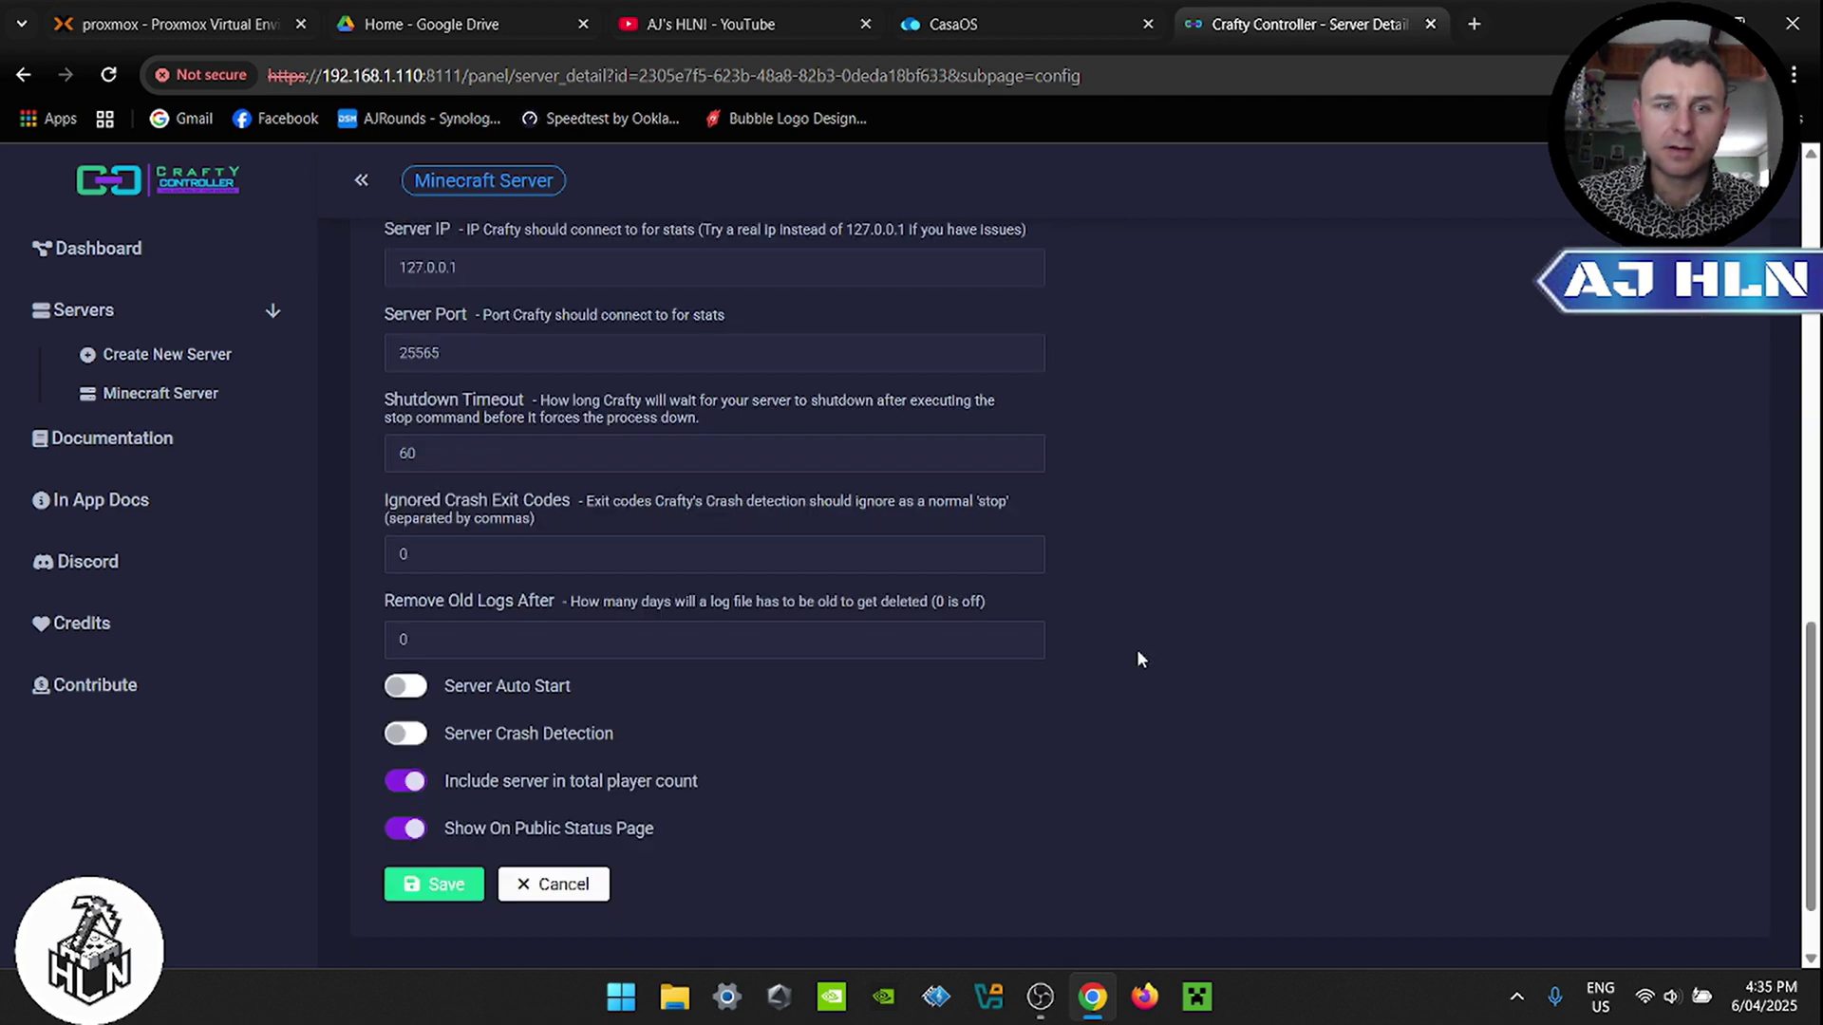
left_click(439, 888)
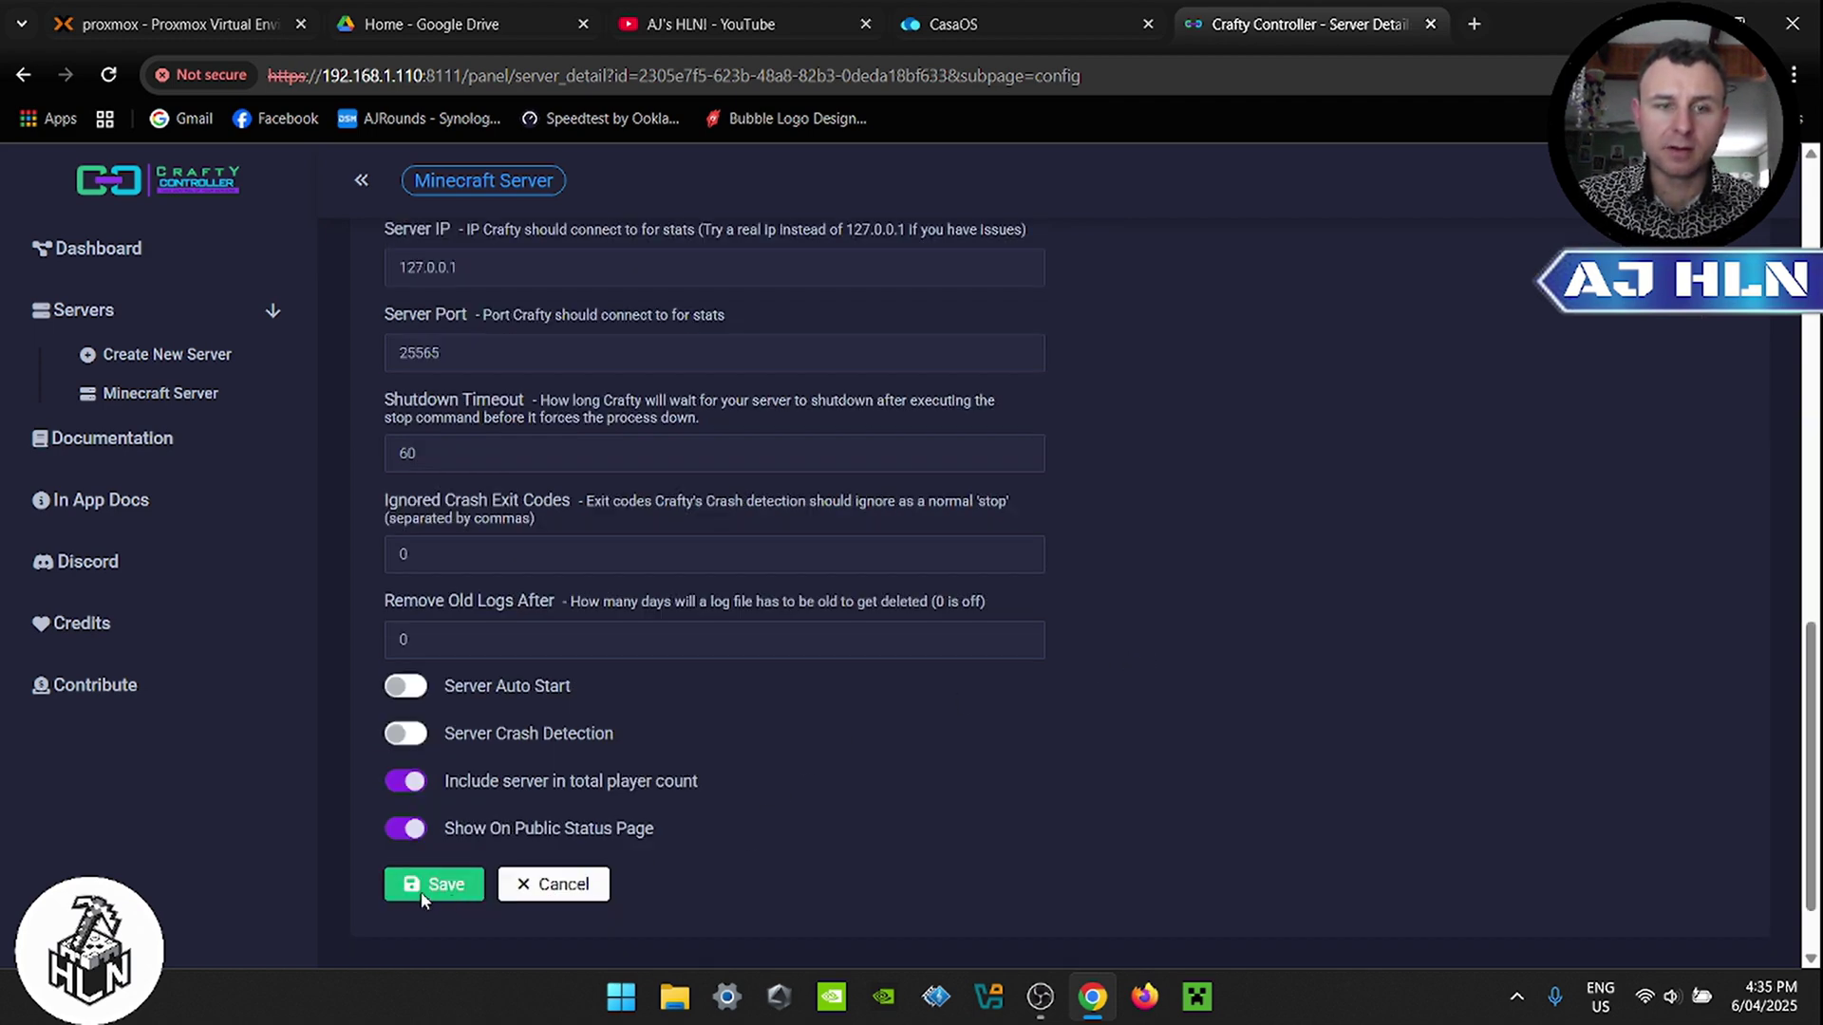
scroll(967, 684, "up", 15)
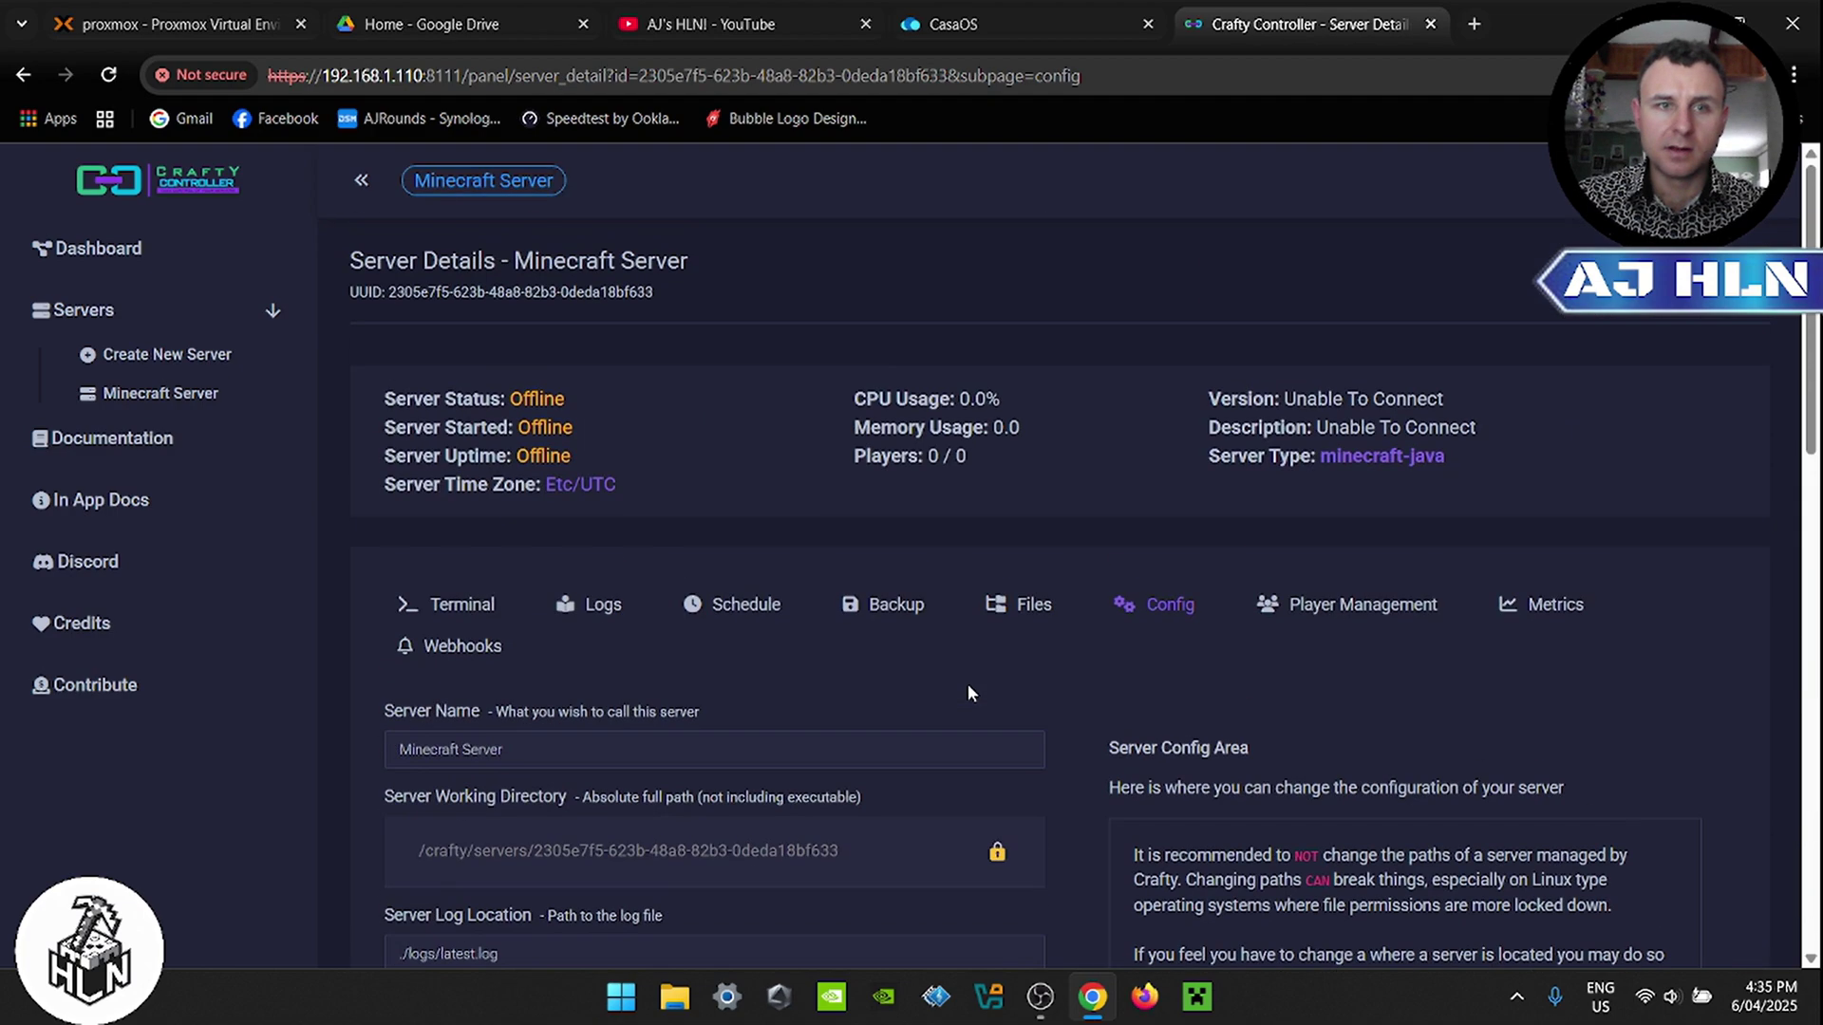
Step: Start the Minecraft Server from the Terminal tab and confirm its status shows Online
left_click(459, 606)
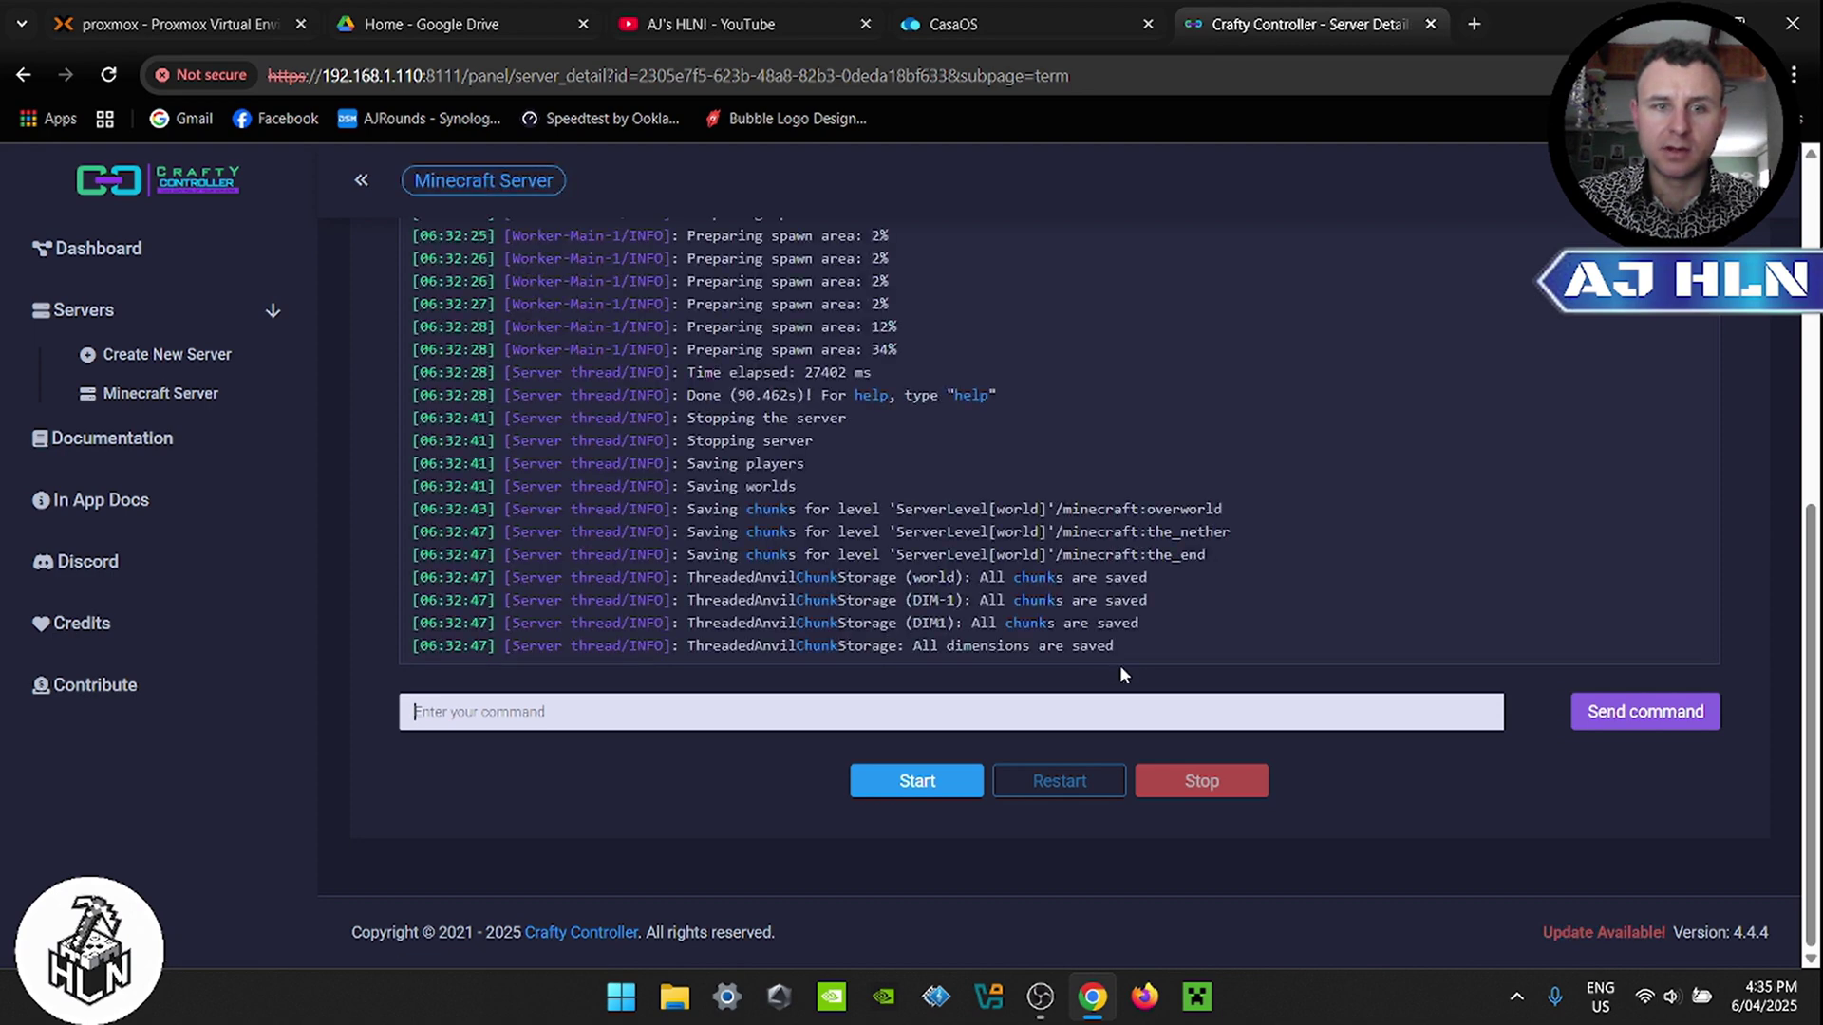
left_click(926, 784)
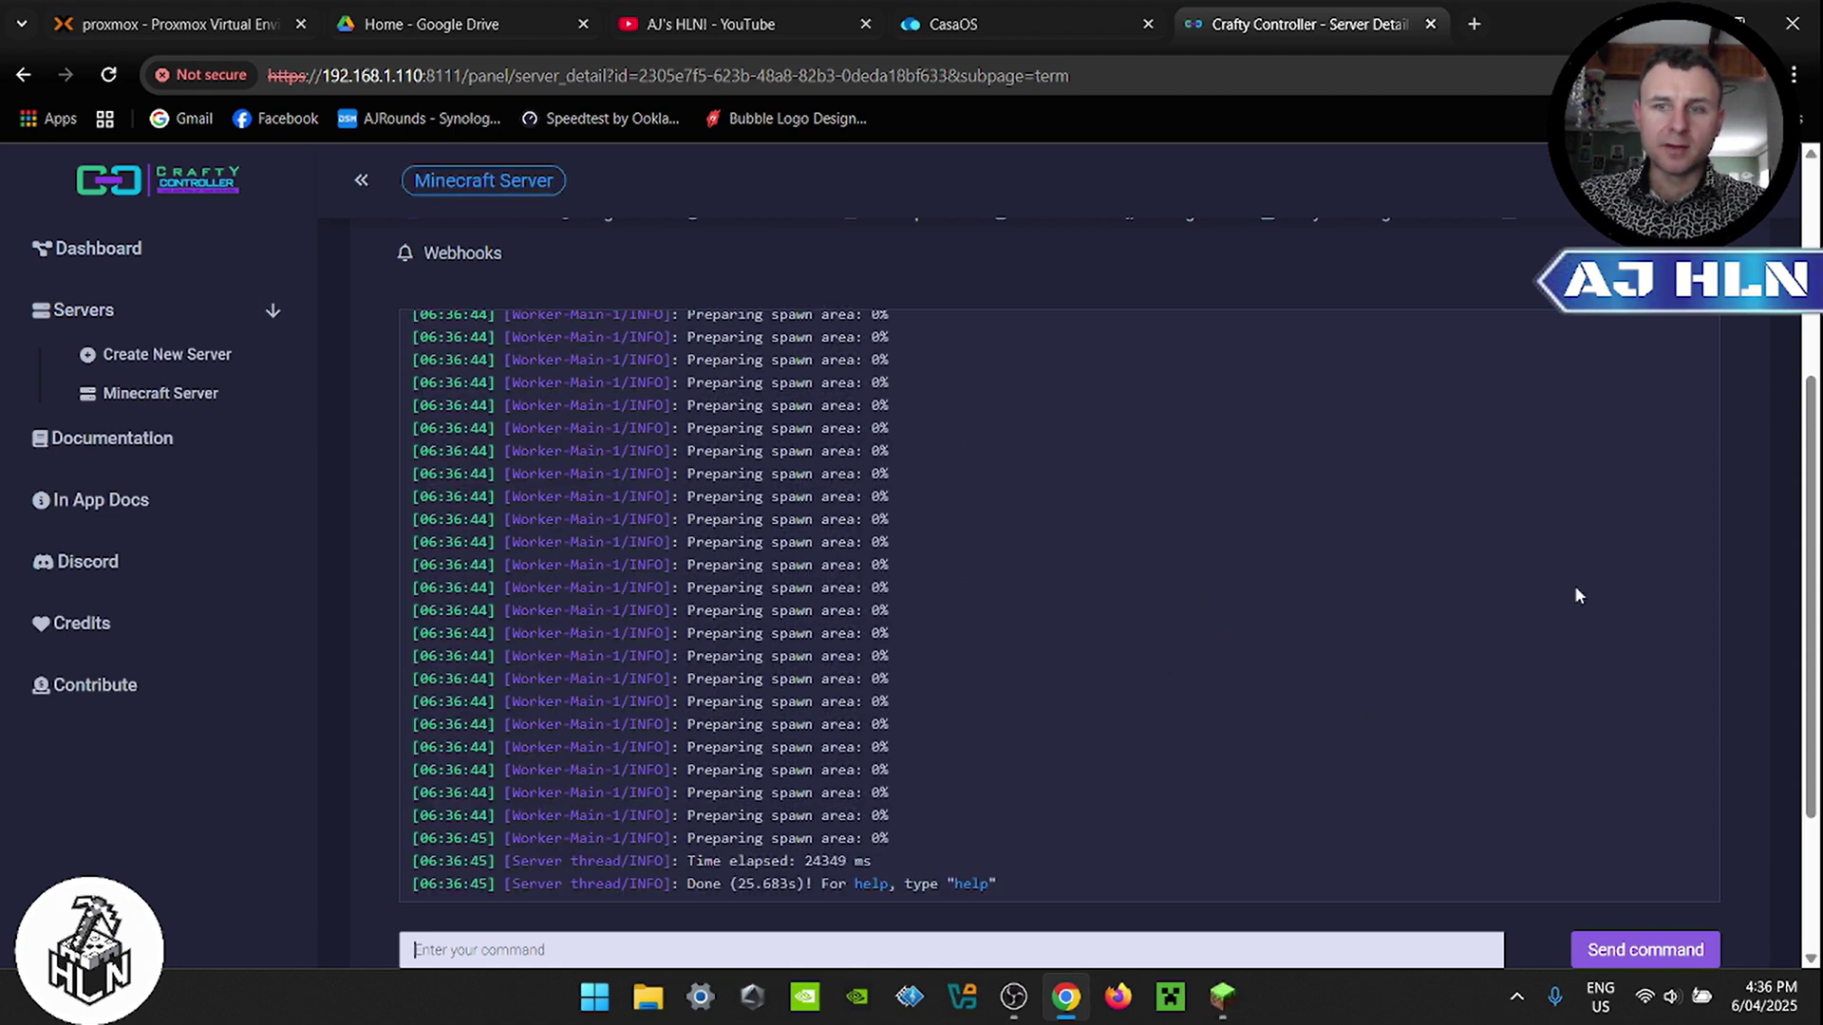
scroll(929, 552, "up", 4)
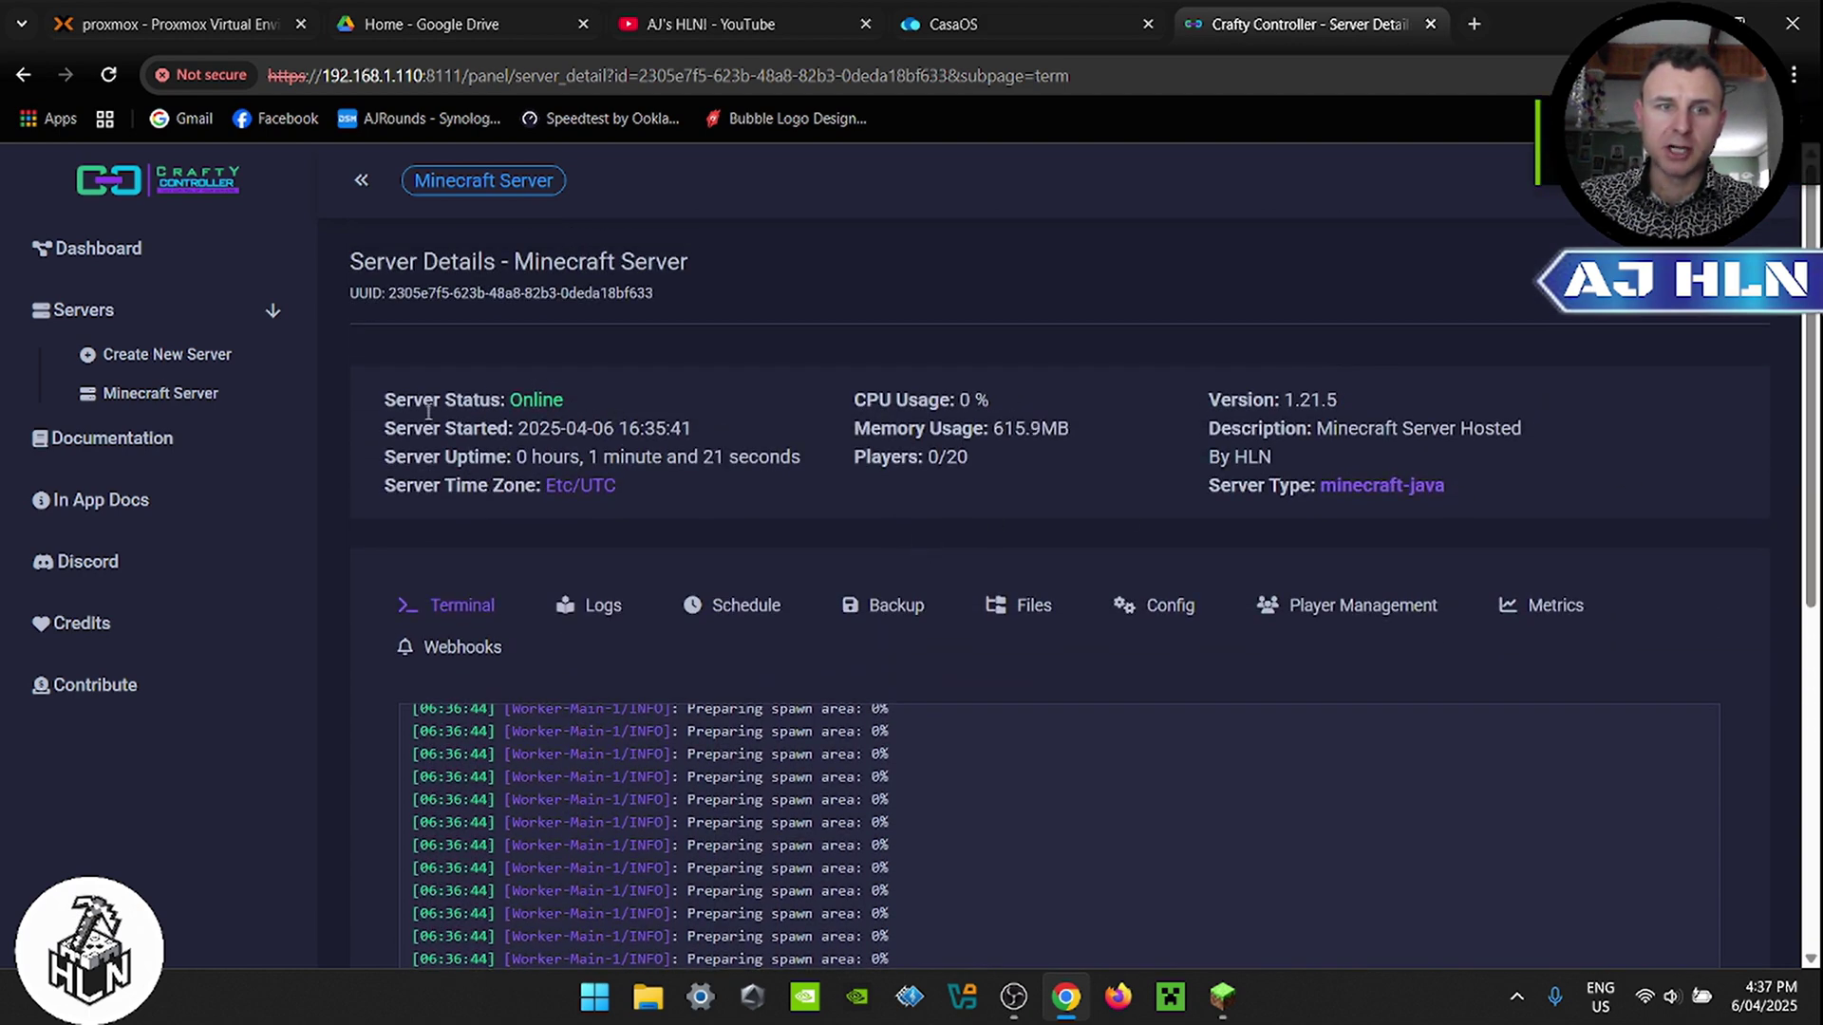
left_click_drag(505, 399, 611, 398)
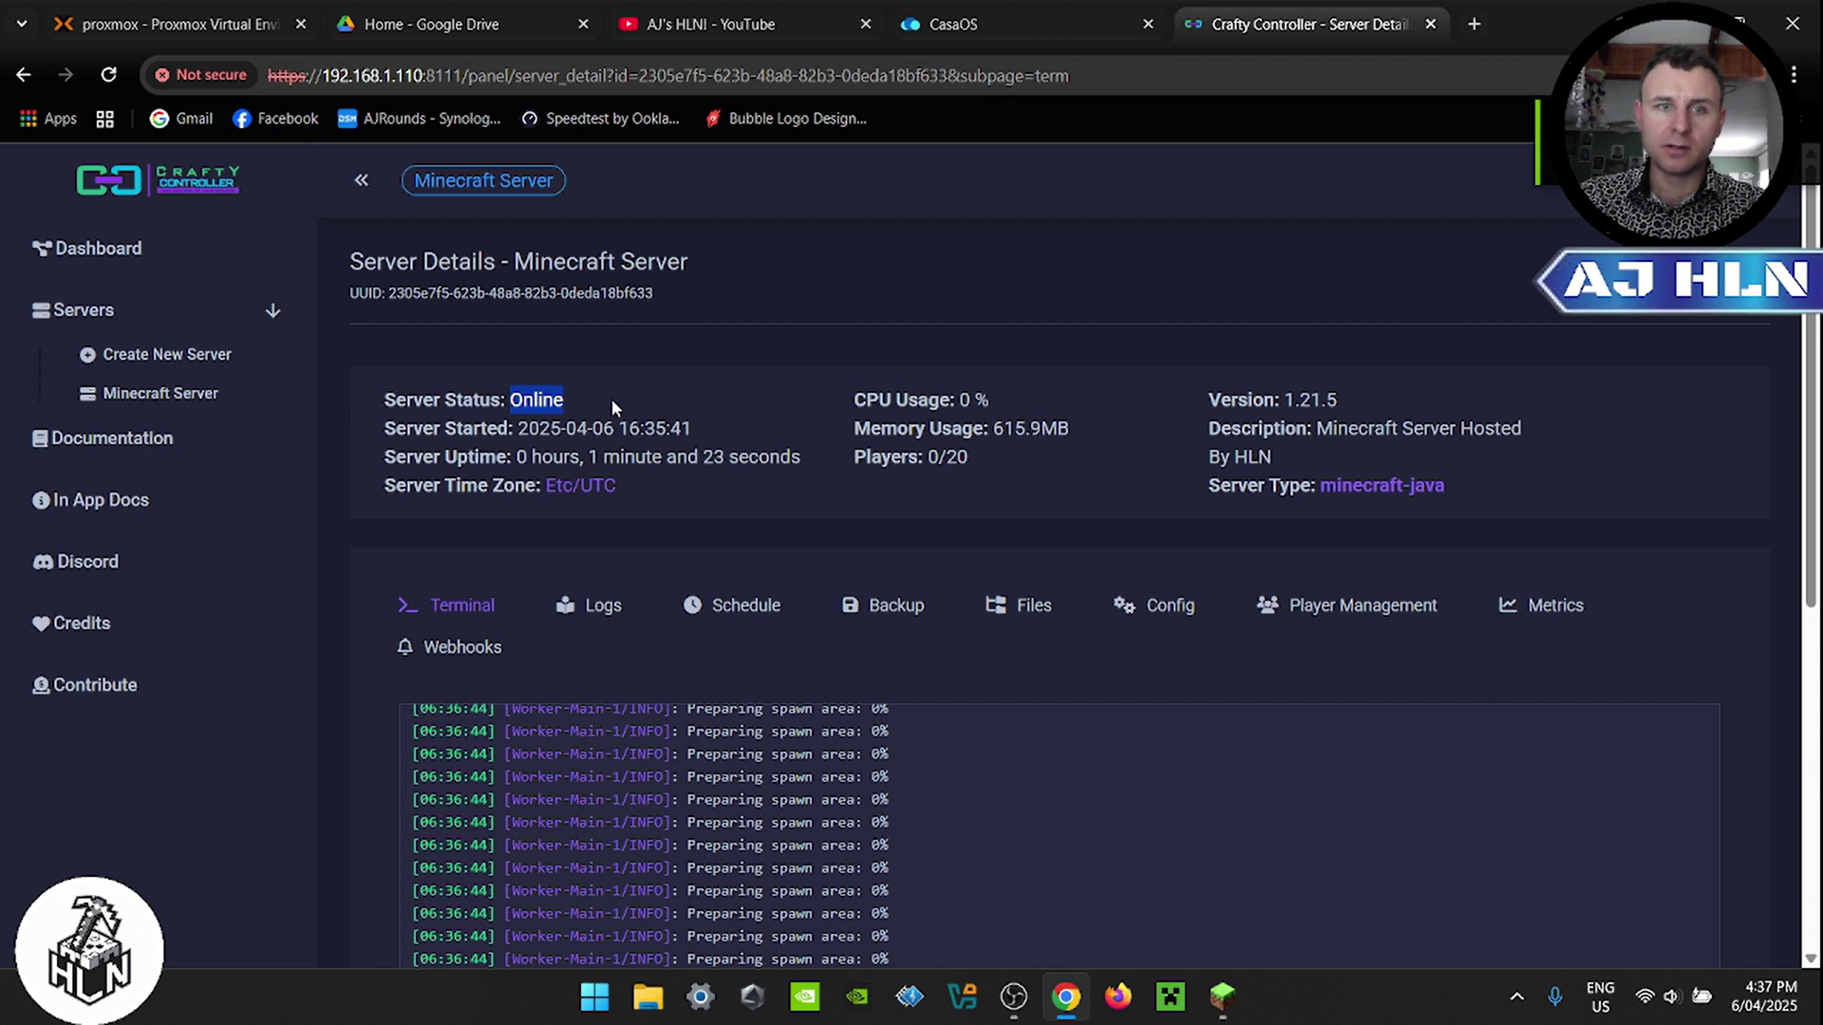
left_click(625, 395)
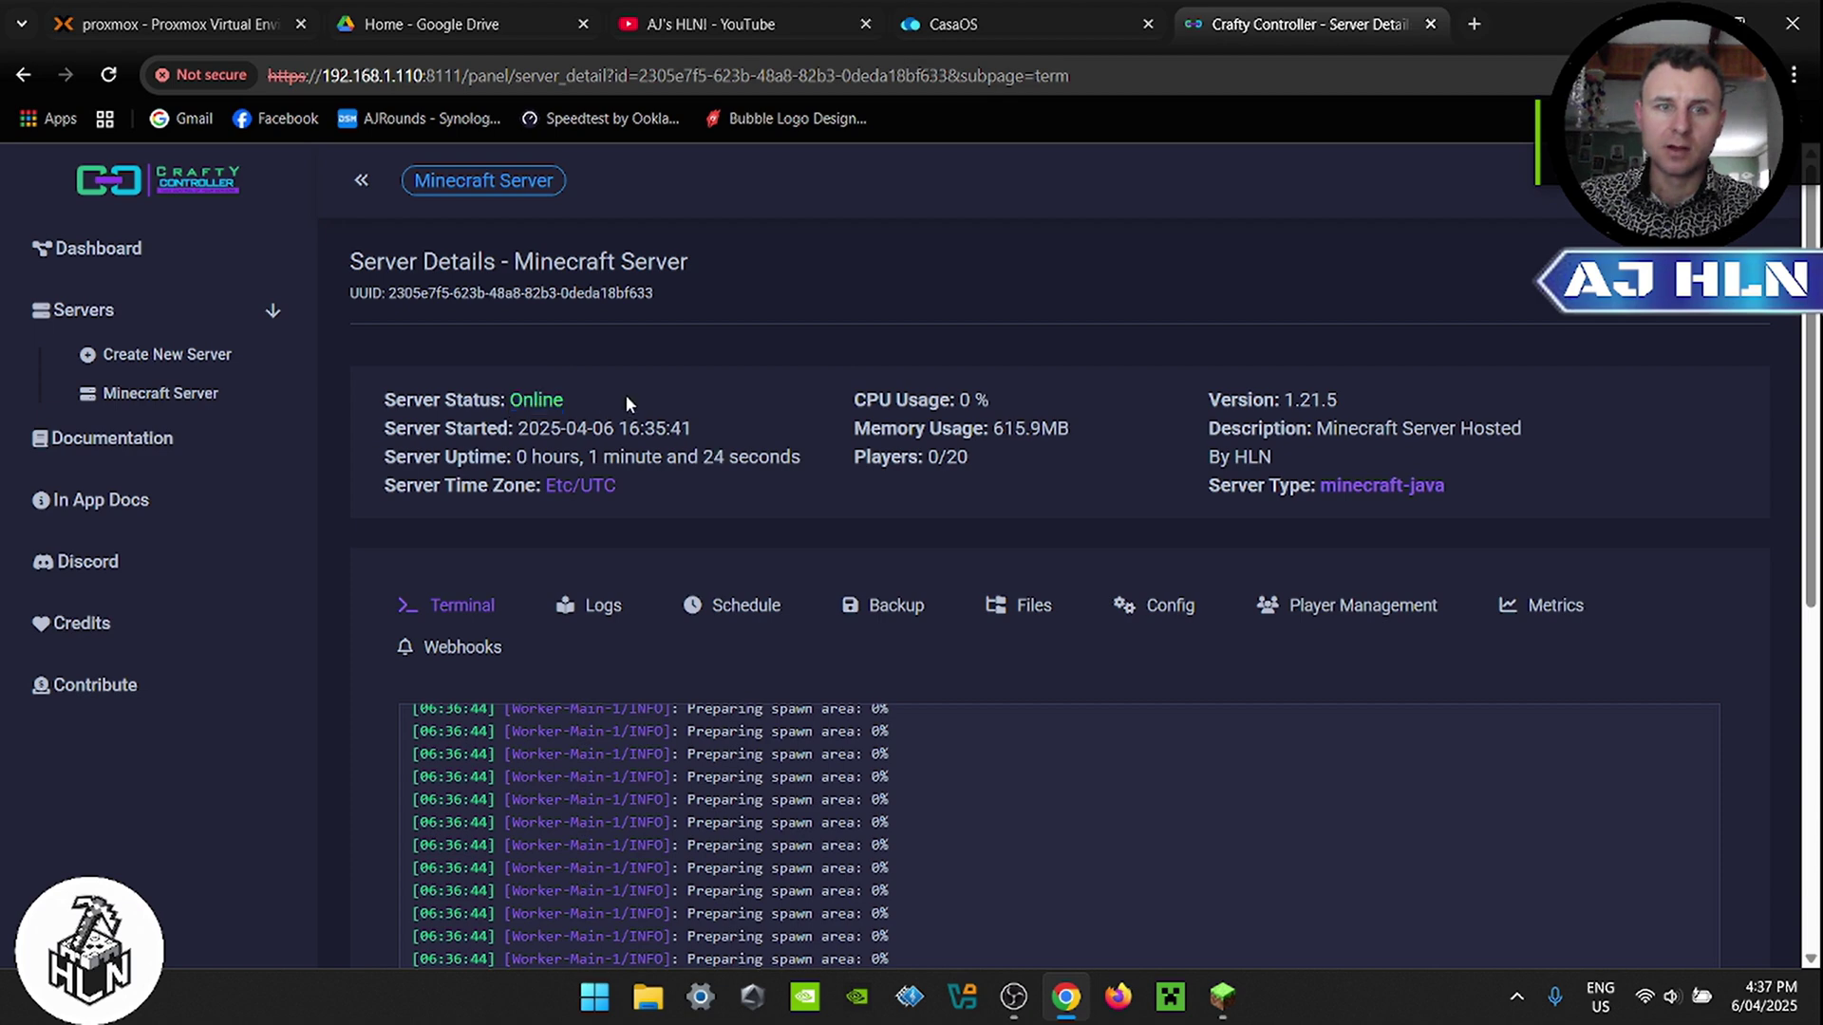
left_click(1222, 997)
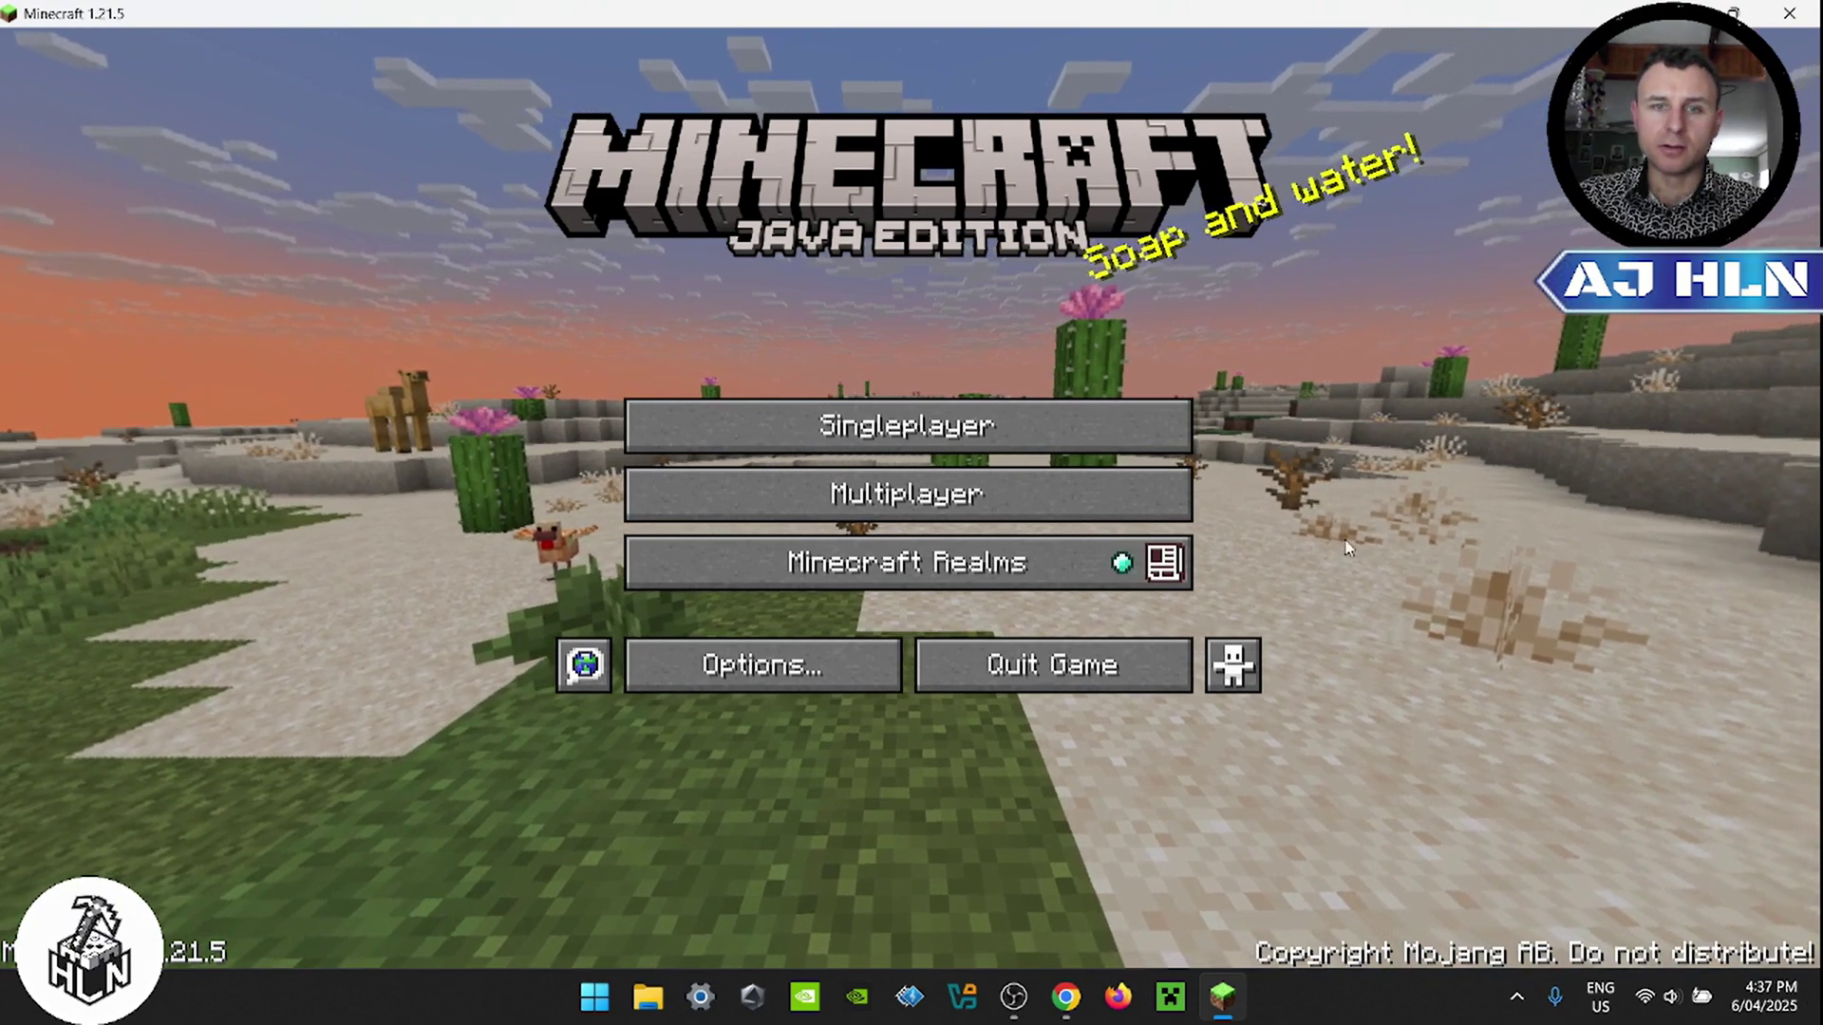
Step: Add a multiplayer server entry with address 192.168.1.110:25565, checking the address in the browser
left_click(969, 503)
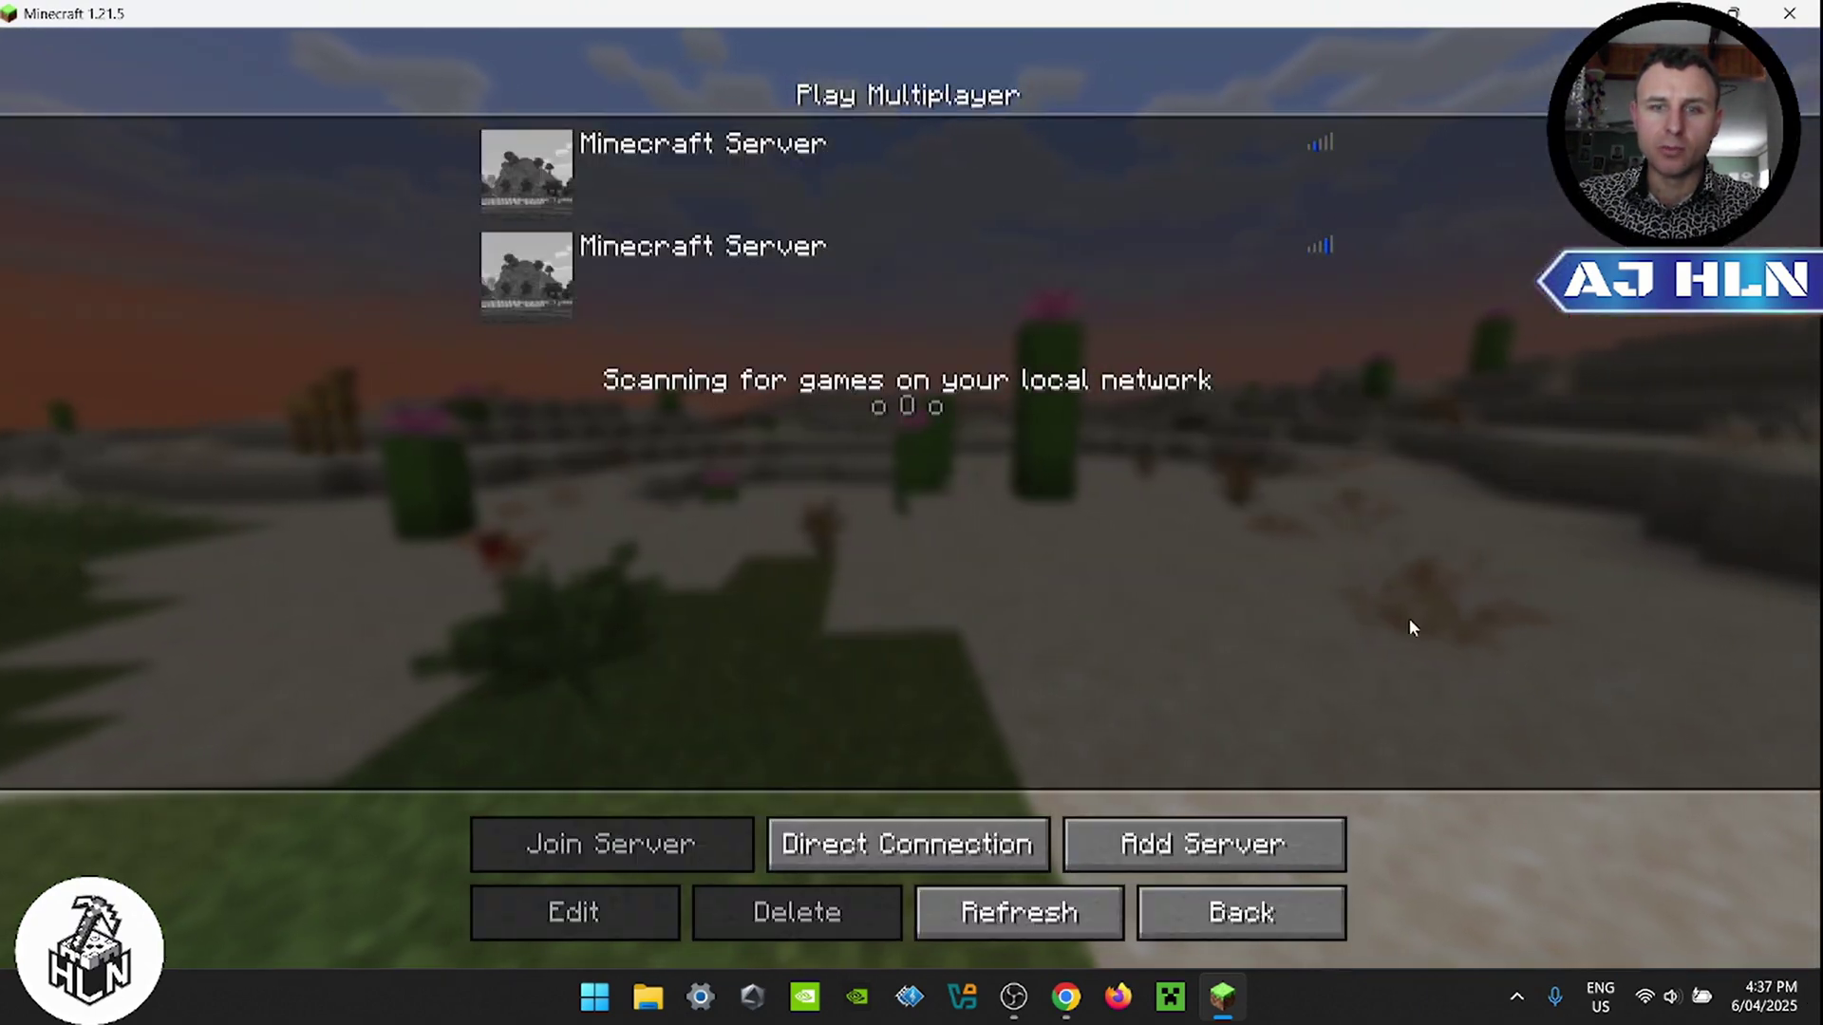
left_click(1130, 848)
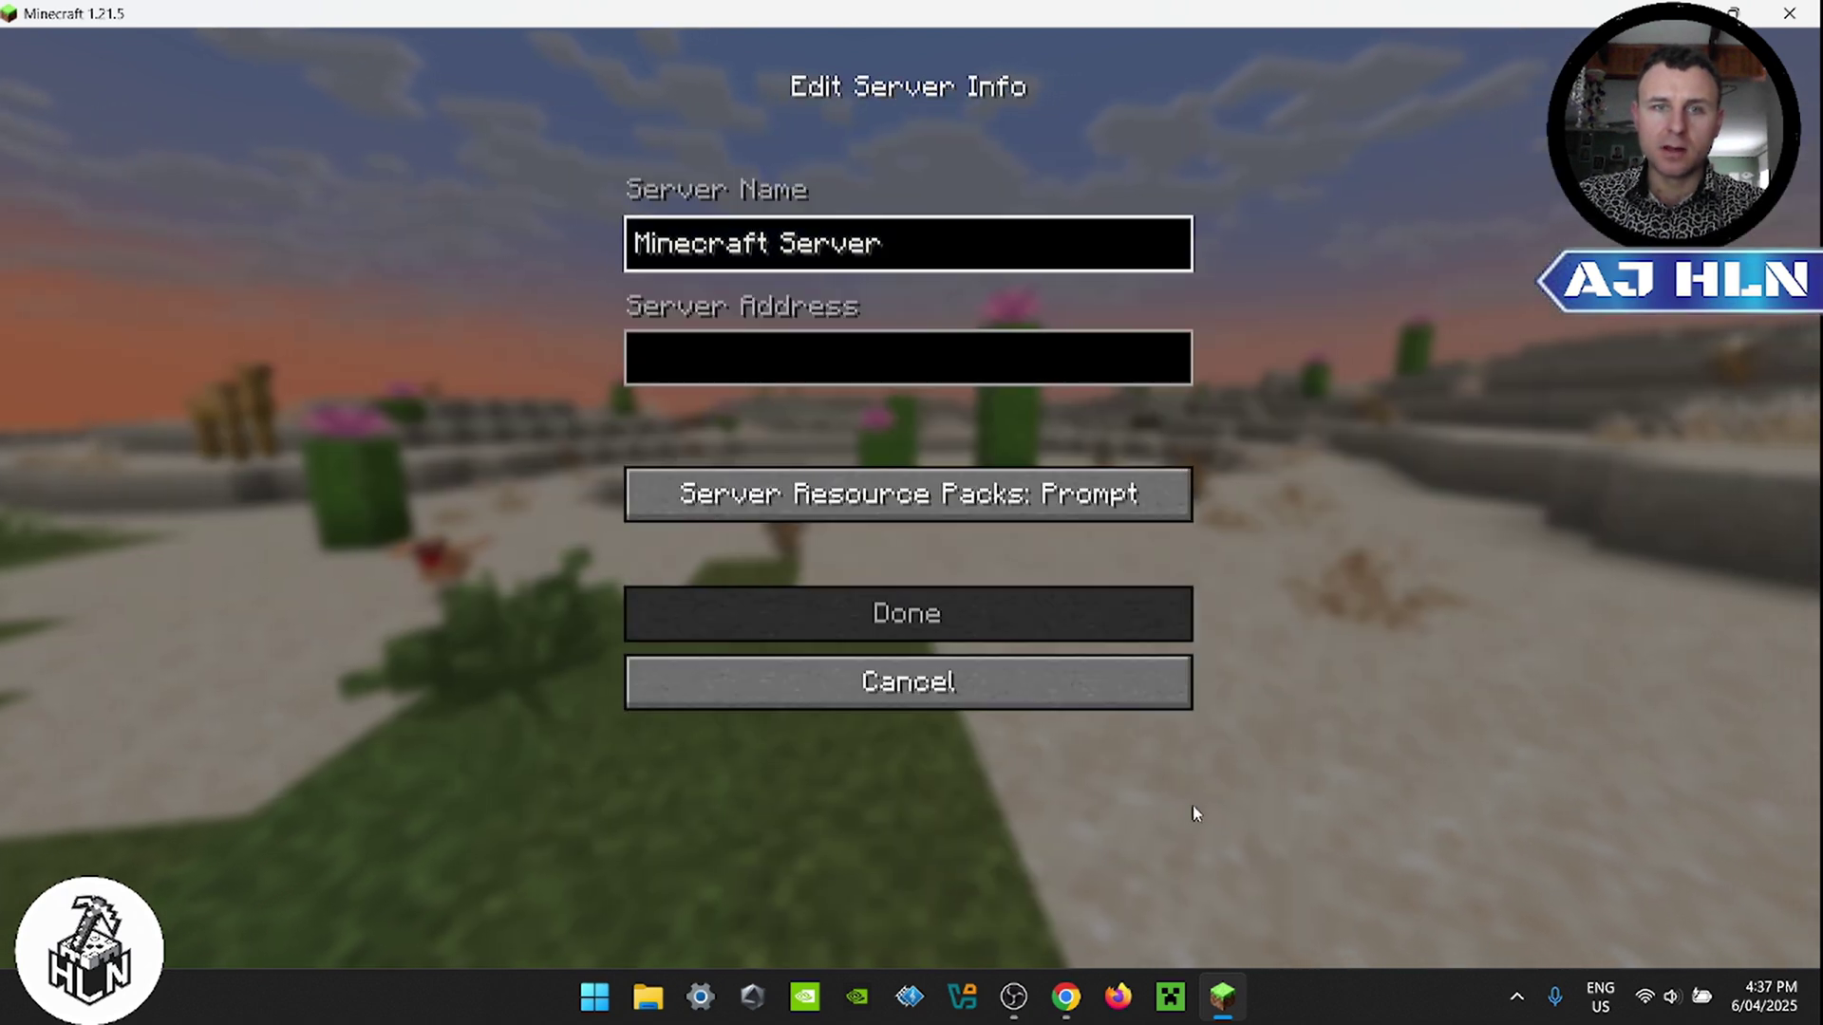
left_click(742, 371)
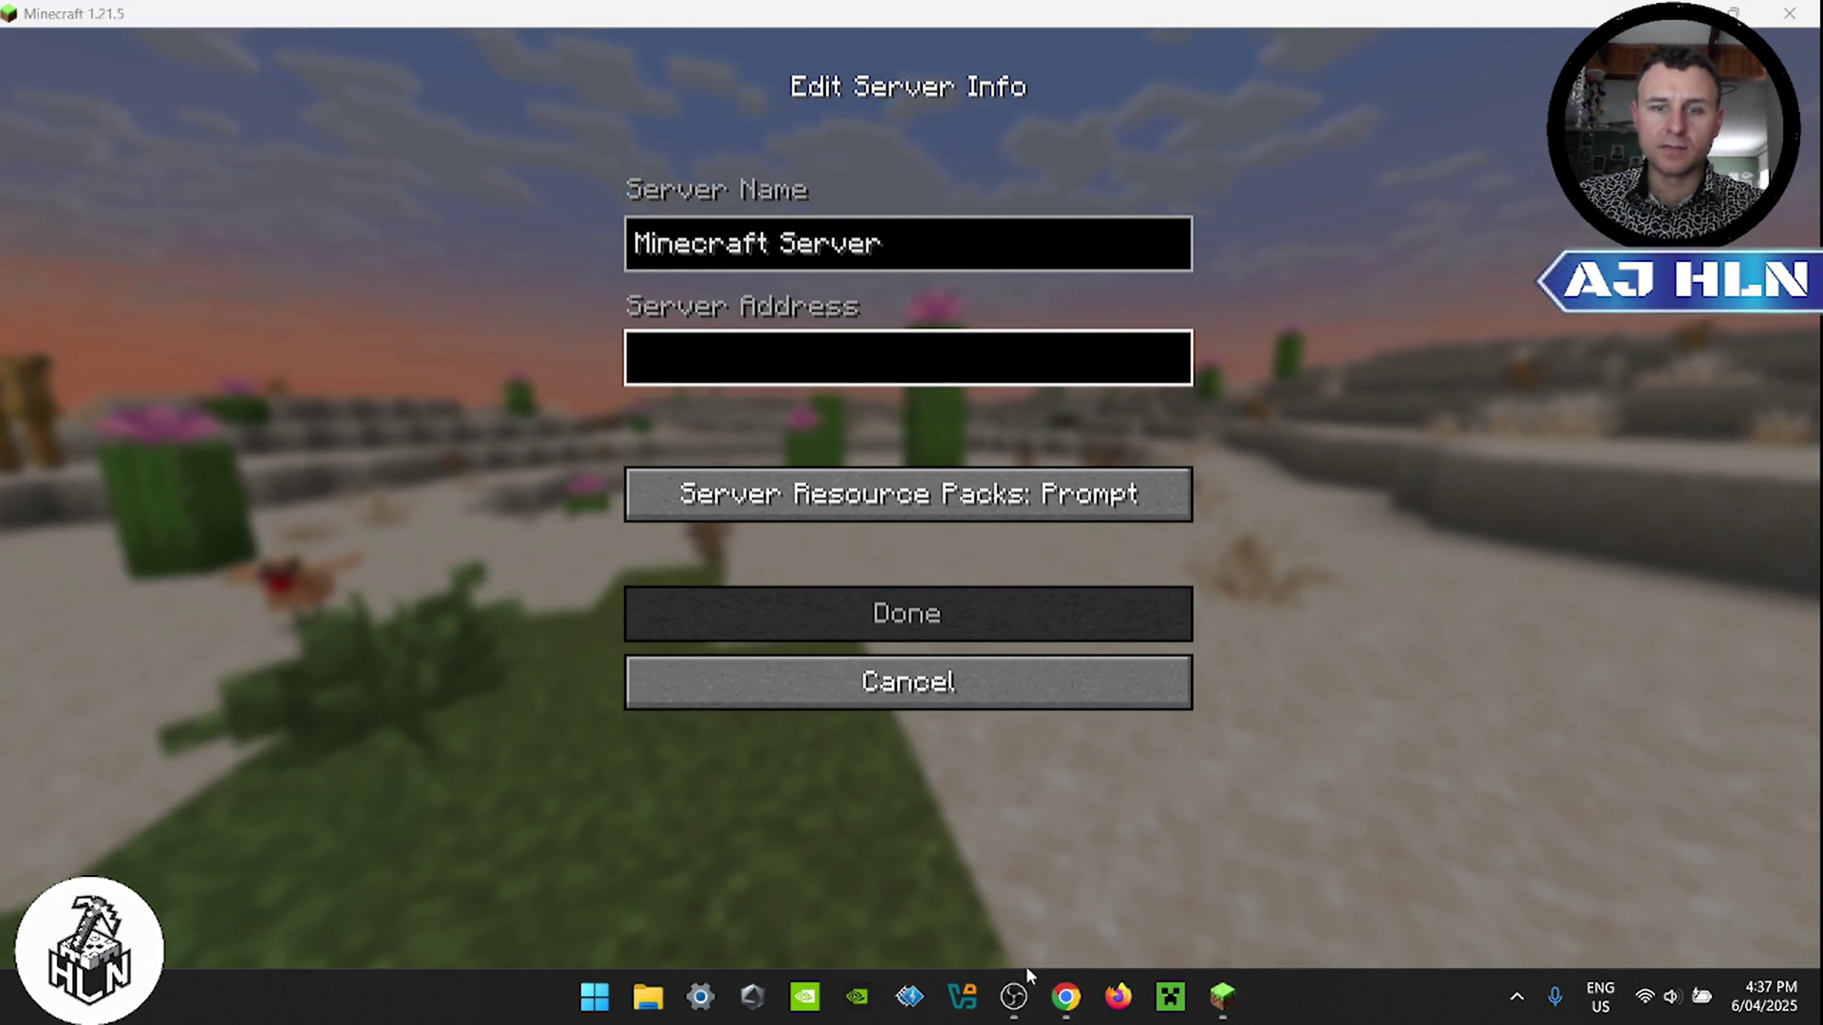
left_click(1067, 997)
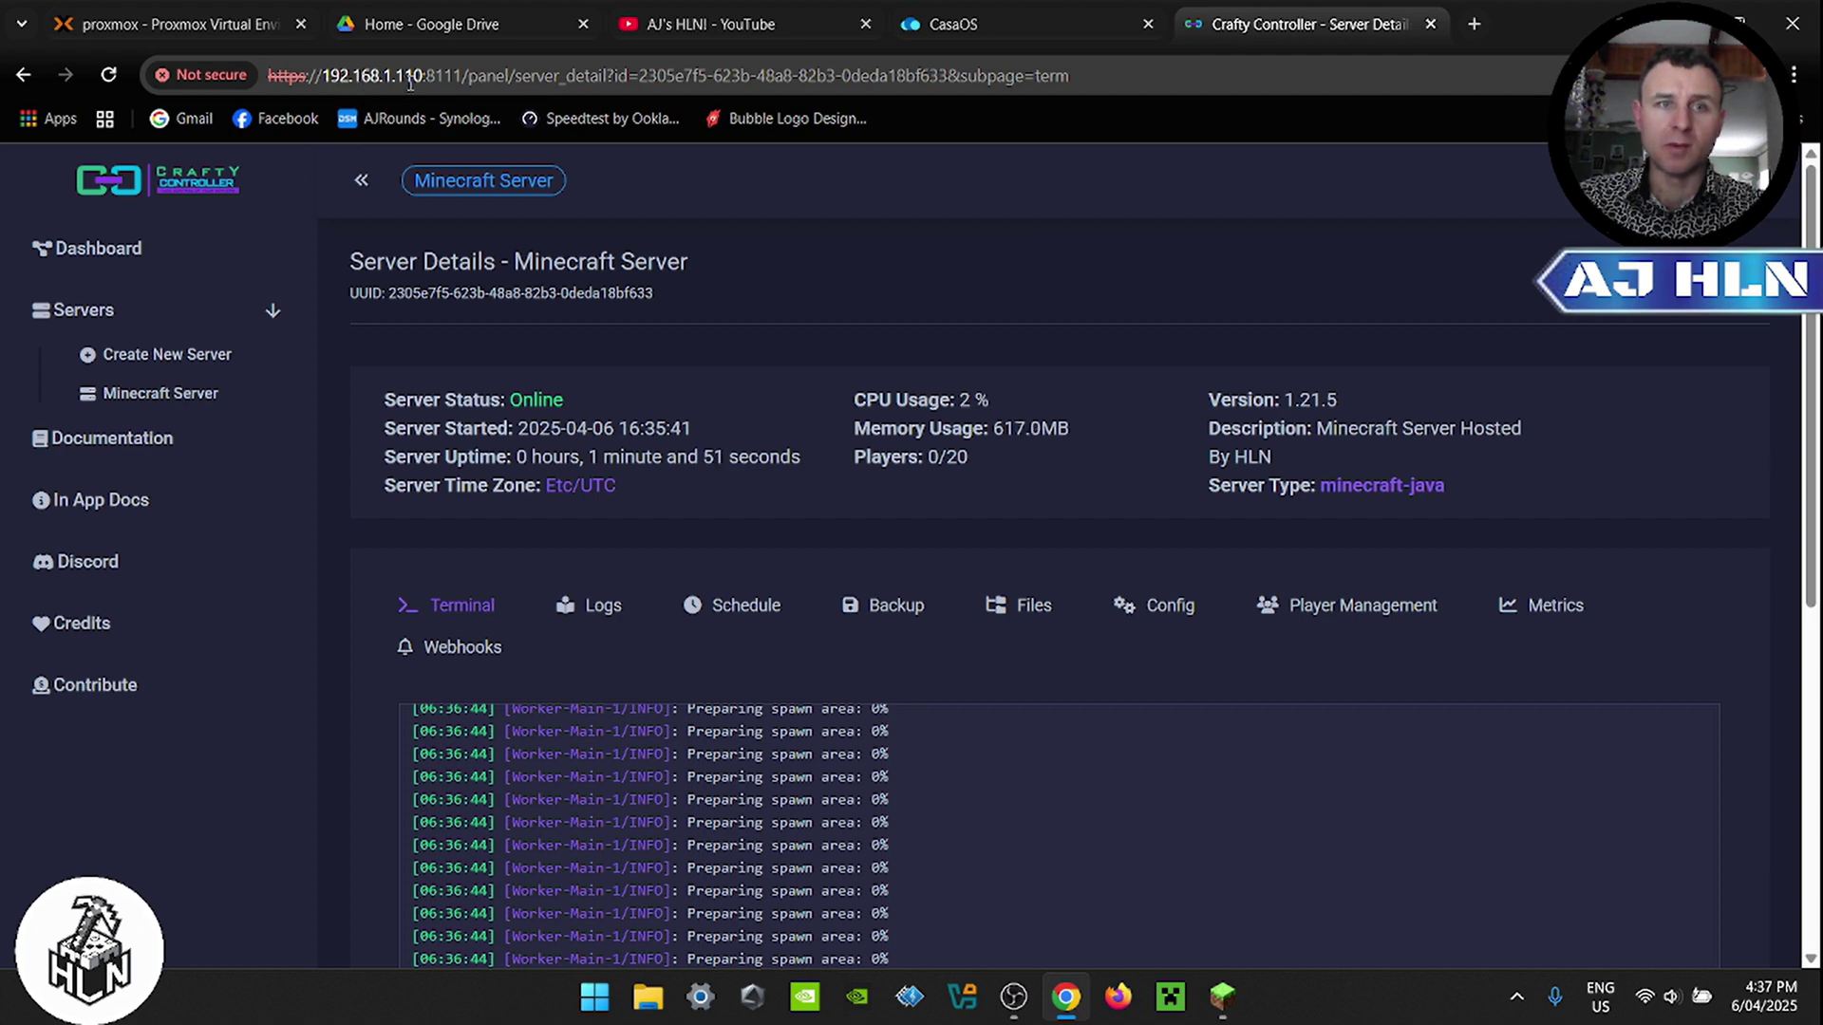
left_click(1222, 997)
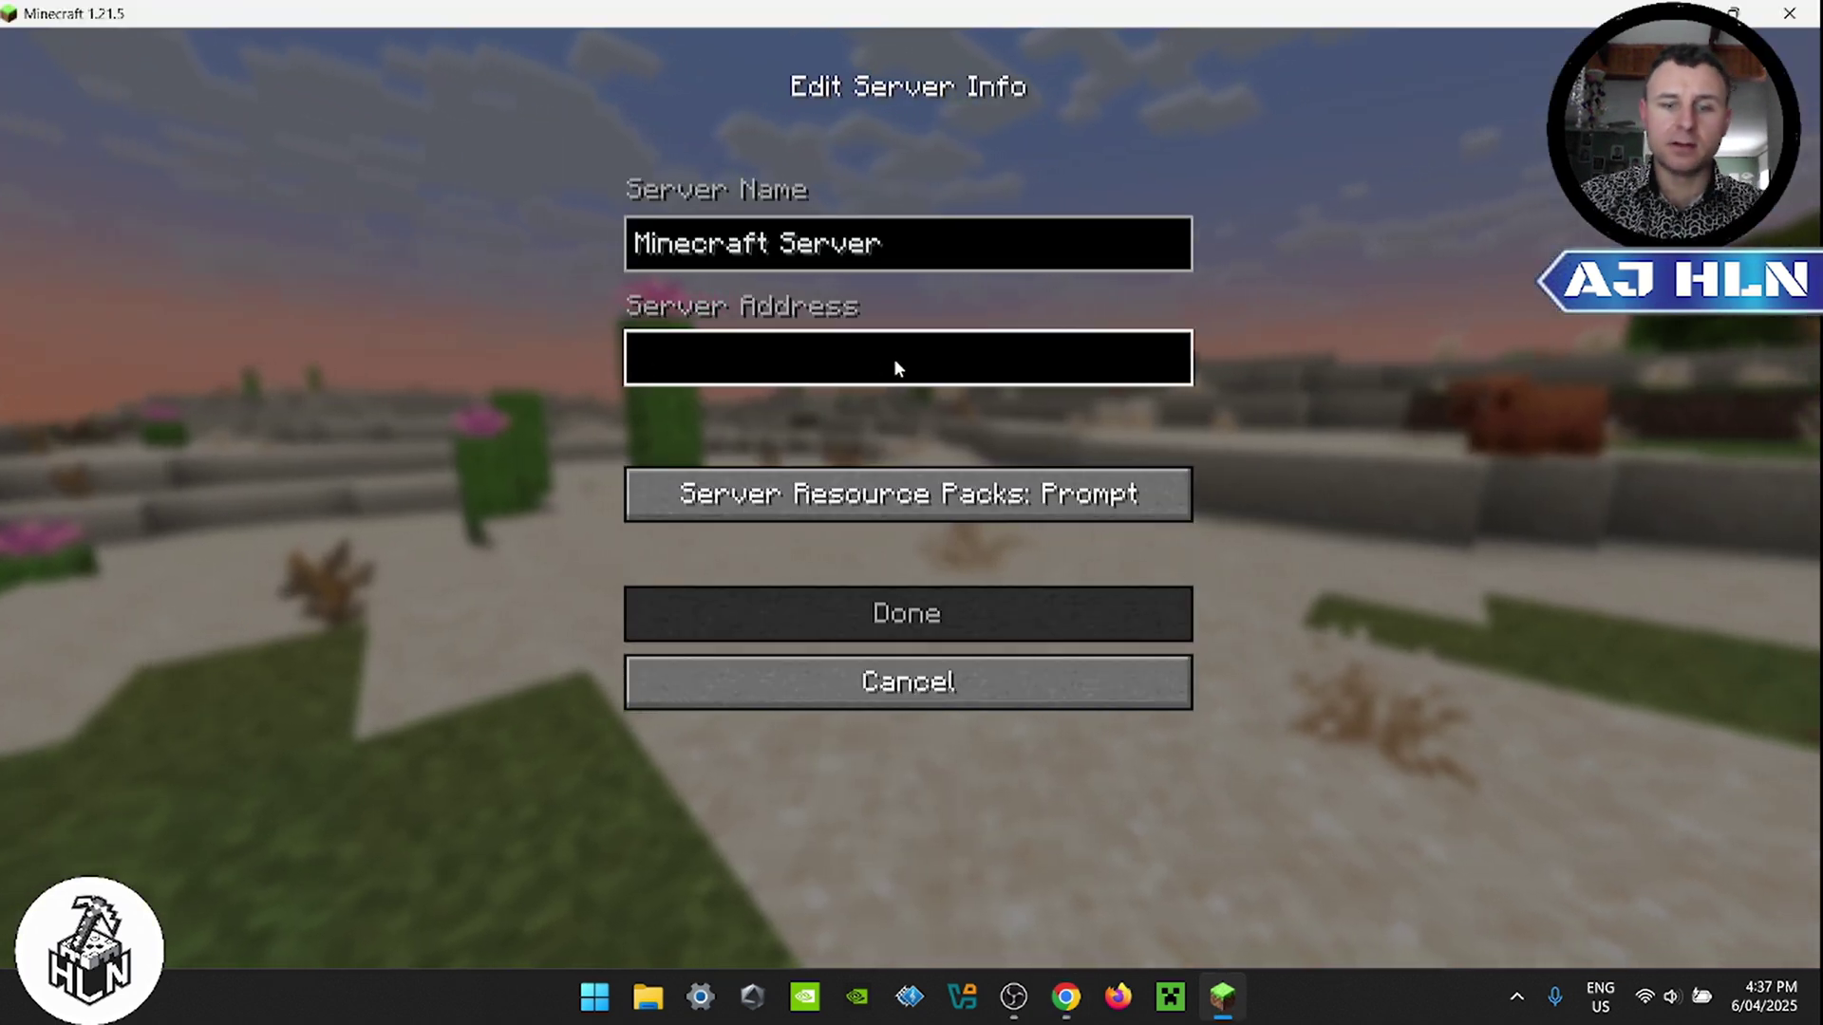
type("192.168")
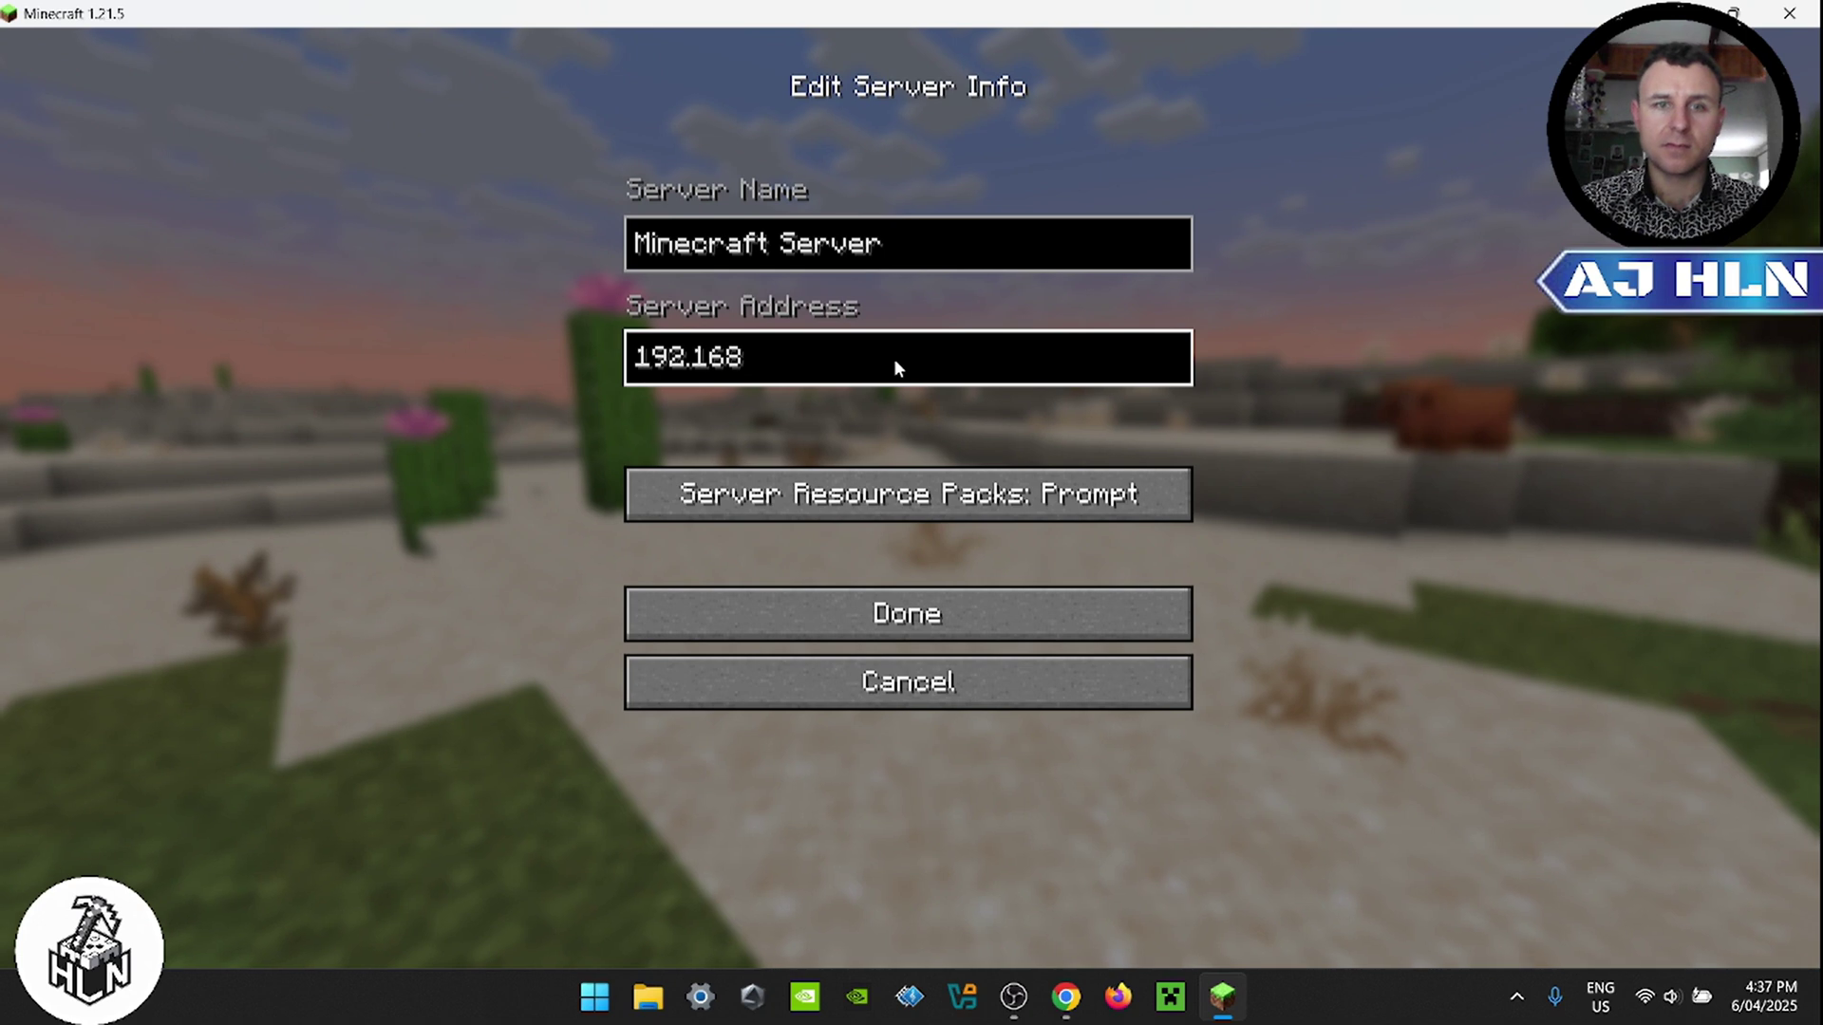
type(".1.110")
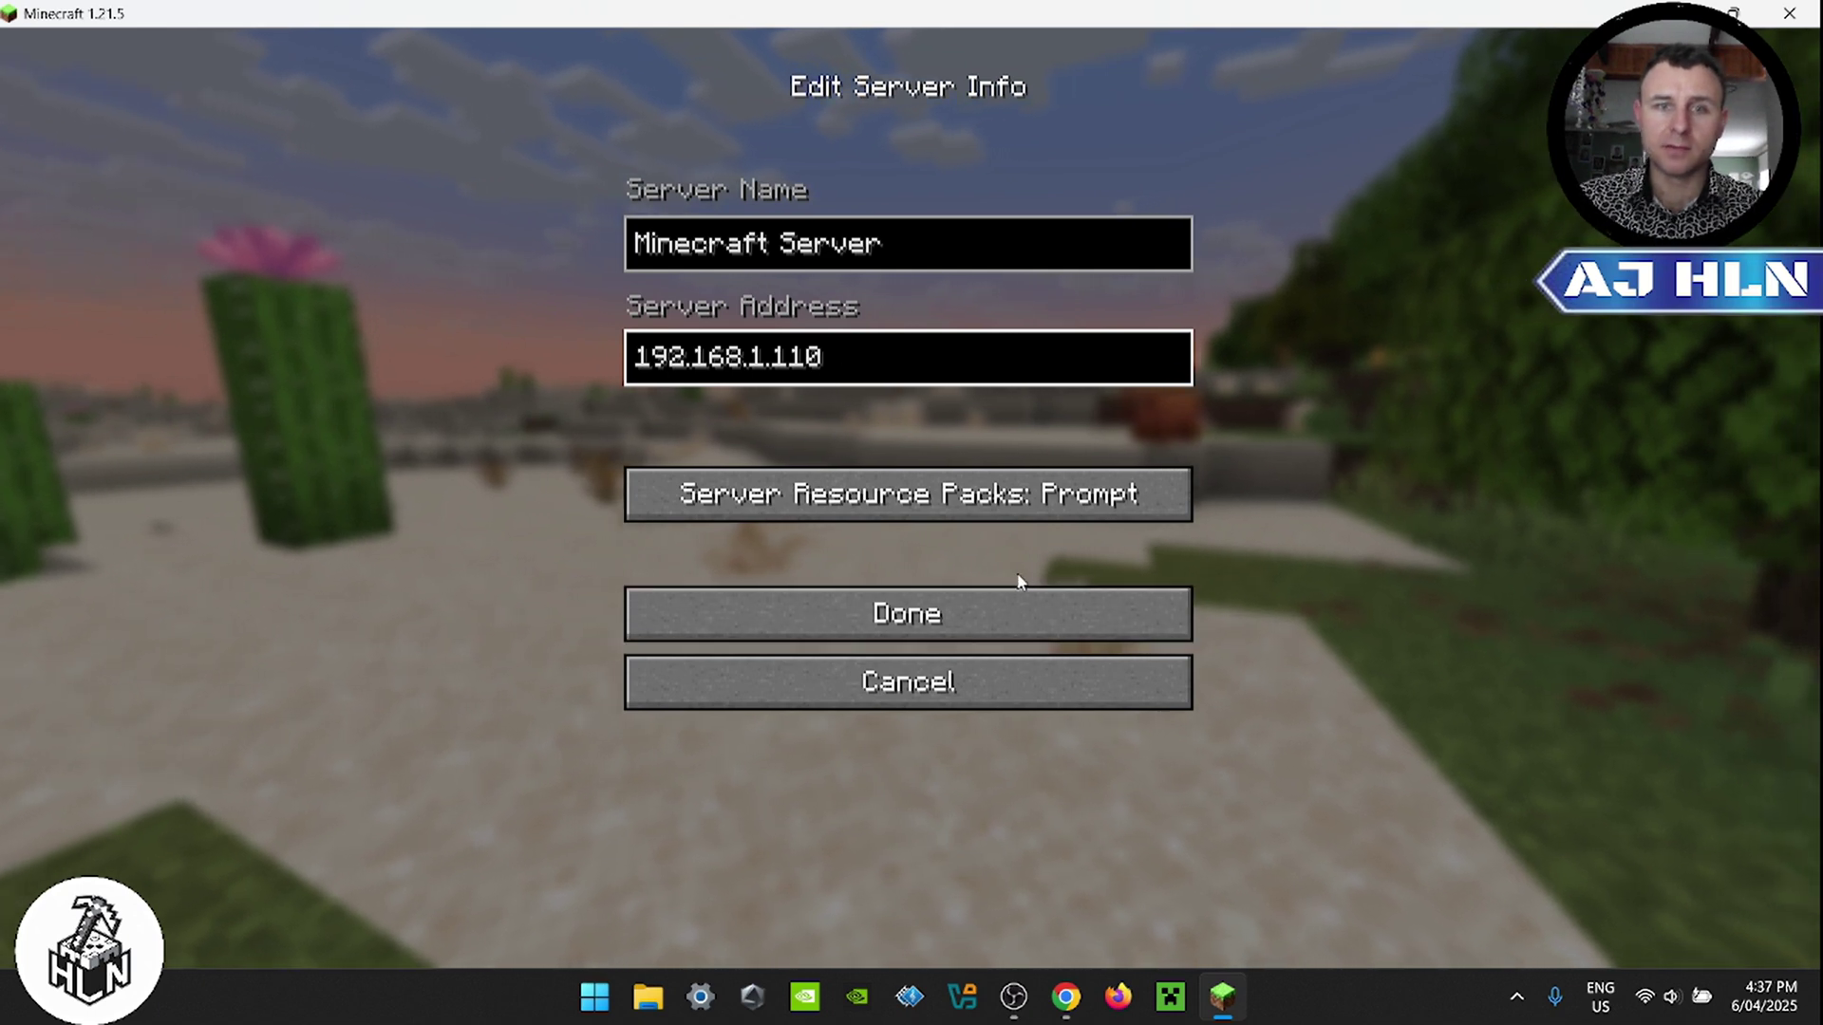
type(":2")
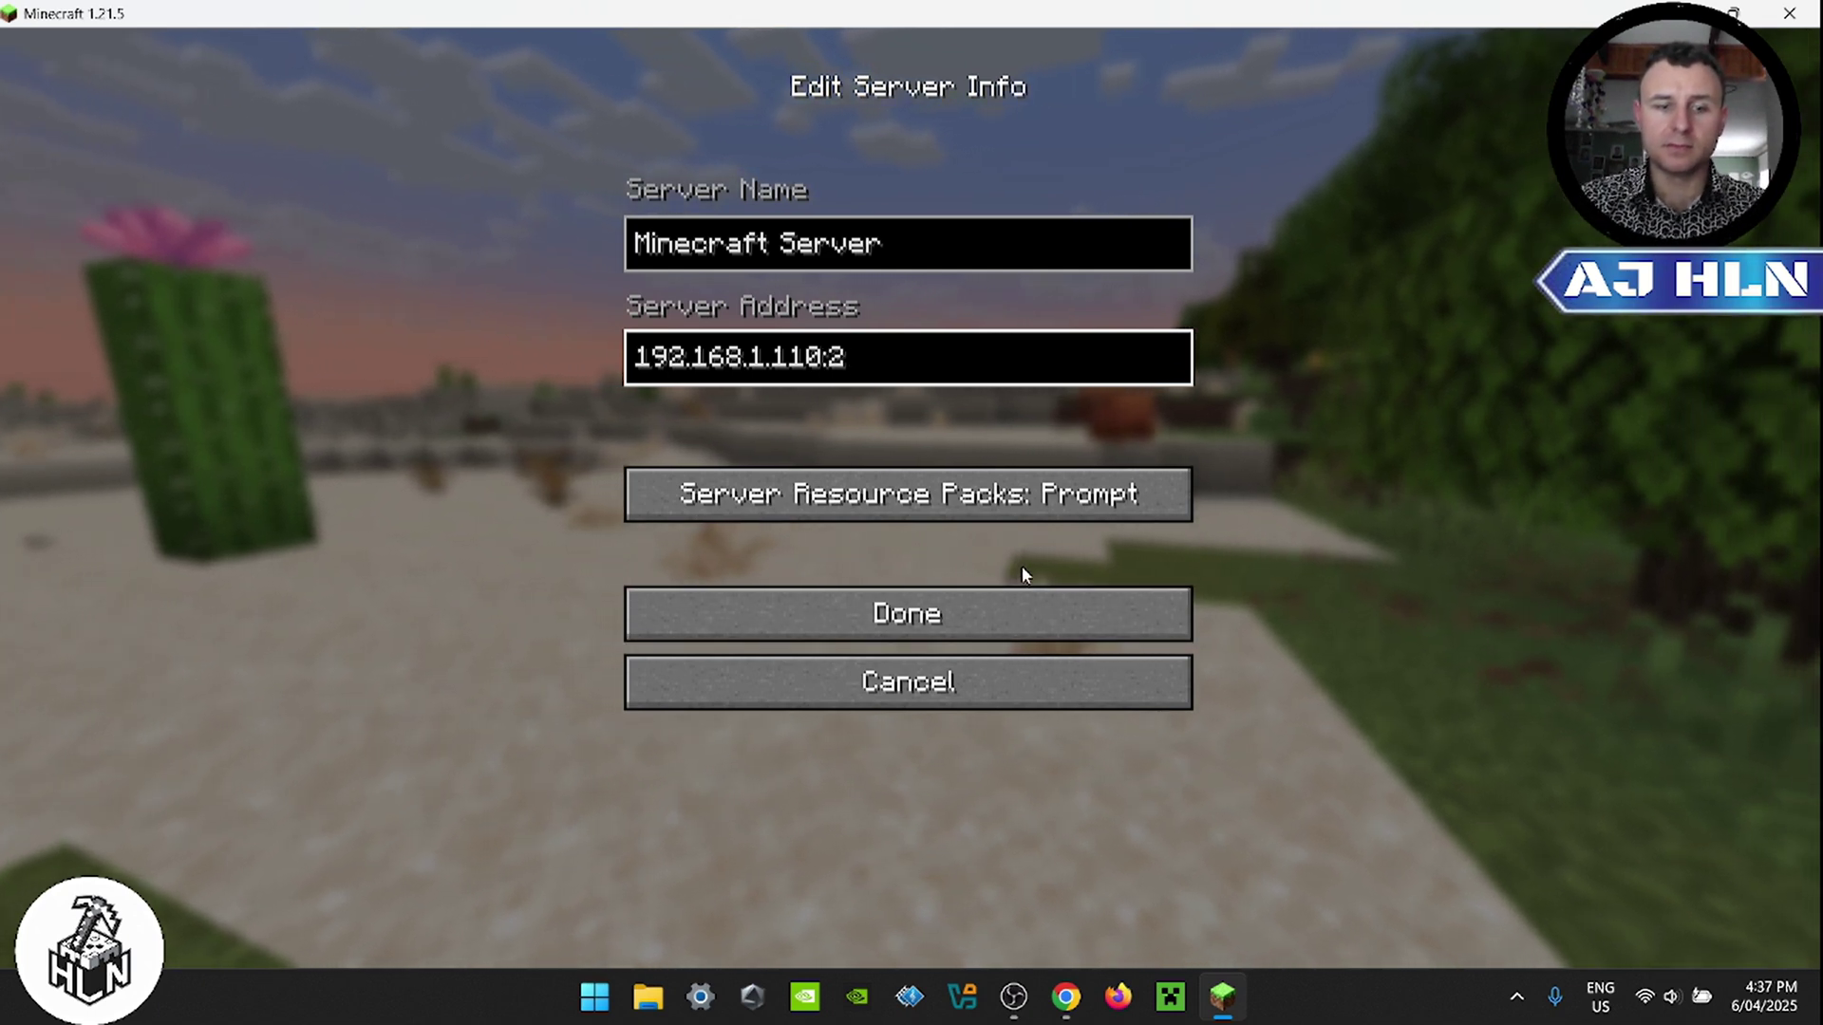
type("5565")
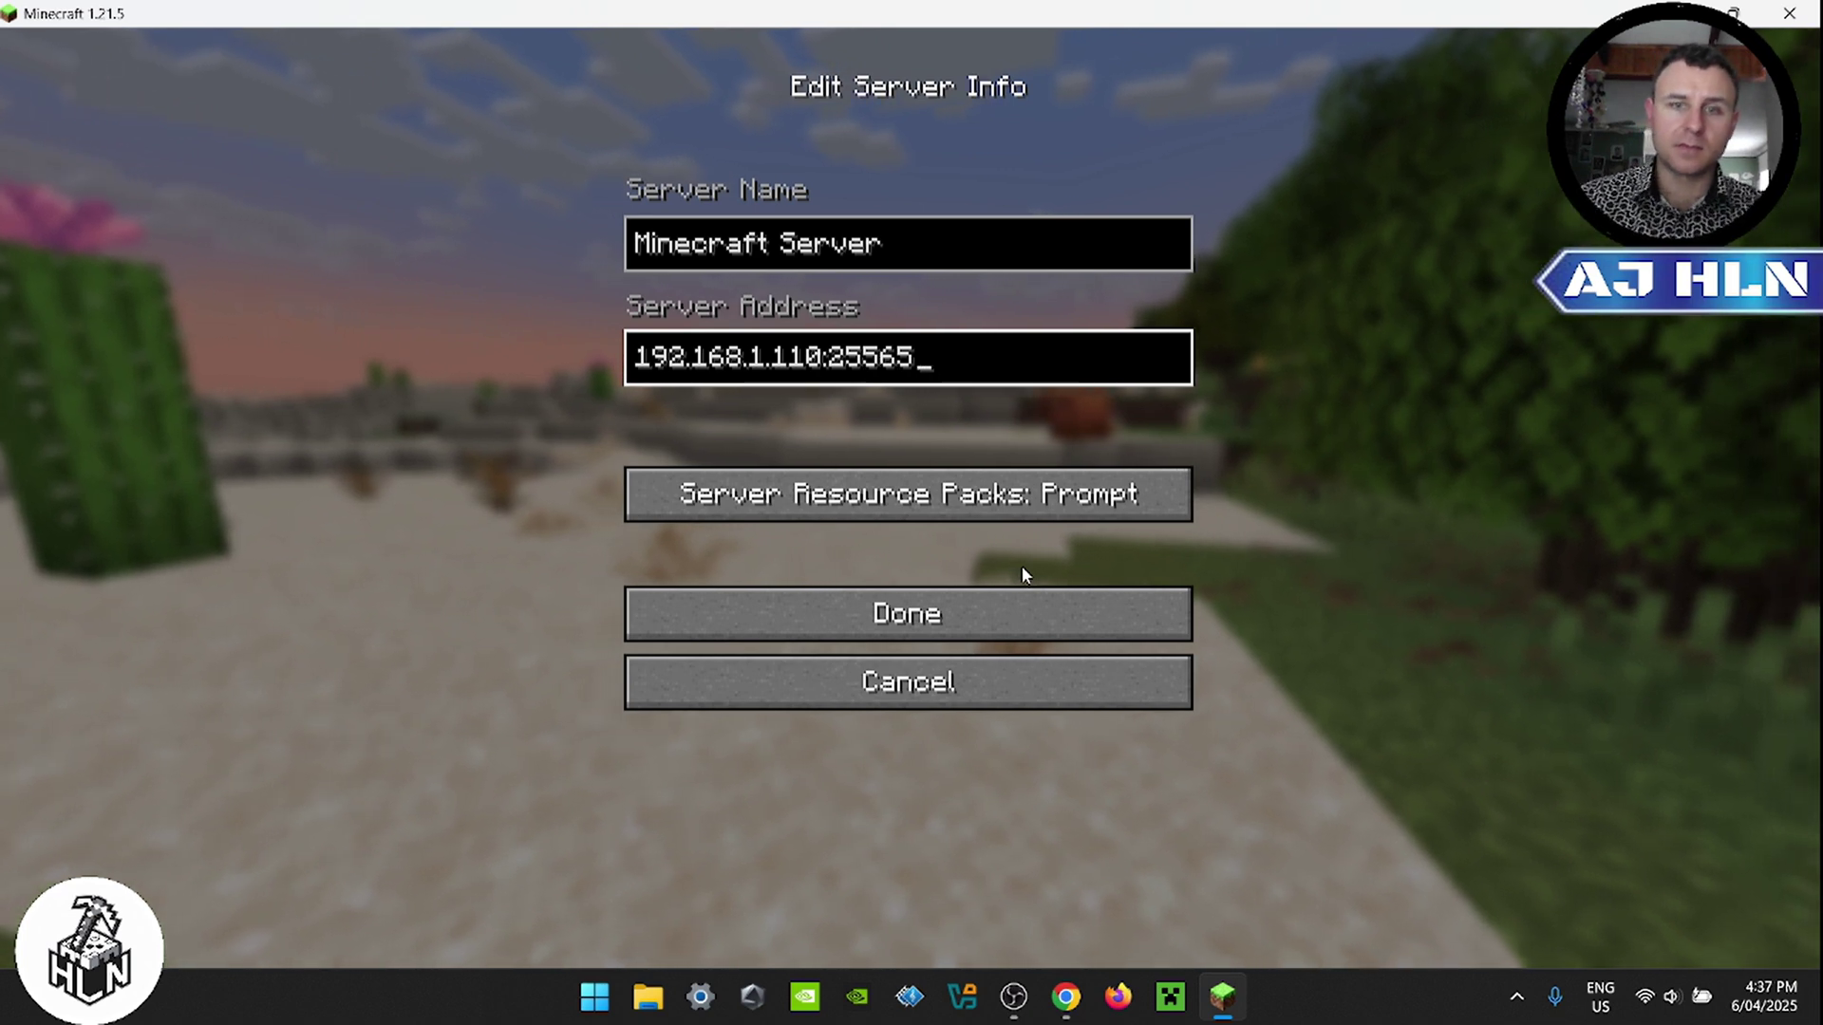
left_click(1004, 604)
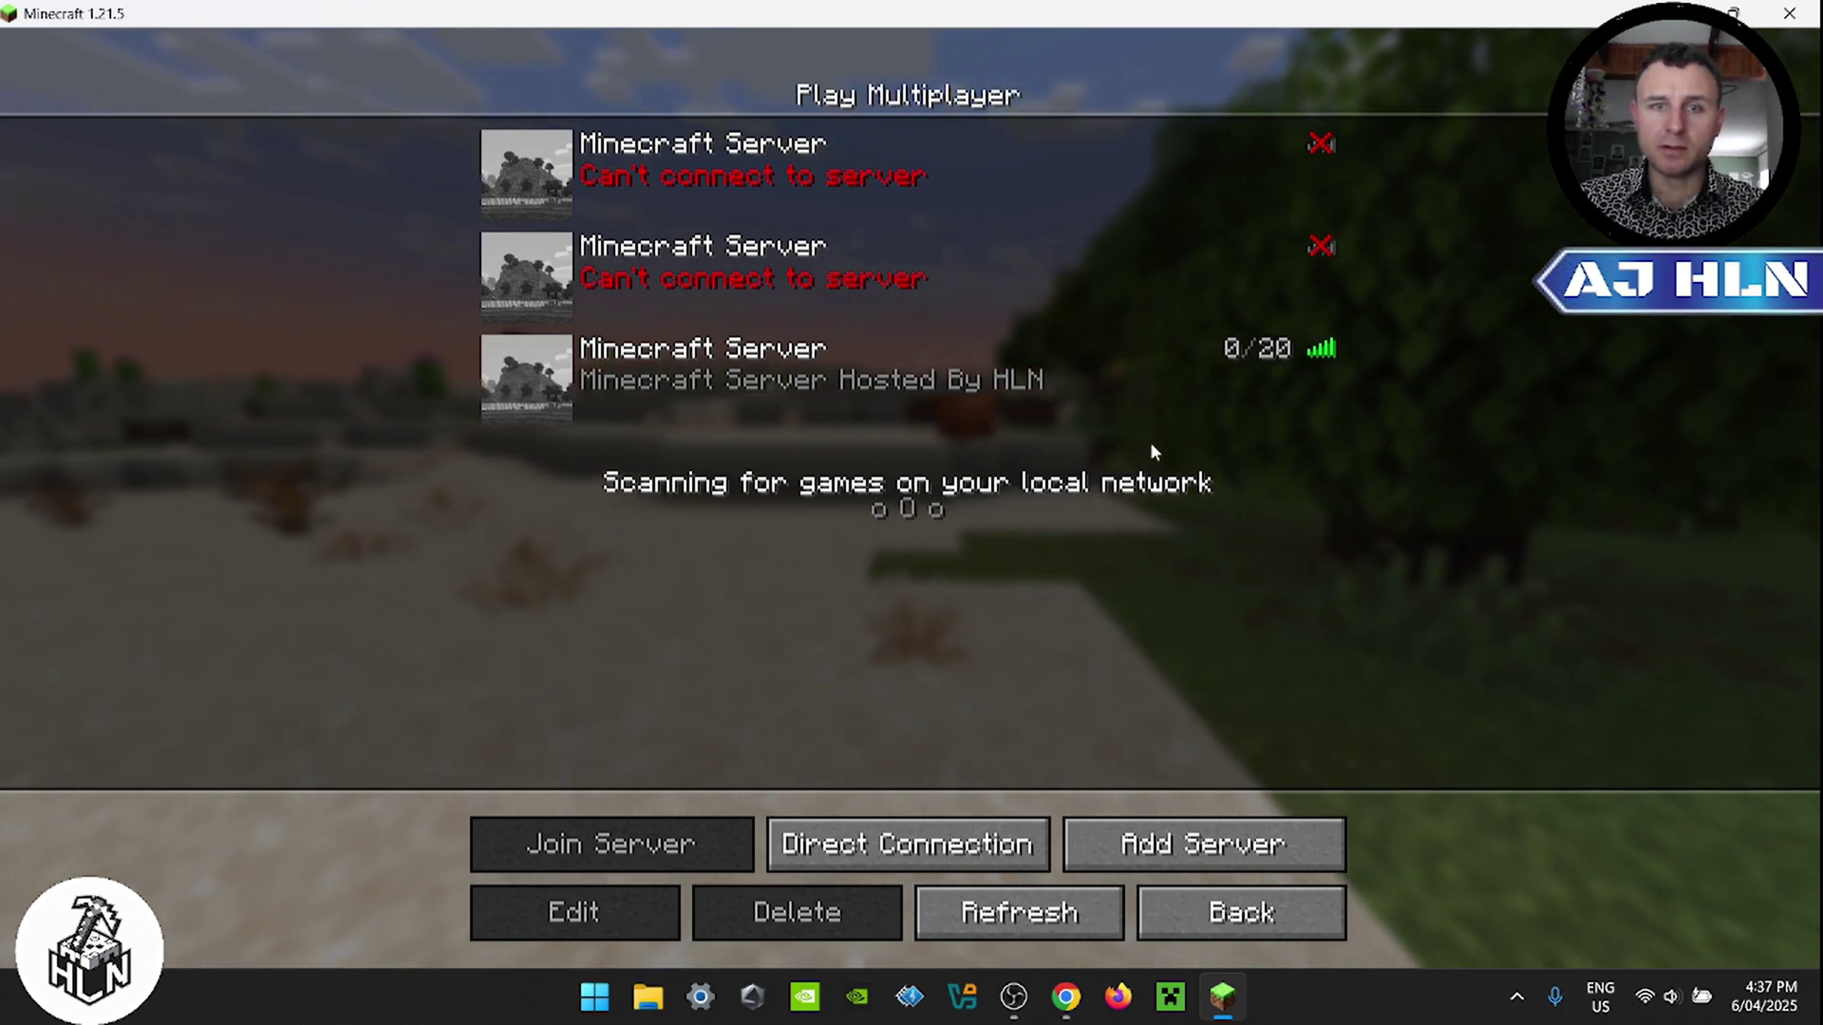
Step: Join the Minecraft Server Hosted By HLN, walk forward, and open the pause menu
left_click(809, 372)
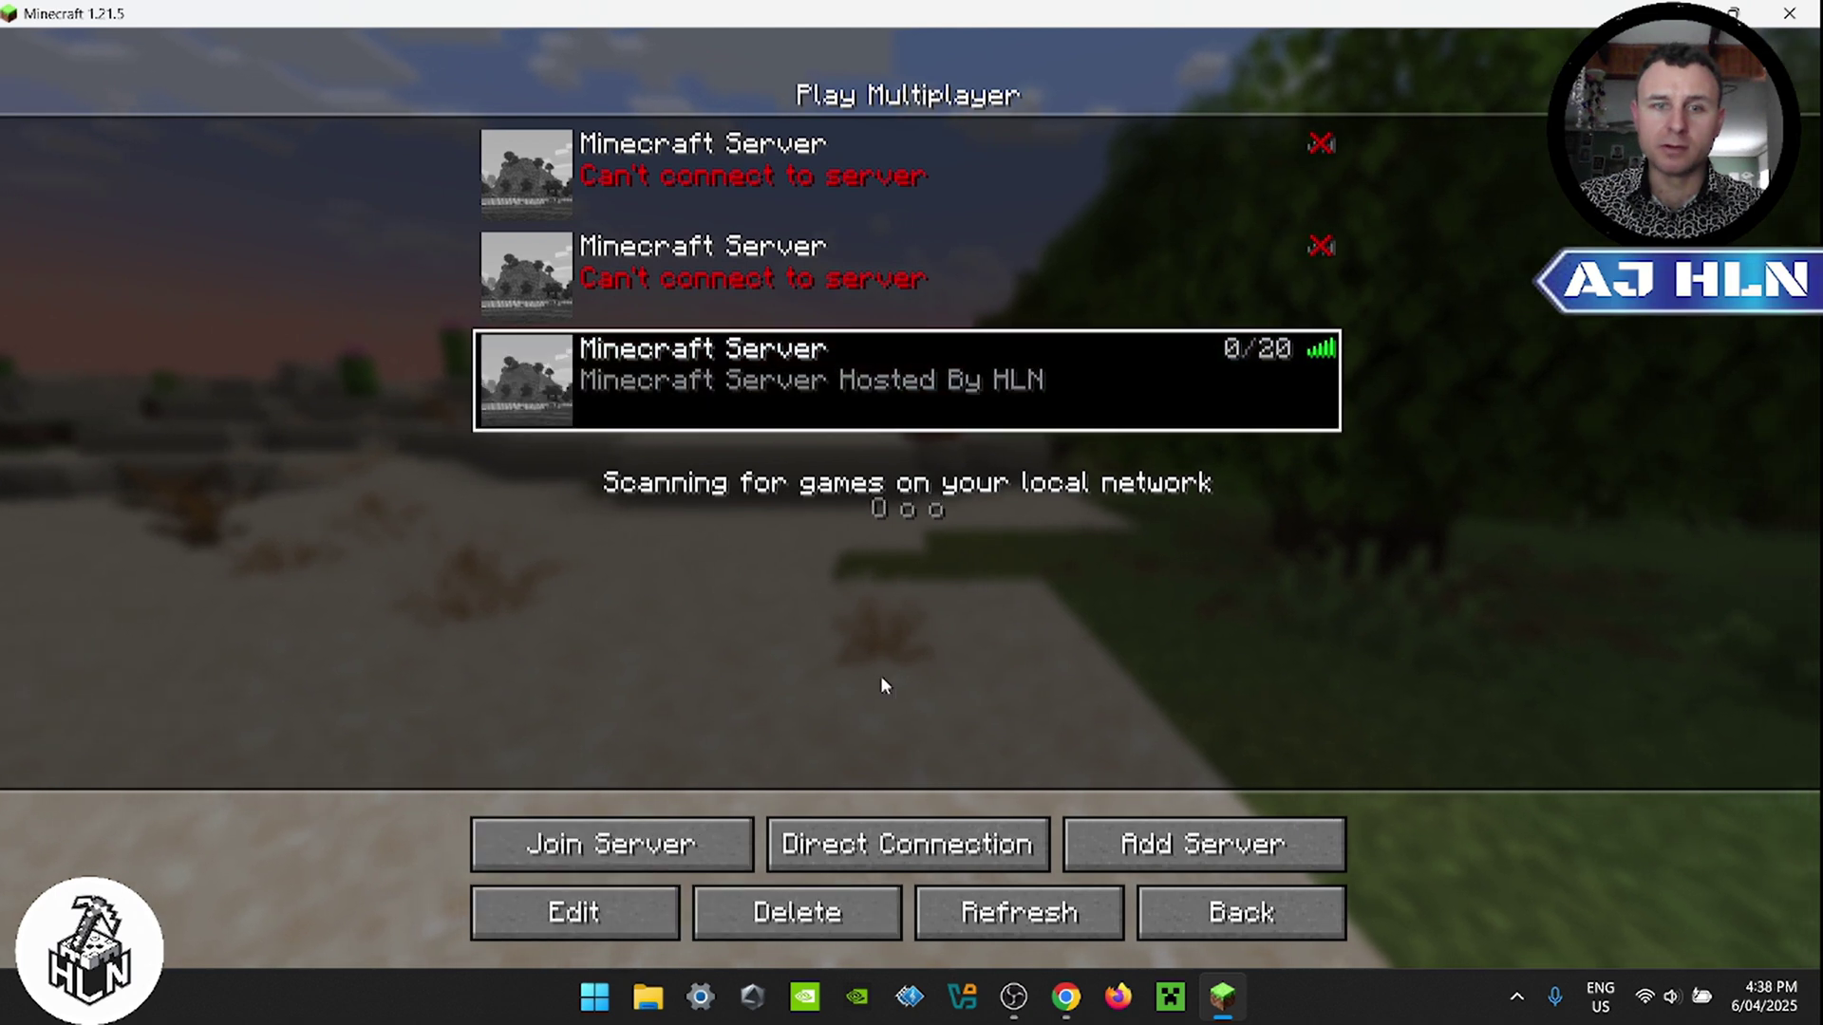
left_click(612, 844)
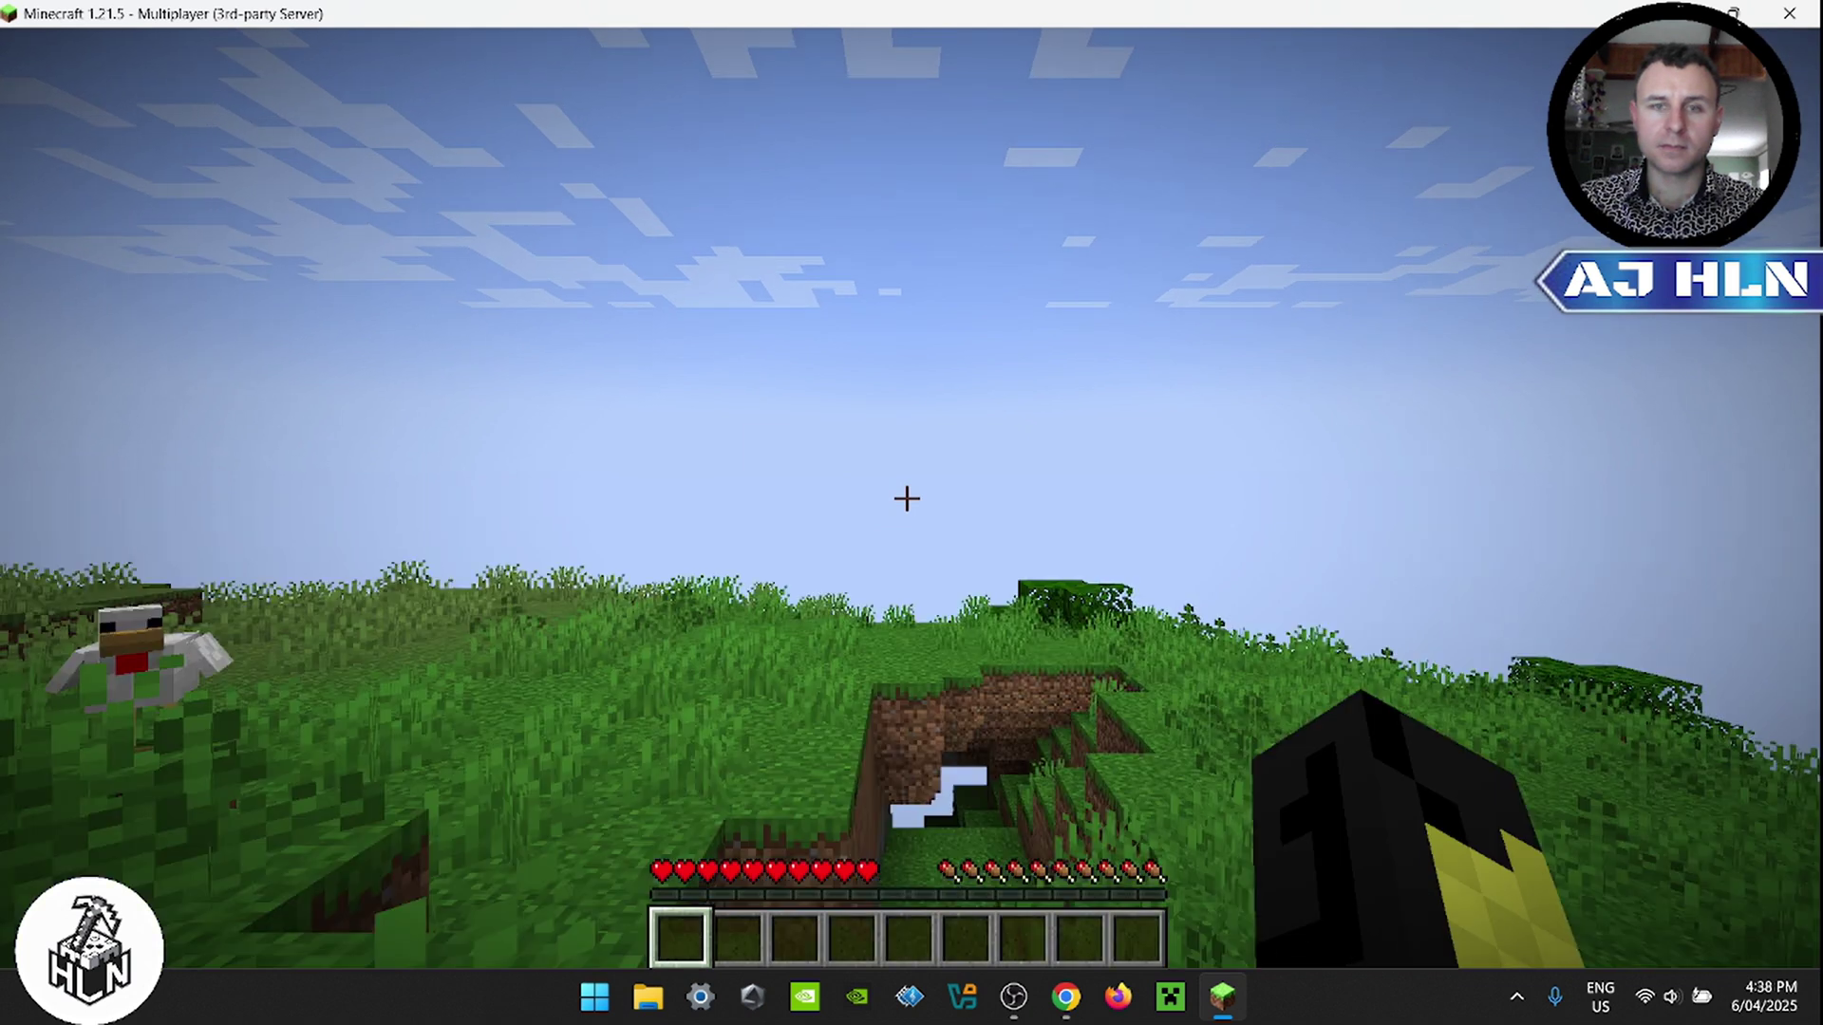
key("w")
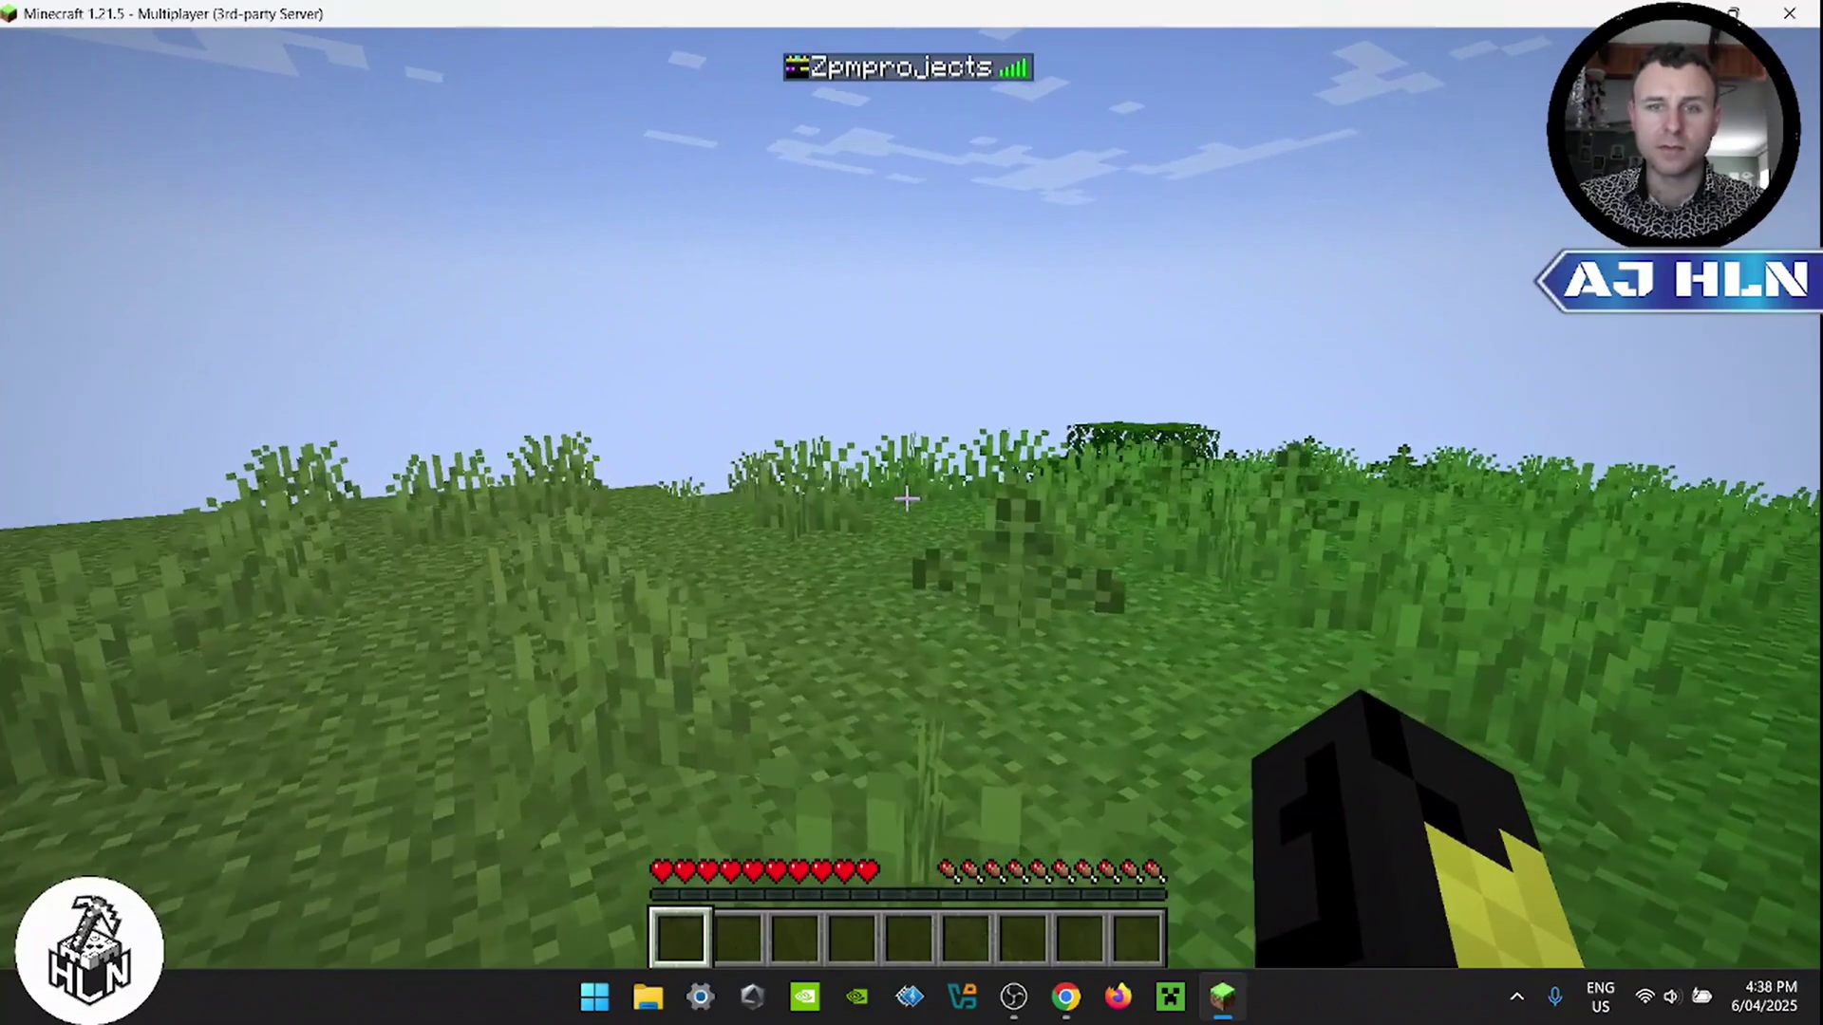
key("Escape")
Step: Disconnect, edit the saved server's address to 192.168.1.110 without the port, and rejoin it
left_click(981, 588)
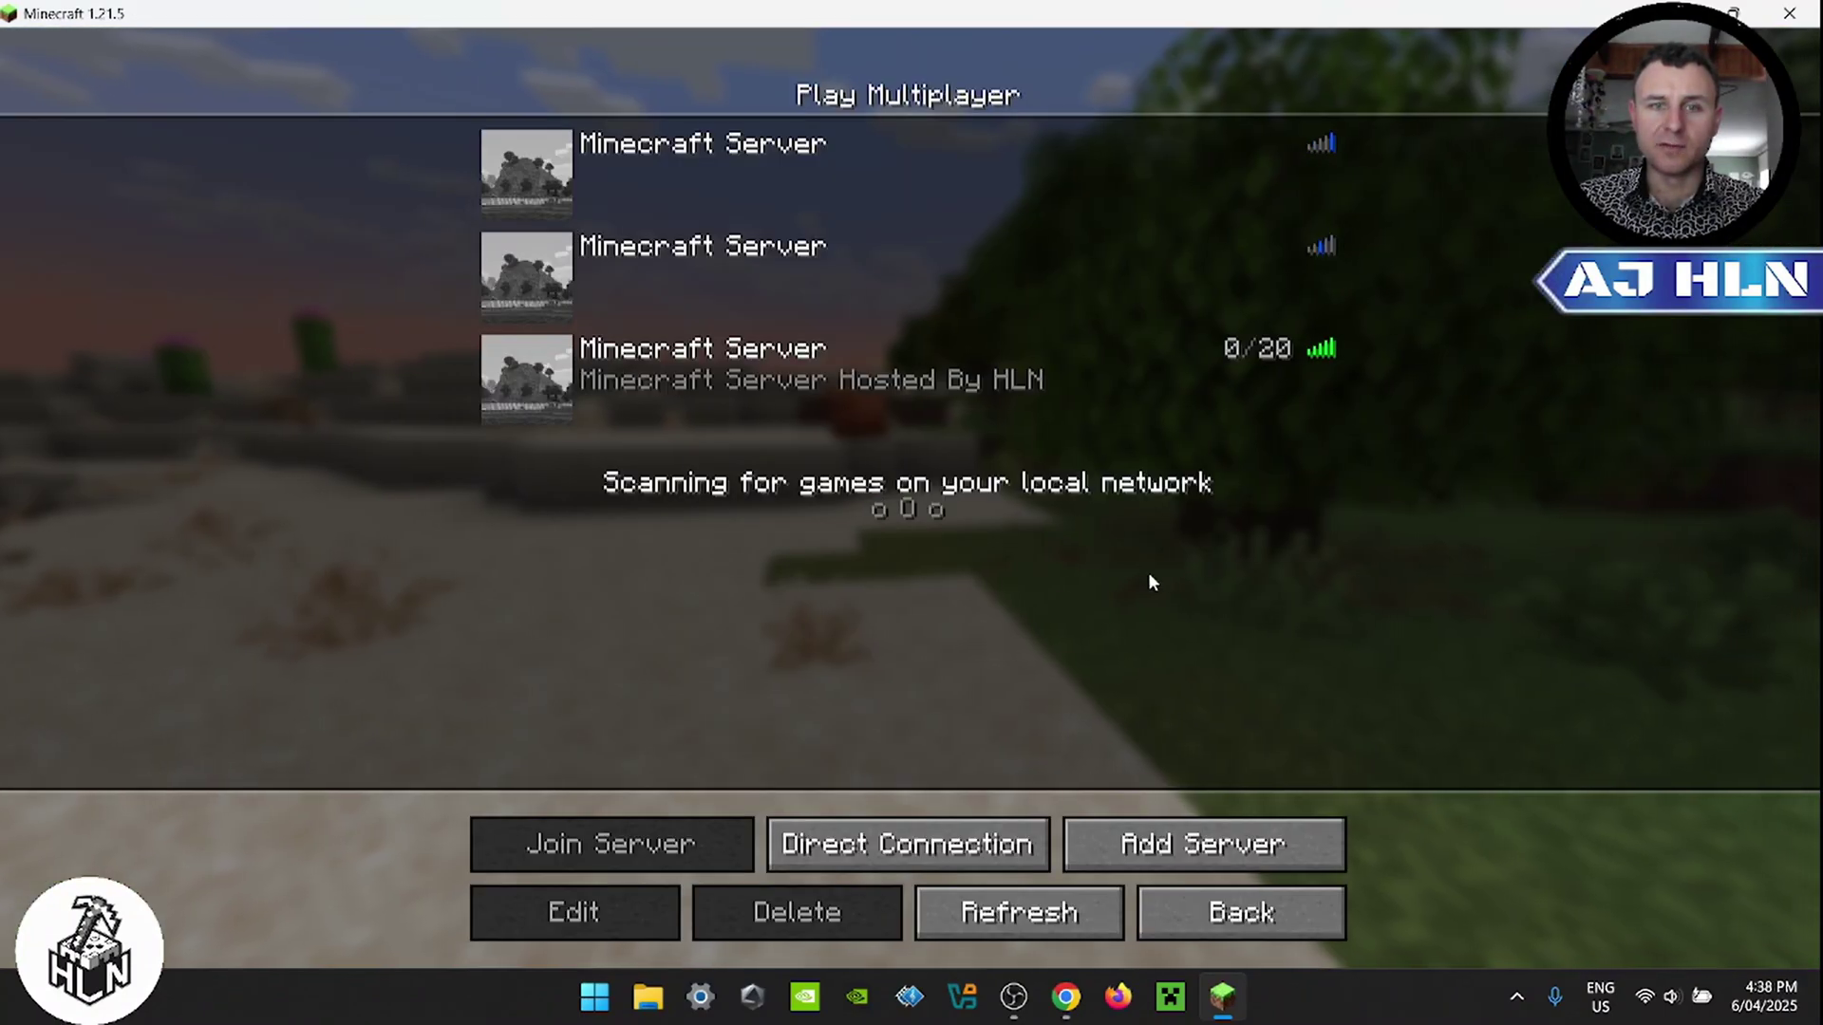
left_click(864, 385)
left_click(634, 916)
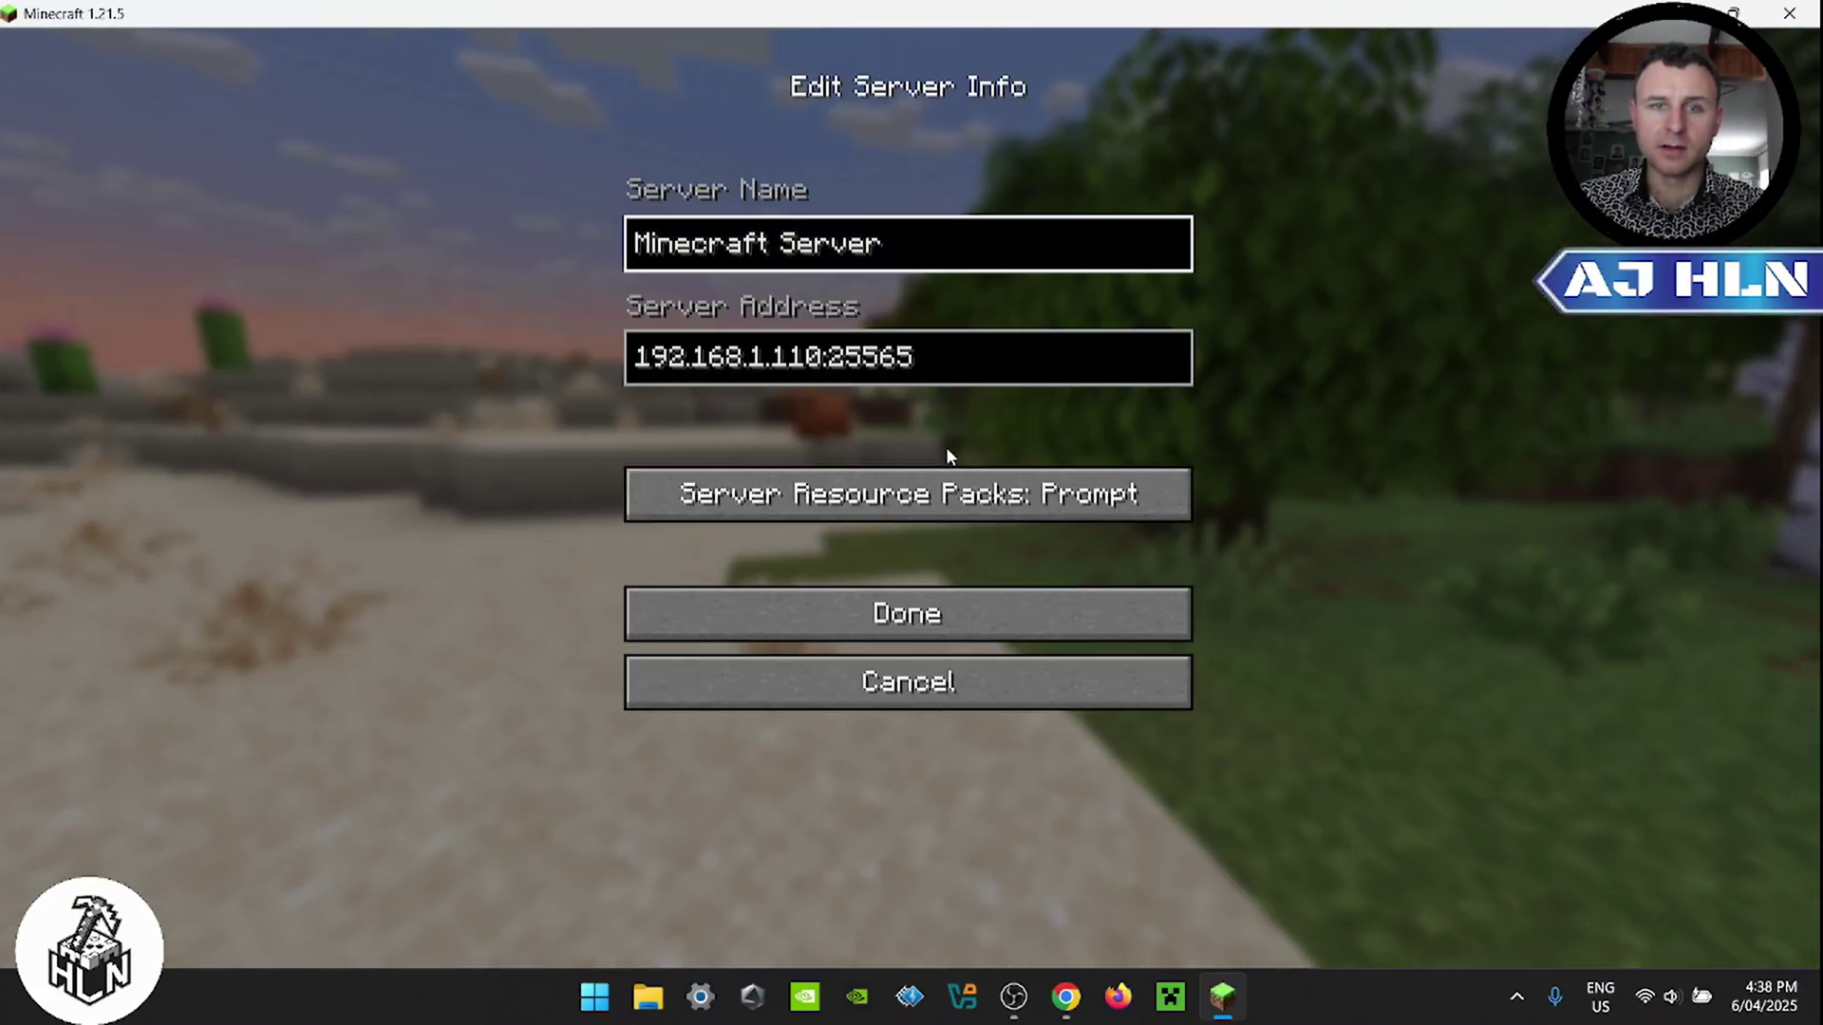
left_click(986, 361)
key("BackSpace")
key("BackSpace")
key("BackSpace")
key("BackSpace")
key("BackSpace")
key("BackSpace")
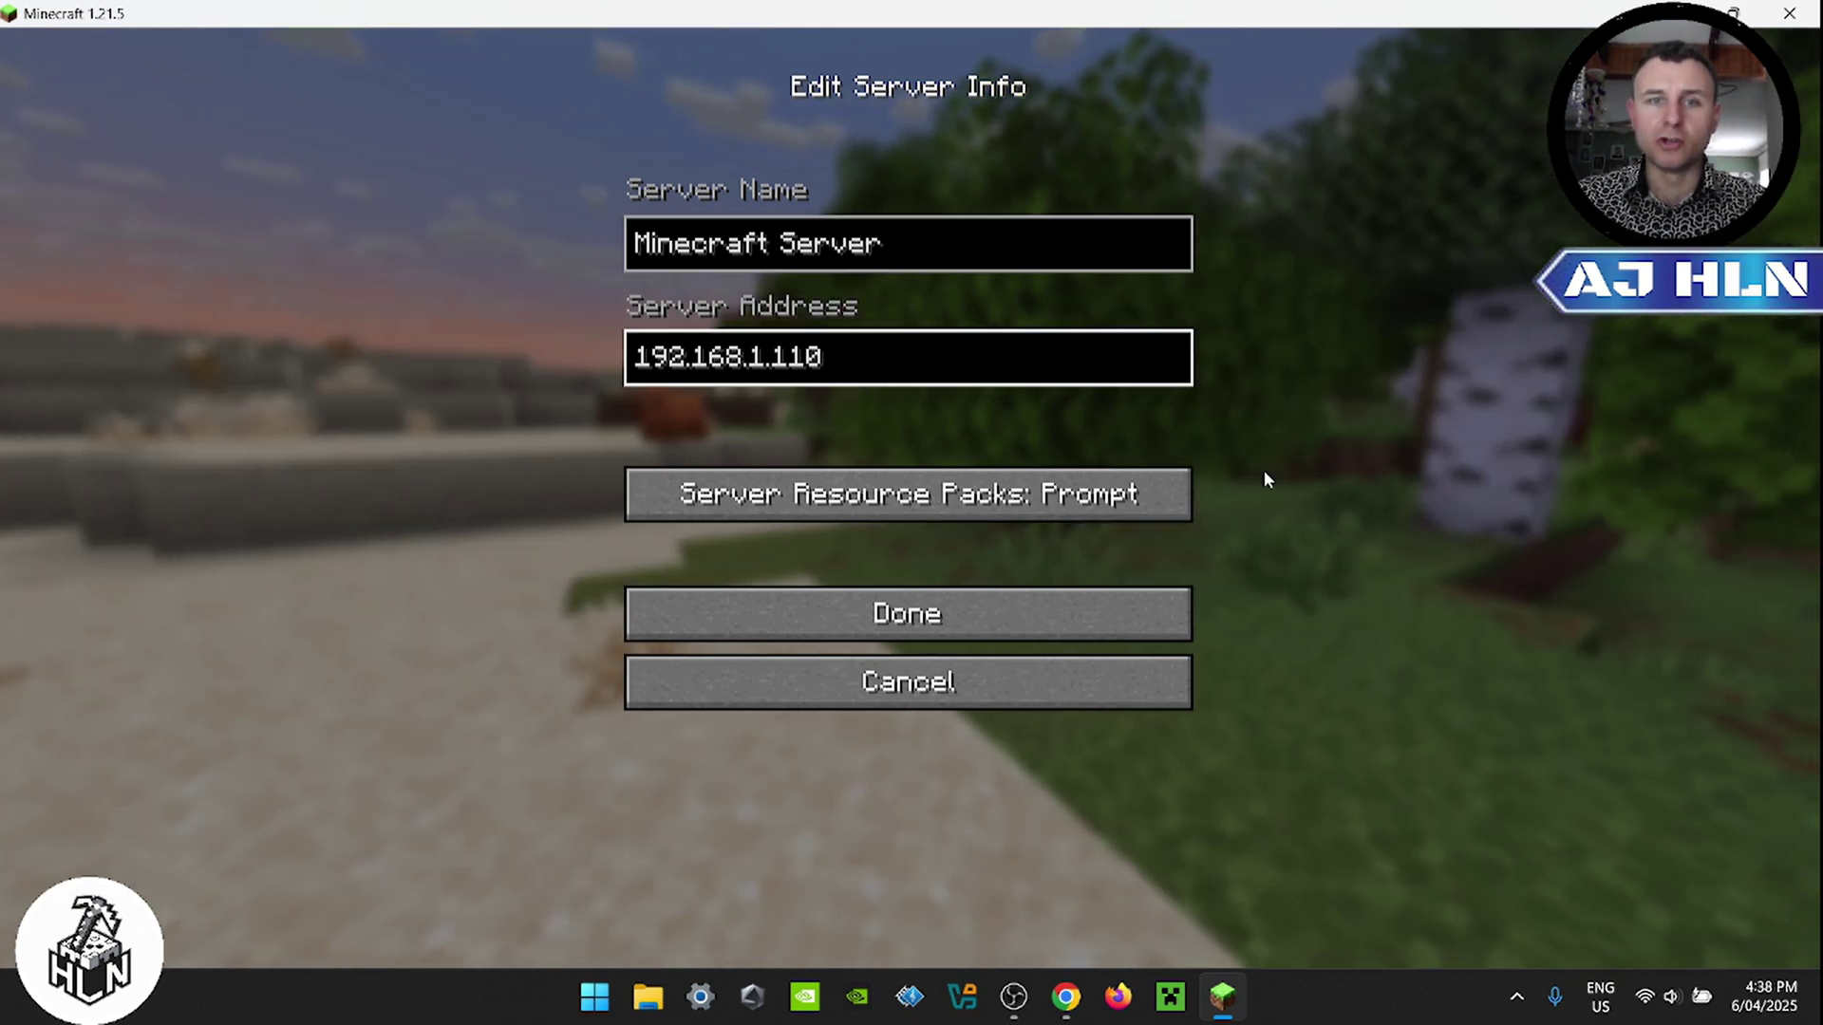
left_click(1044, 625)
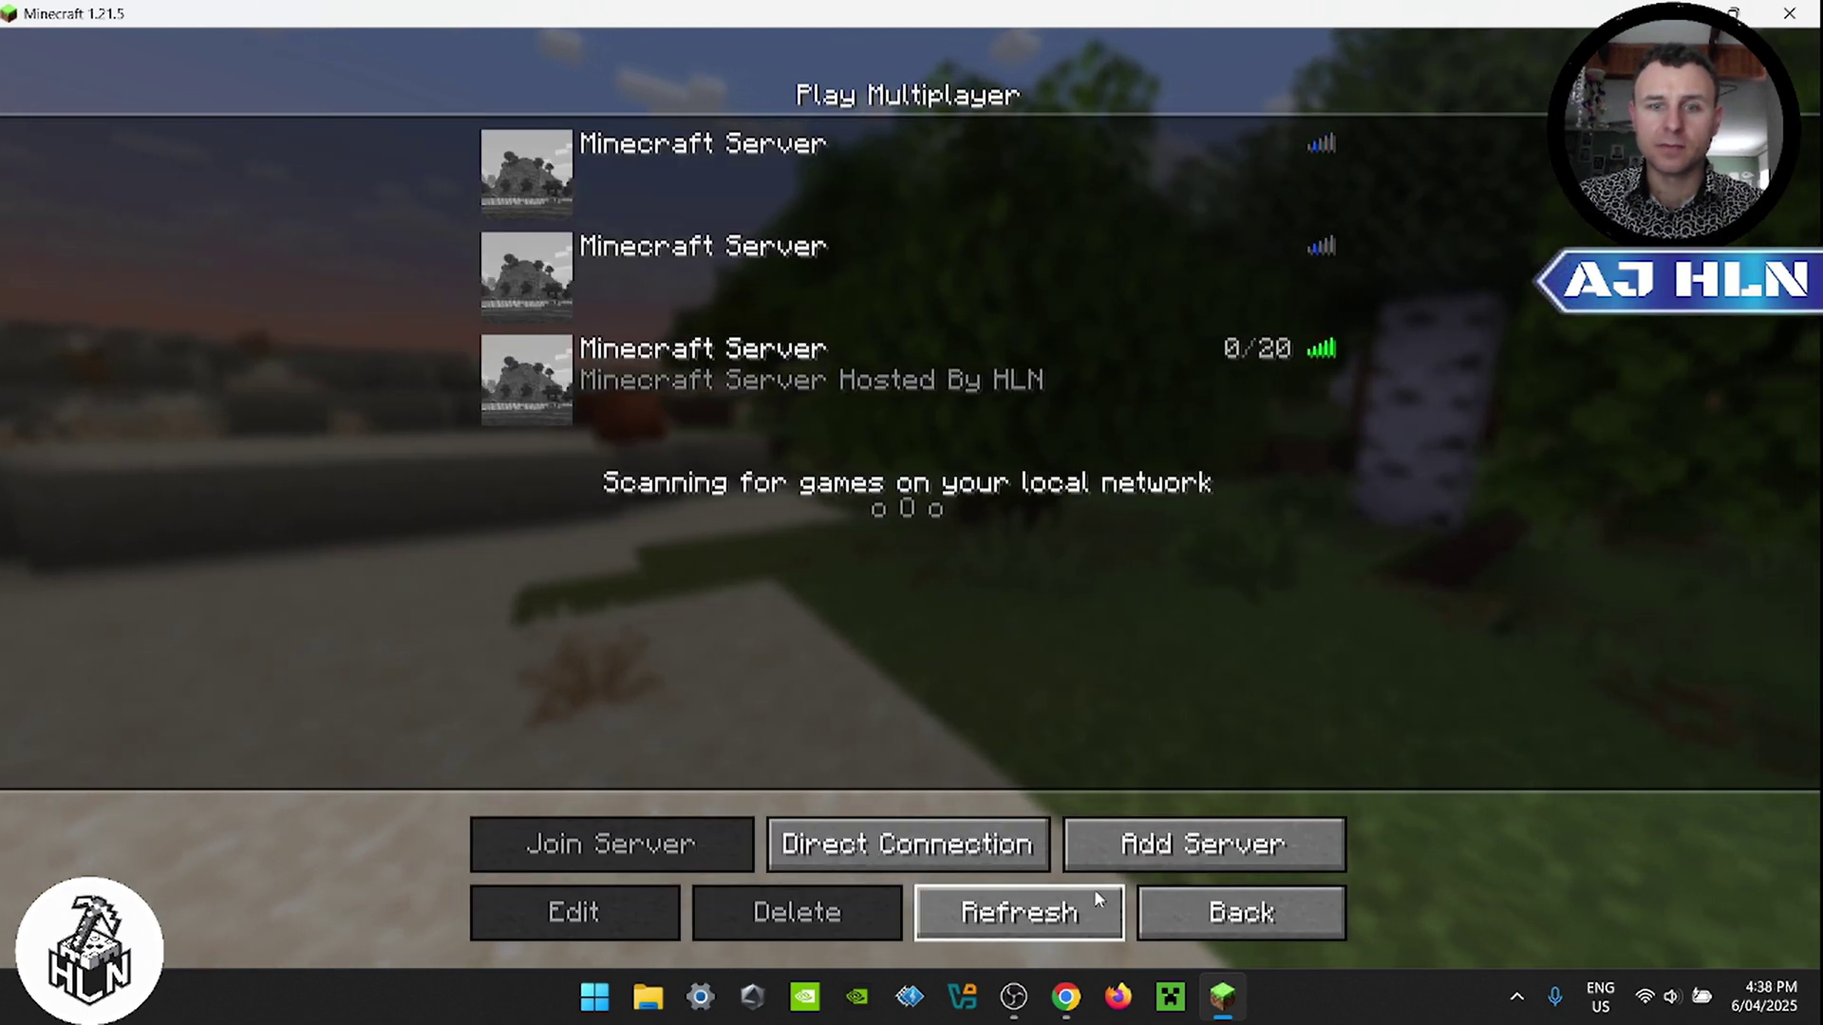
left_click(853, 391)
double_click(851, 384)
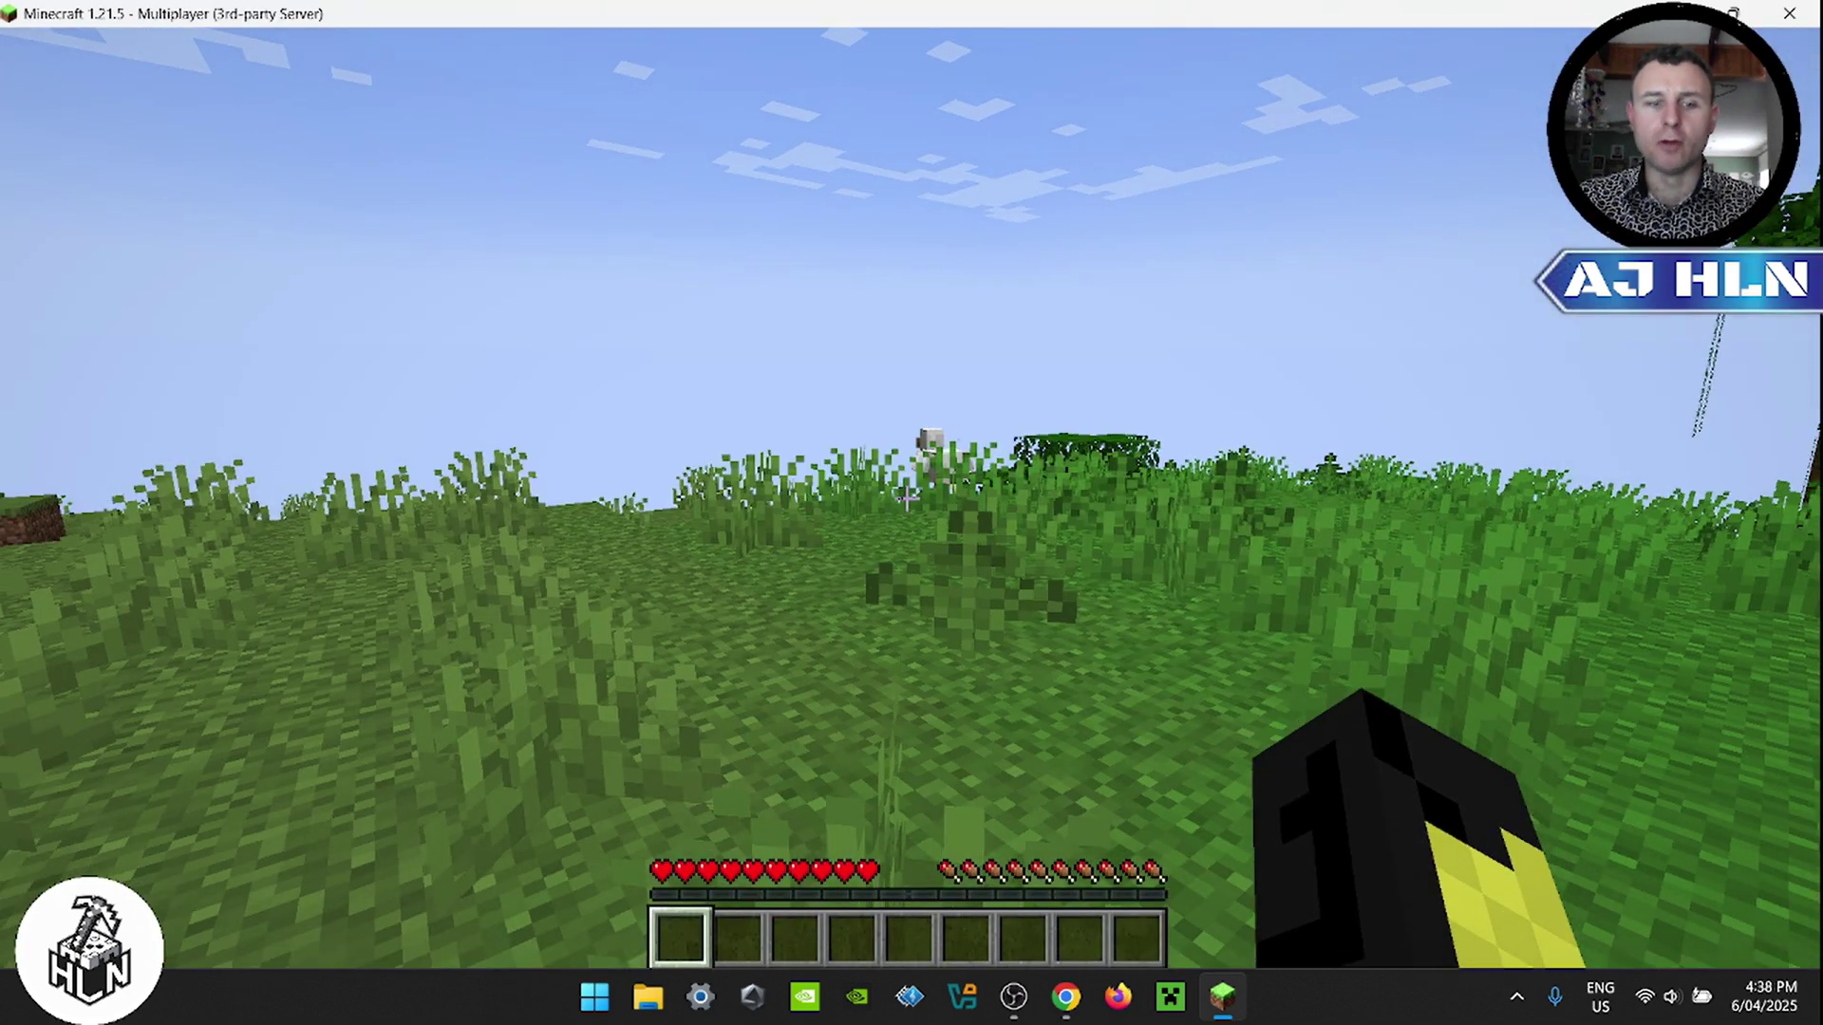
Step: Walk toward the dirt hill and grassland, cancel an opened chat, and pause the game
key("w")
key("w")
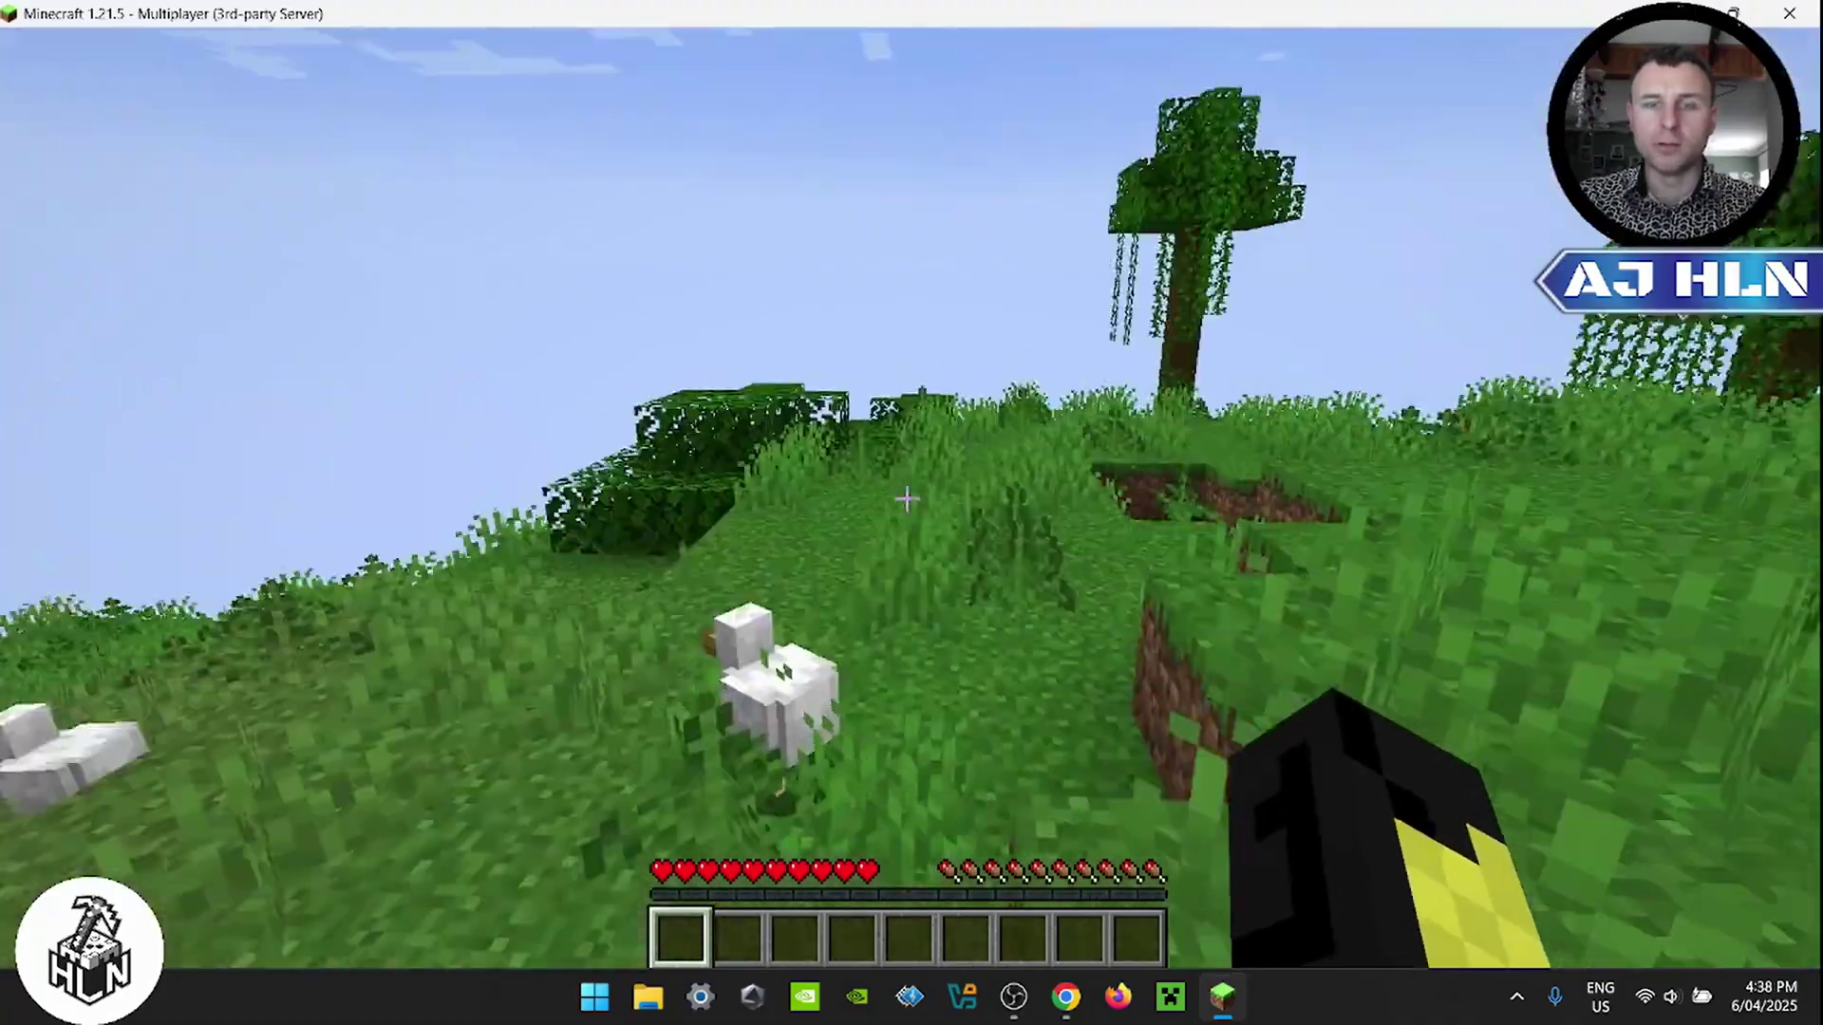
key("w")
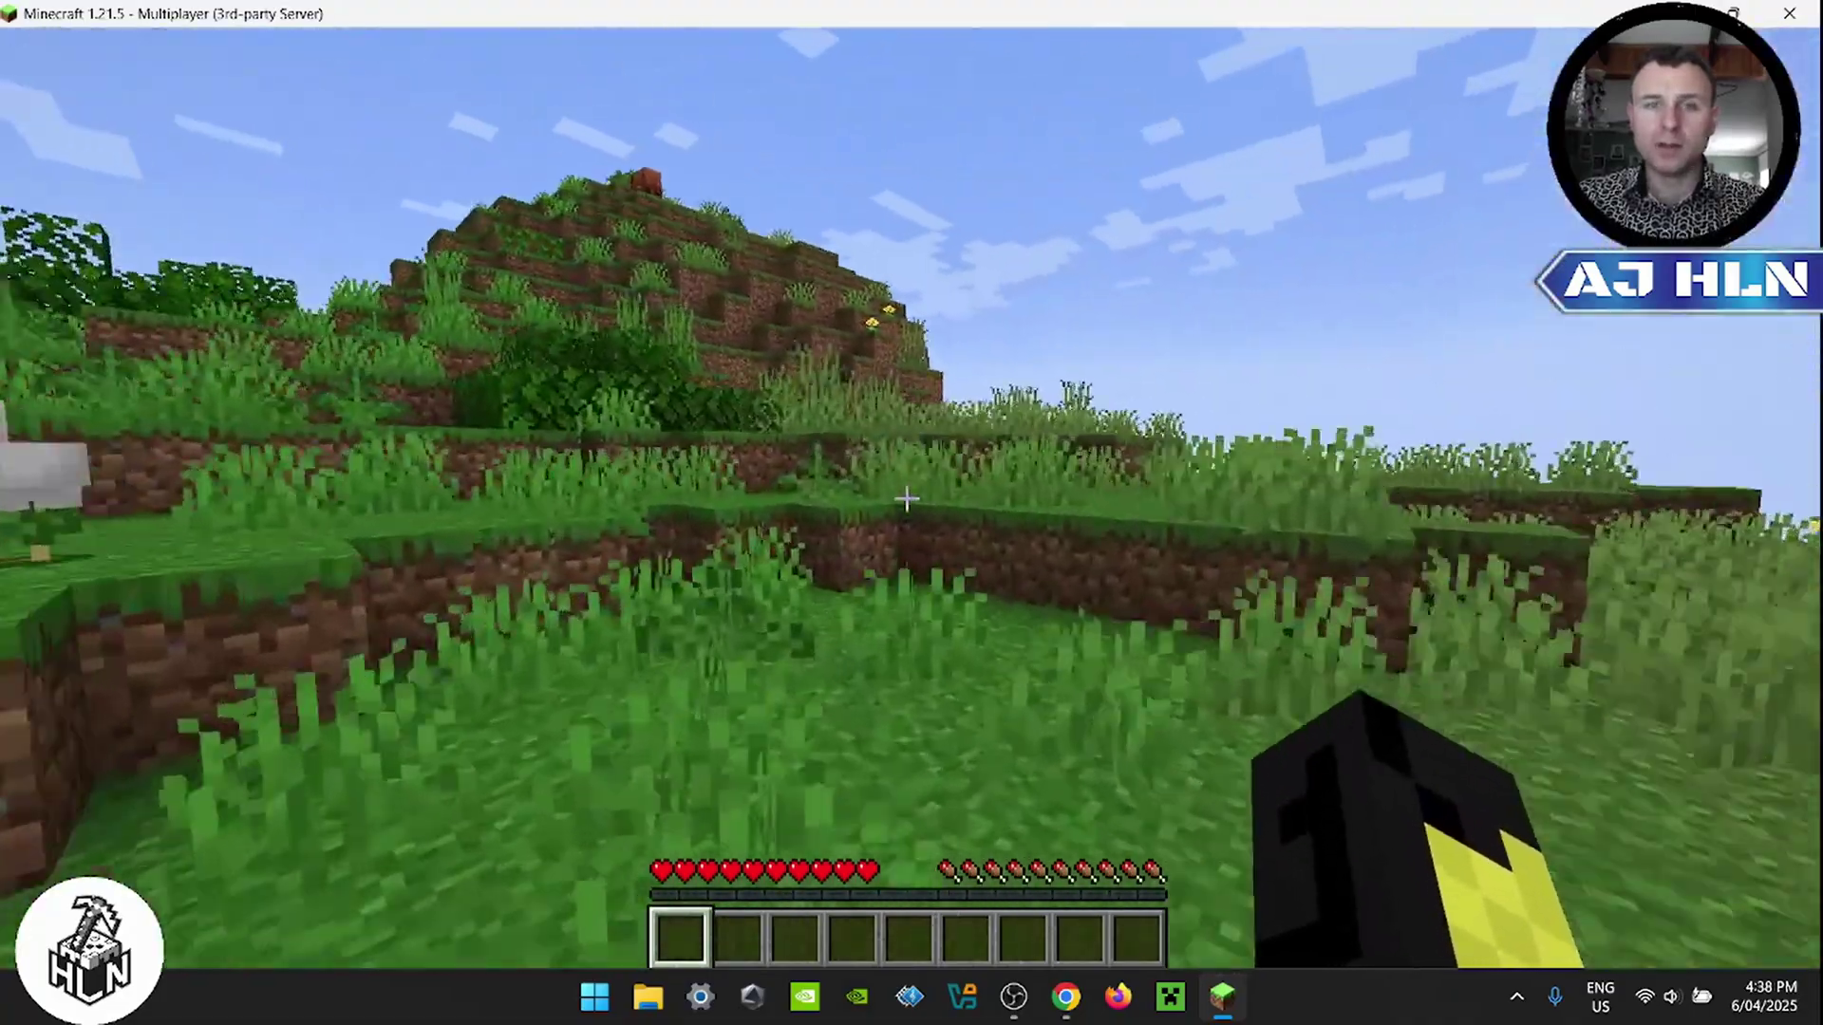
key("w")
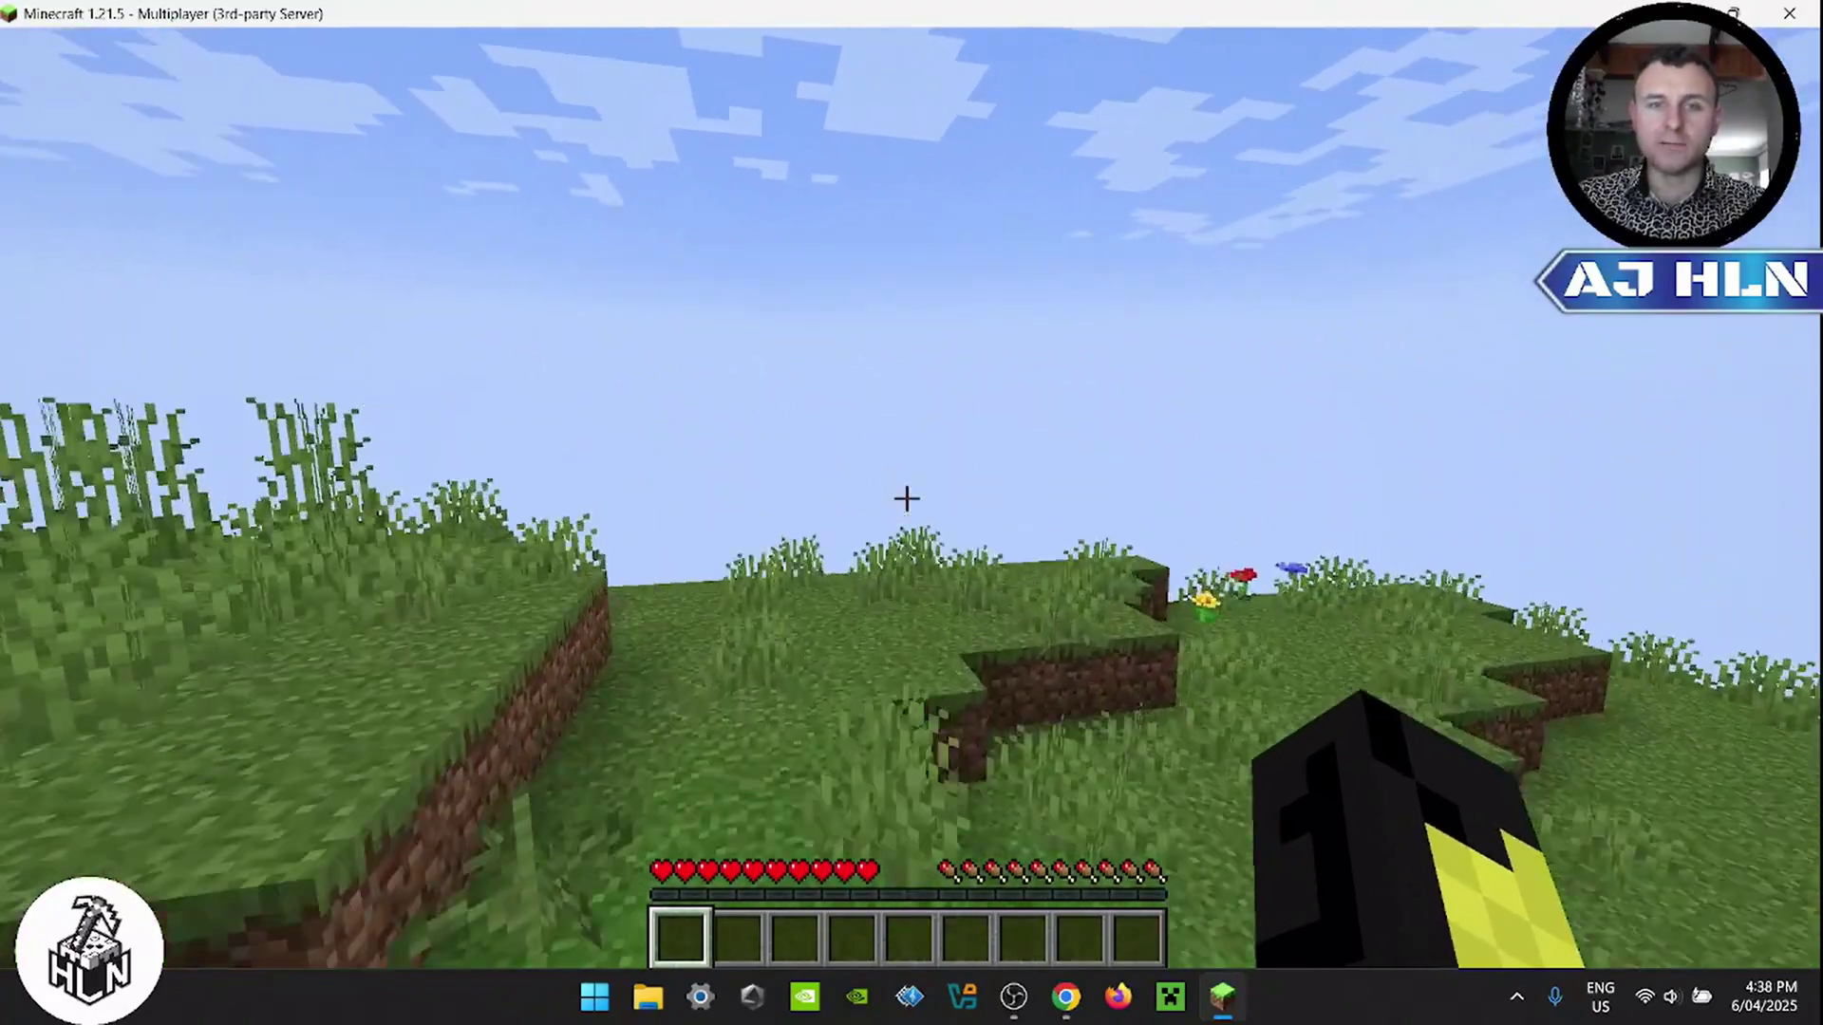
key("slash")
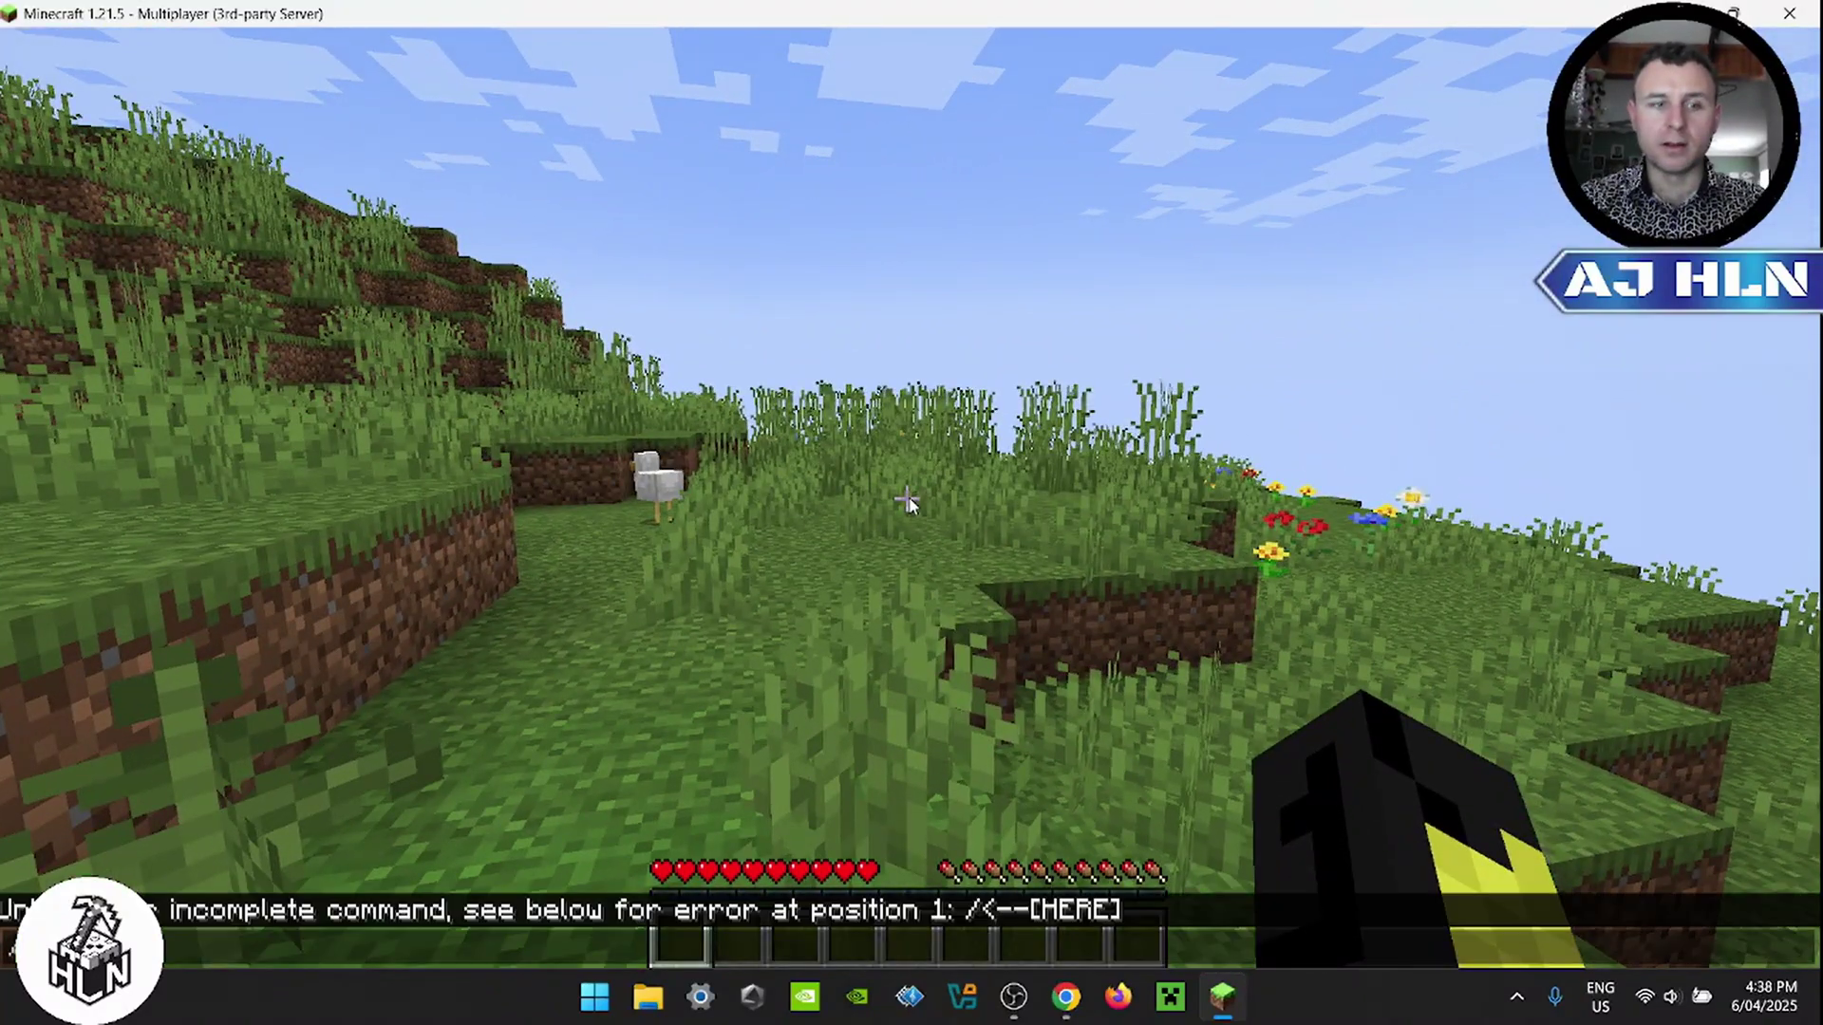
key("BackSpace")
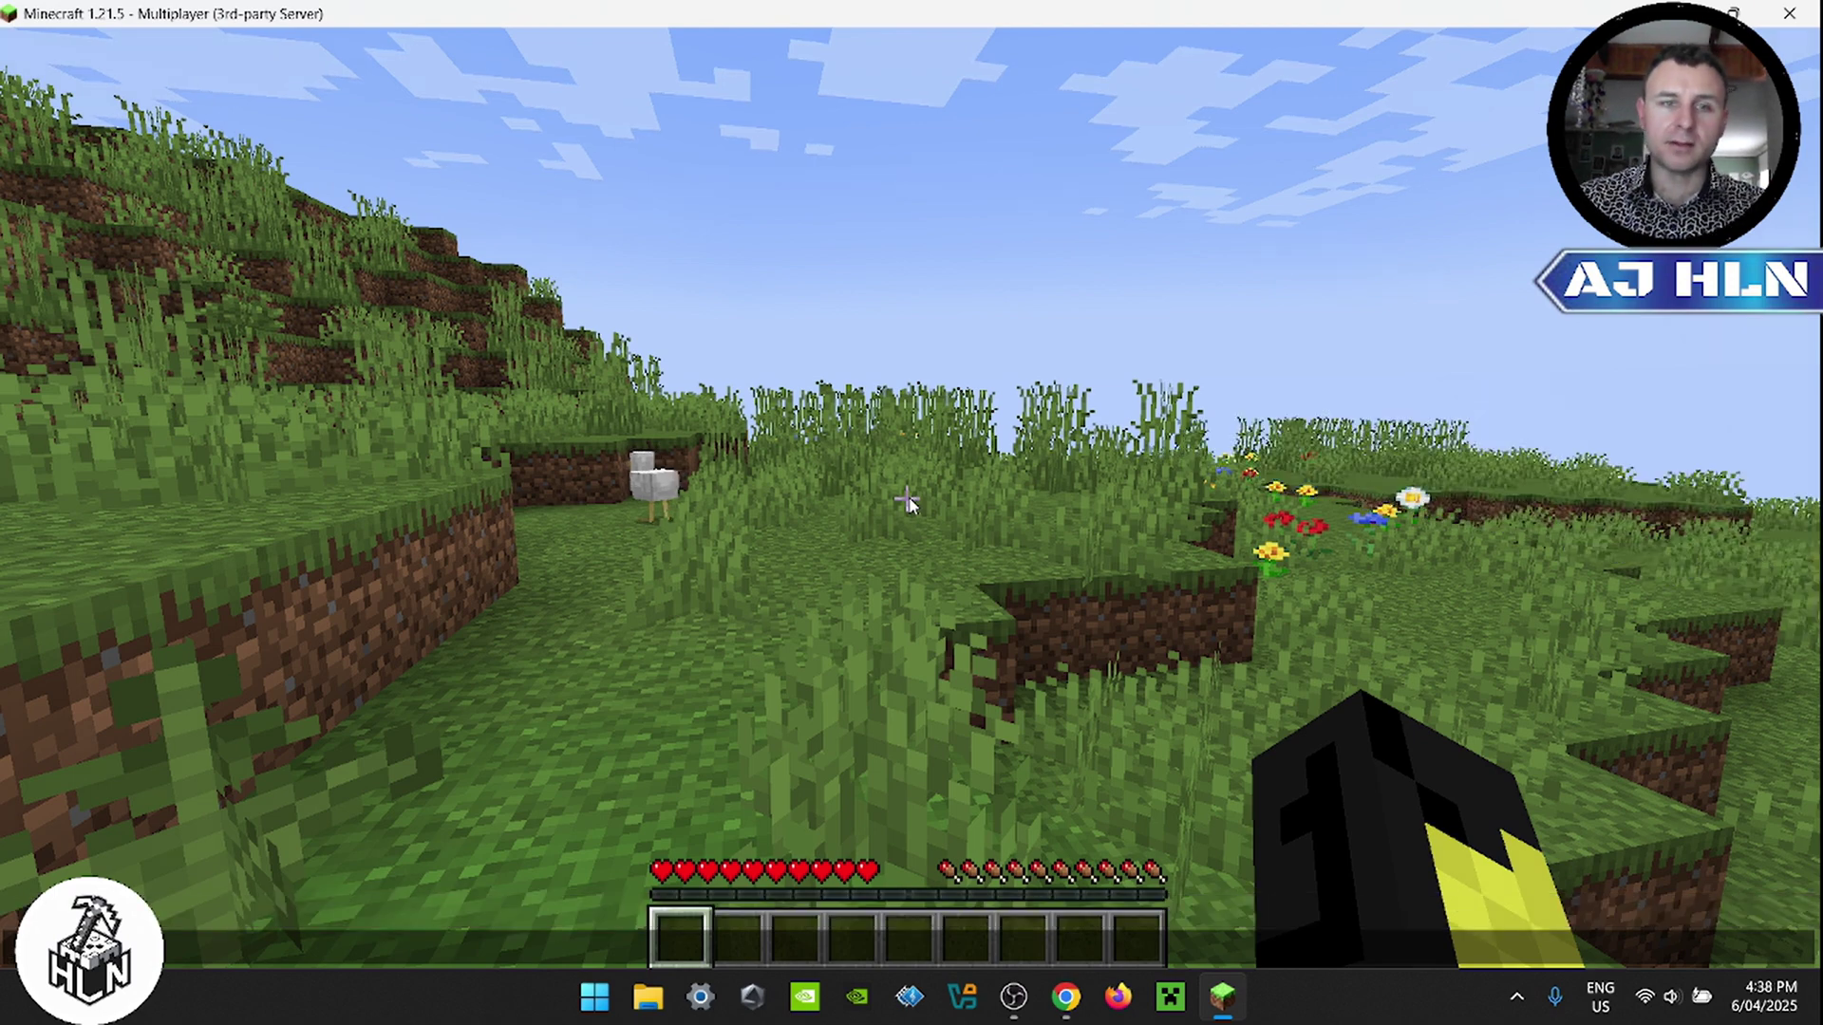
key("Escape")
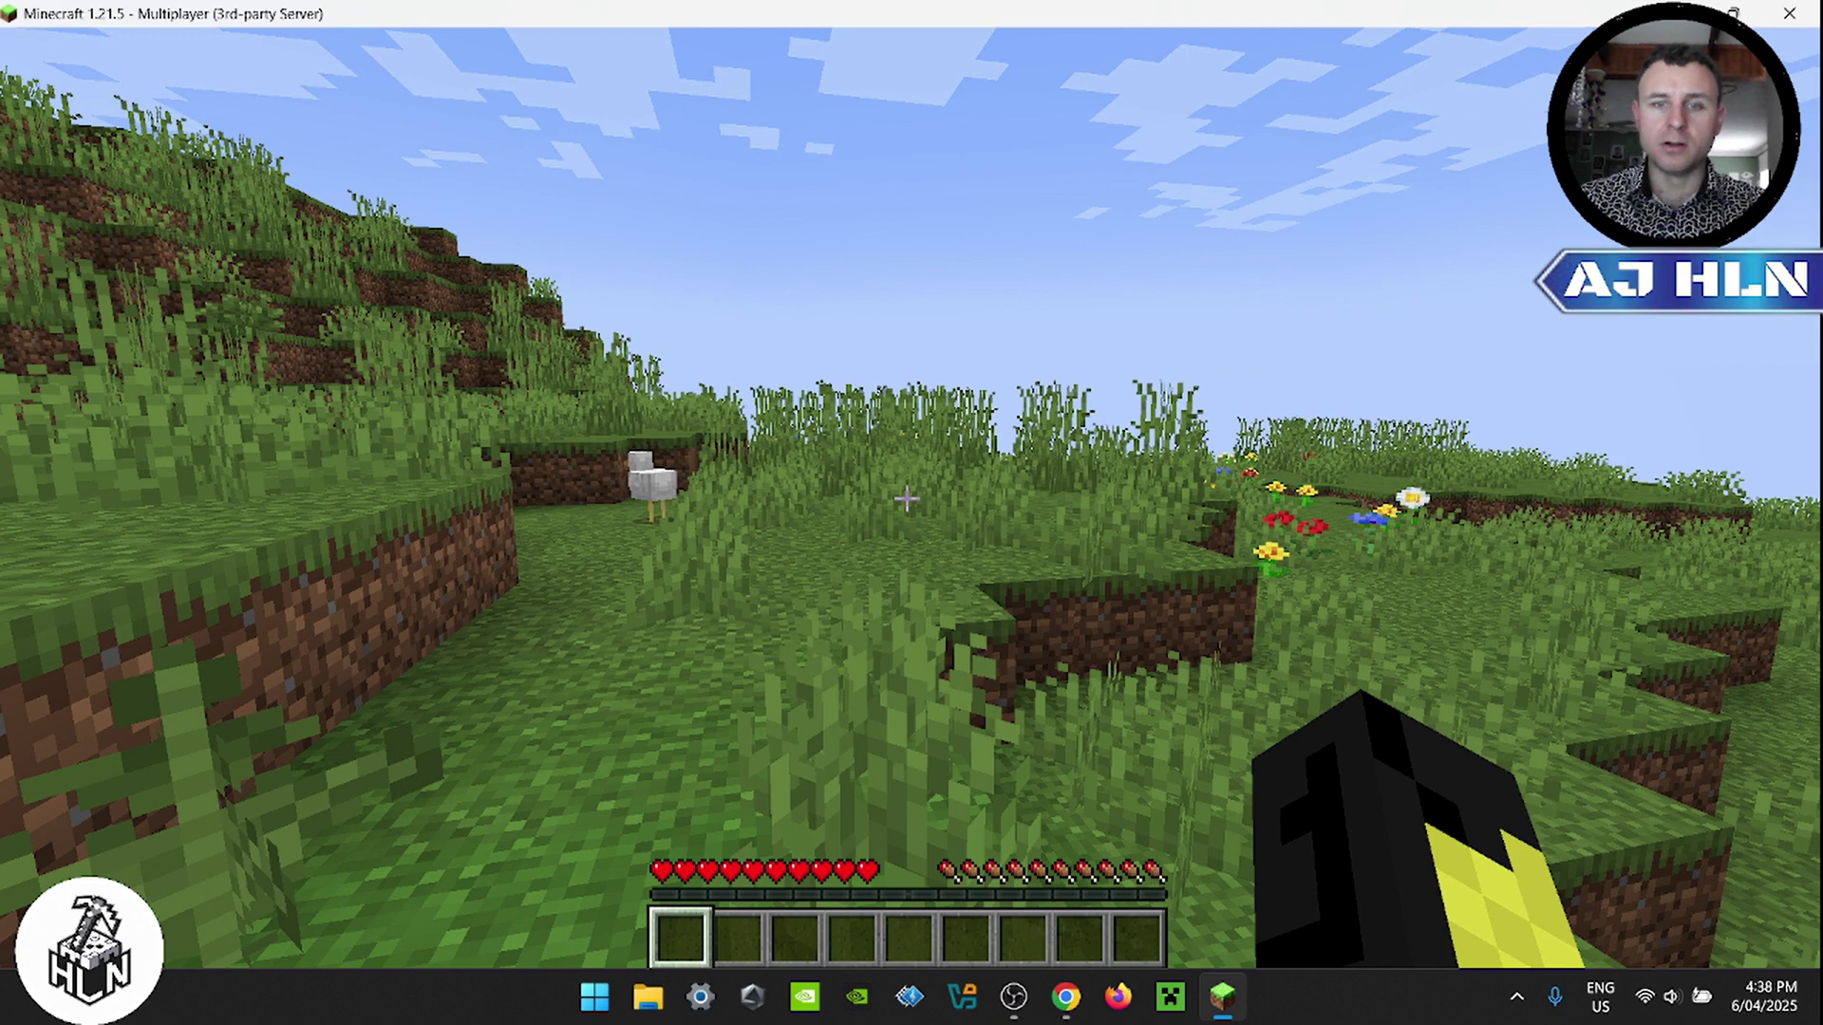
key("Escape")
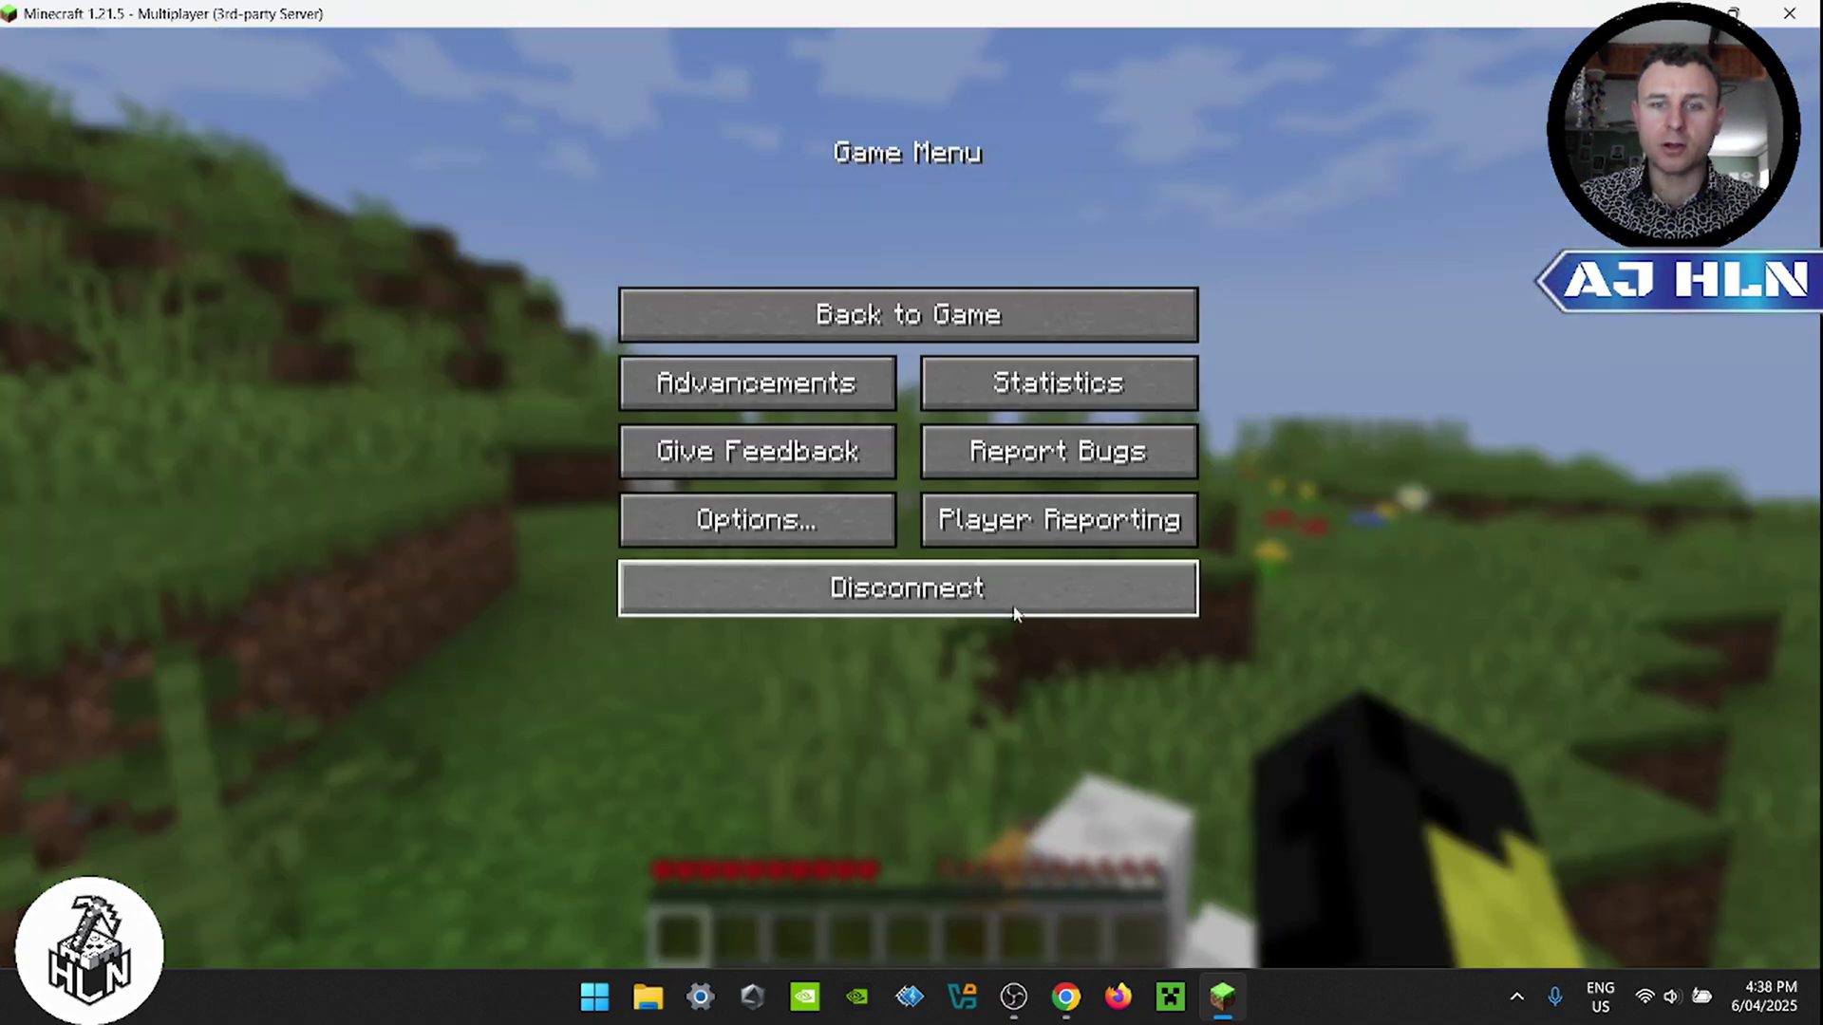
left_click(1082, 1008)
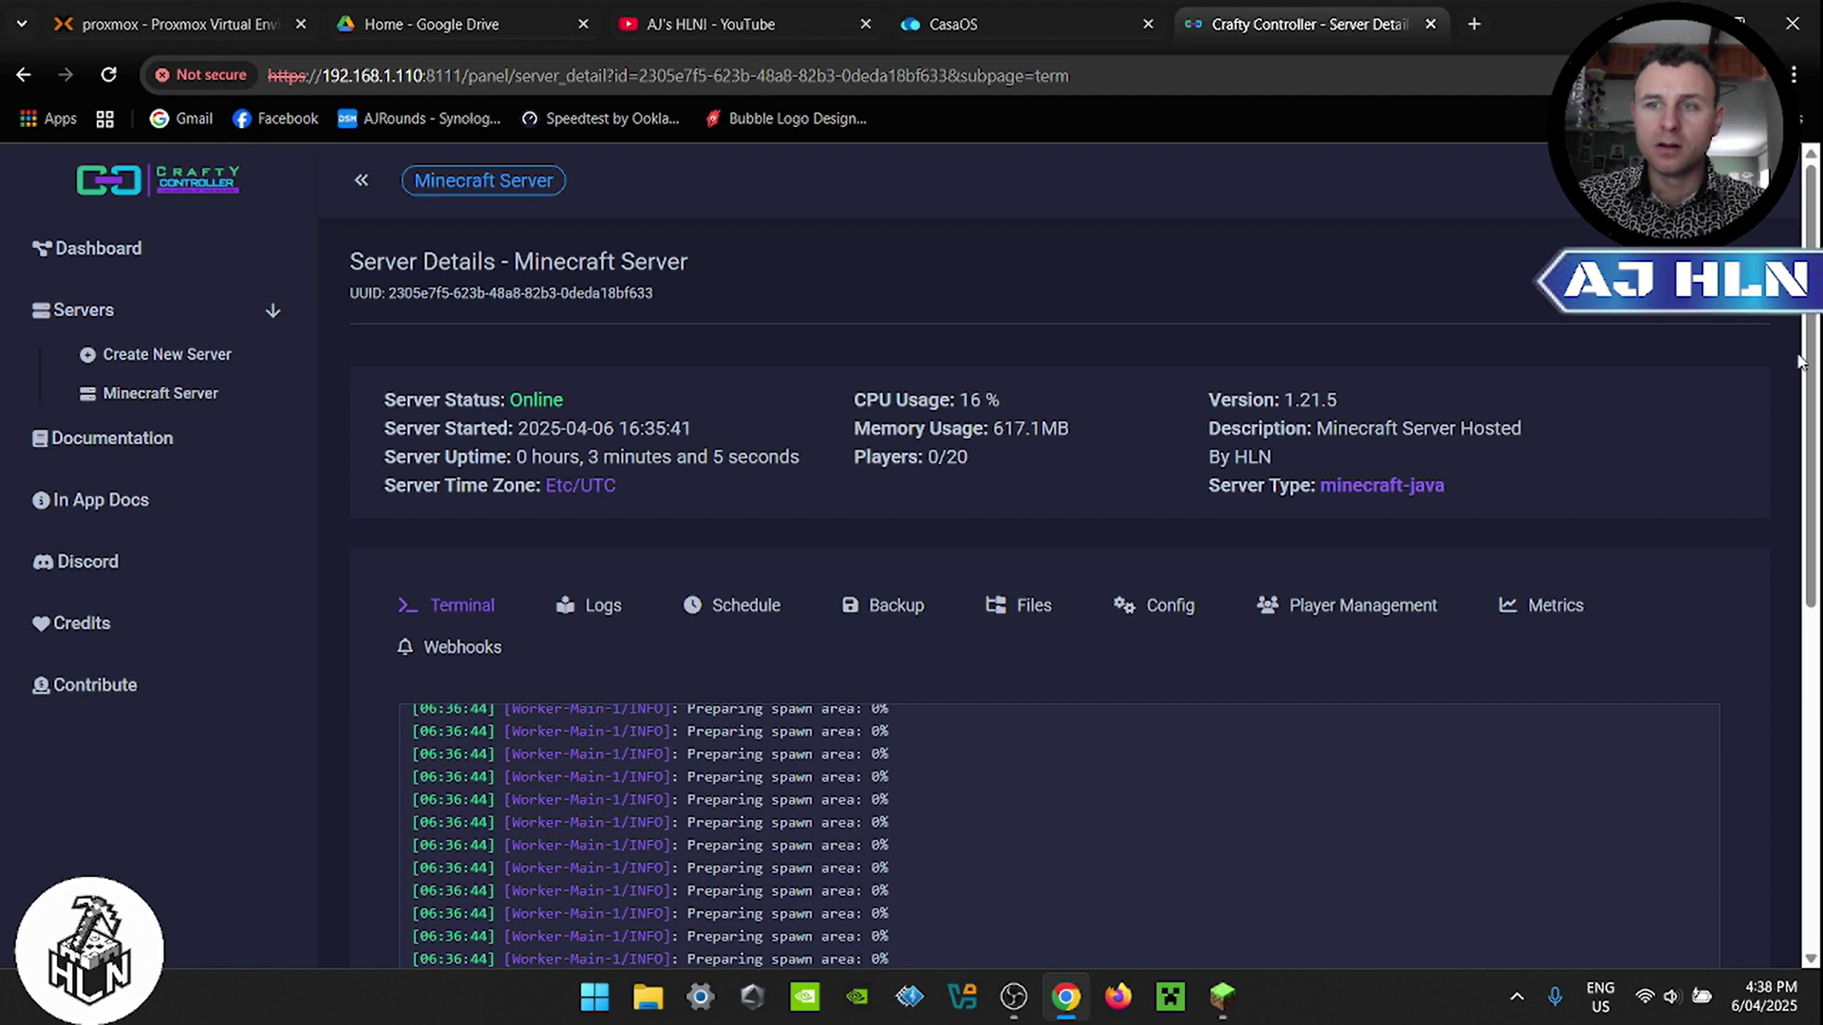
Step: Scroll the Terminal tab down and focus the command box to op the player
scroll(615, 684, "down", 5)
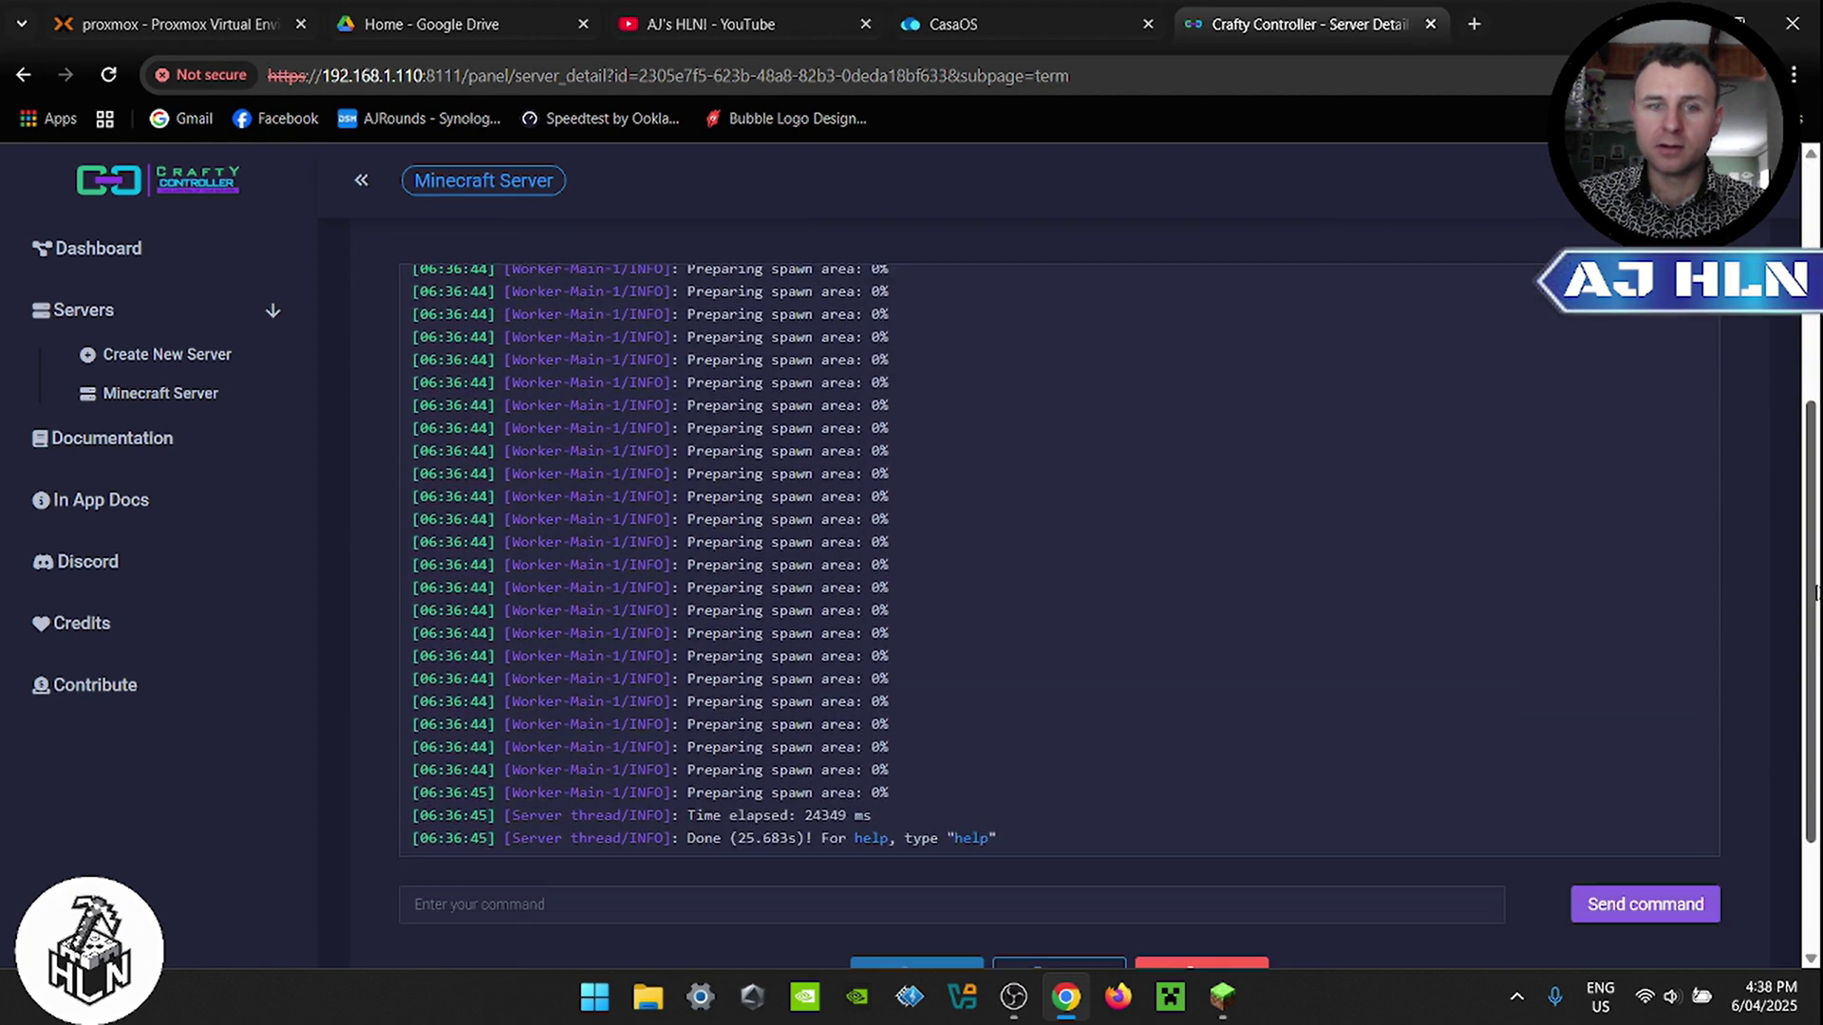
left_click(483, 721)
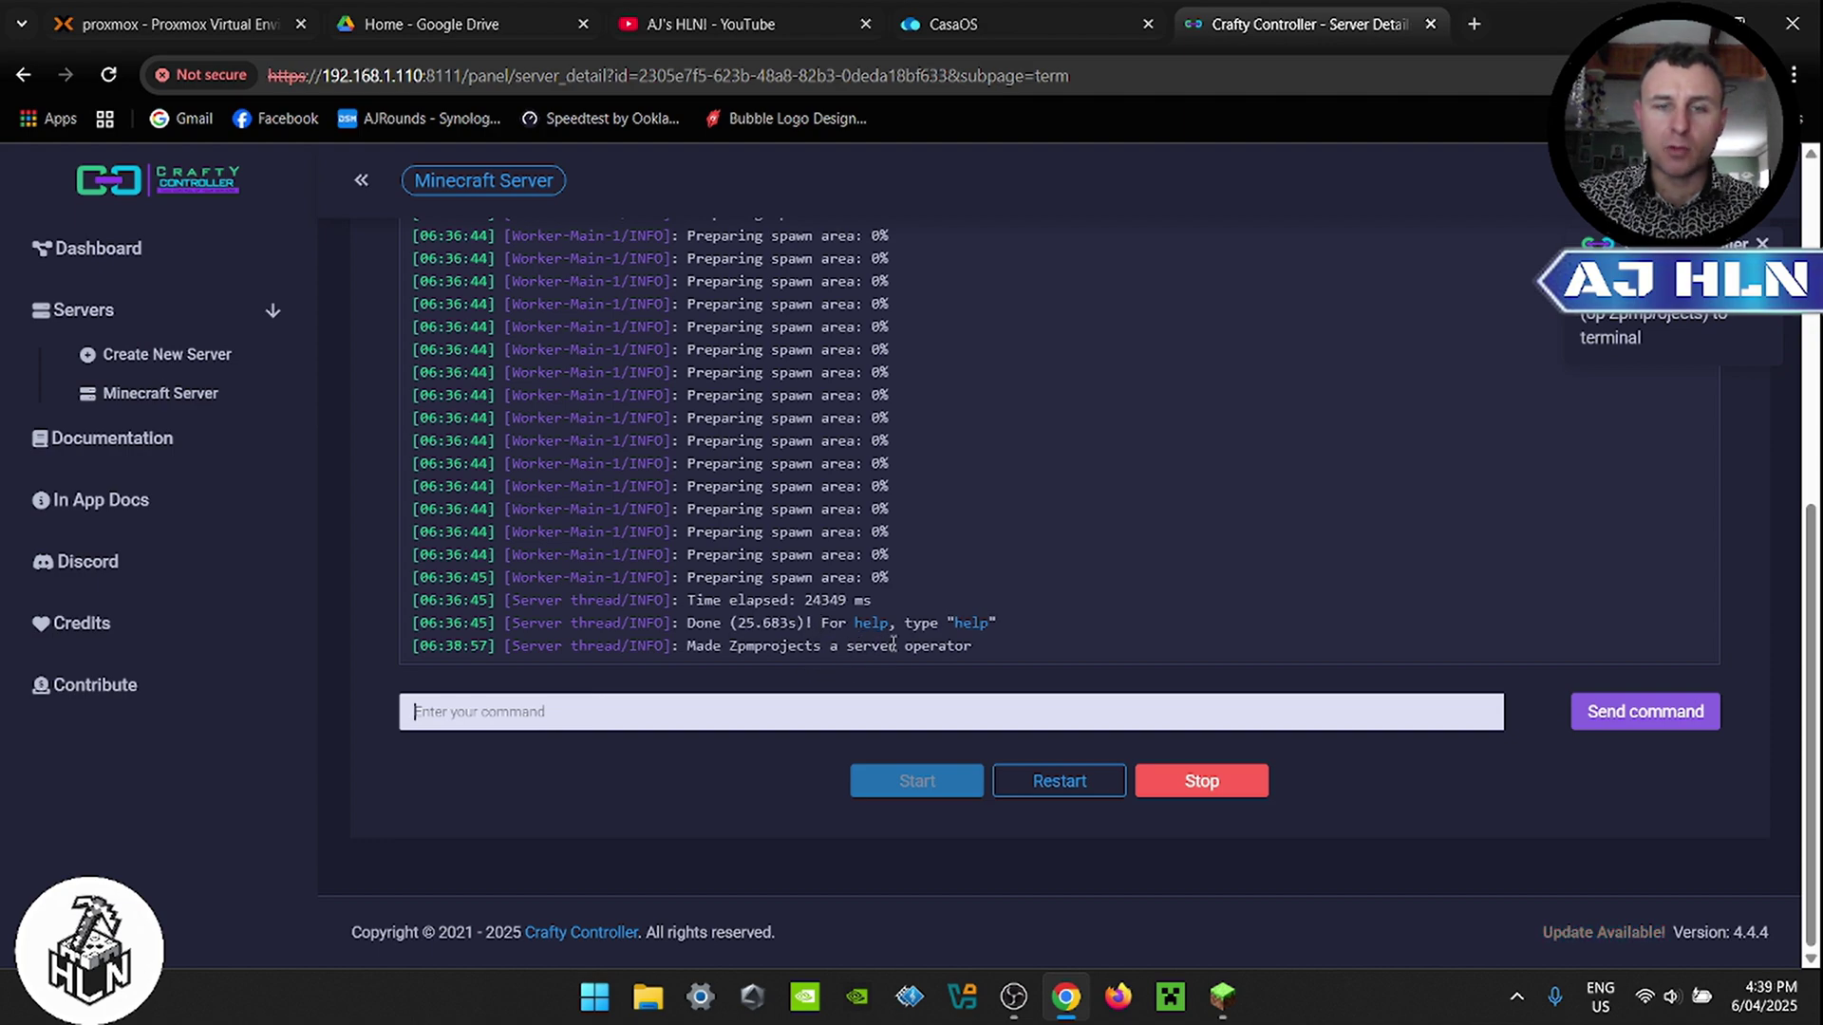
Step: Resume the game and switch to Creative mode with /gamemode creative
left_click(1222, 997)
left_click(908, 313)
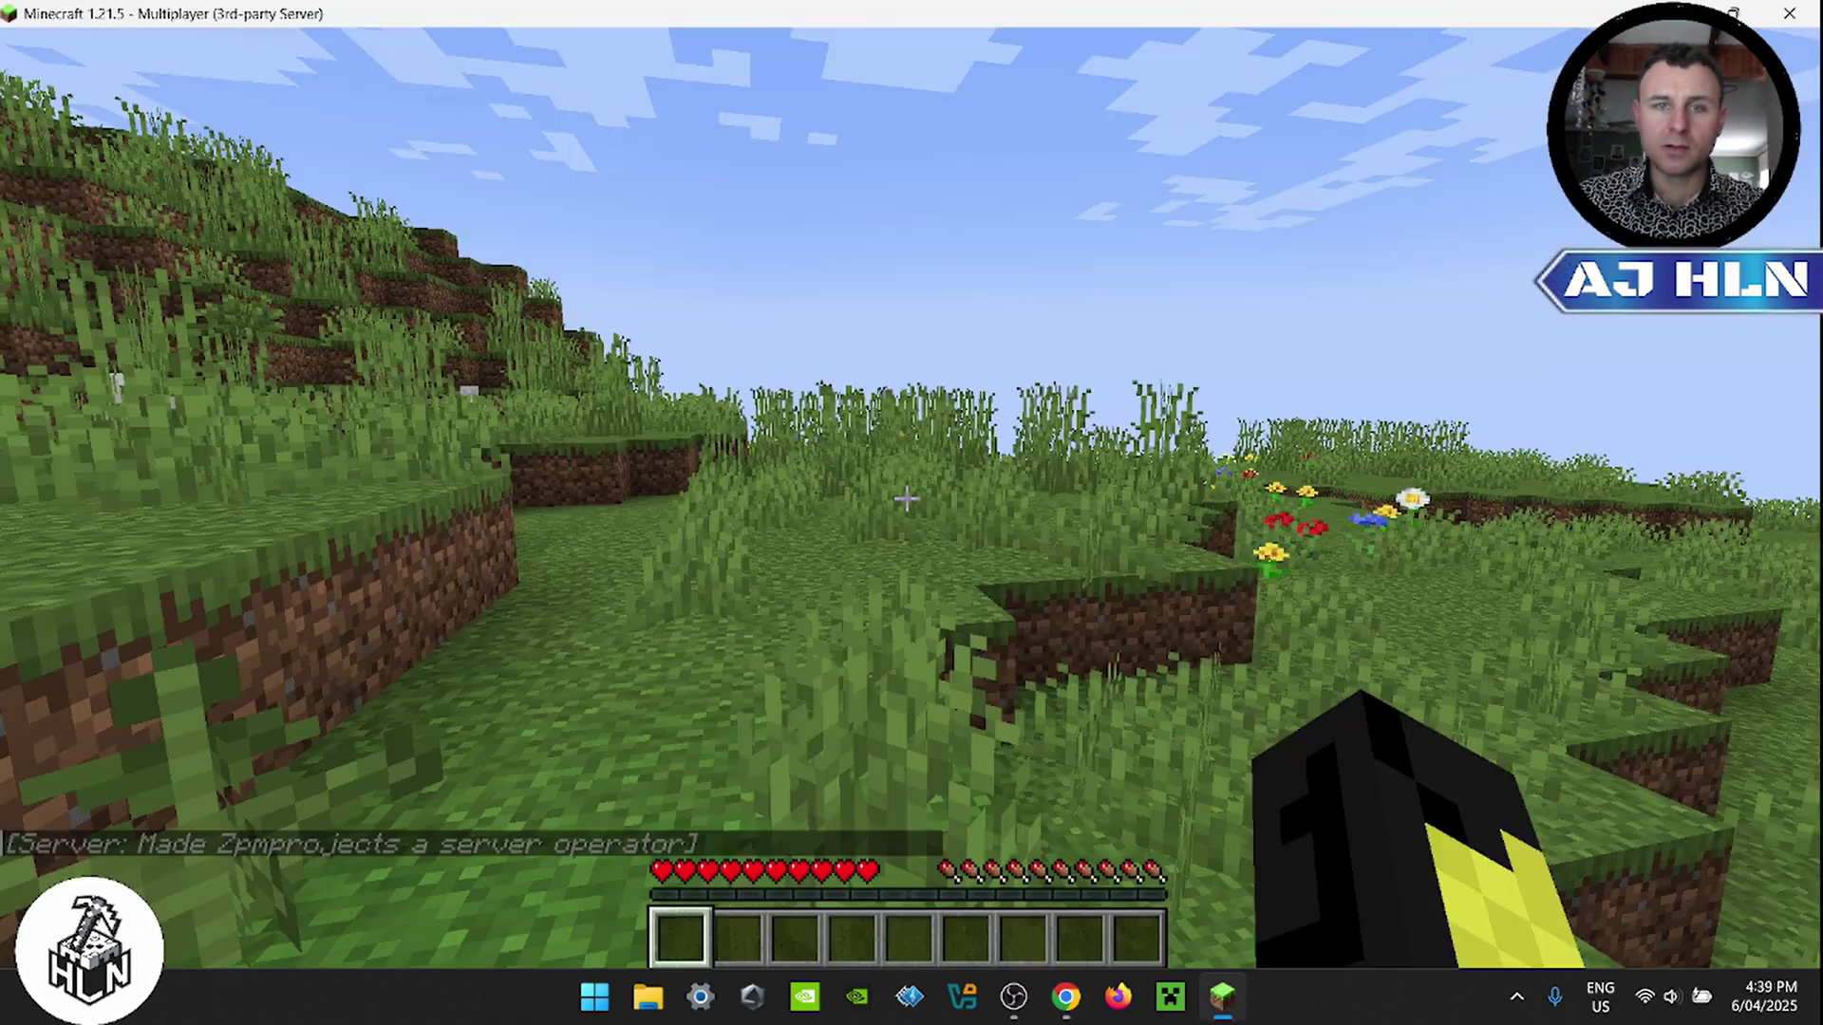
key("w")
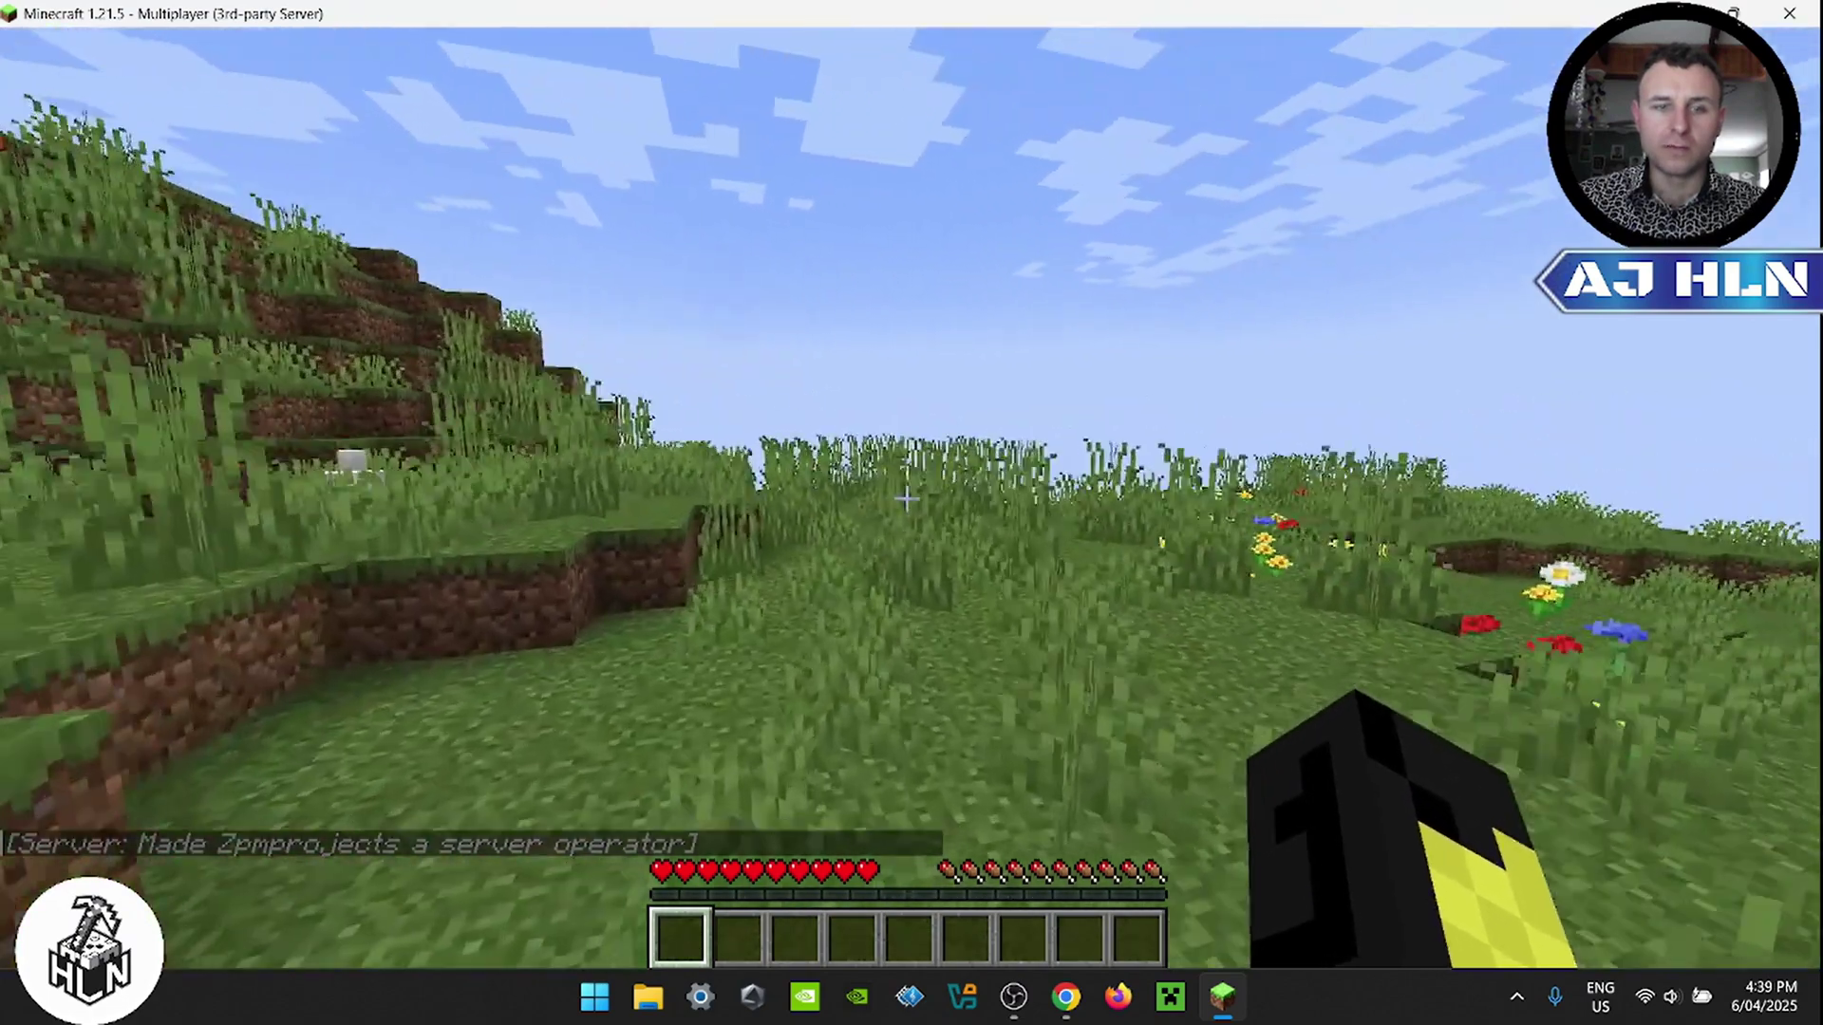
type("/gamemode")
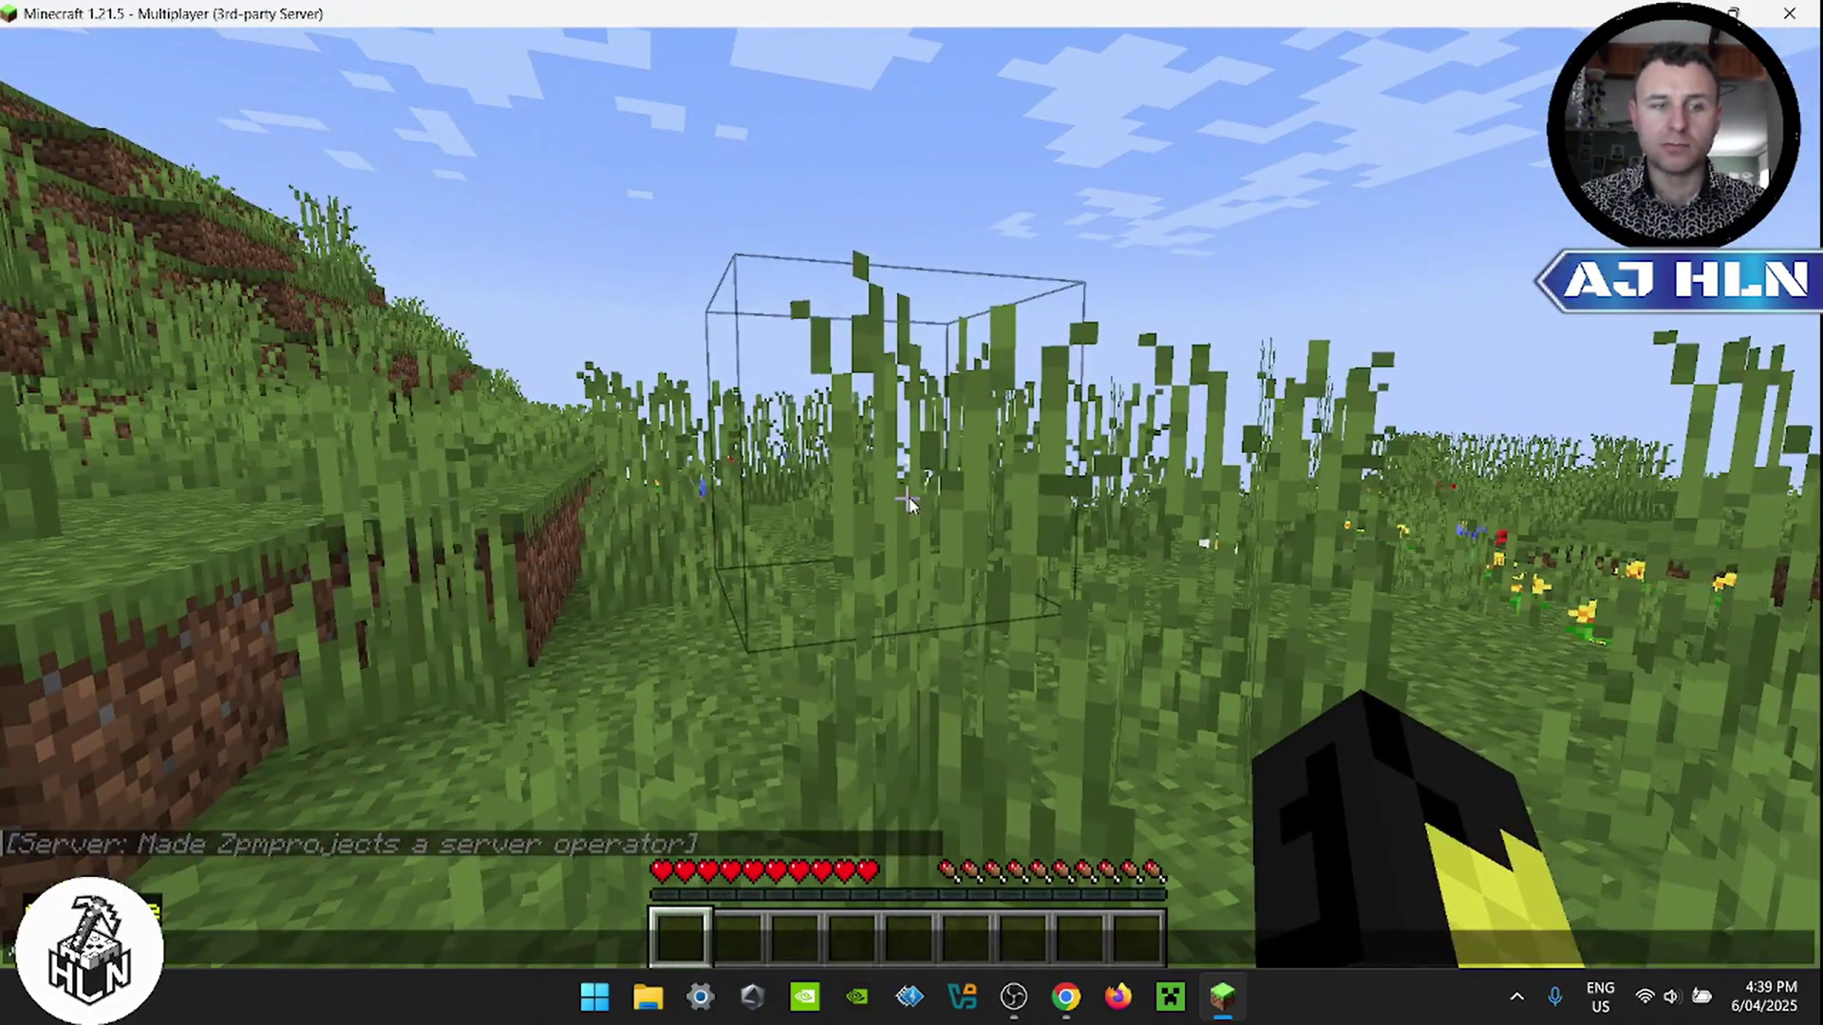
key("Tab")
key("Tab")
key("Return")
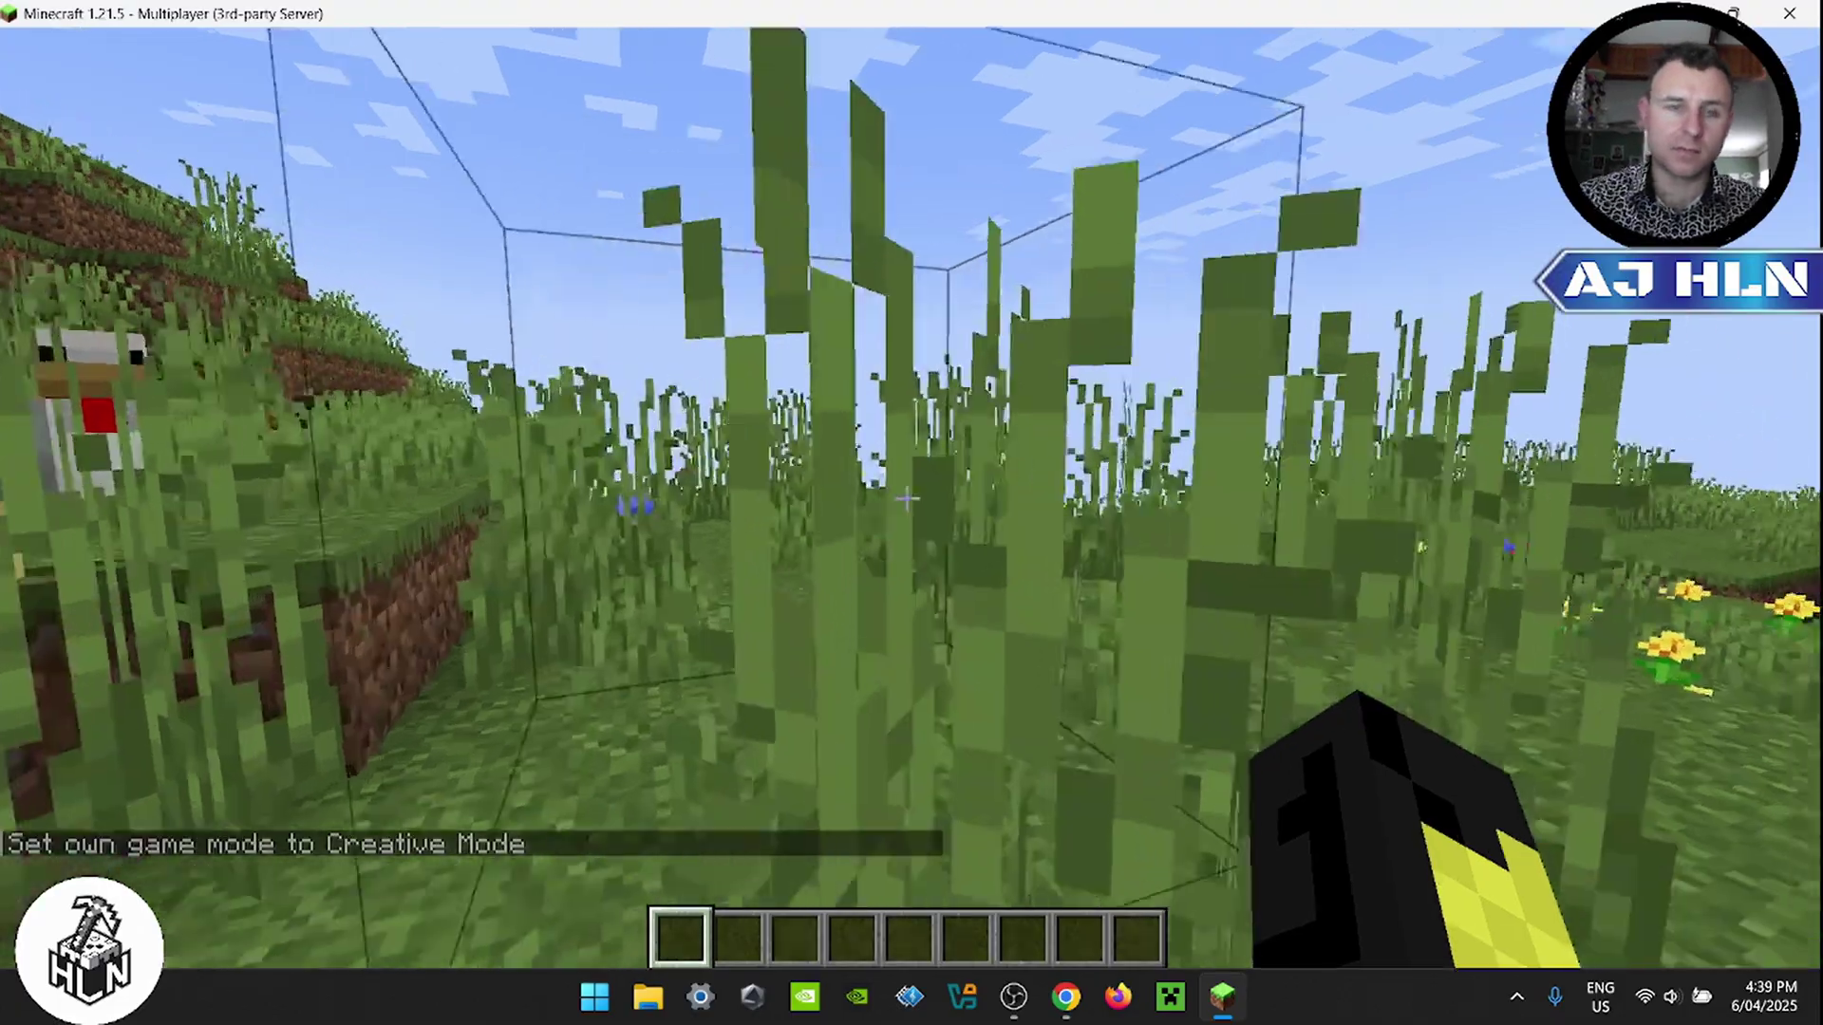
Step: Walk up to the dirt hillside and look over the grassy field
key("w")
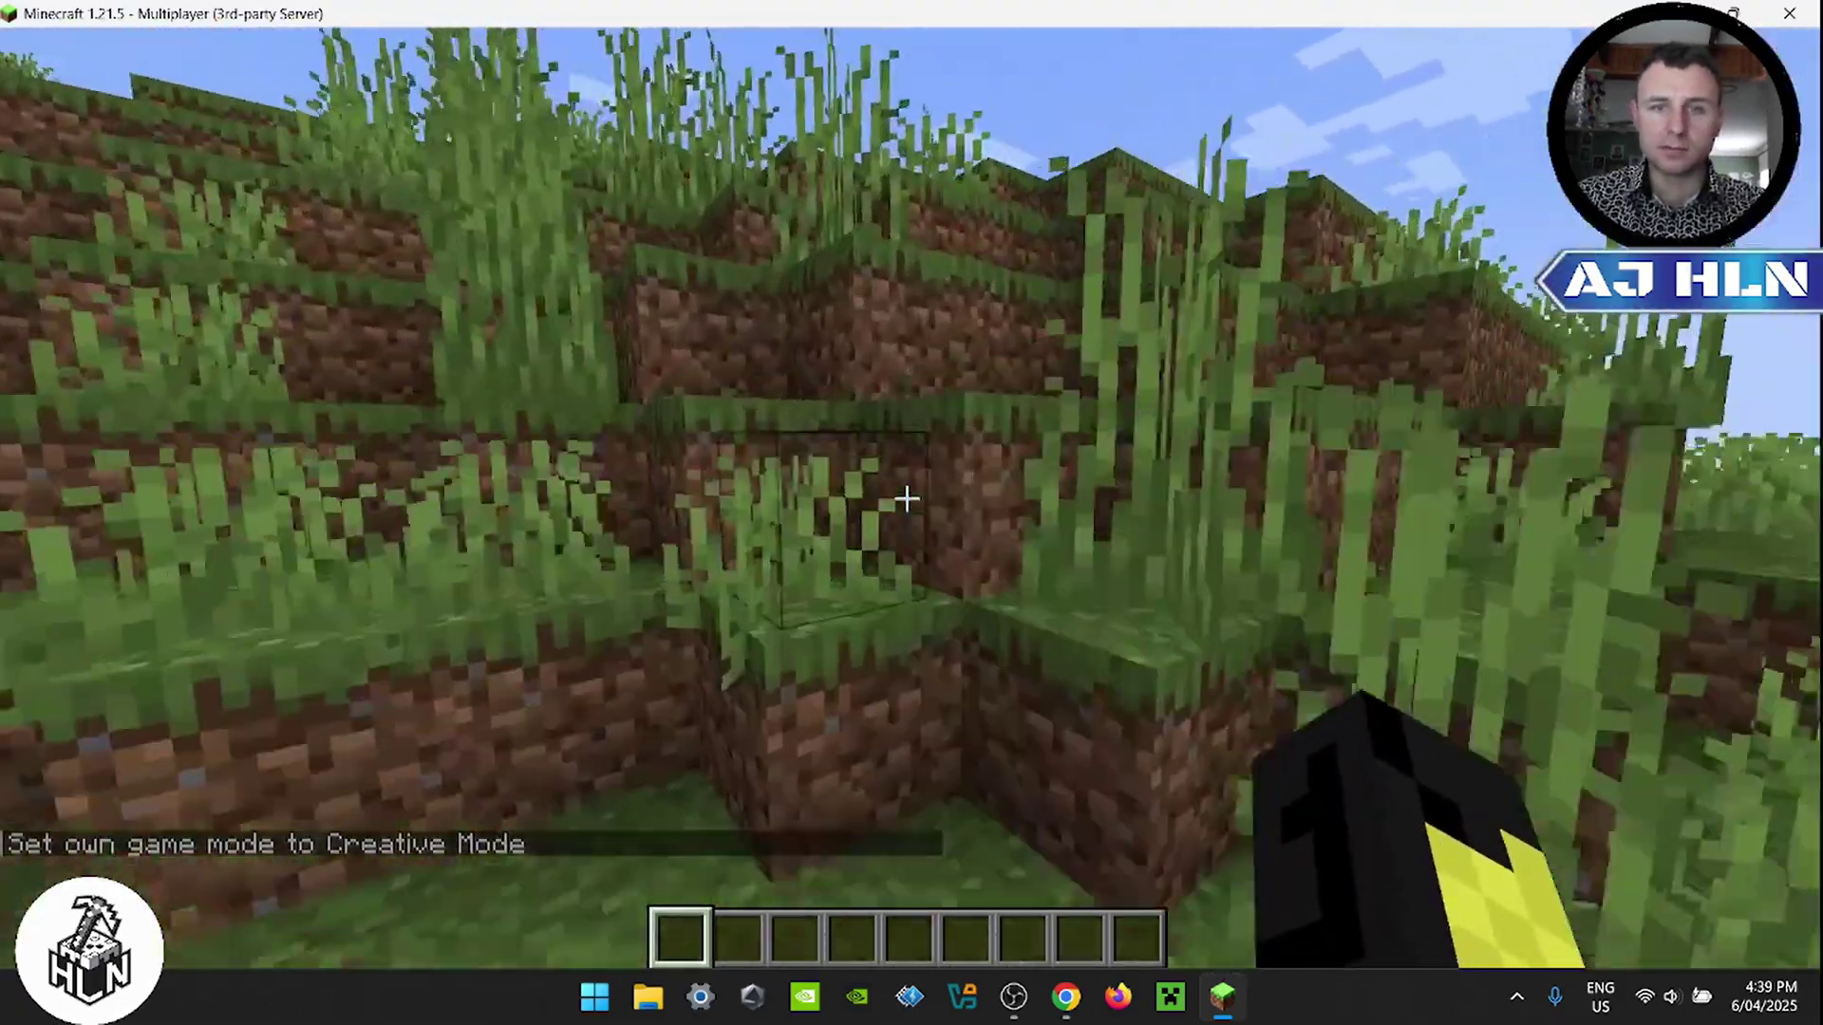
key("w")
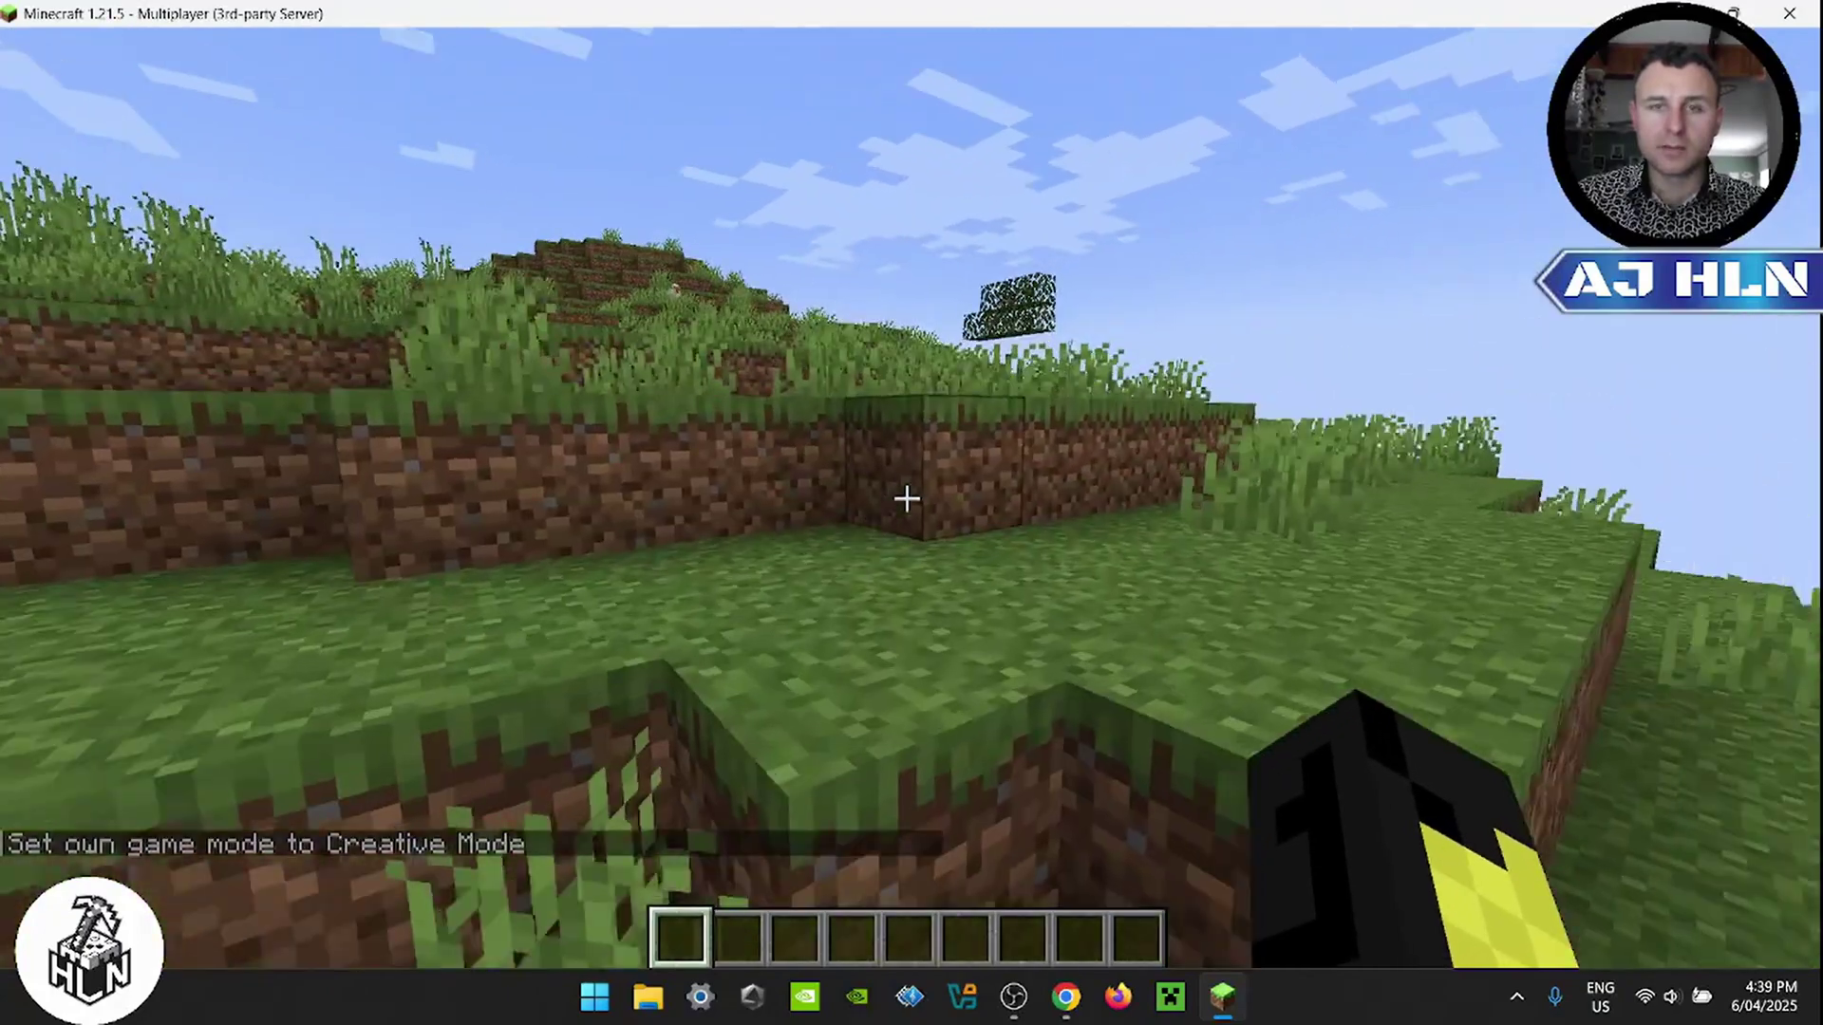
key("w")
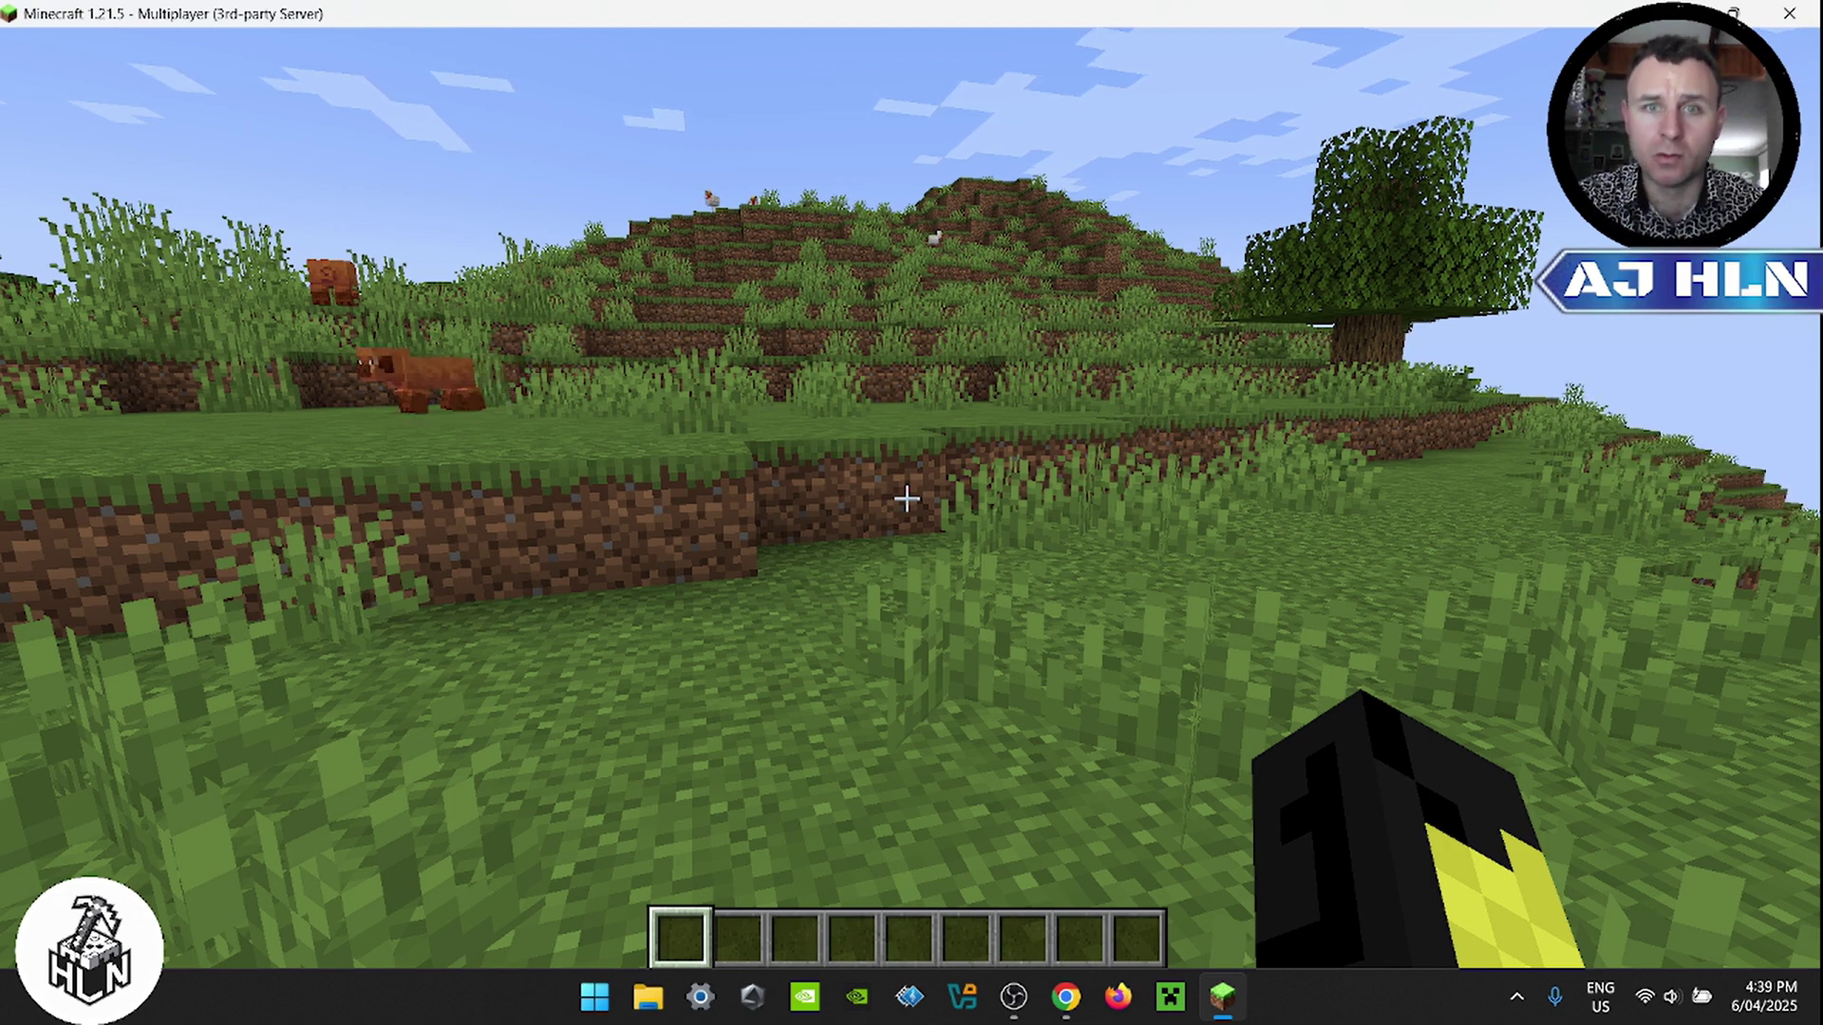
Step: Switch to the front-facing third-person camera to see the crowned black character
key("F5")
key("F5")
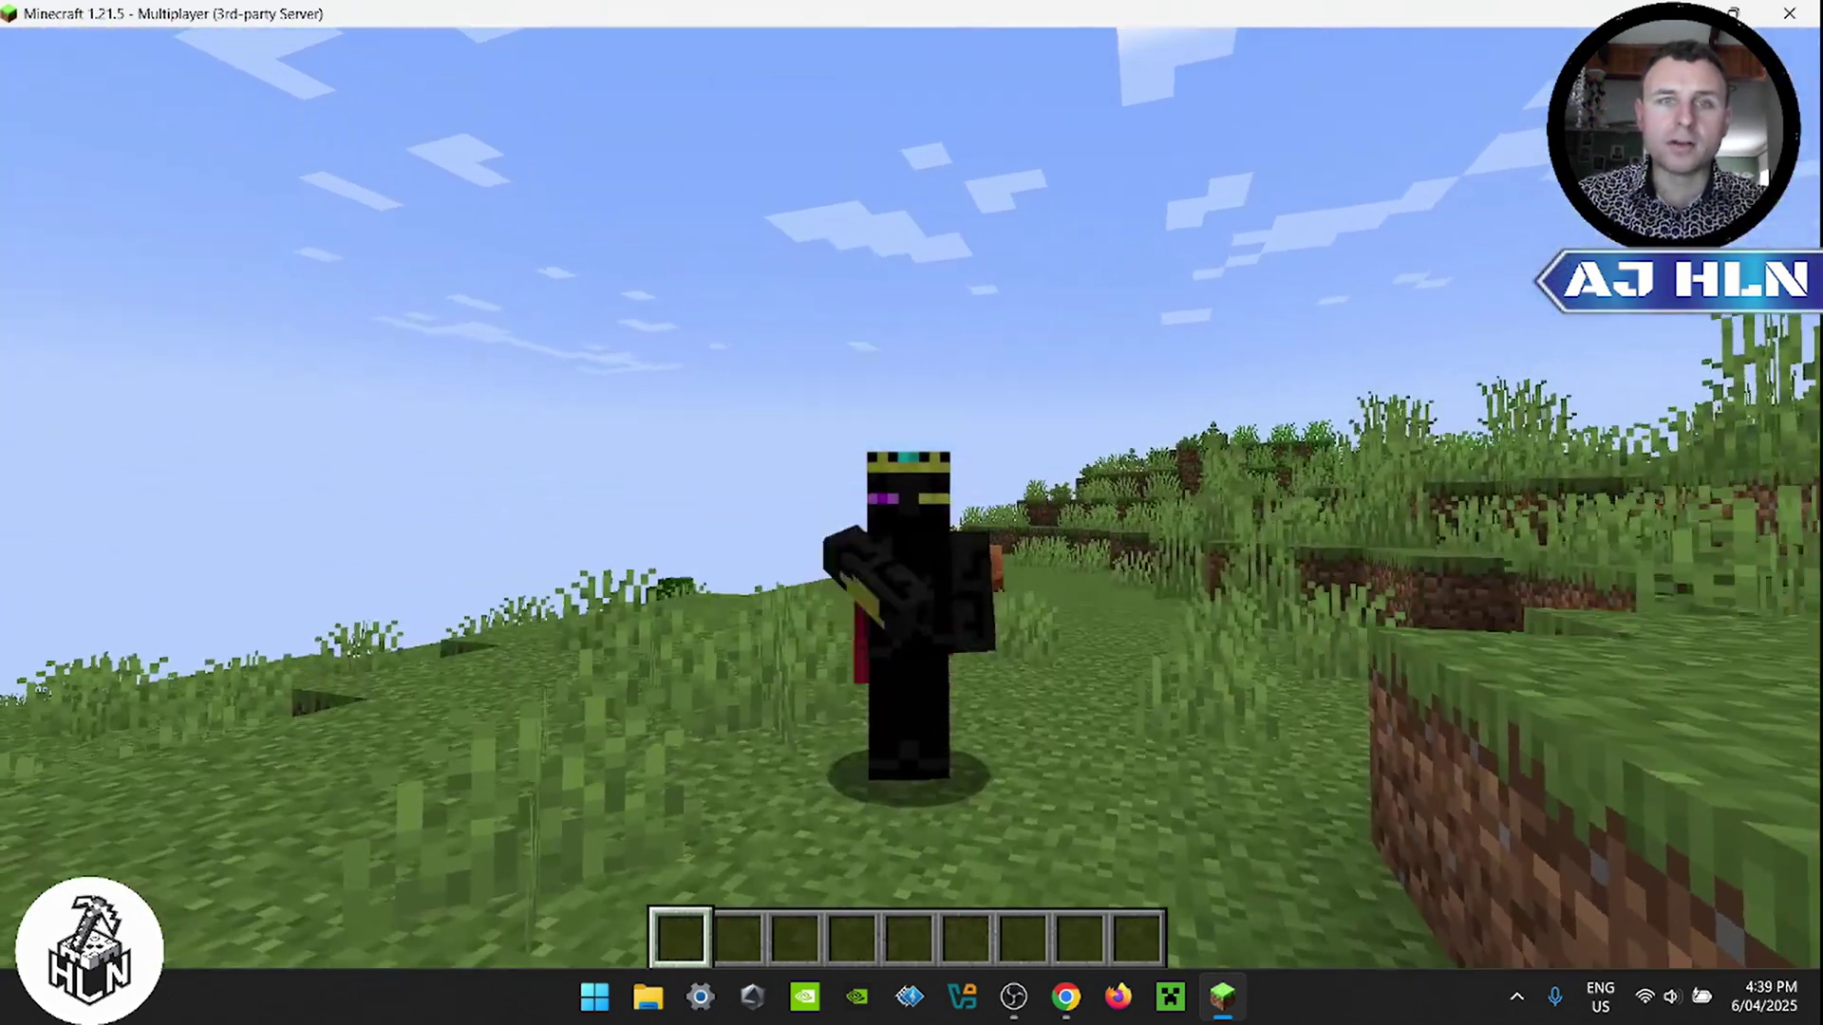